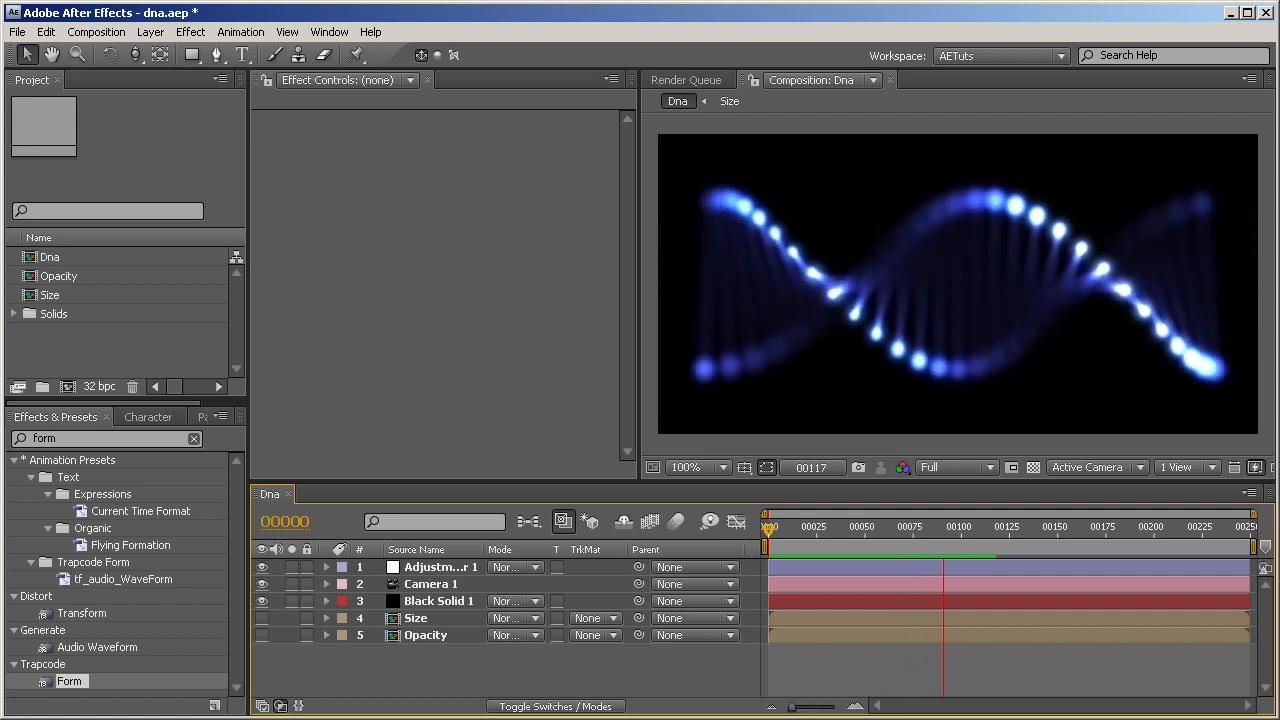
Create a new composition 40 px wide and 300 px high
key(space)
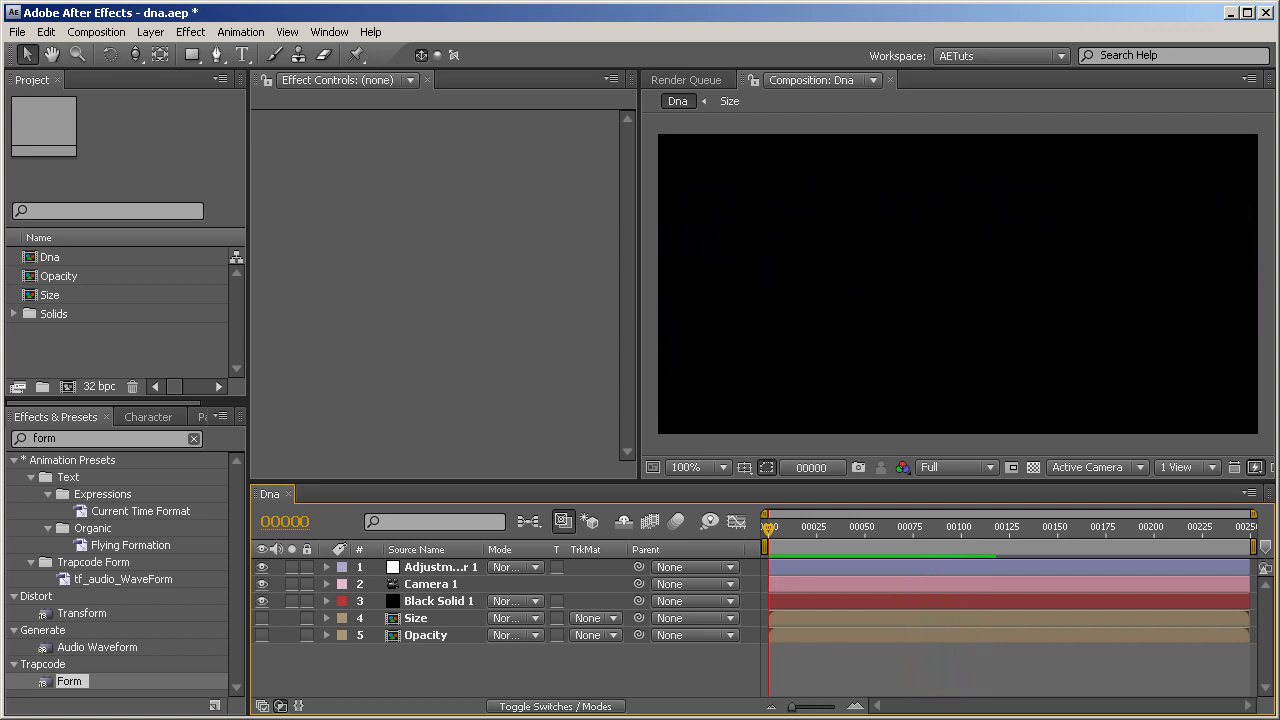
right_click(138, 360)
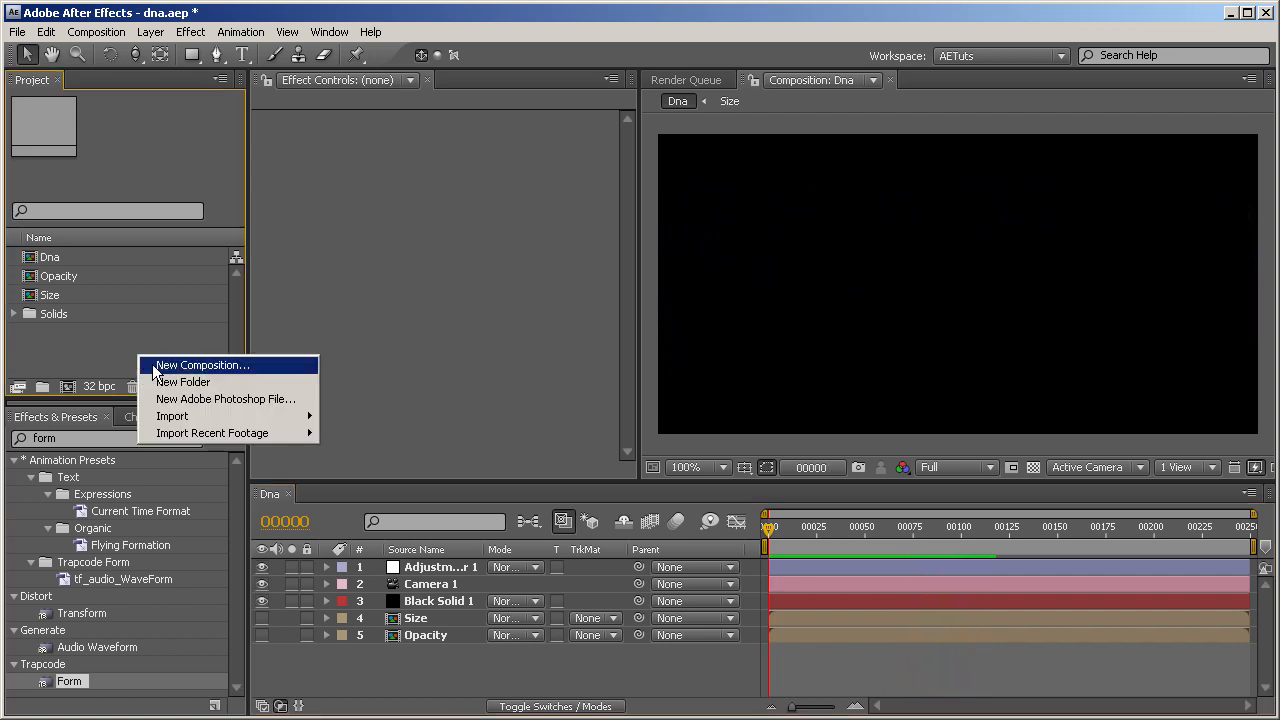
click(155, 366)
click(519, 271)
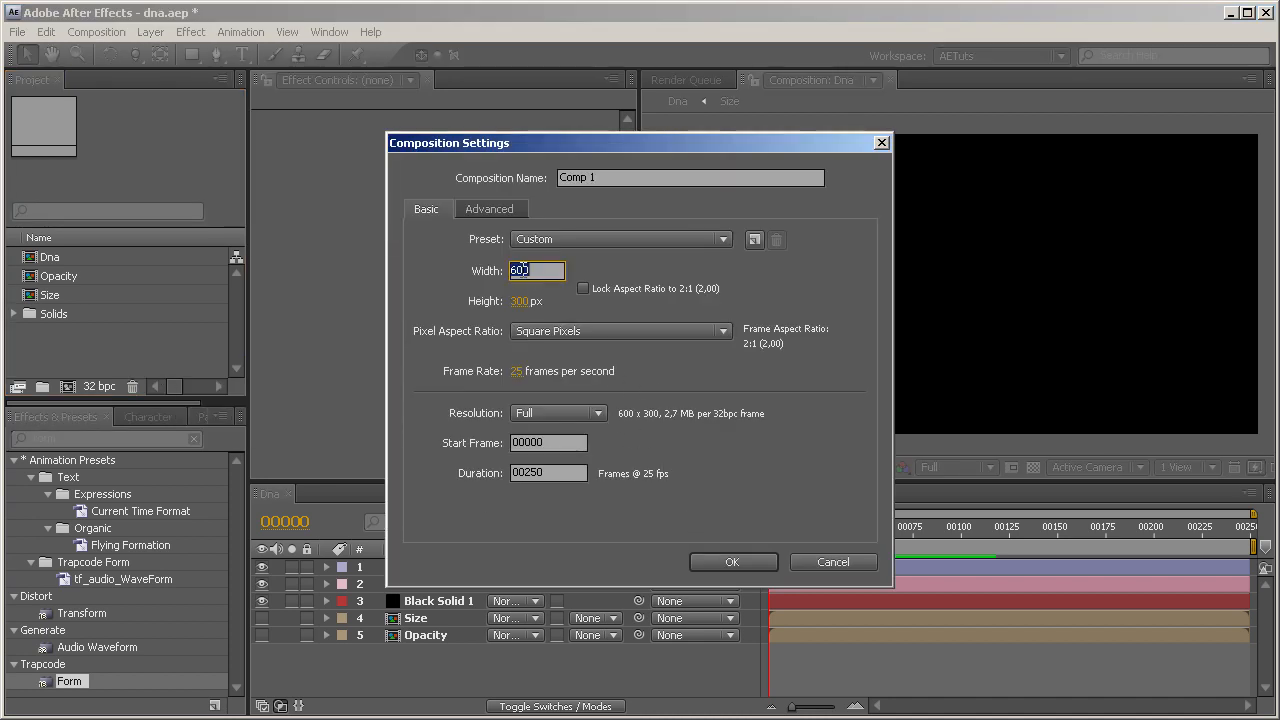
text(40)
key(Return)
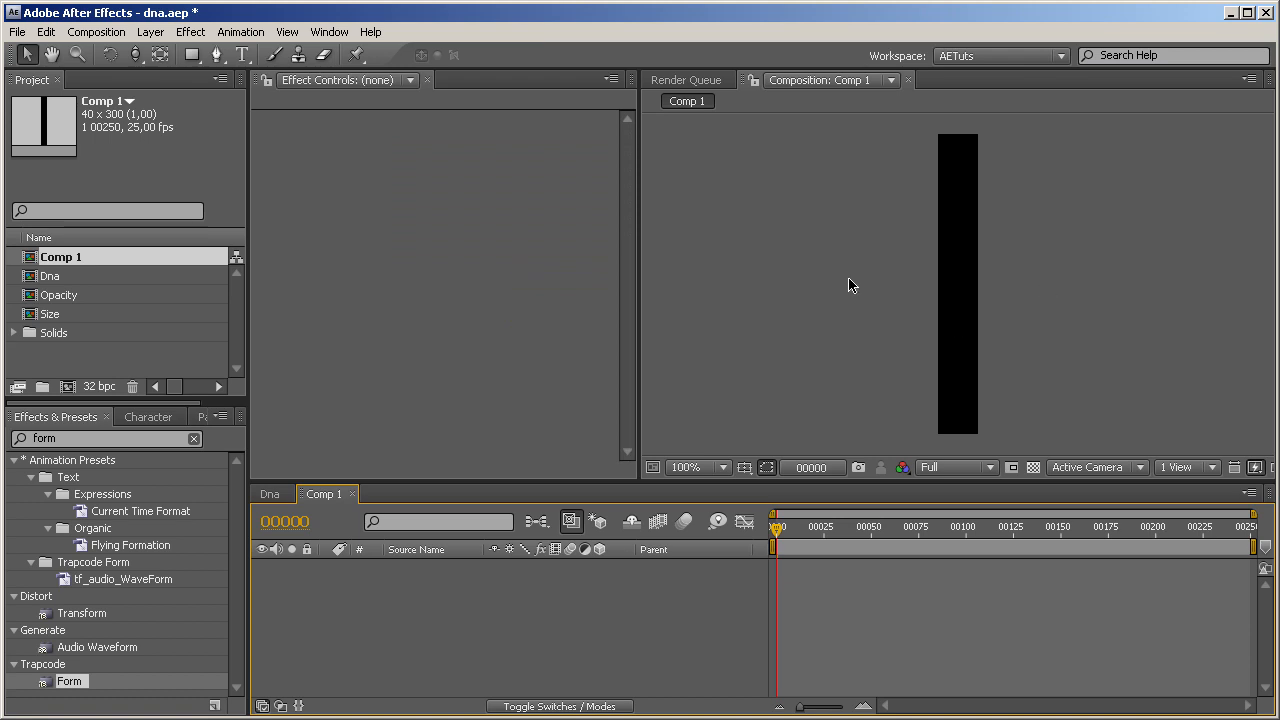
Add a white solid at composition size to the new composition
right_click(850, 285)
mouse_move(1000, 288)
click(1099, 332)
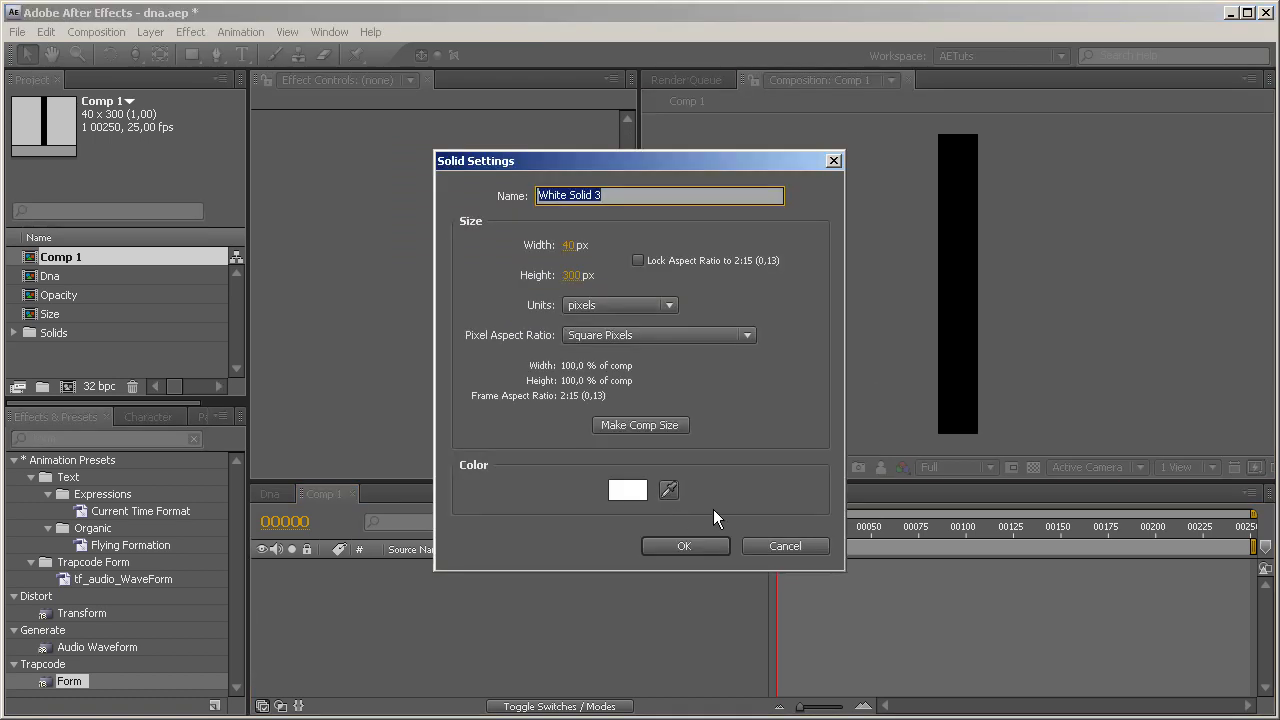
click(640, 425)
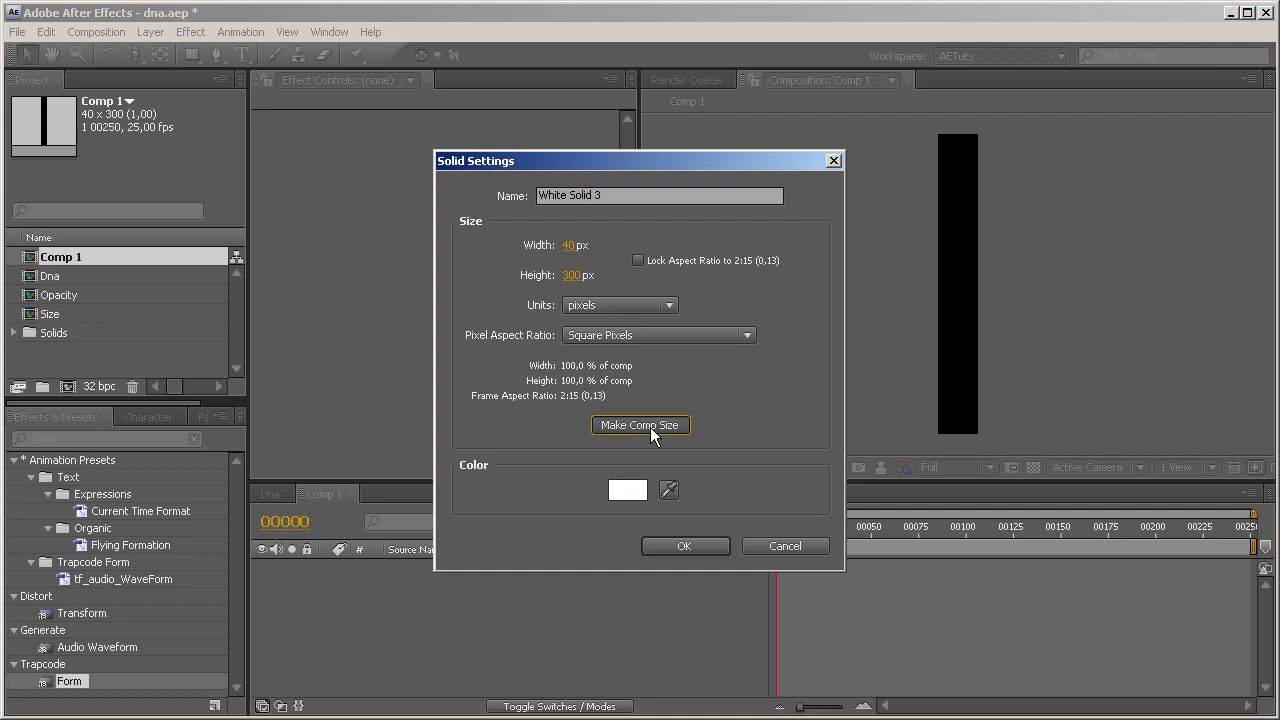
click(680, 545)
Scale the white solid down to a thin vertical line centred in the frame, with equal gaps above and below
drag(980, 290, 960, 289)
drag(958, 137, 958, 178)
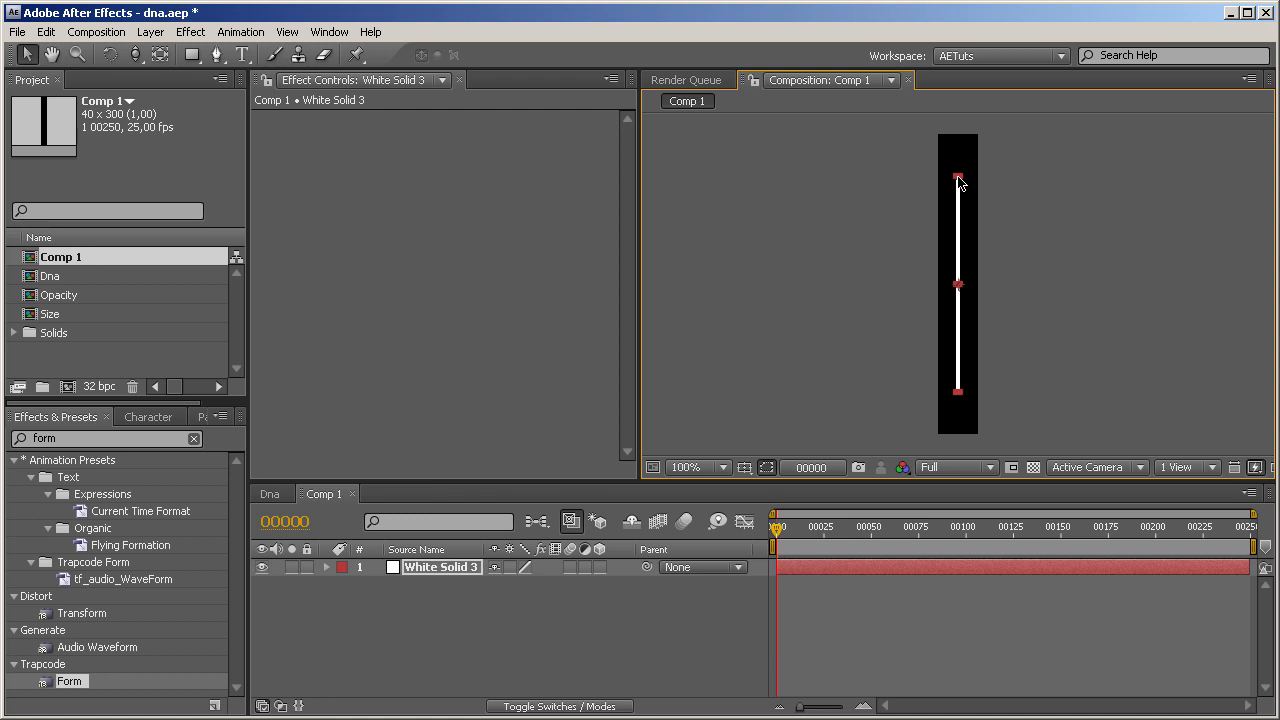
click(429, 597)
Duplicate the line solid and reset the copy's transform so it fills the composition again
click(437, 570)
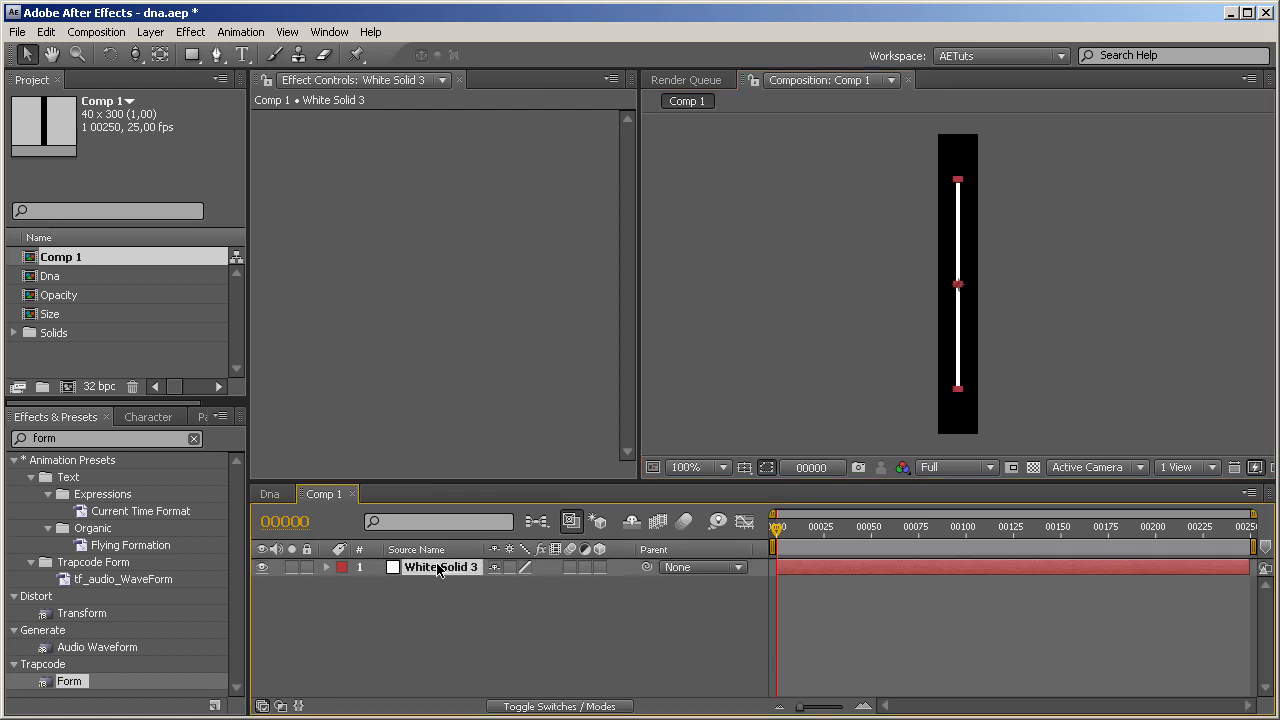
key(ctrl+d)
right_click(437, 570)
mouse_move(540, 448)
click(739, 455)
Apply the Circle effect to the top solid, with radius 16 and its center at 20, 41 on the line's upper end
click(89, 440)
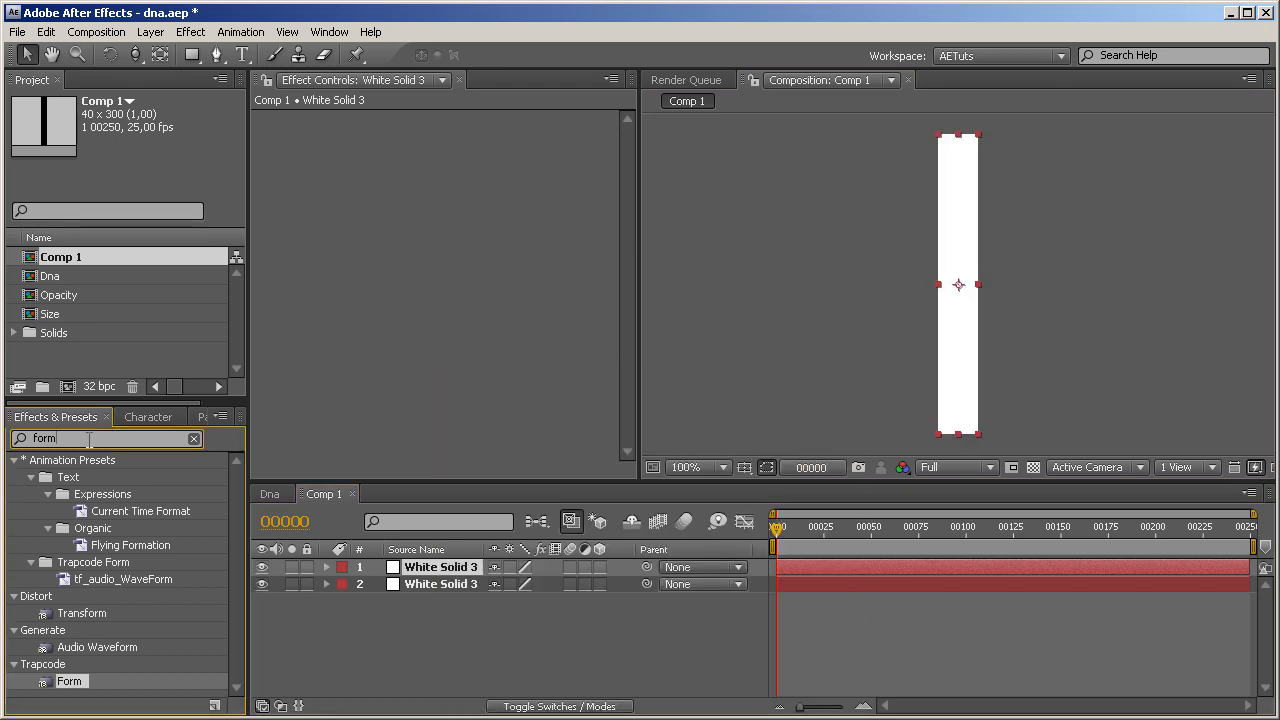
text(circle)
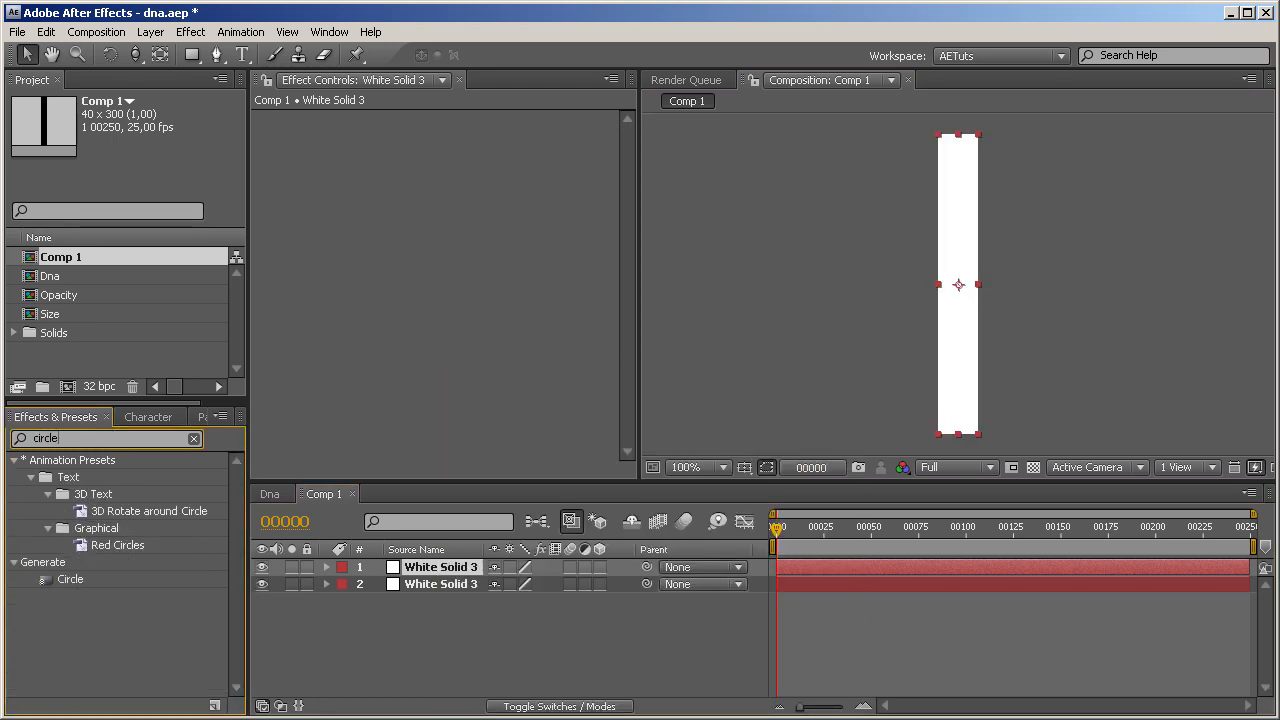
drag(66, 579, 445, 572)
drag(448, 176, 392, 148)
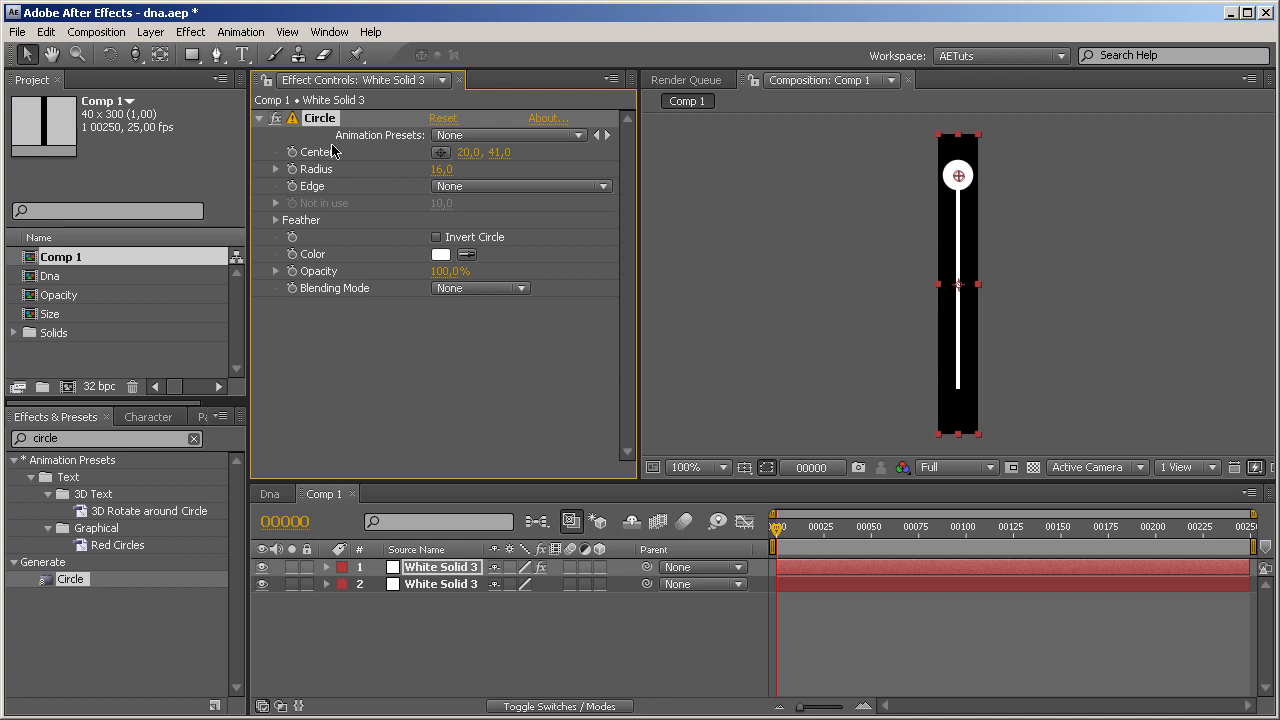
Duplicate the Circle effect, set the copy's blending mode to Normal and its center to 20, 255 at the line's lower end
key(ctrl+d)
key(ctrl+s)
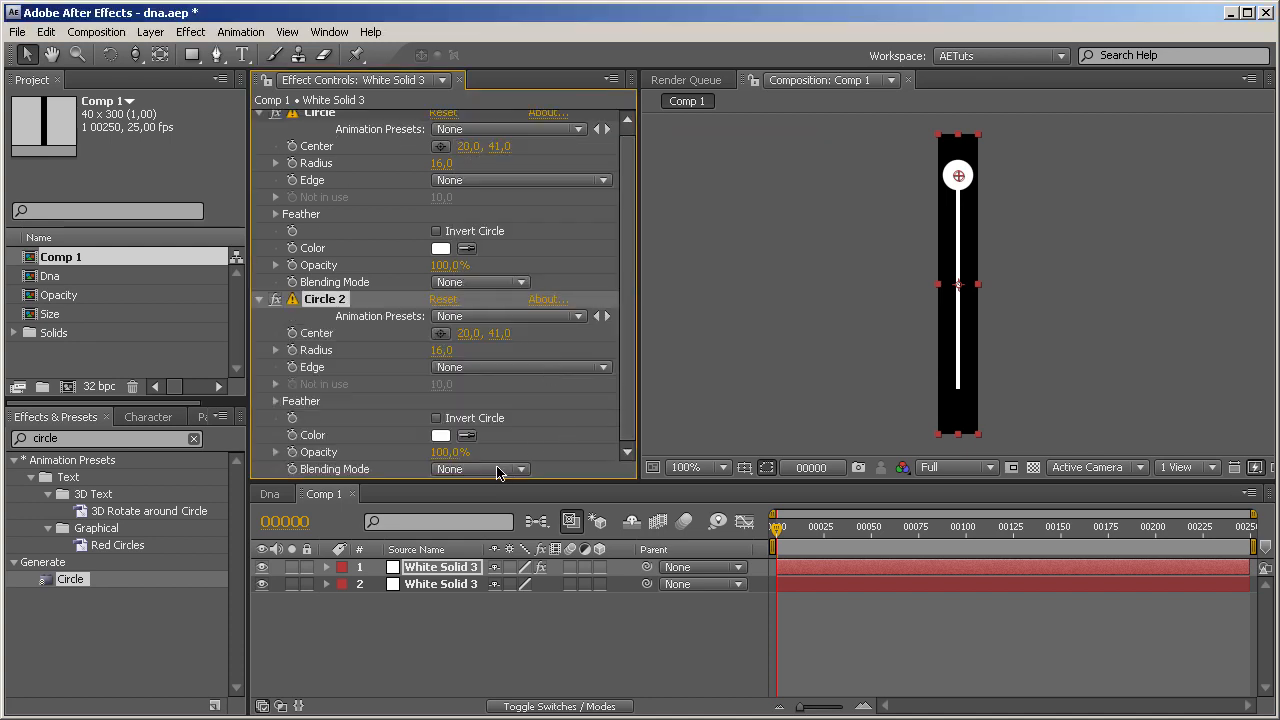
click(498, 471)
click(500, 488)
drag(498, 333, 712, 330)
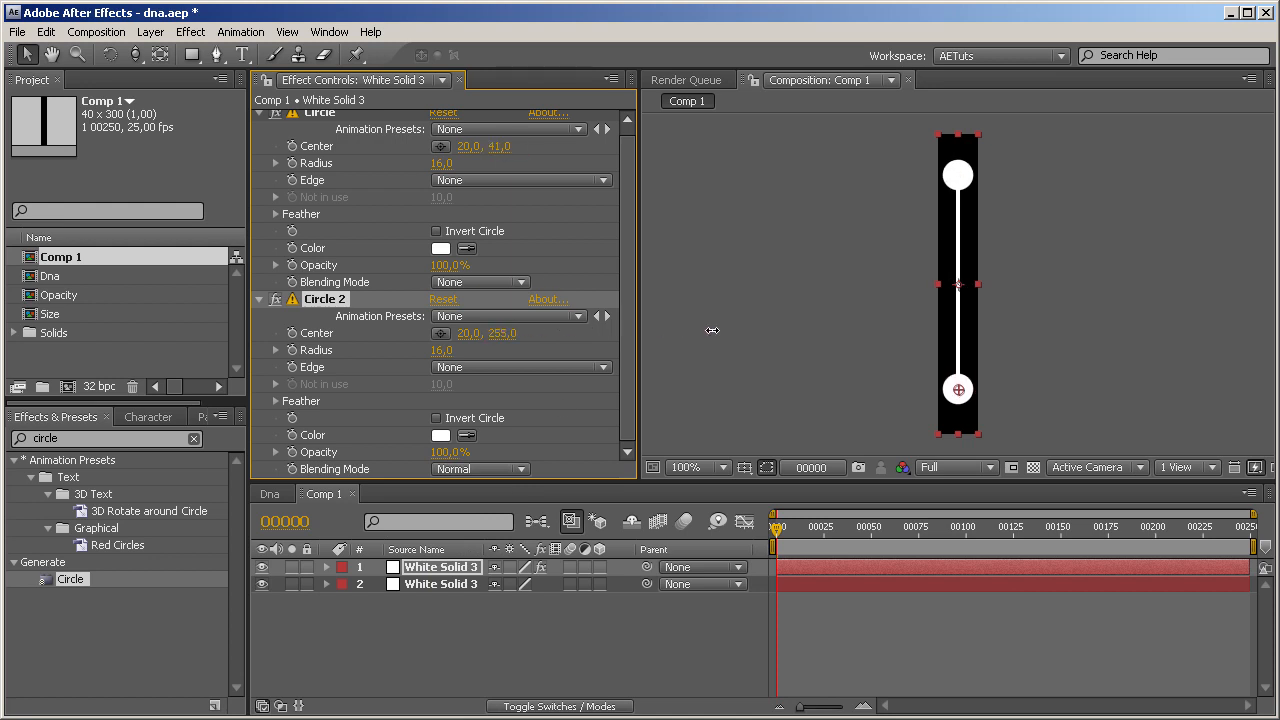
click(577, 649)
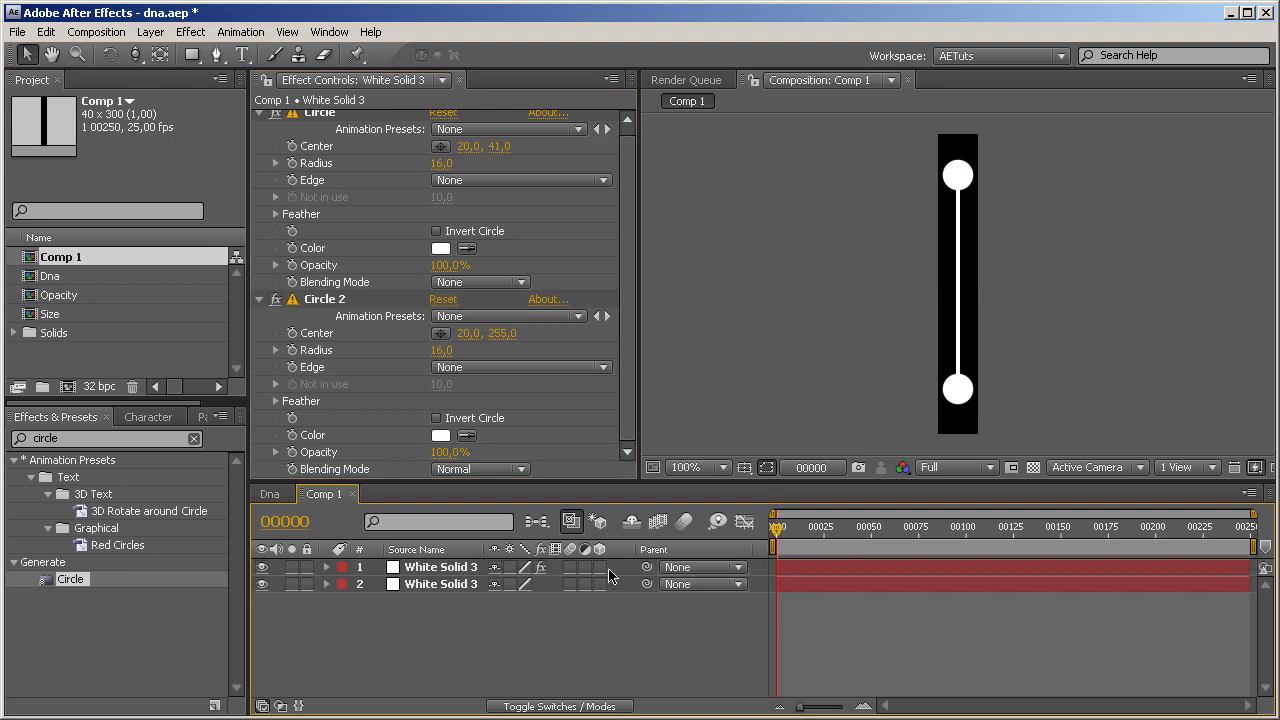
Make both solid layers 3D and parent the line layer to the circles layer
drag(599, 567, 600, 584)
click(460, 585)
drag(647, 584, 463, 567)
Reveal the circles layer's rotation properties and try turning it about the X axis by about 180°
click(463, 567)
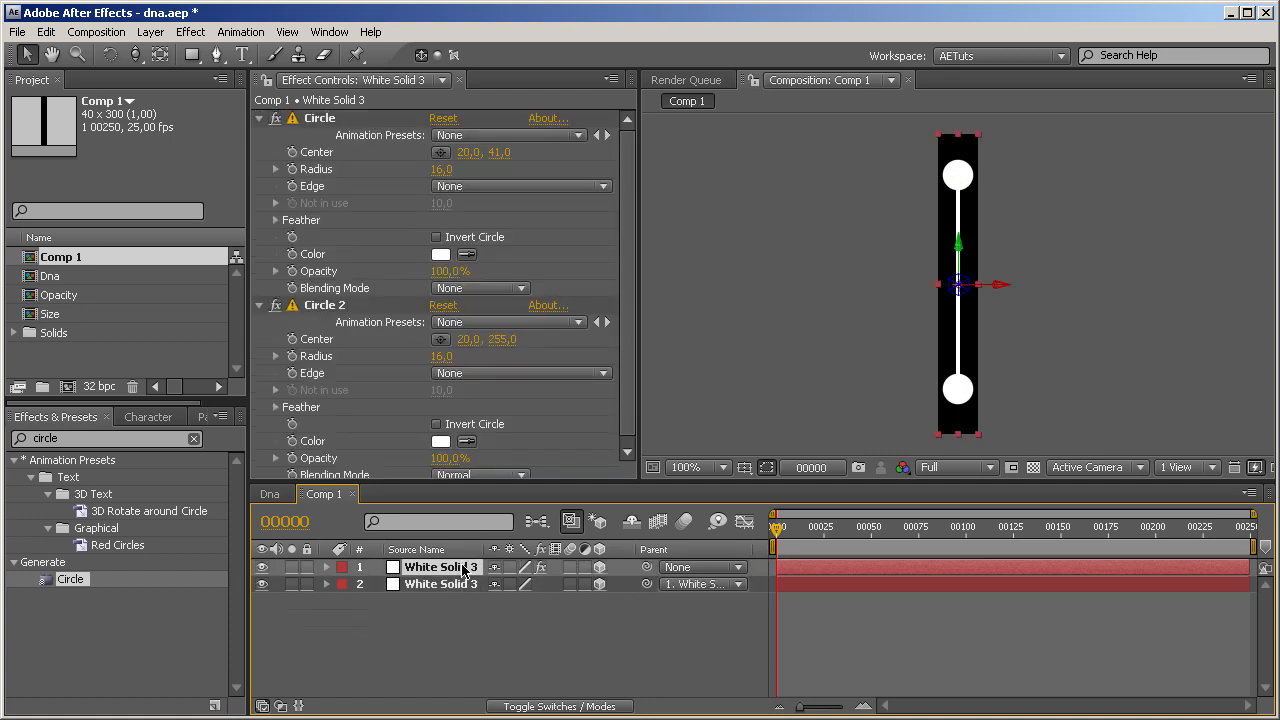
key(r)
drag(518, 601, 630, 549)
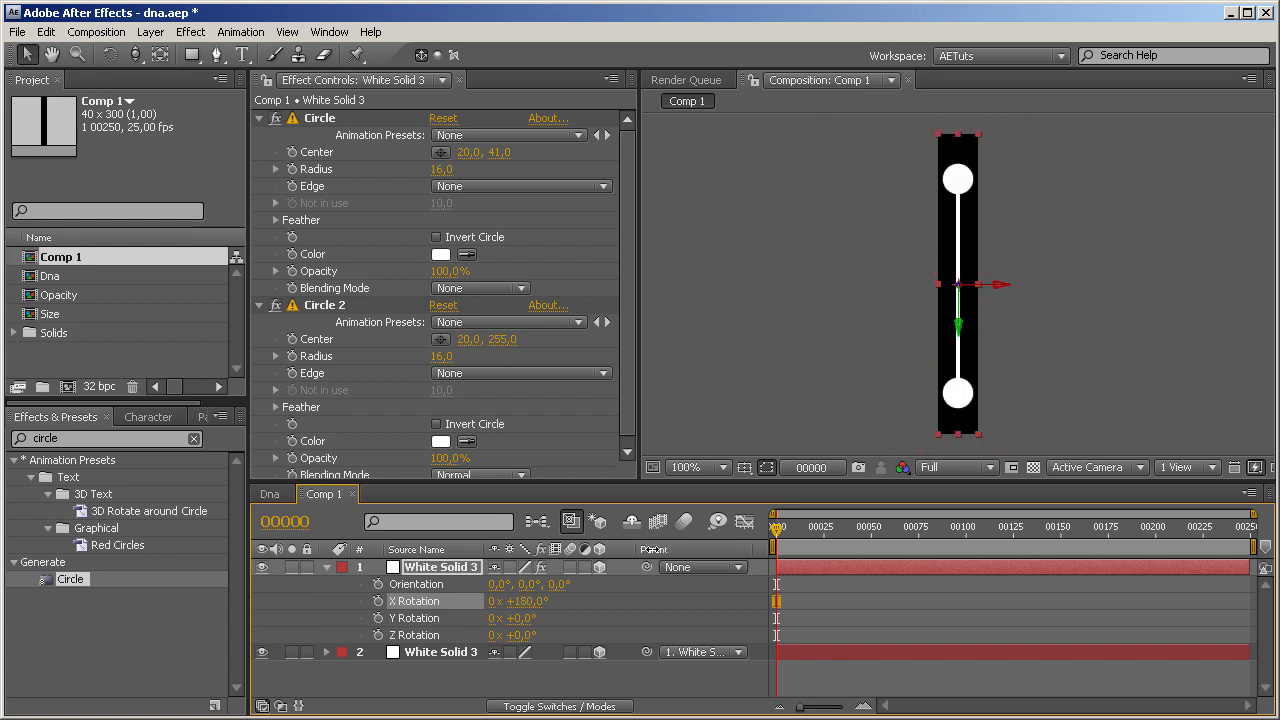
Set the composition's width to 300 px in its settings
click(1249, 79)
click(1060, 196)
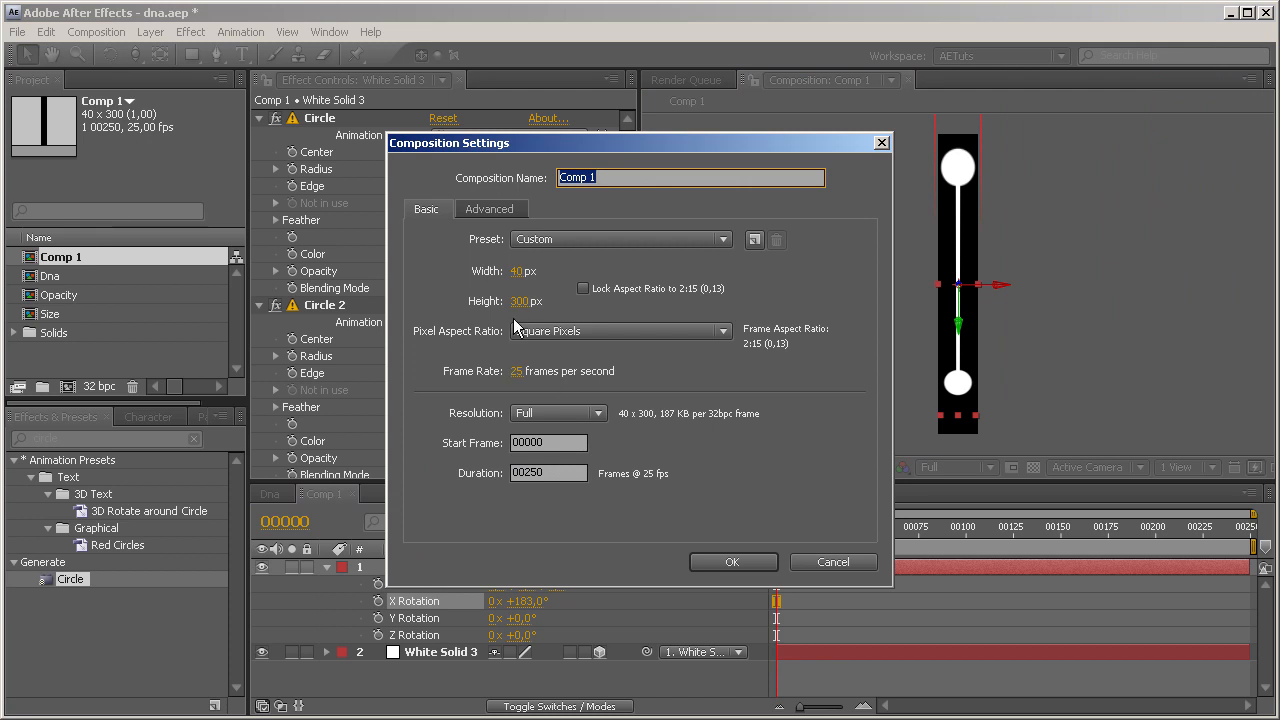
click(516, 271)
text(300)
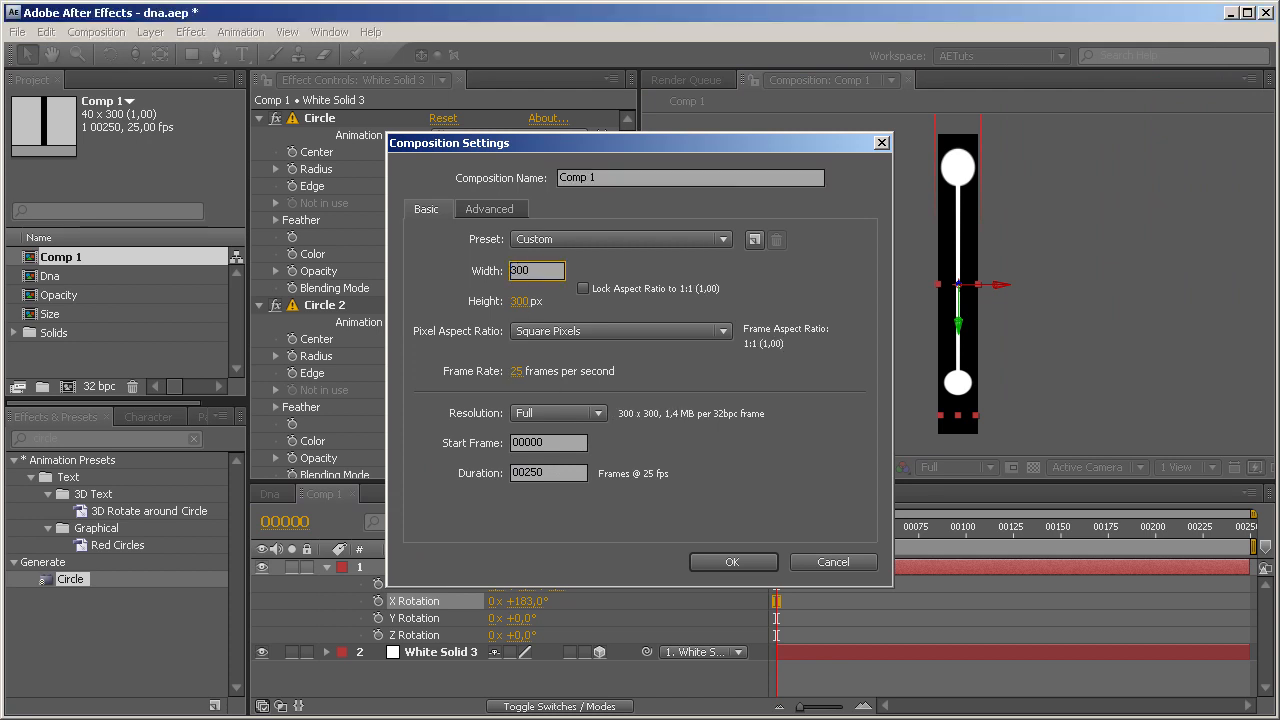
key(Return)
Test the circles layer's X Rotation through the rest of a full turn and reset it to 0°
drag(533, 611, 666, 567)
click(869, 577)
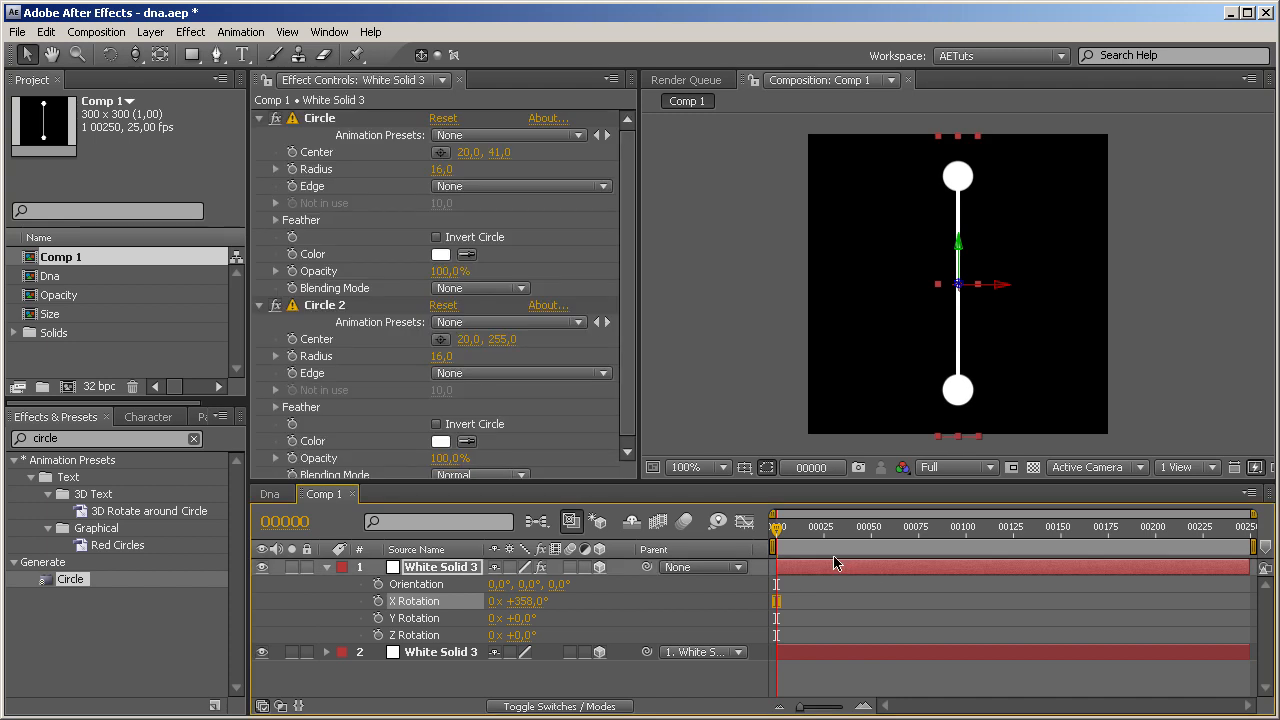
click(540, 602)
text(0)
key(Return)
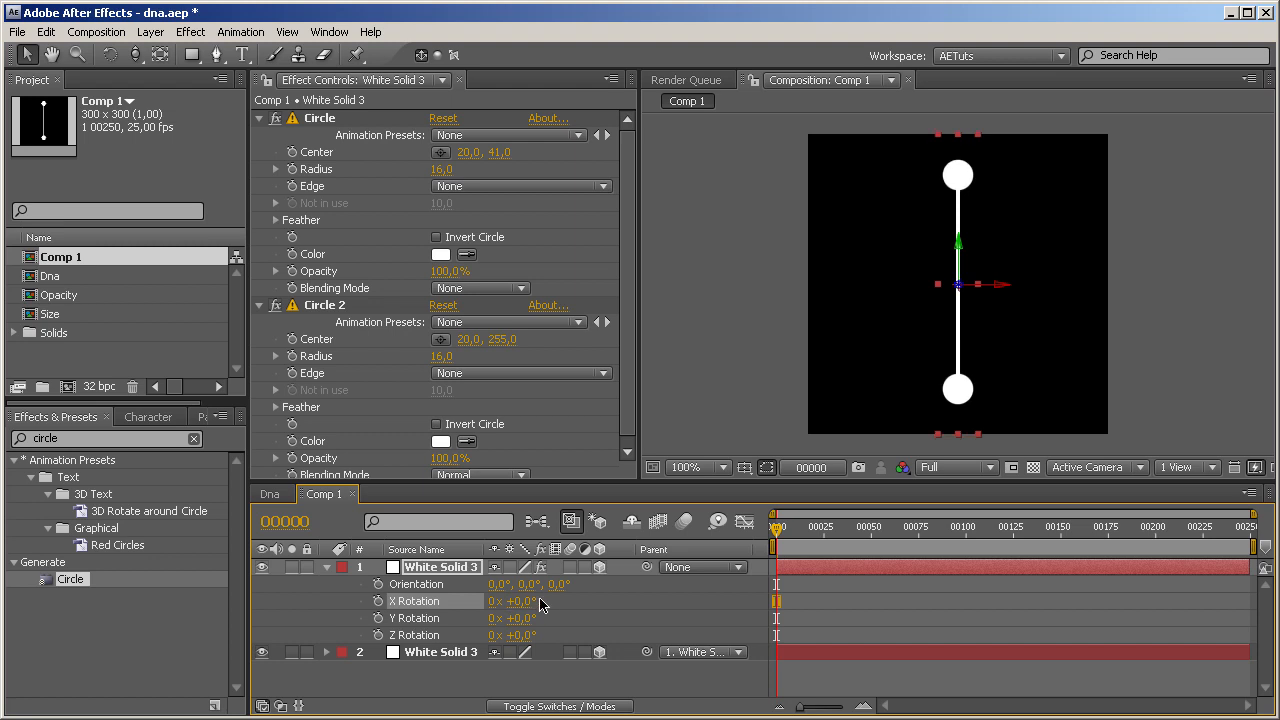
Keyframe the circles layer's X Rotation at frame 0 and at the last frame, 249, and preview the animation
click(378, 601)
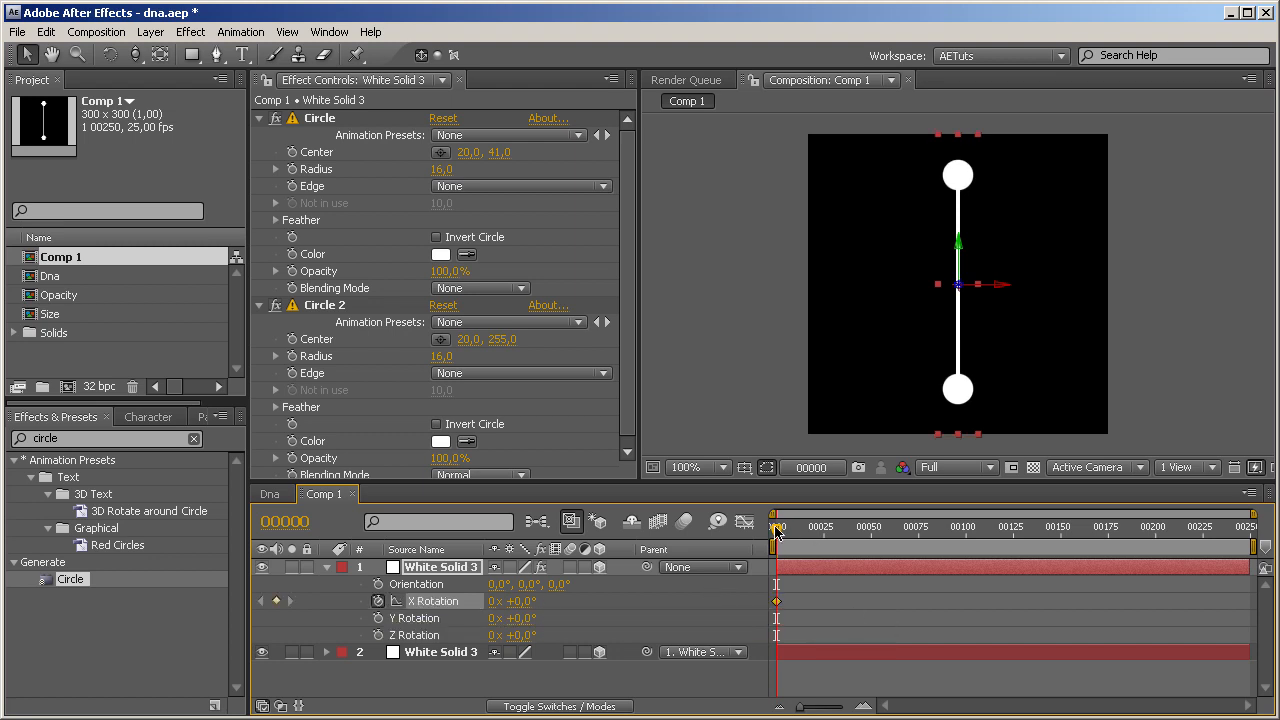
key(End)
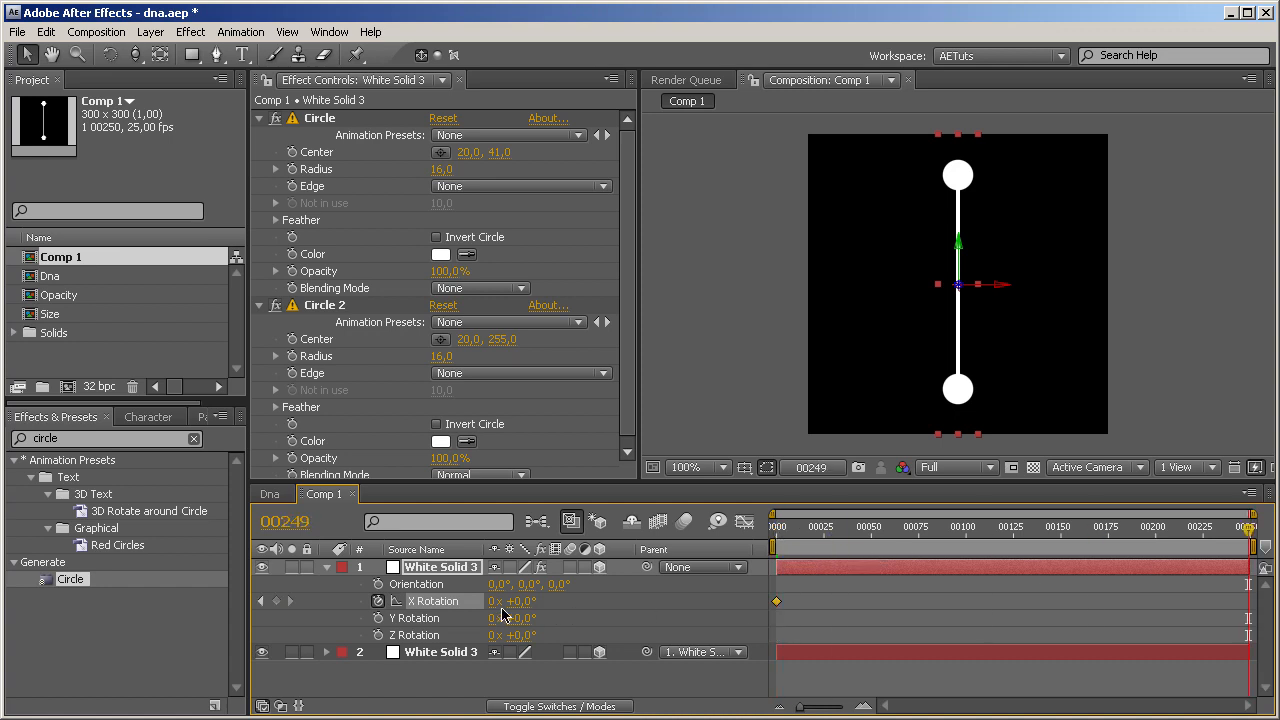
click(492, 601)
key(Return)
drag(773, 545, 690, 540)
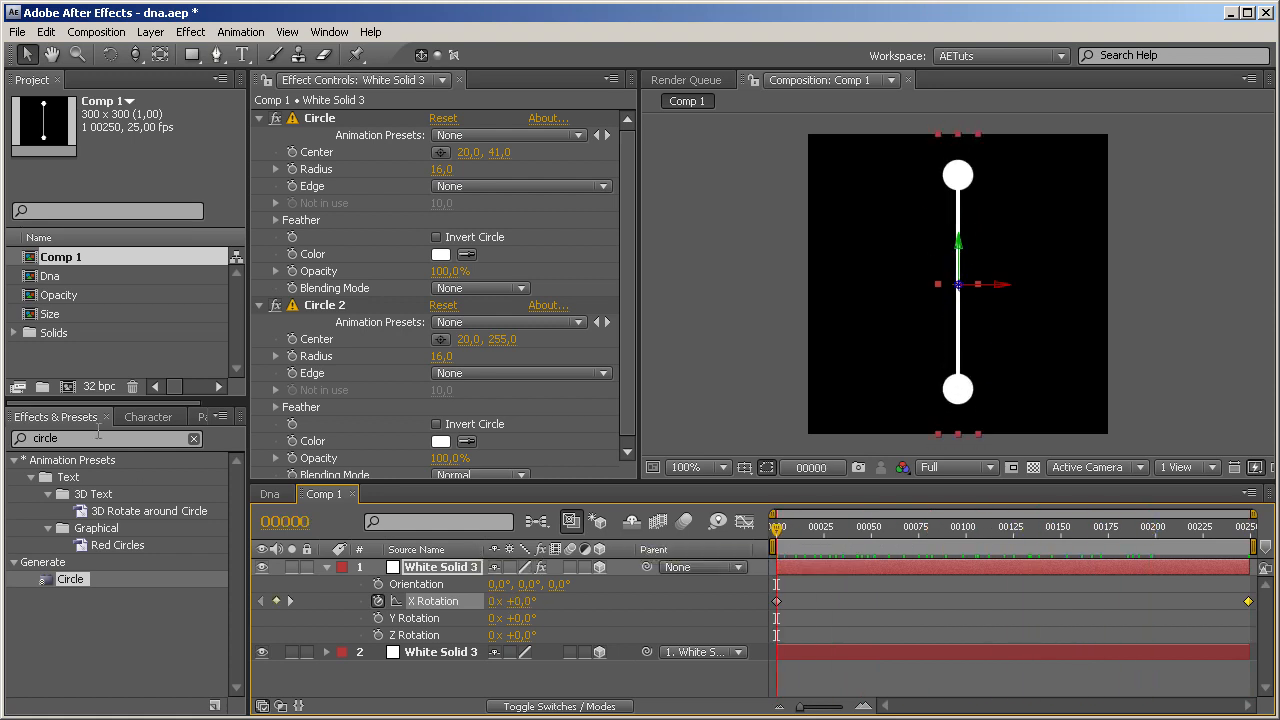
Create a second composition 600 px wide and 300 px high
right_click(50, 369)
click(80, 373)
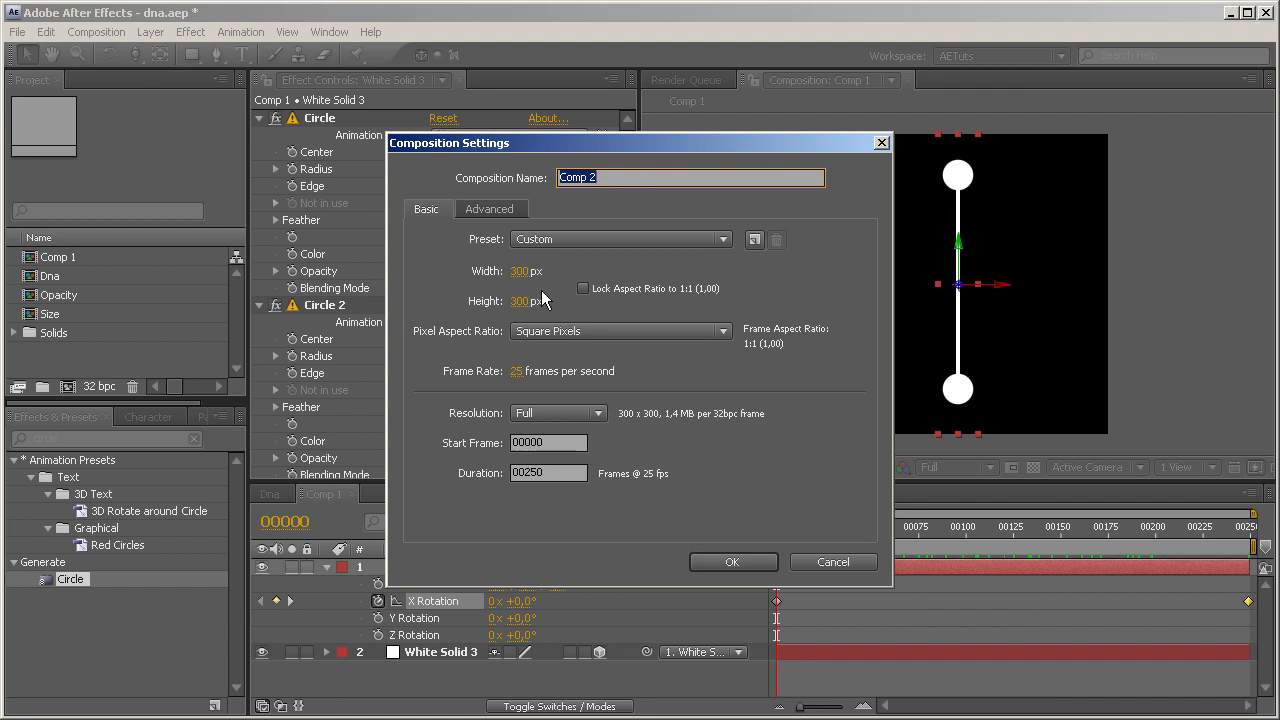
click(519, 271)
text(600)
key(Return)
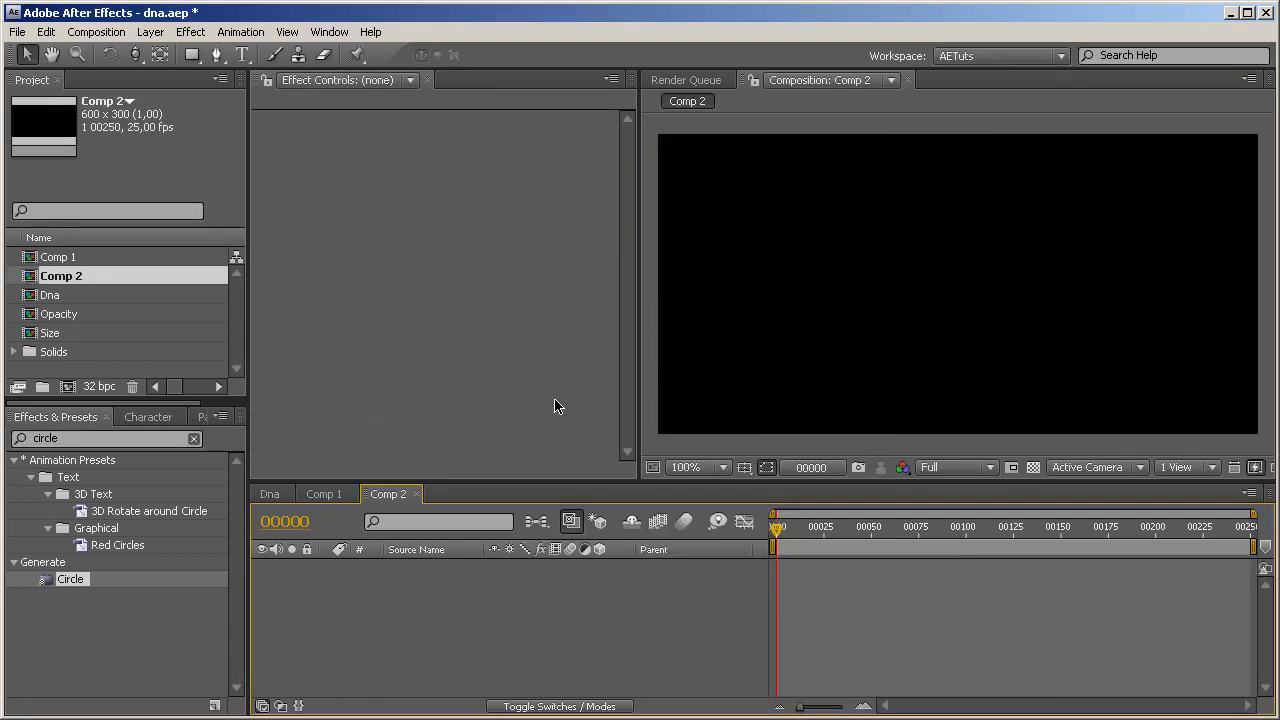
Add a full-size white solid to Comp 2 and place Comp 1 beneath it as a hidden layer
right_click(392, 602)
mouse_move(400, 612)
click(704, 652)
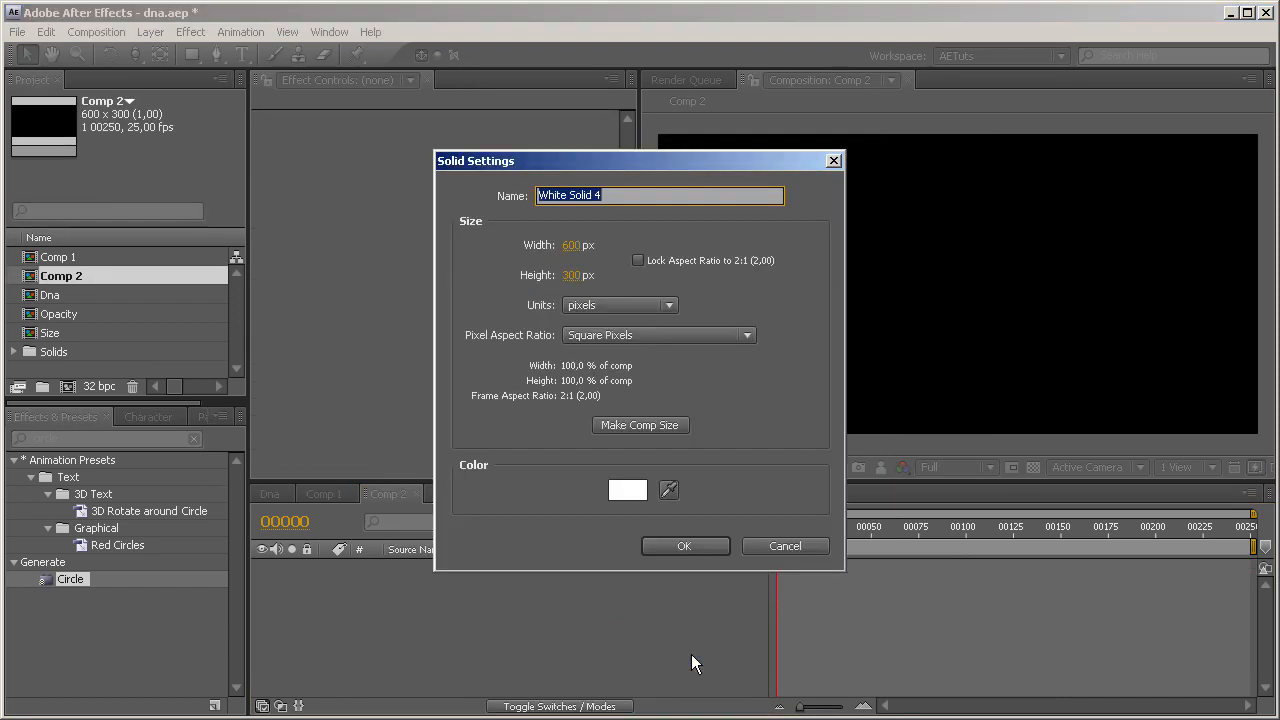
click(690, 545)
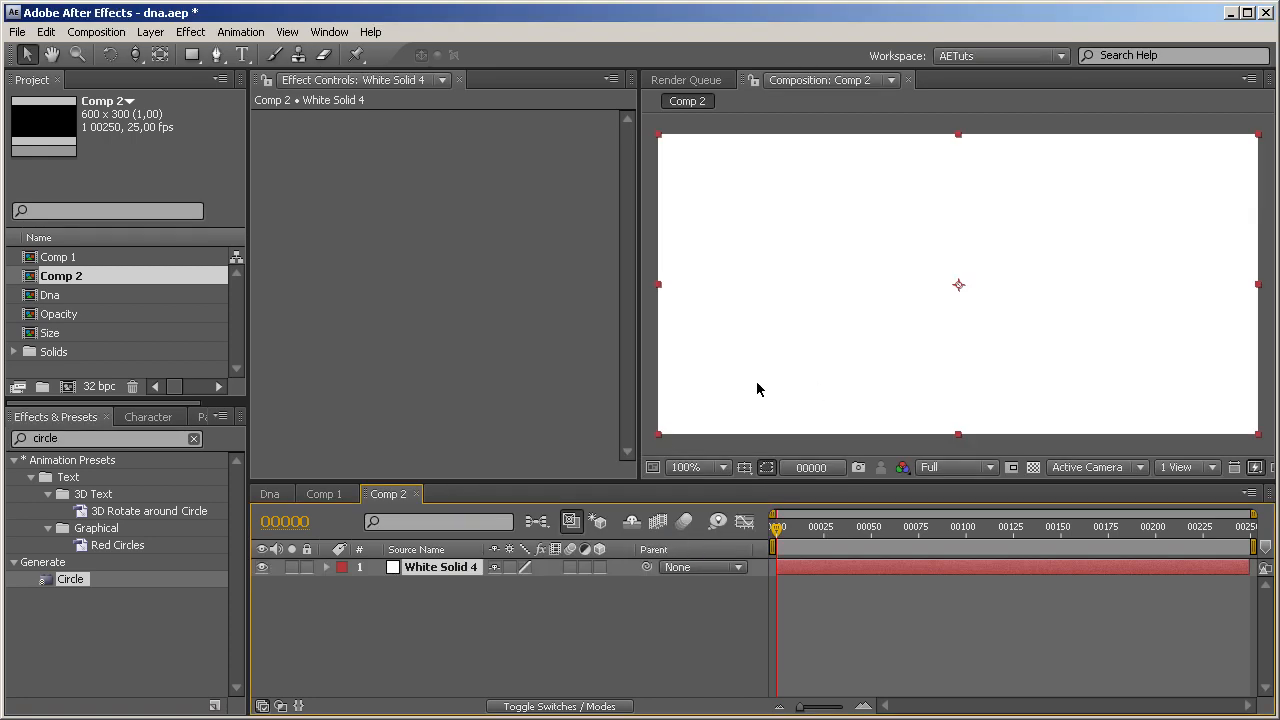
click(60, 263)
drag(60, 257, 420, 605)
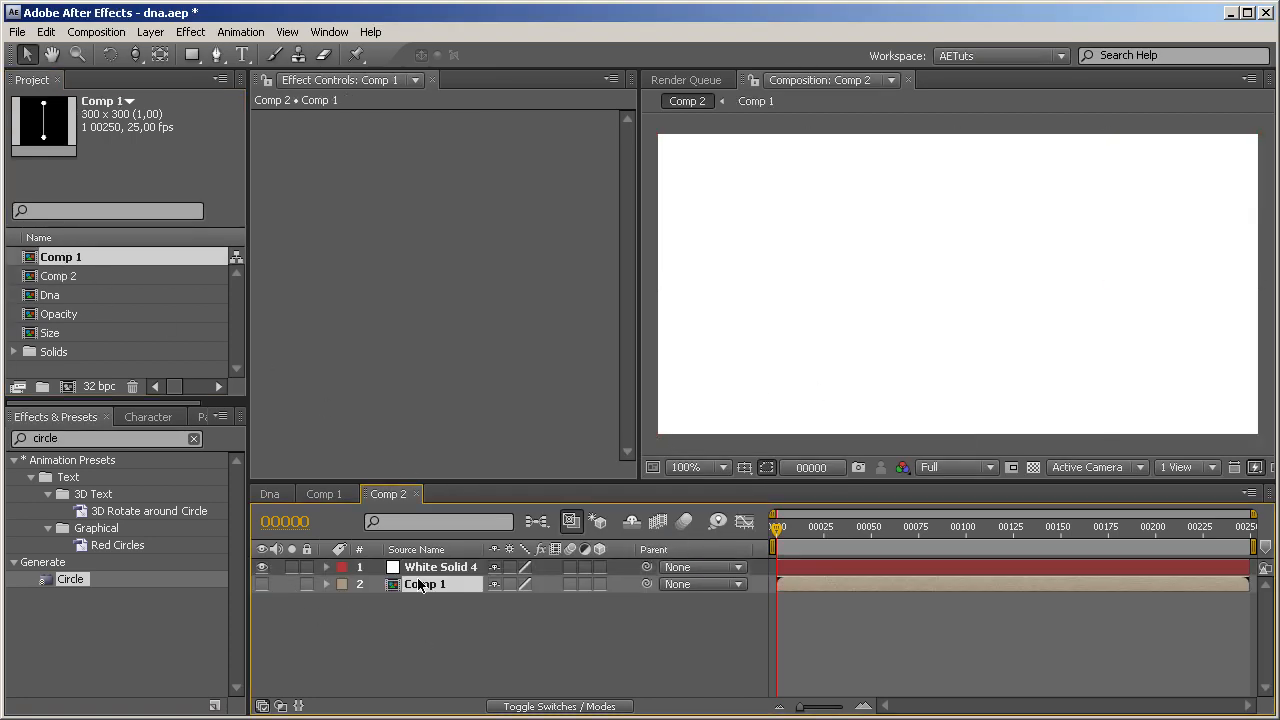
Find the Trapcode Form effect and apply it to the white solid in Comp 2
click(425, 567)
click(86, 440)
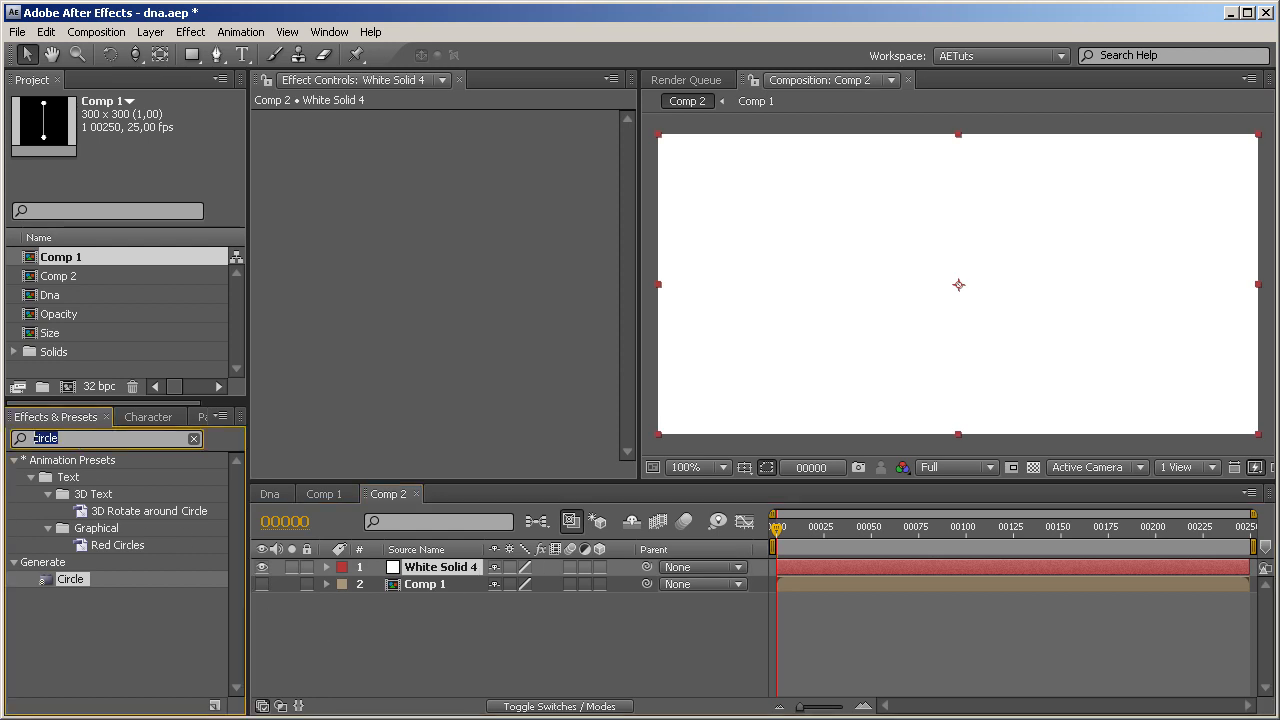
text(form)
drag(70, 678, 458, 572)
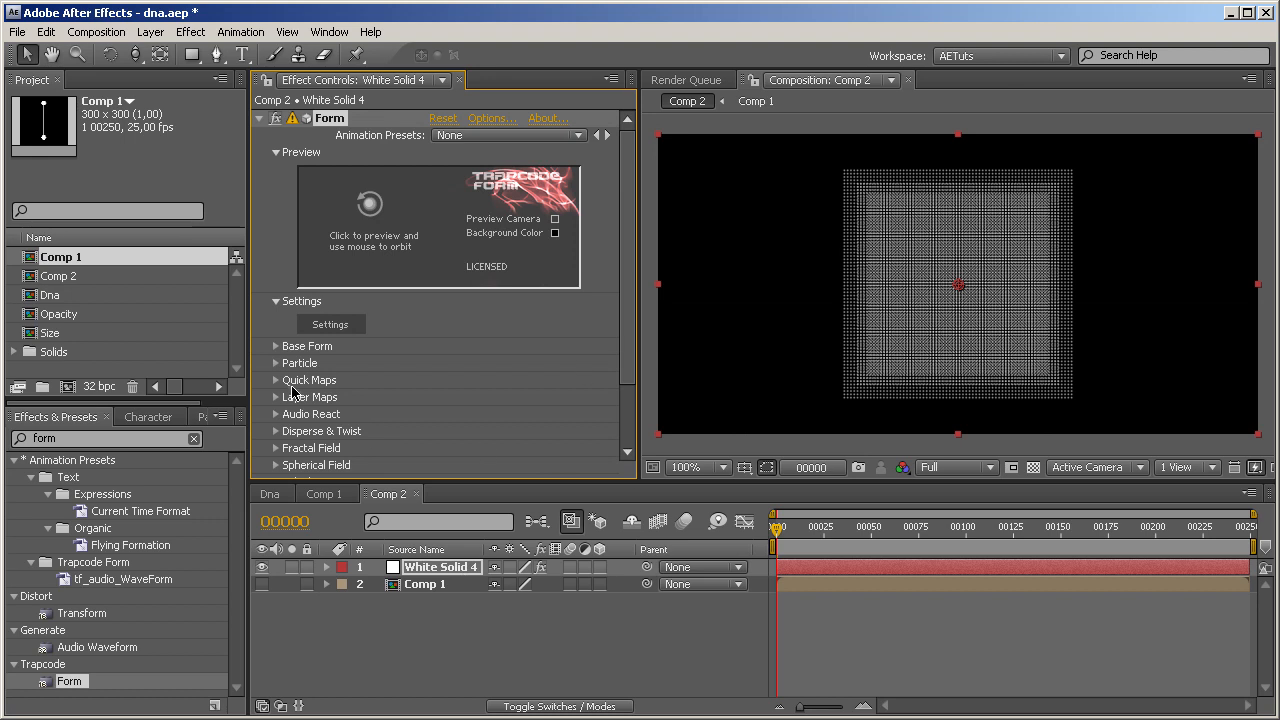
Set Particles in Z to 1 in Form's Base Form settings
click(277, 347)
click(438, 282)
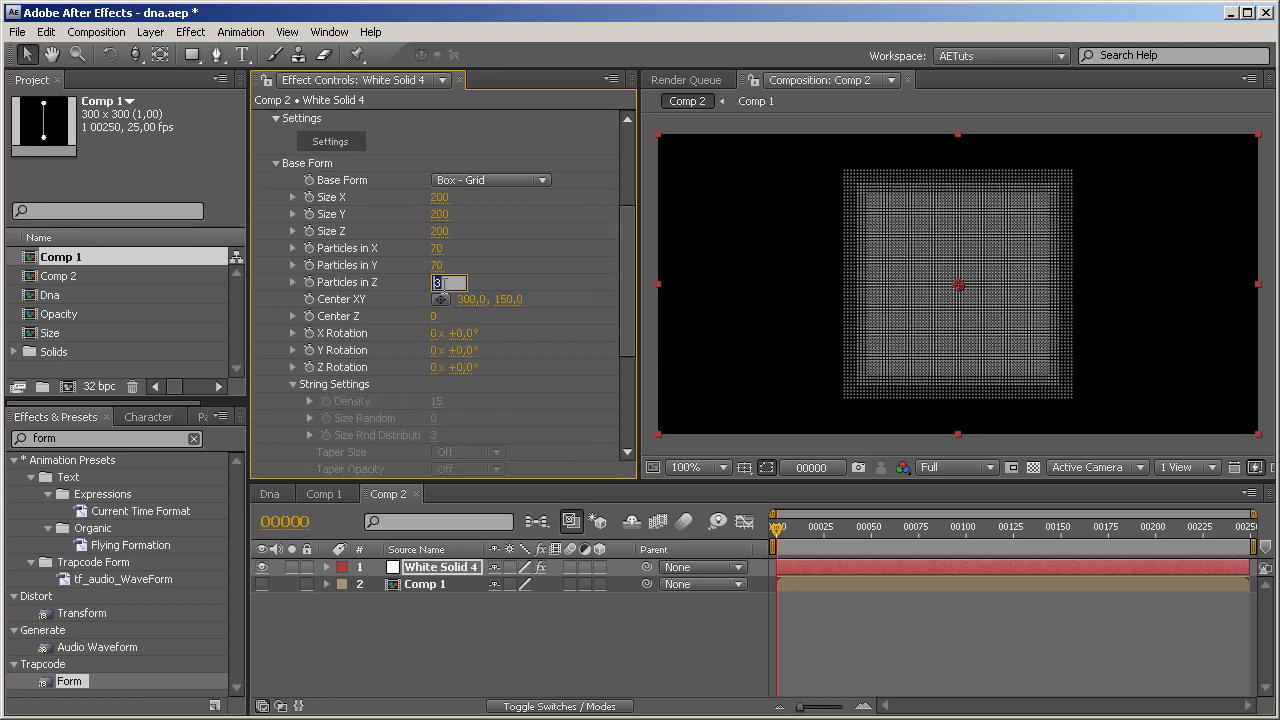
text(1)
key(Return)
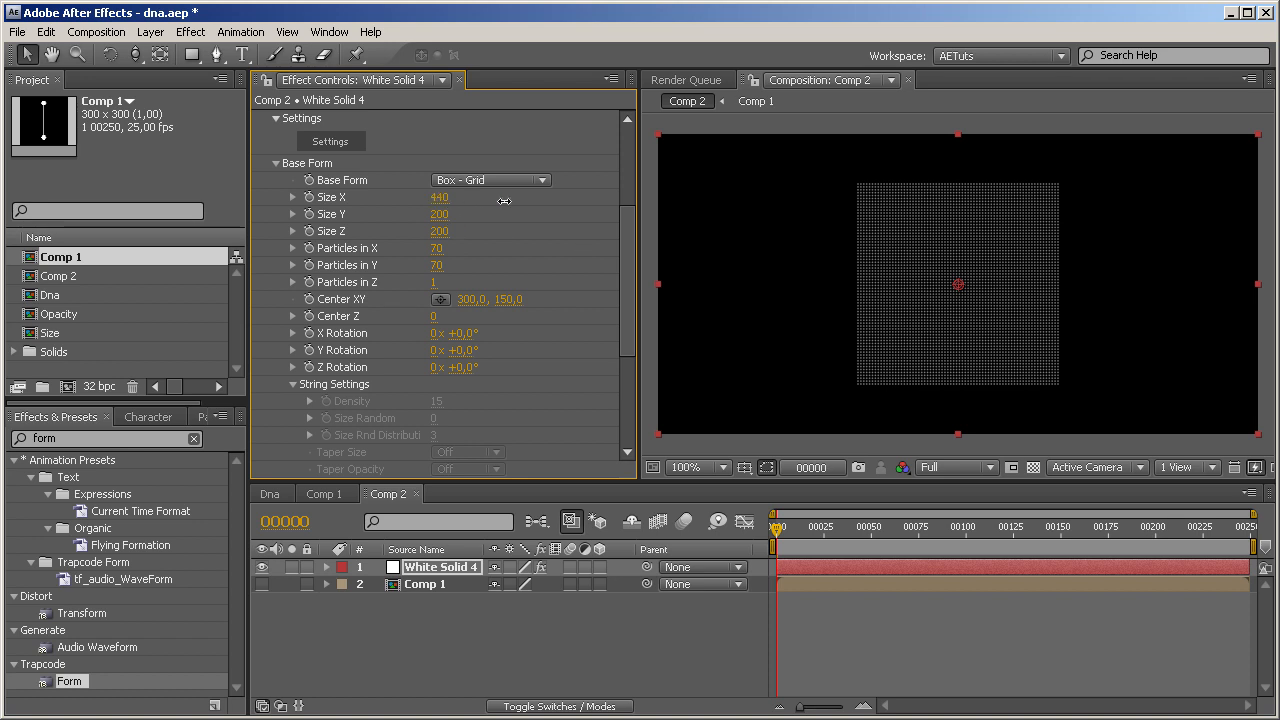
Set the base form's Size X to 500 and Size Z to 0
drag(484, 201, 520, 207)
click(442, 197)
text(500)
key(Tab)
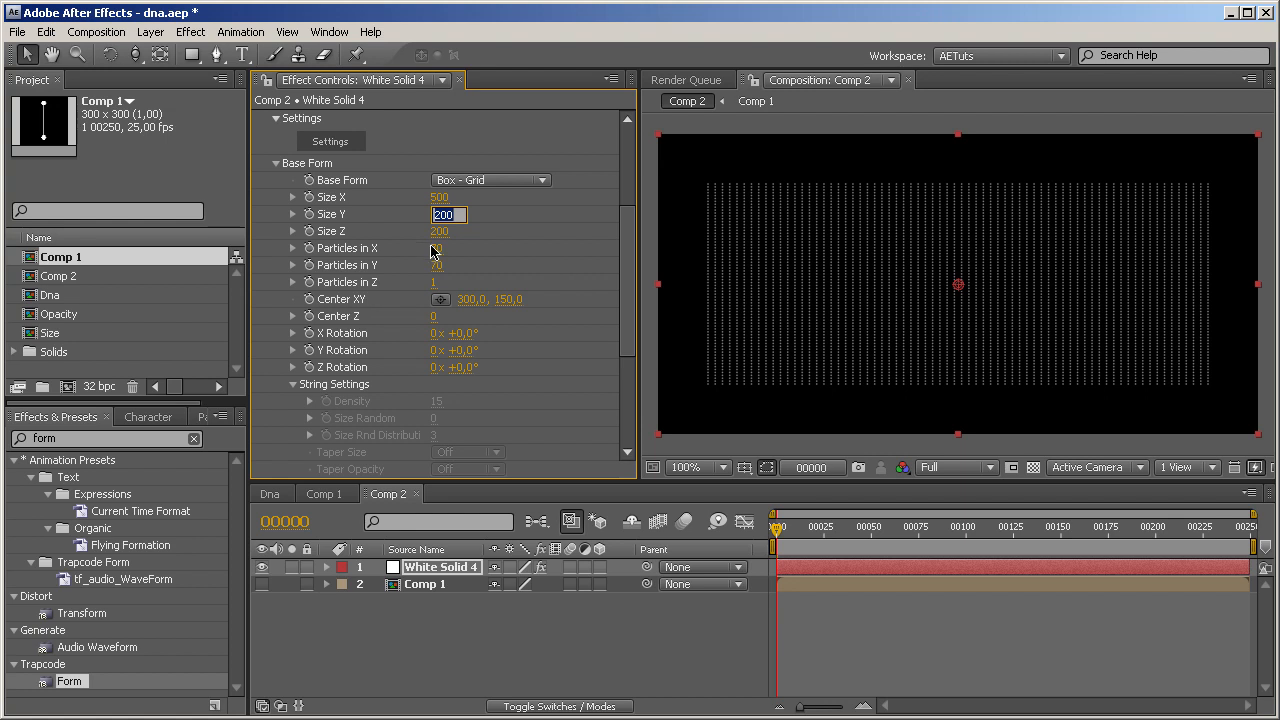
key(Return)
Reduce the base form to a single row with Particles in X at 7 and Particles in Y at 1
drag(438, 248, 375, 248)
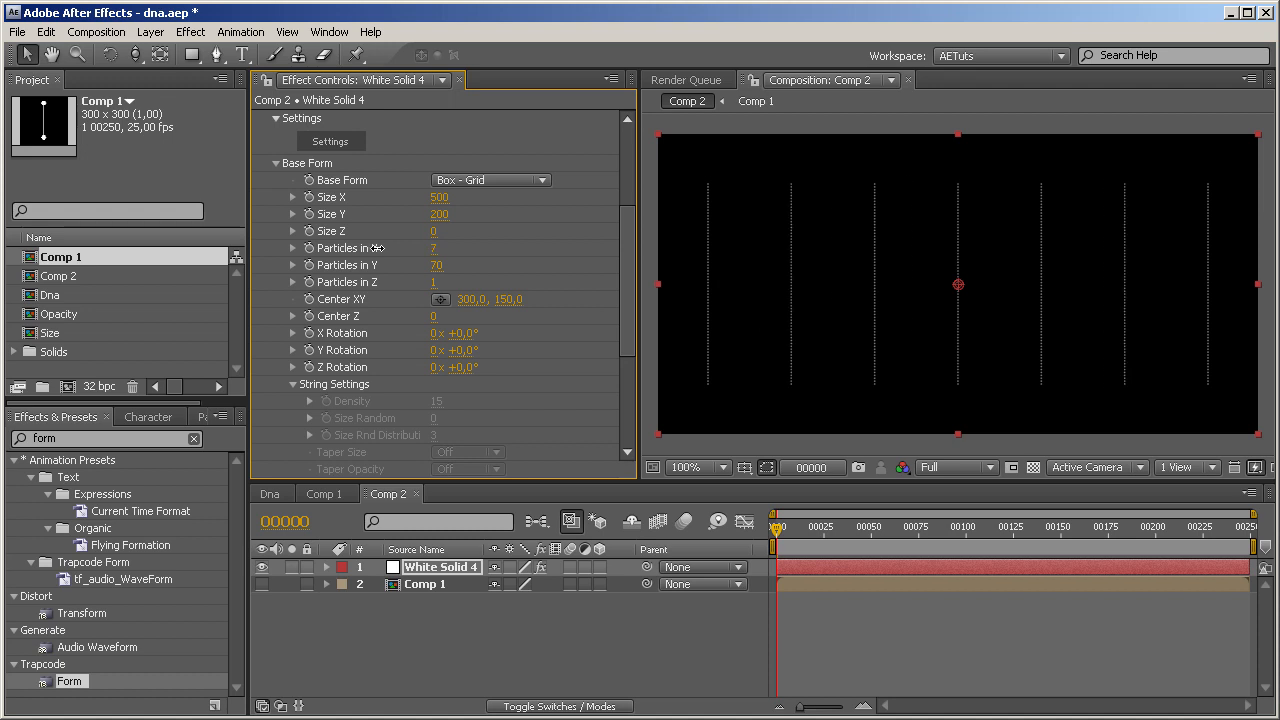
click(436, 266)
text(1)
key(Return)
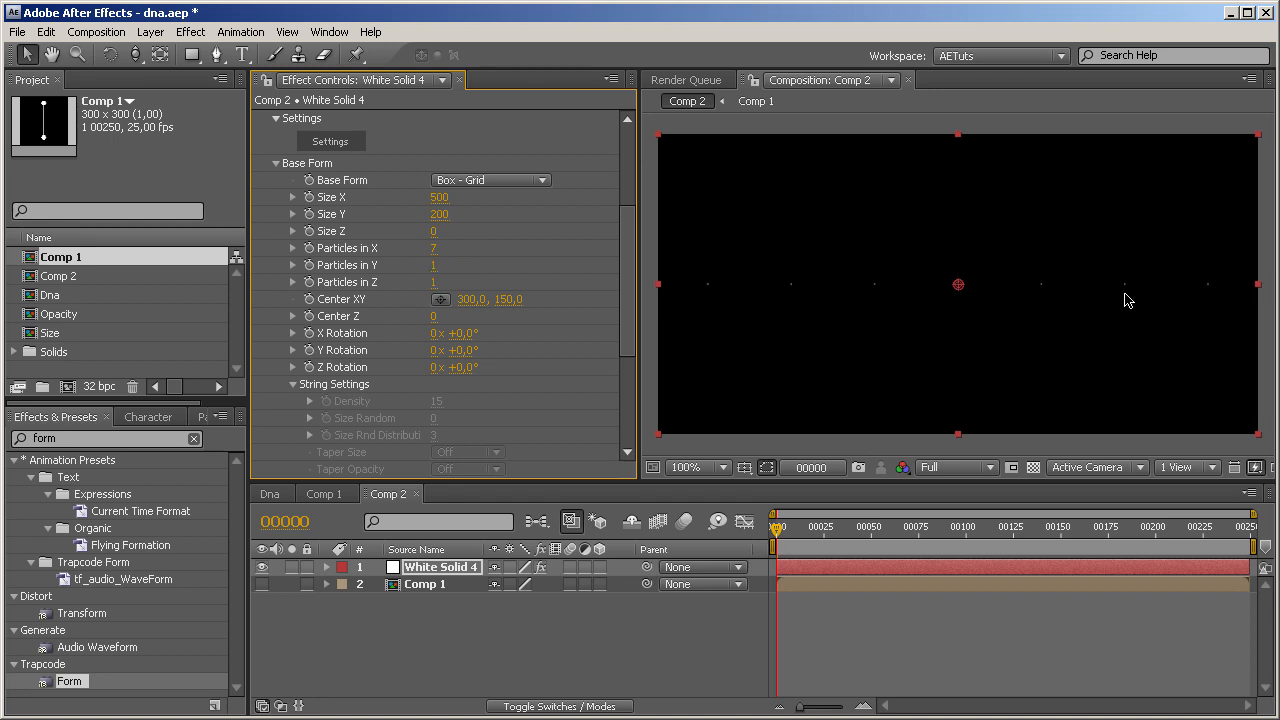
Set Form's Particle Type to Custom and use the Comp 1 layer as the custom particle
drag(629, 307, 623, 390)
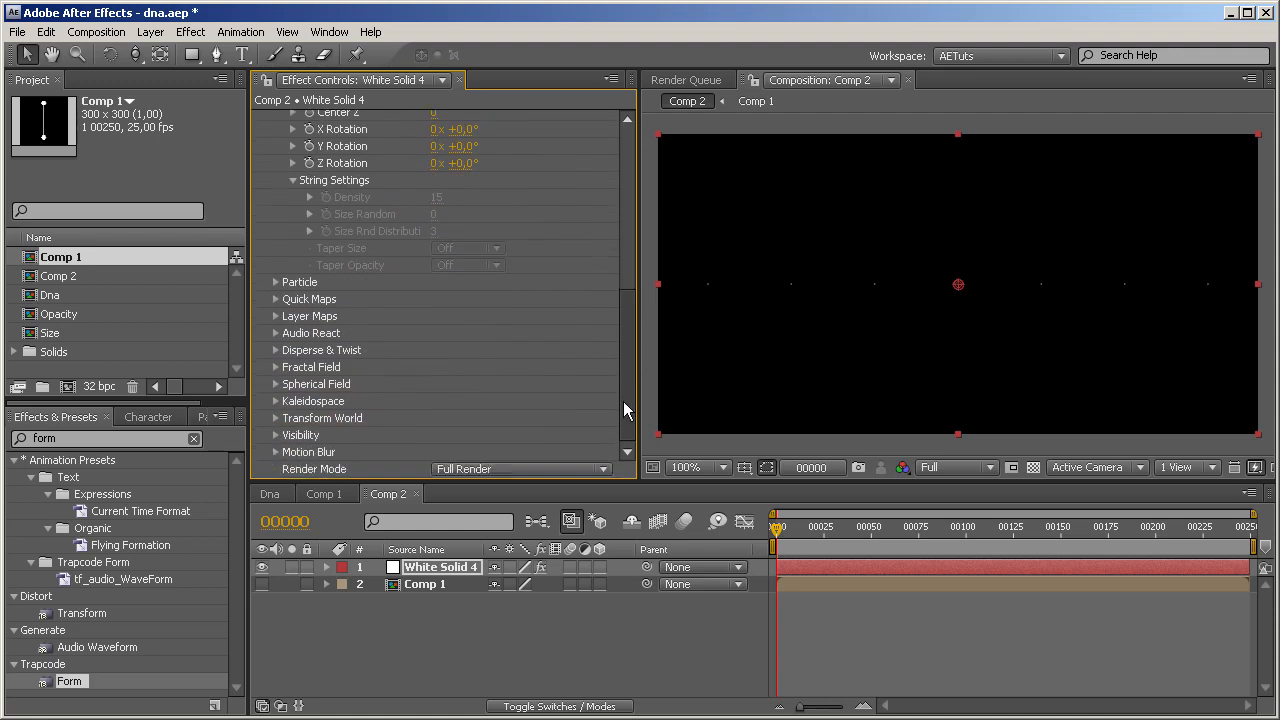
click(275, 283)
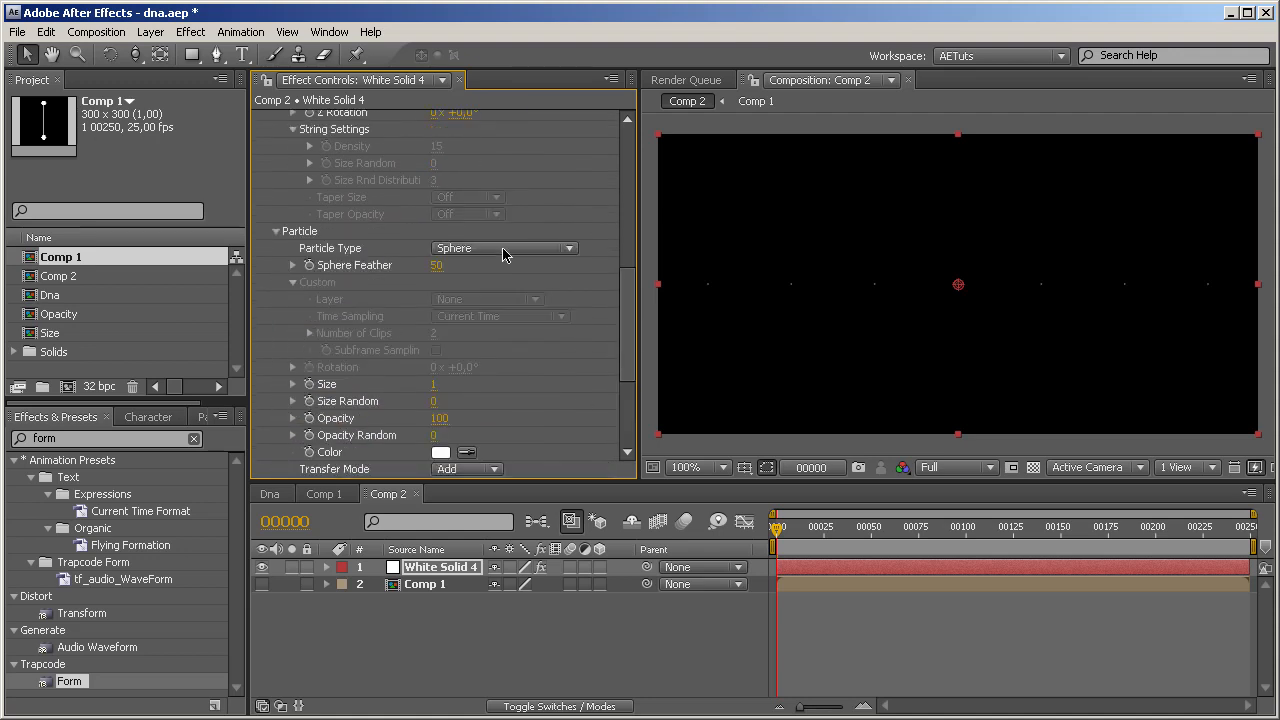
drag(634, 298, 633, 340)
click(557, 180)
click(550, 266)
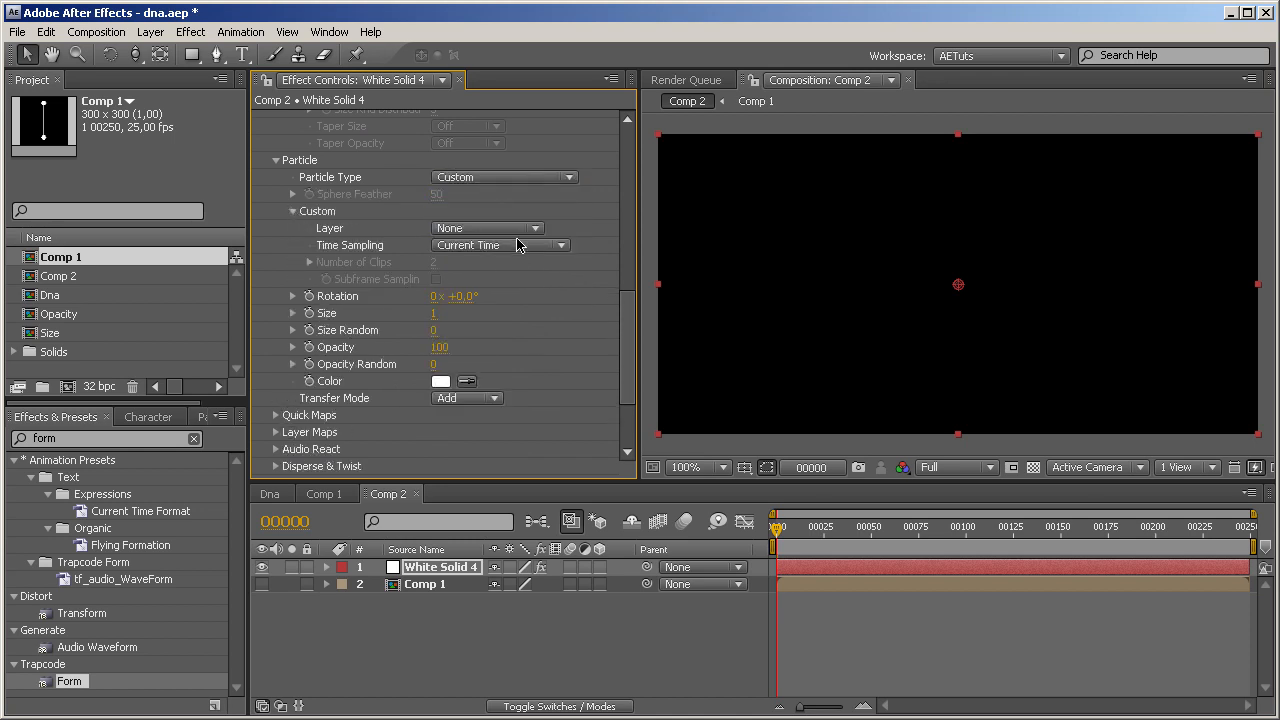
click(512, 229)
click(505, 273)
Set the custom particle Size to 82 and scrub through the timeline to preview the rotating rungs
drag(436, 318, 486, 318)
drag(578, 317, 1216, 308)
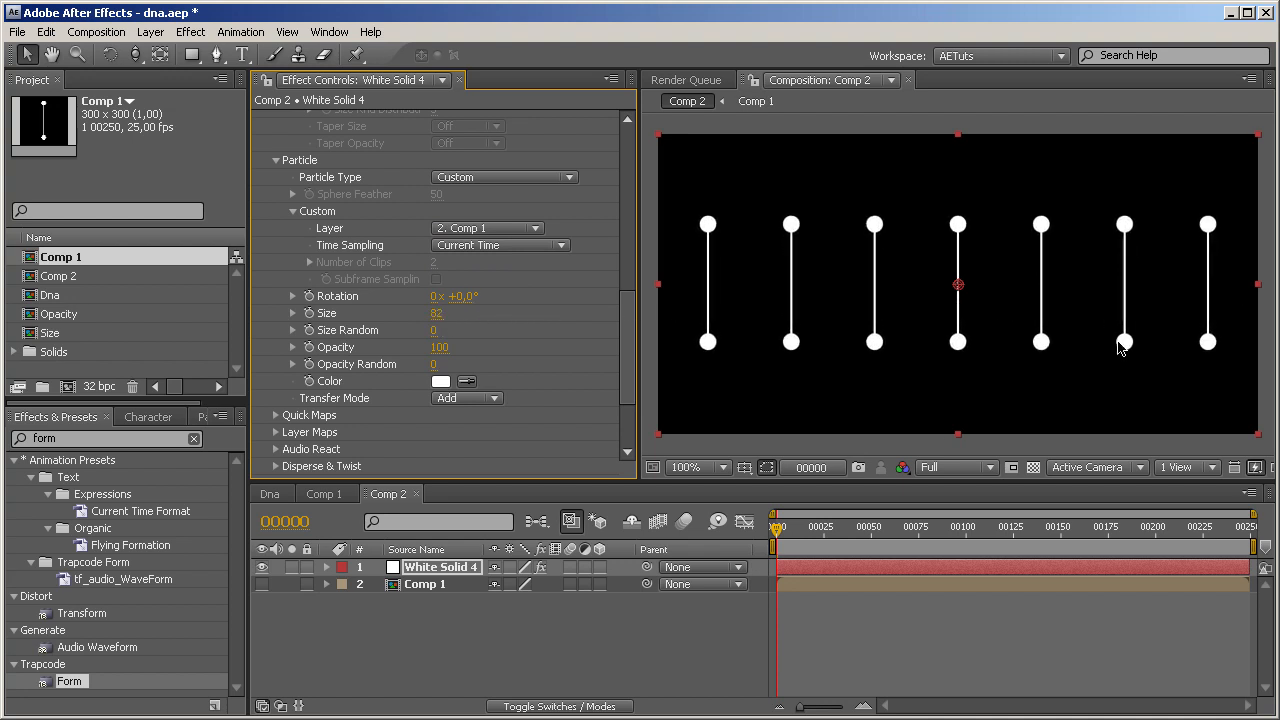
drag(779, 531, 897, 535)
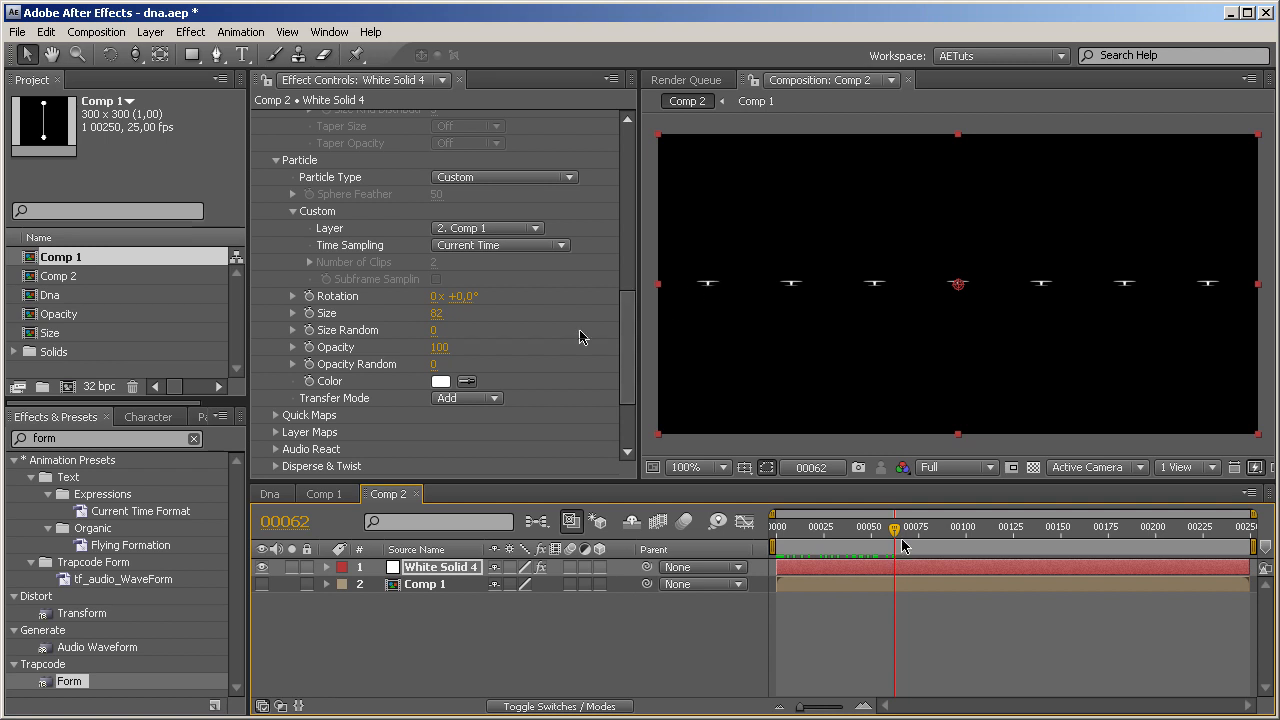
drag(896, 537, 824, 535)
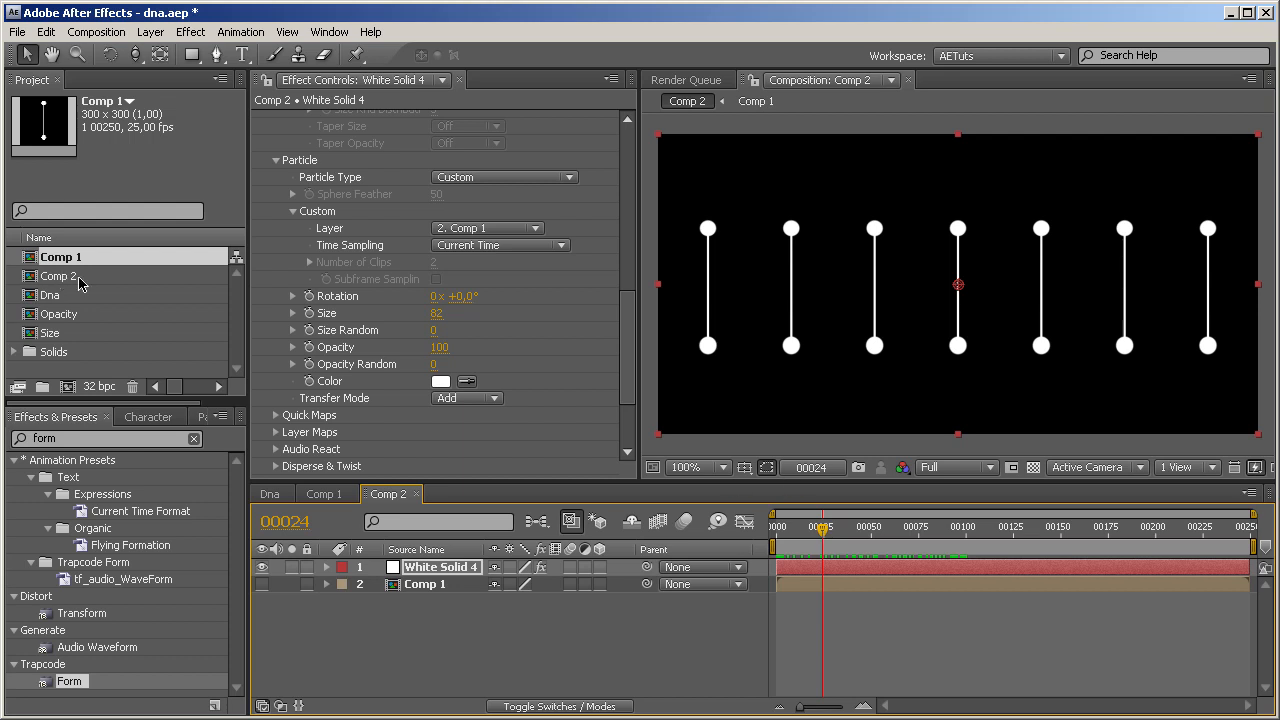
Delete all compositions and the Solids folder from the project and clear the effects search
shift+click(60, 360)
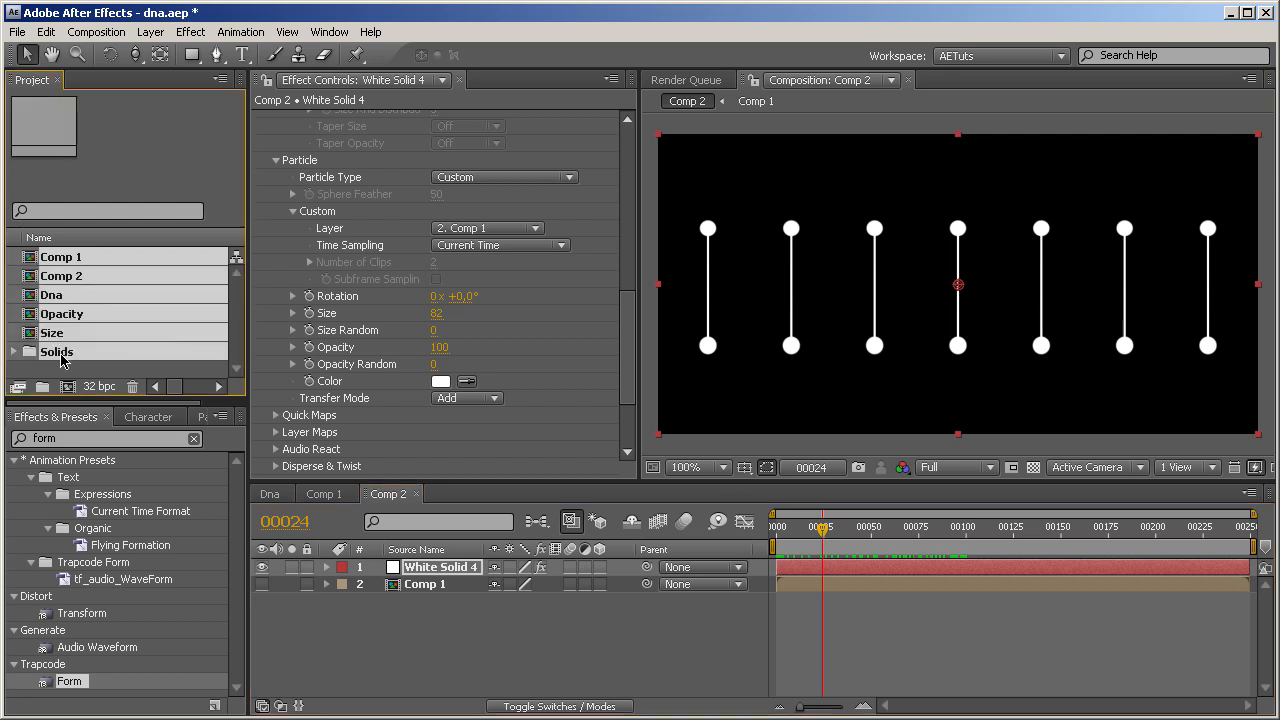
key(Delete)
key(Return)
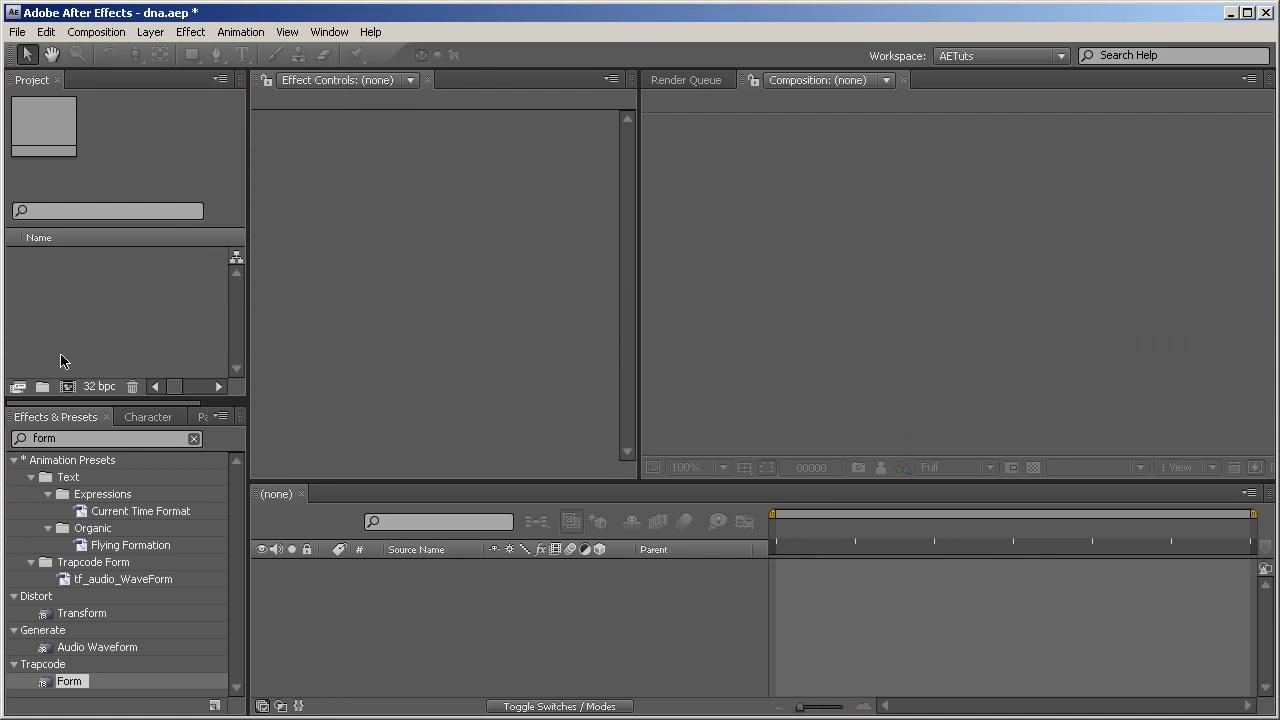
click(72, 319)
click(92, 438)
key(BackSpace)
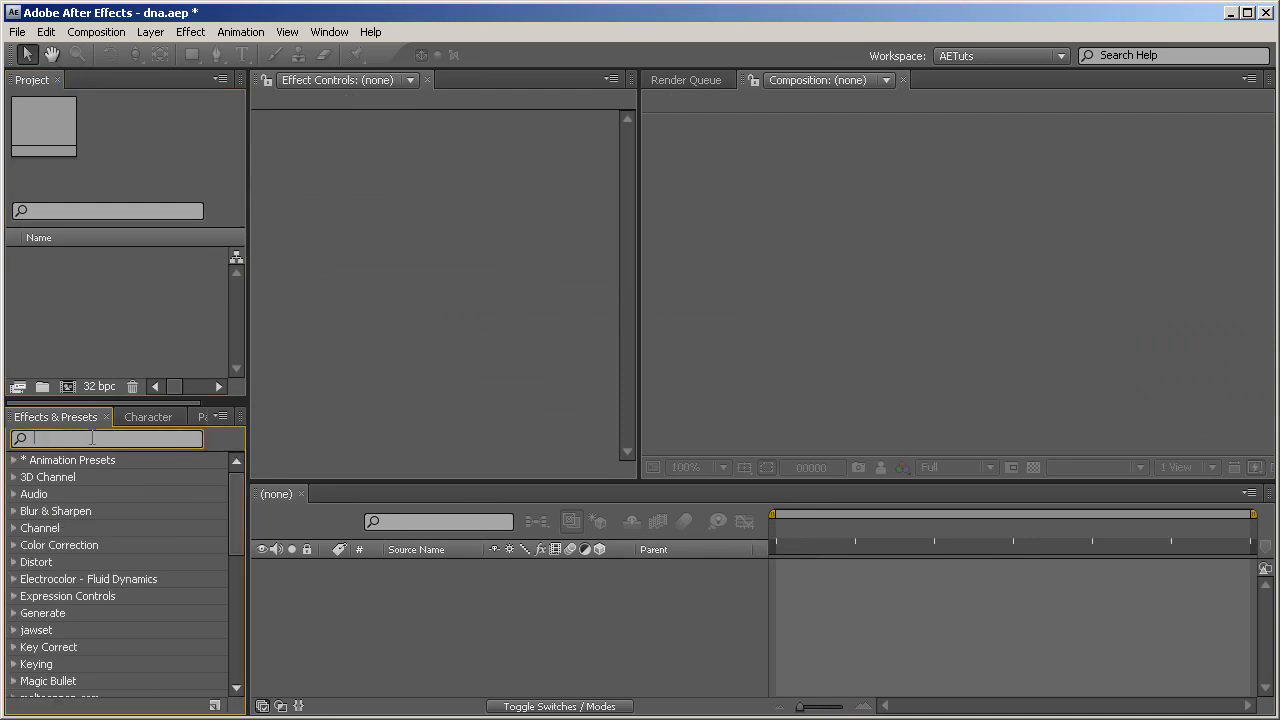
Create a new 600 x 300 px composition named DNA, 250 frames long at 25 fps
right_click(163, 317)
click(193, 326)
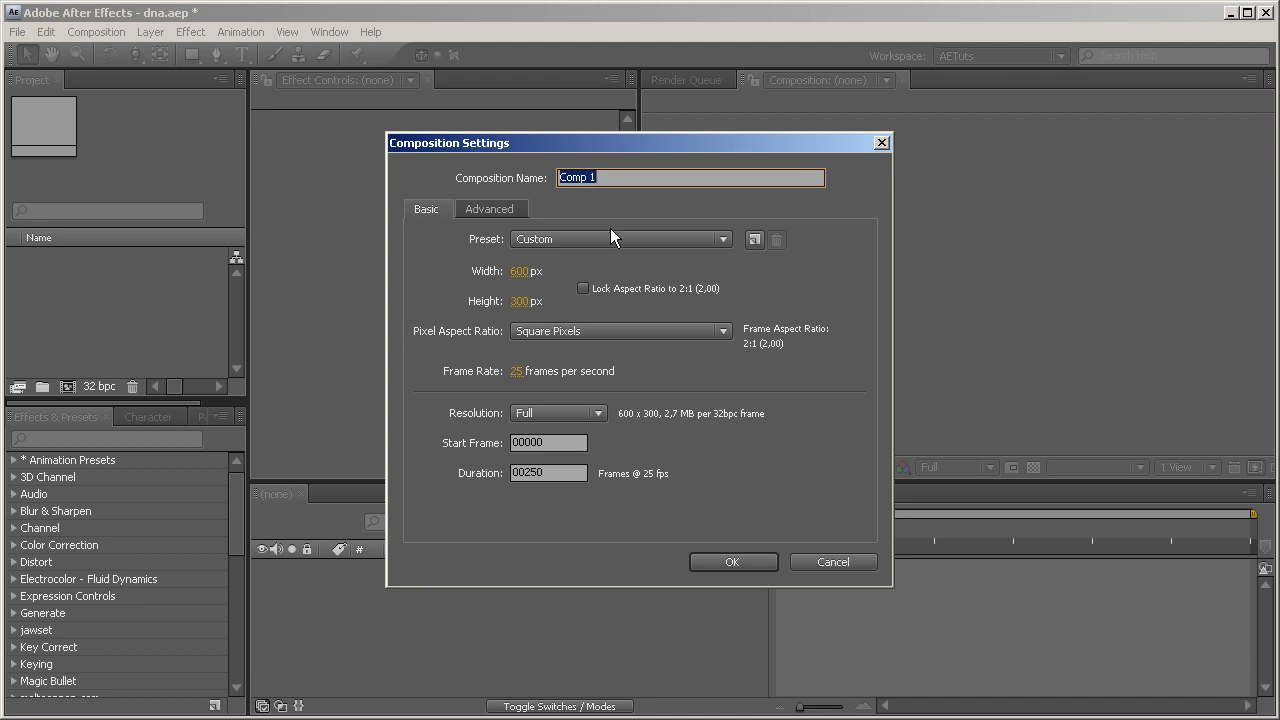
text(DNA)
key(Return)
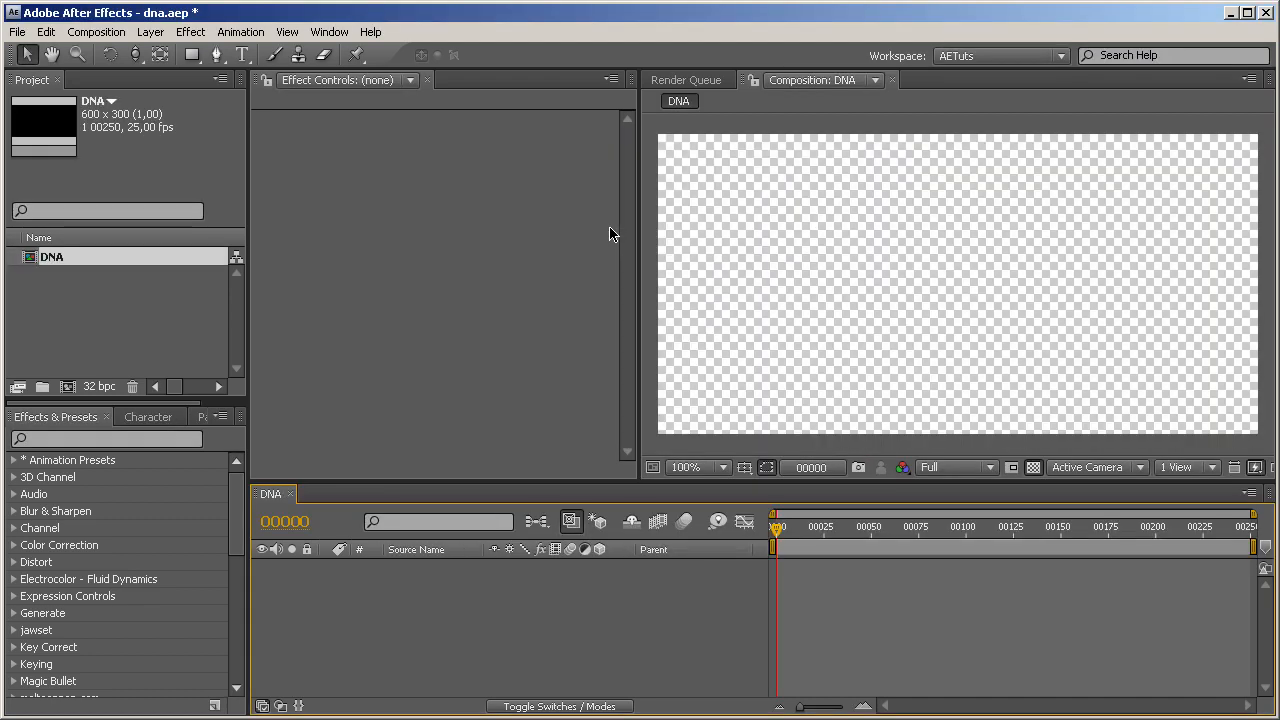
Add a black solid to the DNA composition and turn off the viewer's transparency grid
right_click(575, 587)
mouse_move(700, 598)
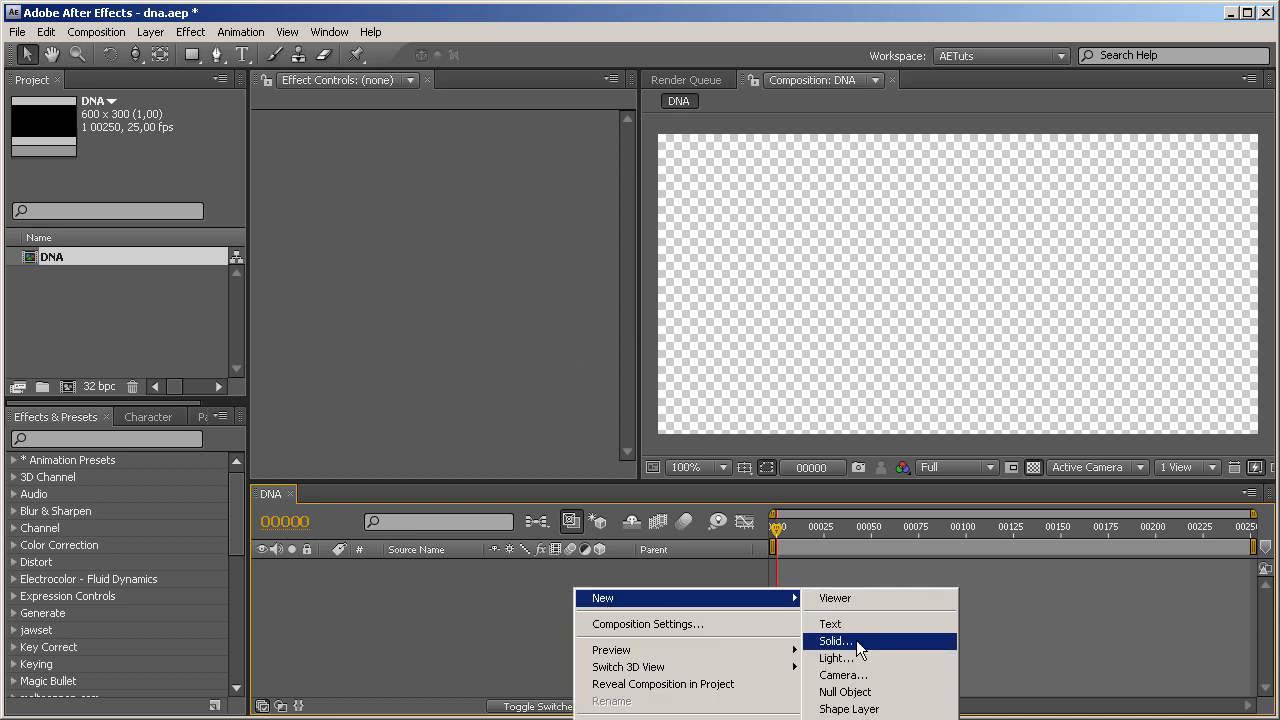
click(857, 642)
click(627, 489)
click(634, 492)
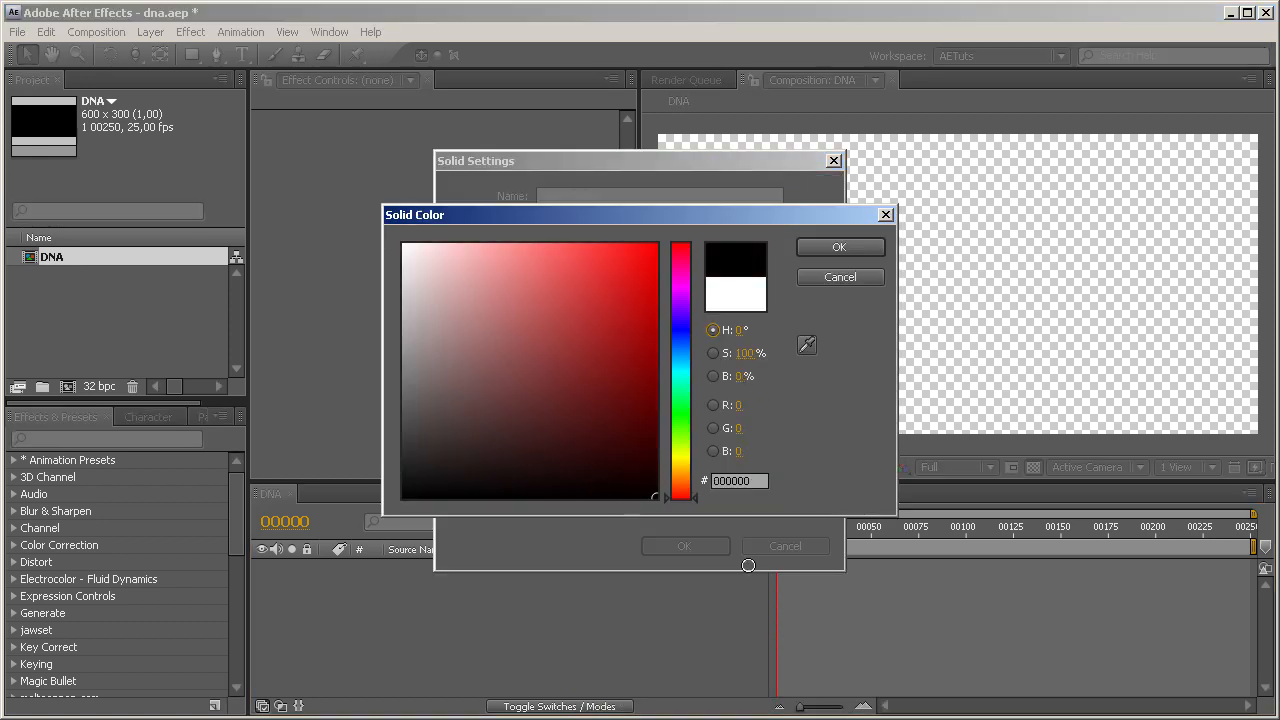
click(850, 246)
click(687, 545)
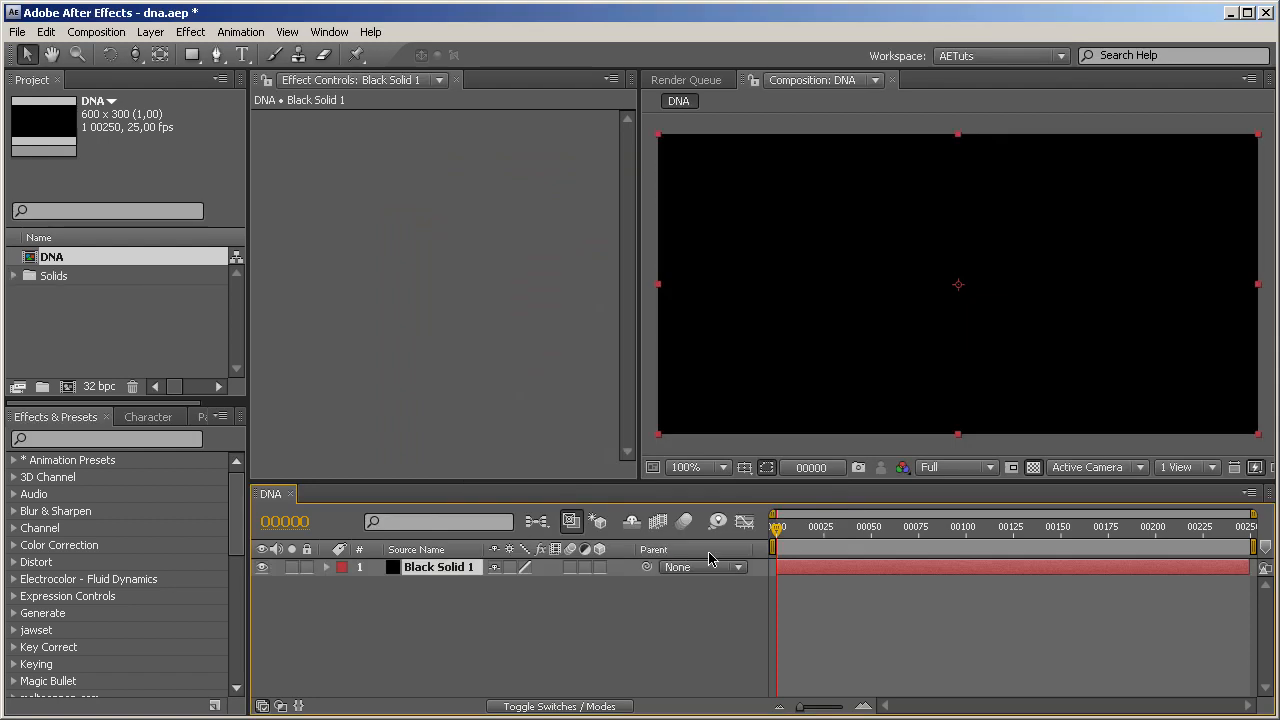
click(1034, 470)
Rename the black solid layer as Form
click(462, 572)
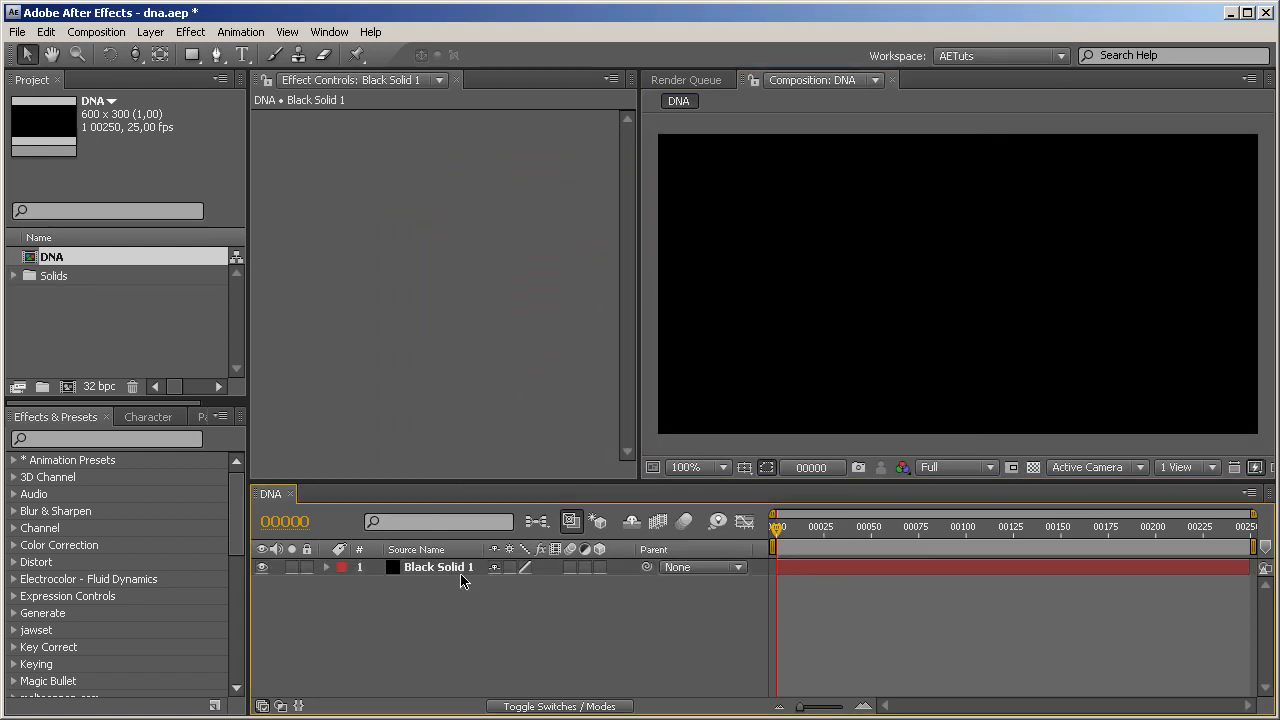
key(Return)
text(F)
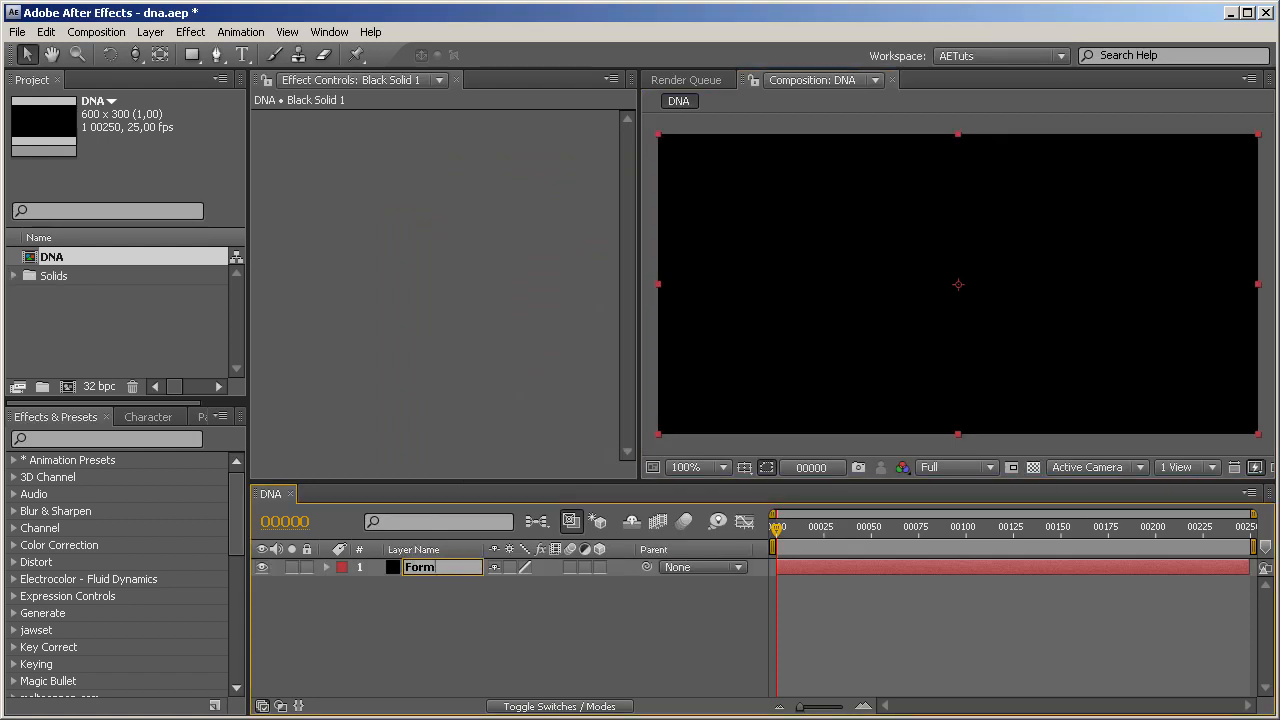
text(orm)
key(Return)
click(447, 611)
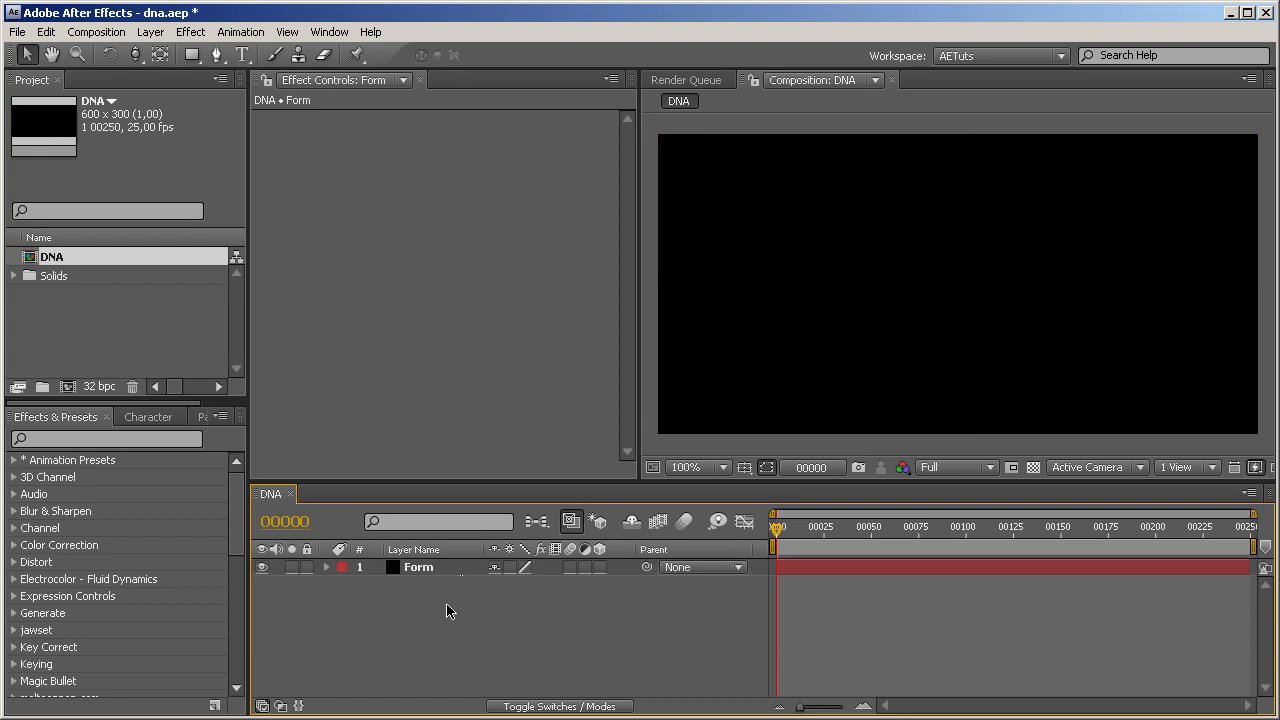
Search for the Trapcode Form effect and apply it to the Form layer
click(124, 440)
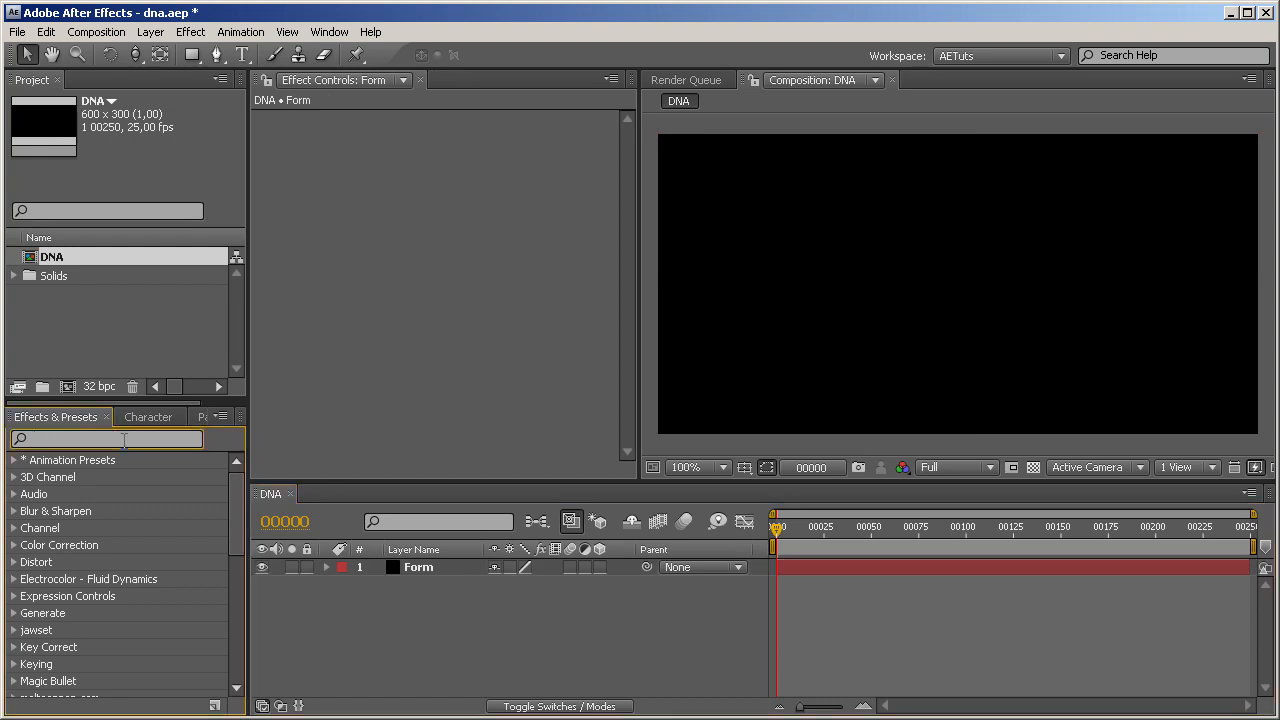
text(form)
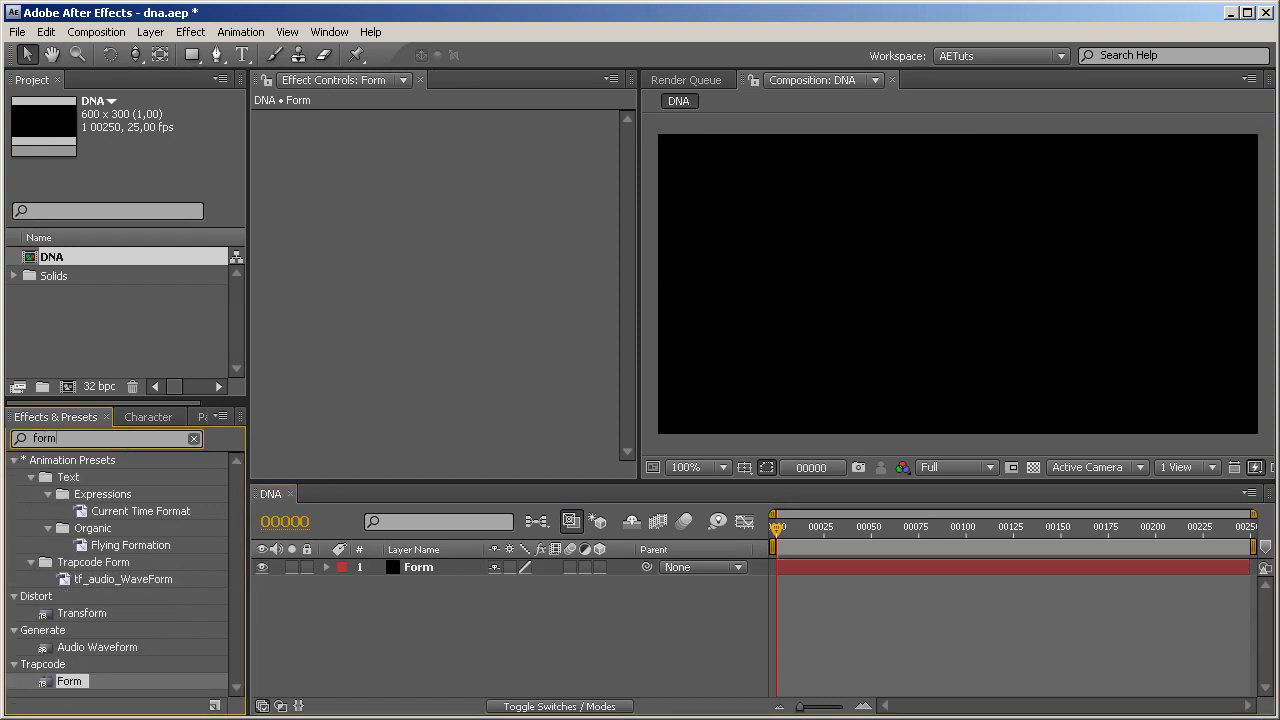
drag(68, 682, 405, 578)
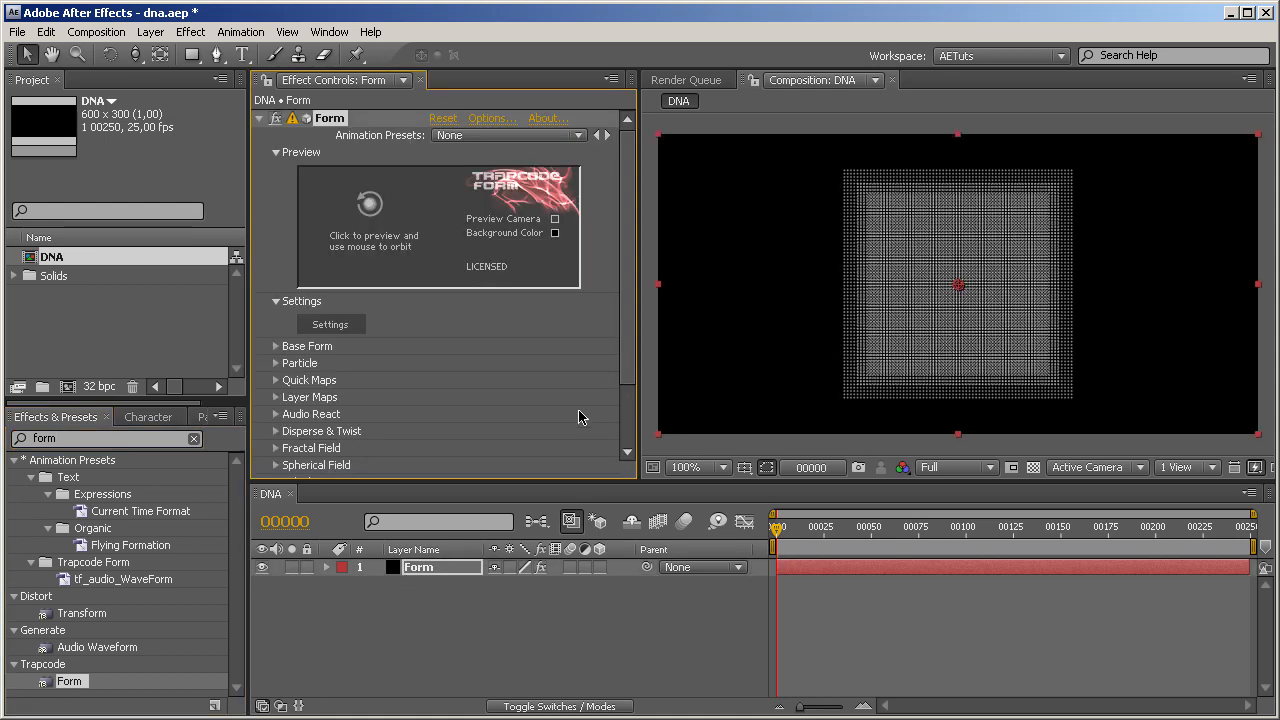
Add a camera with the 35mm preset and orbit it around the particle grid
right_click(560, 618)
mouse_move(590, 628)
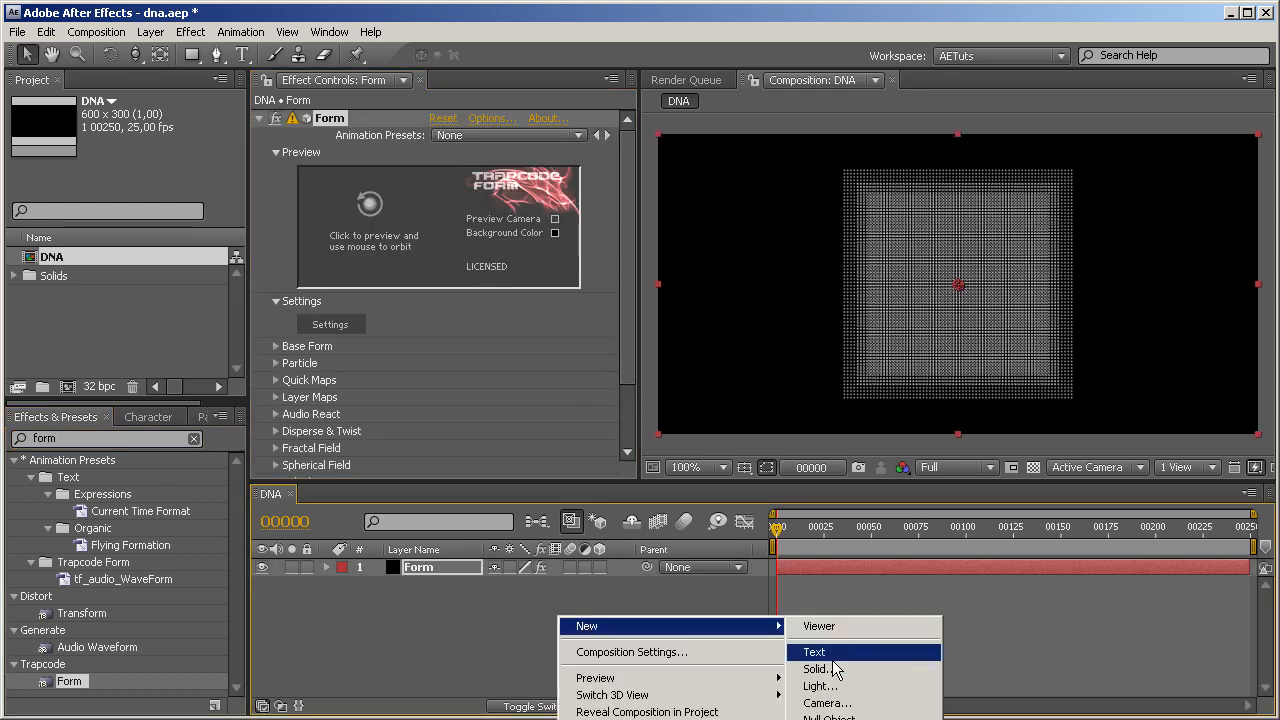
click(830, 704)
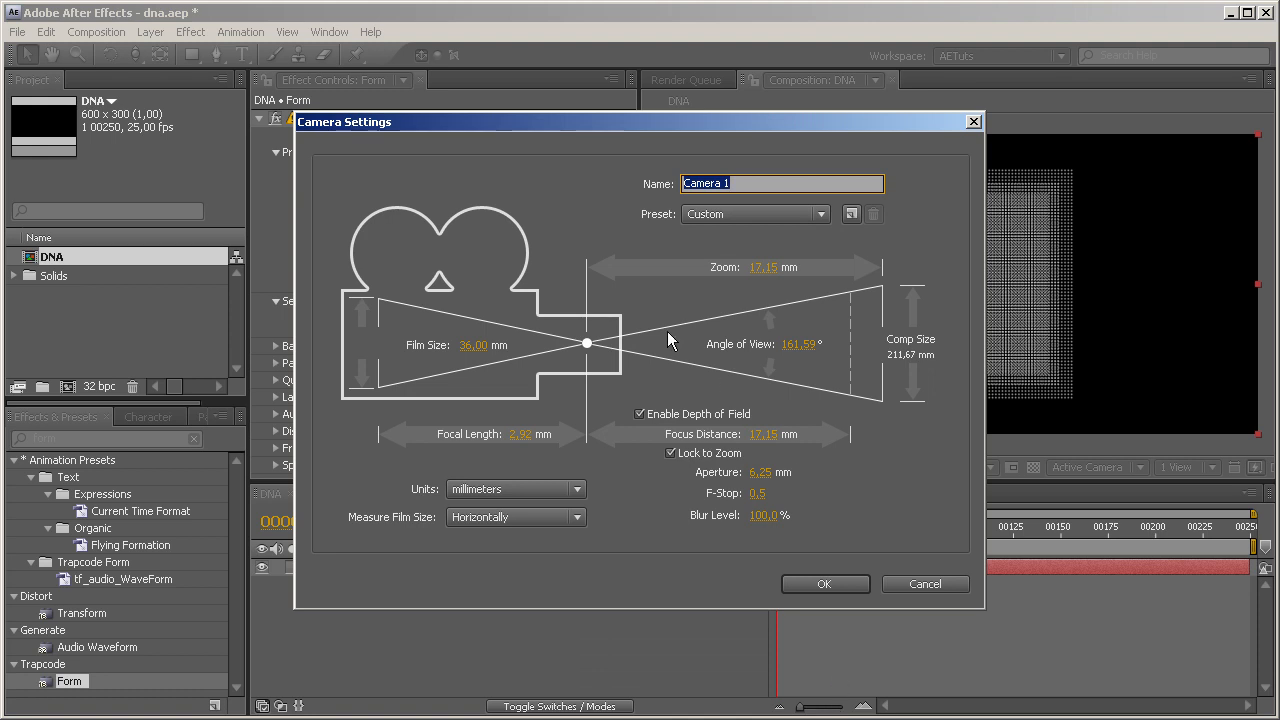
click(789, 215)
click(727, 326)
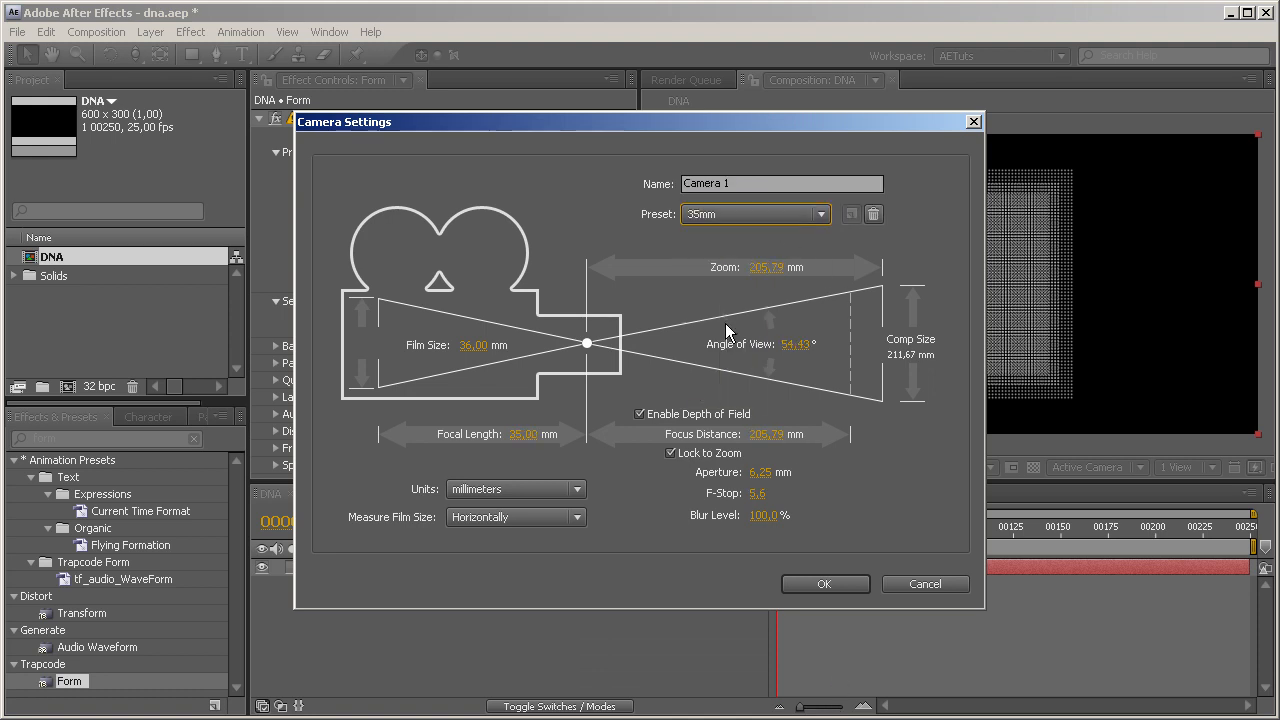
click(824, 584)
key(c)
drag(891, 271, 1166, 348)
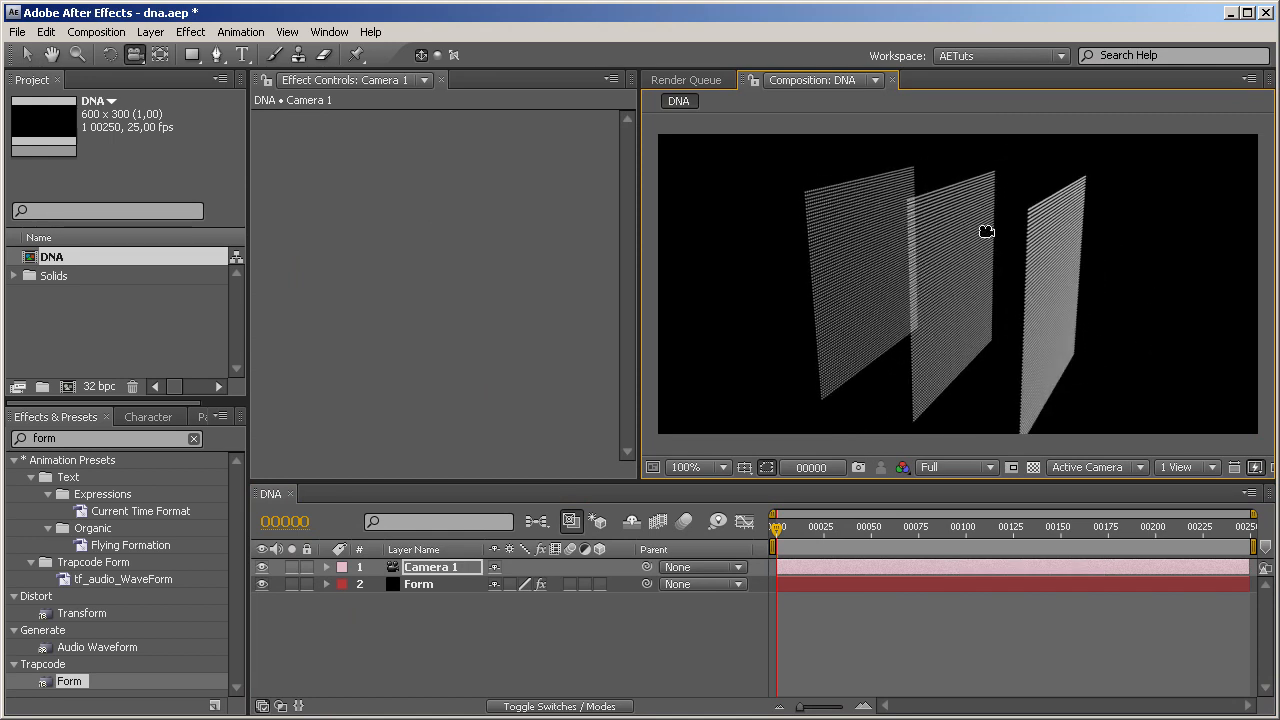
drag(1094, 249, 860, 250)
Reveal the Form layer's Base Form settings, view the grid side-on and set Particles in Z to 4
click(437, 588)
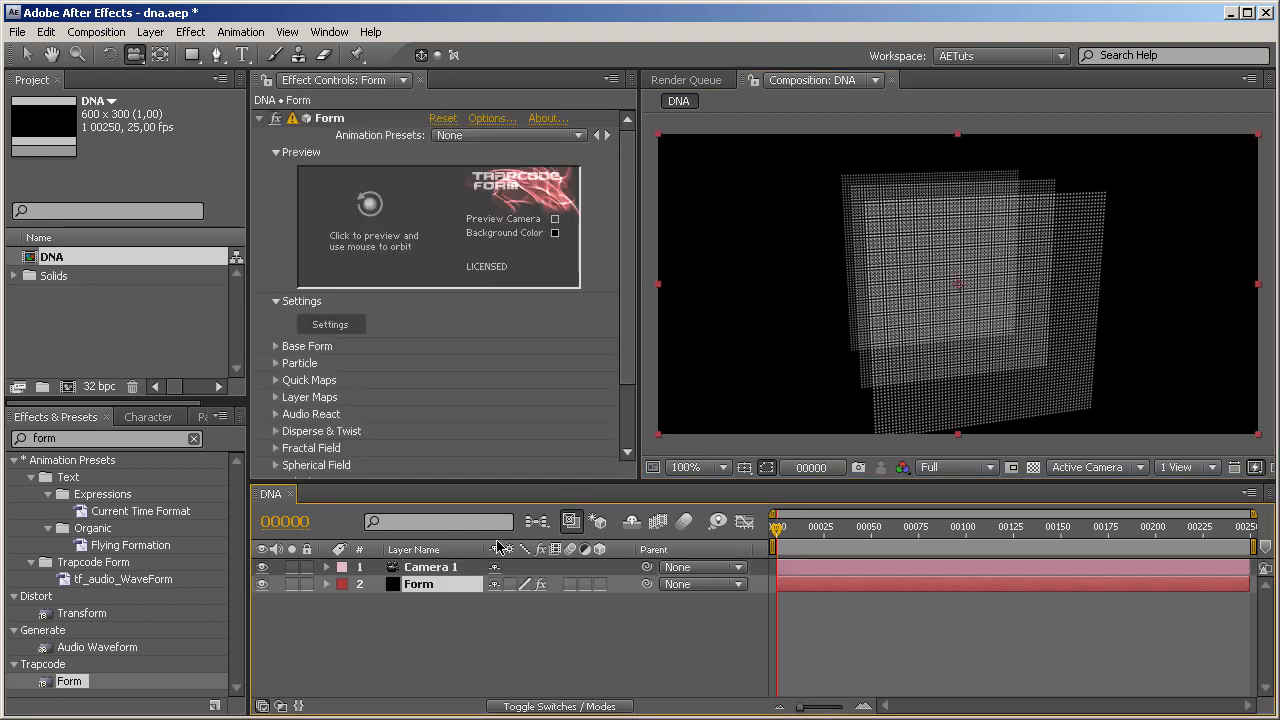
click(275, 346)
scroll(278, 354, down, 4)
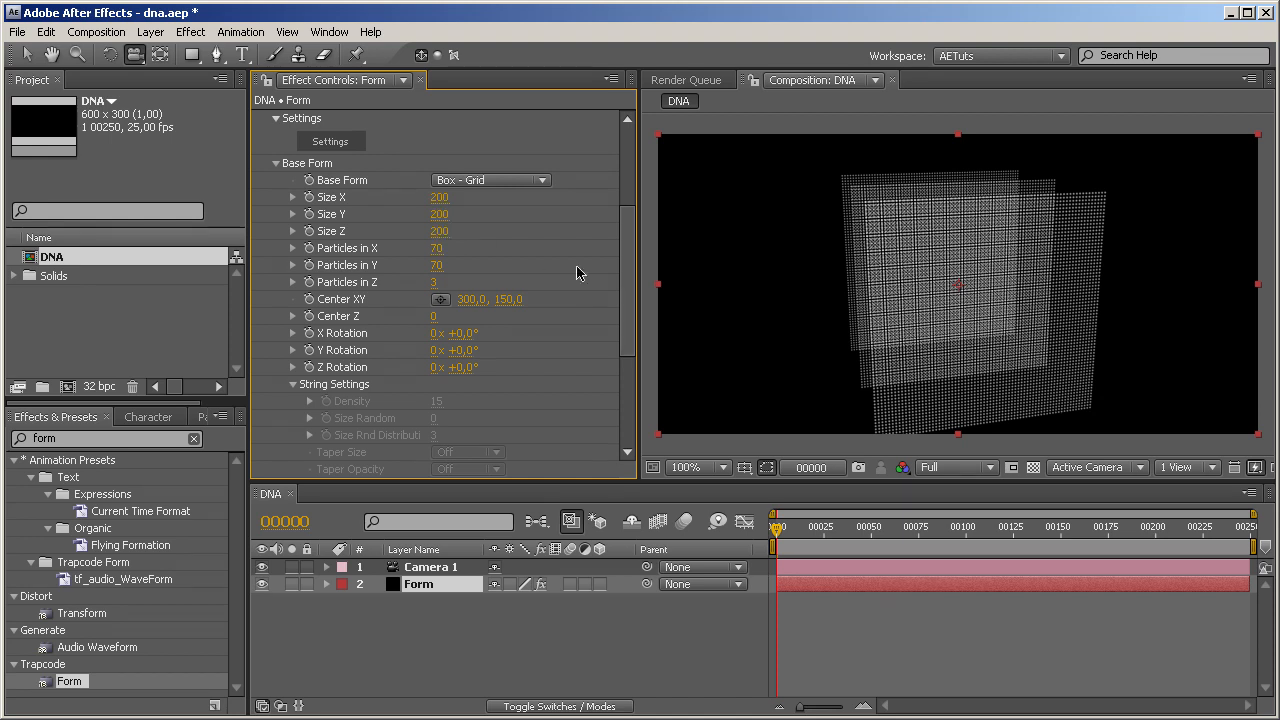
drag(789, 331, 801, 209)
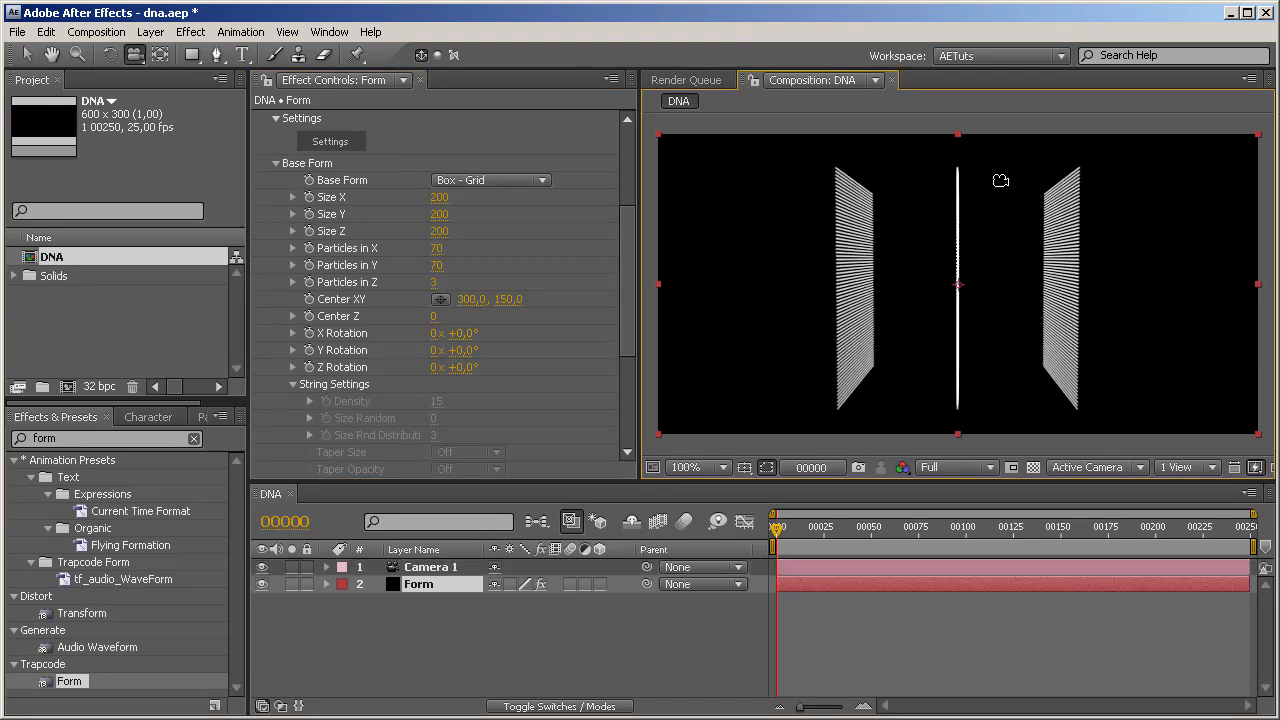
click(434, 283)
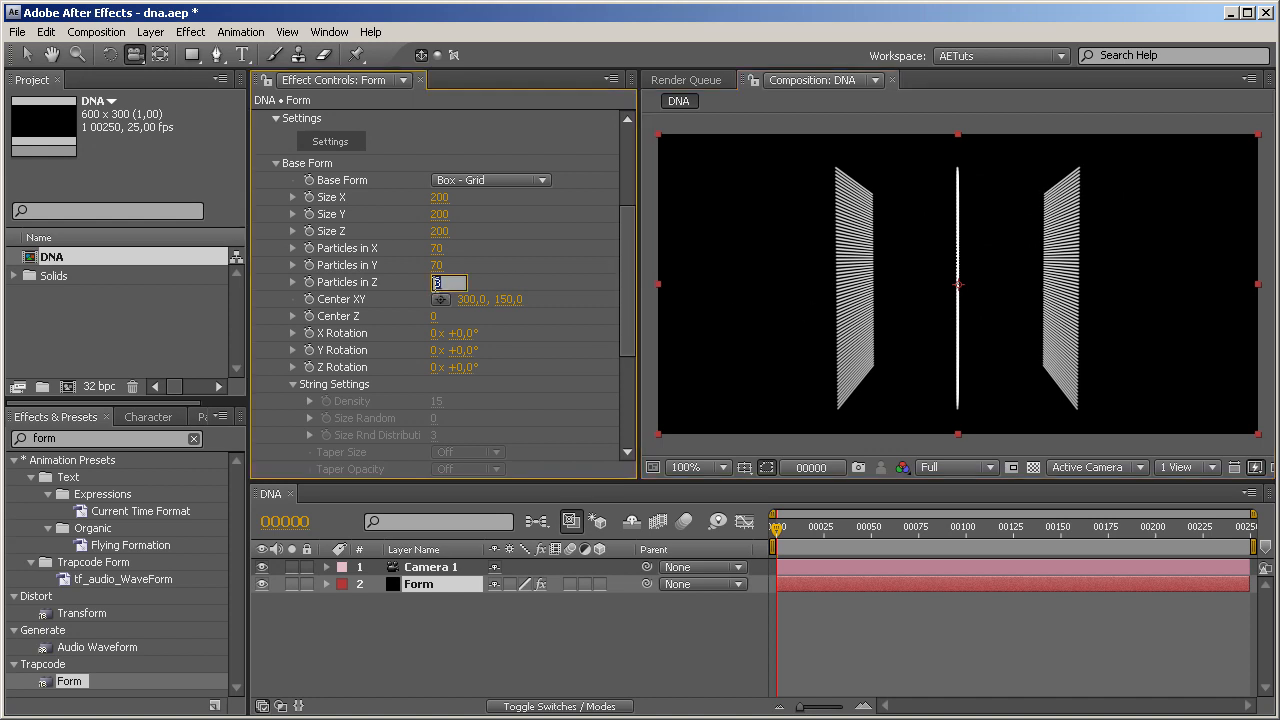
text(4)
key(Return)
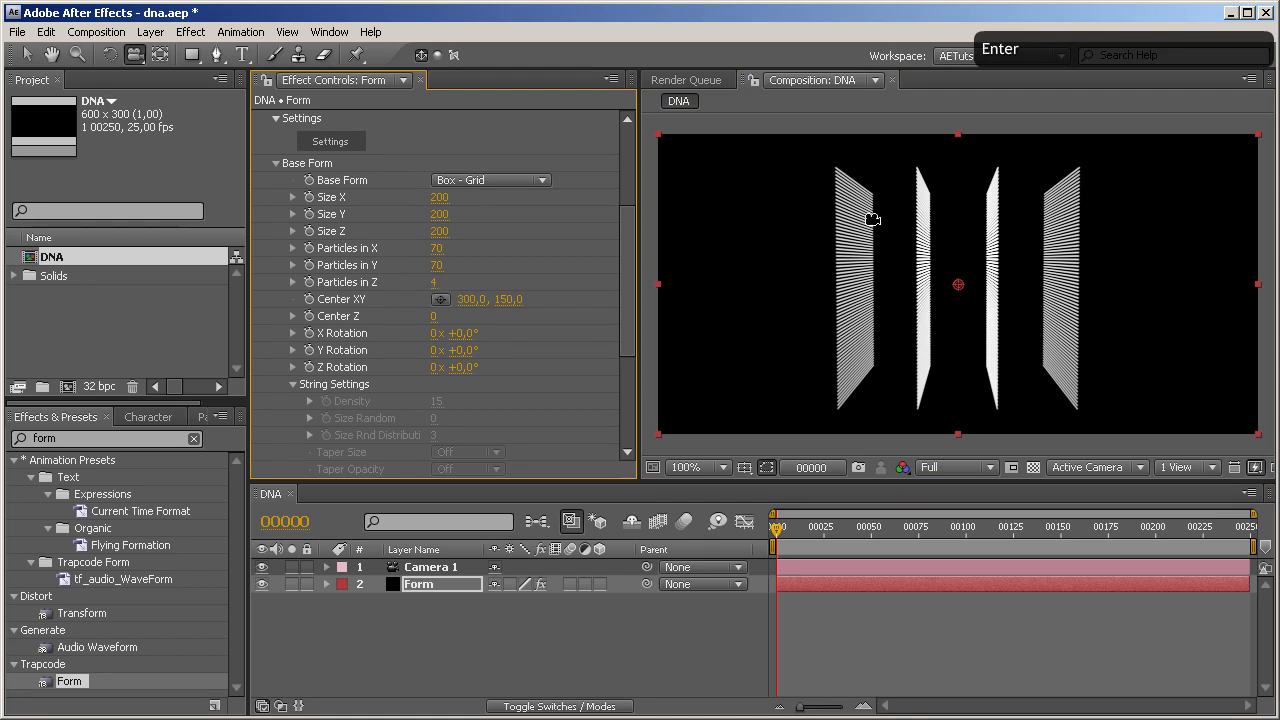
Increase Particles in Z to 62 and orbit the camera to examine the filled particle cube
drag(455, 281, 493, 281)
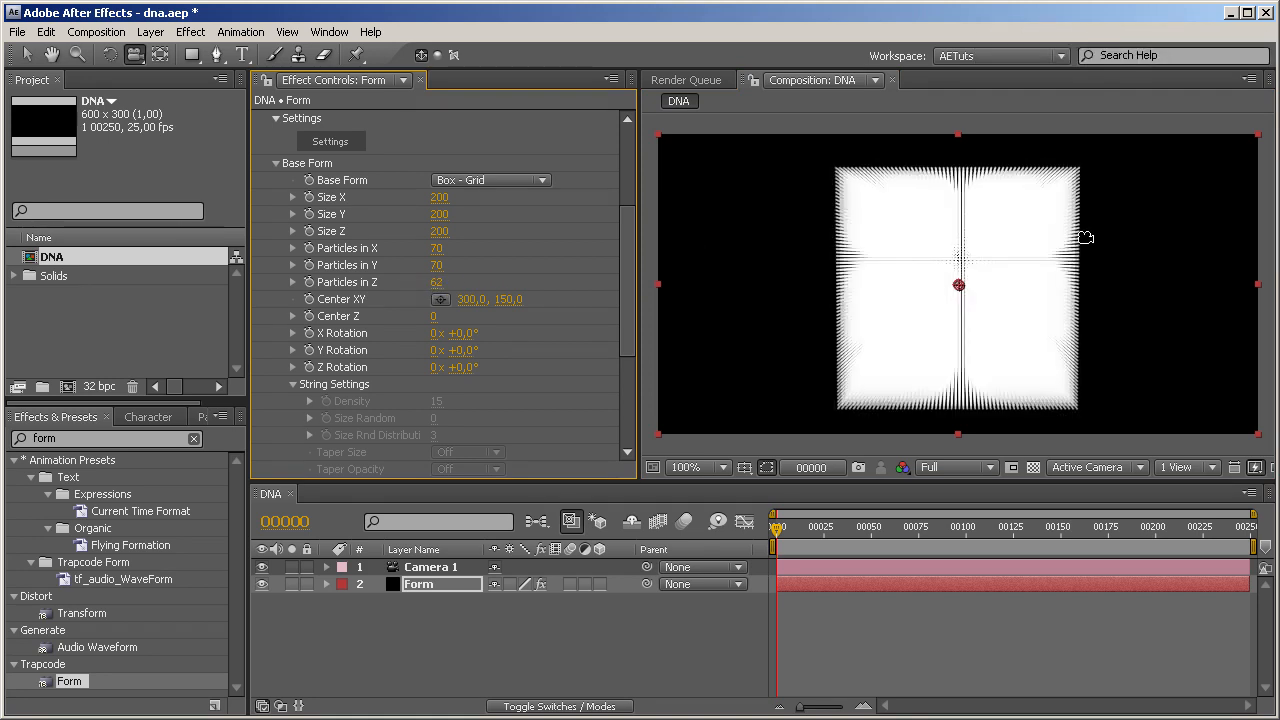
click(1078, 192)
drag(918, 250, 884, 262)
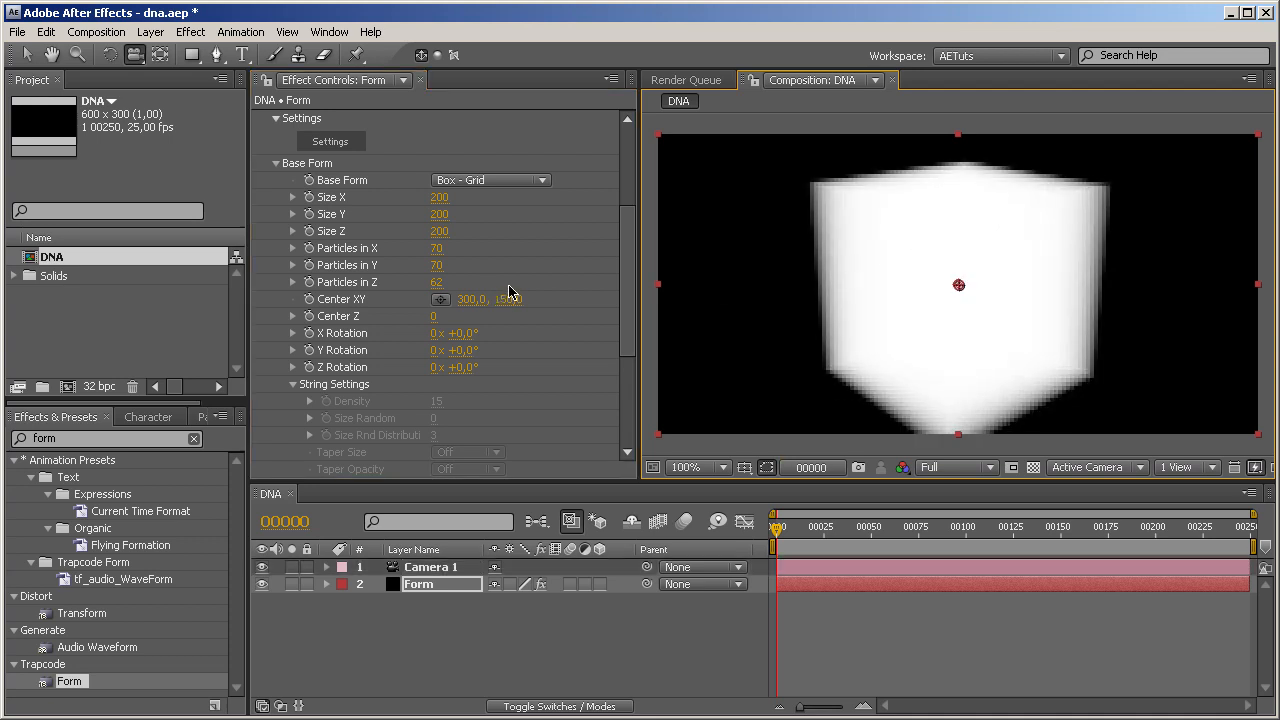
Set Particles in X, Y and Z to 30 each and orbit around the resulting grid
click(436, 248)
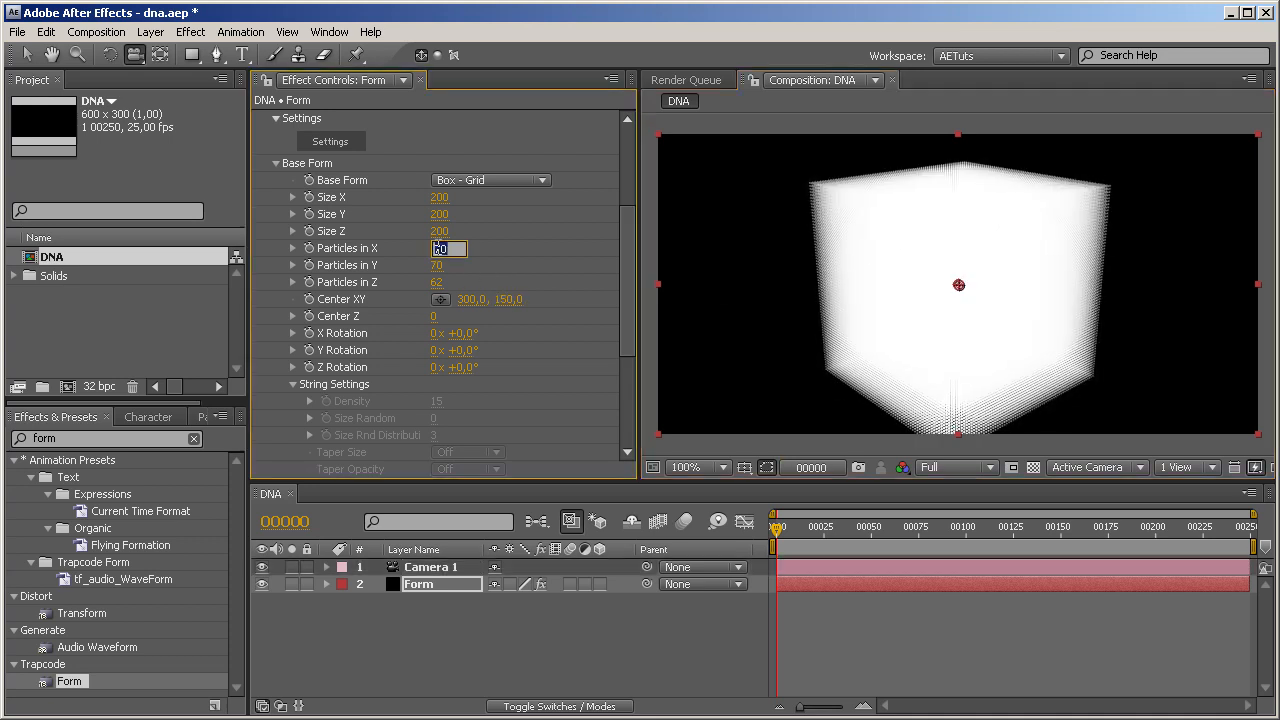
text(30)
key(Tab)
text(30)
key(Tab)
text(30)
key(Return)
drag(969, 212, 720, 149)
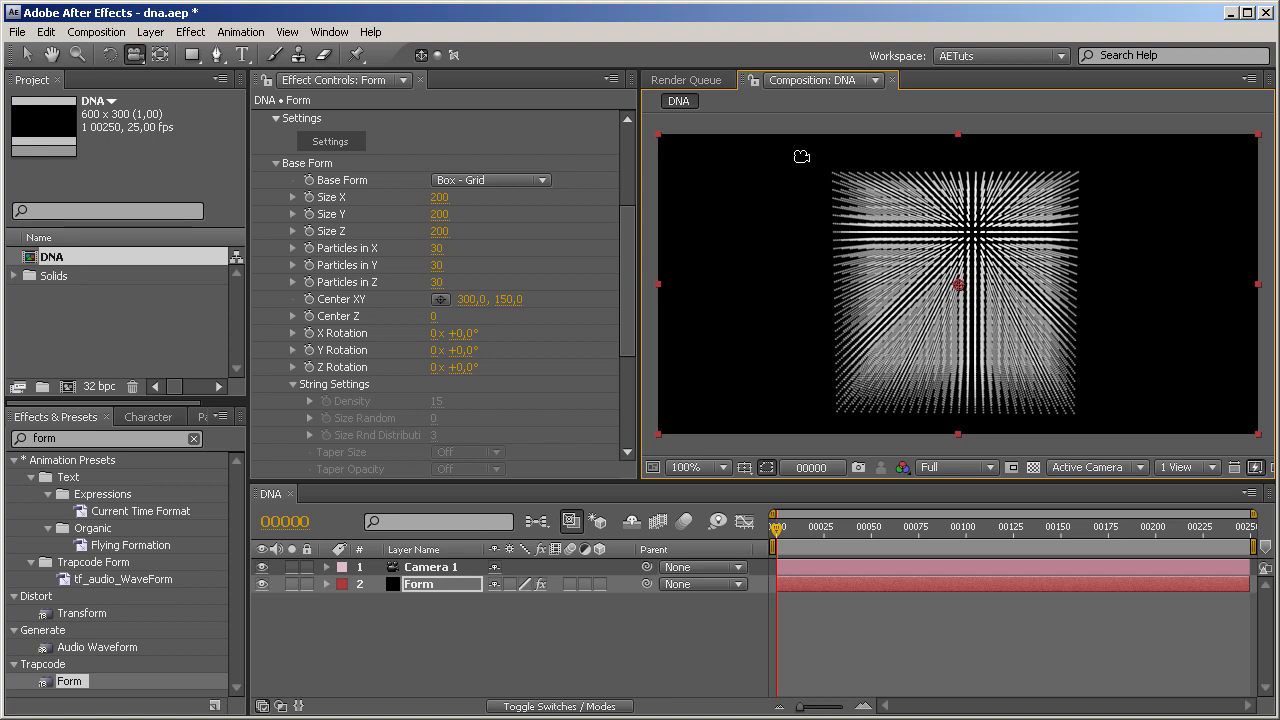
Flatten the grid to a single layer by setting Particles in Z to 1
click(437, 282)
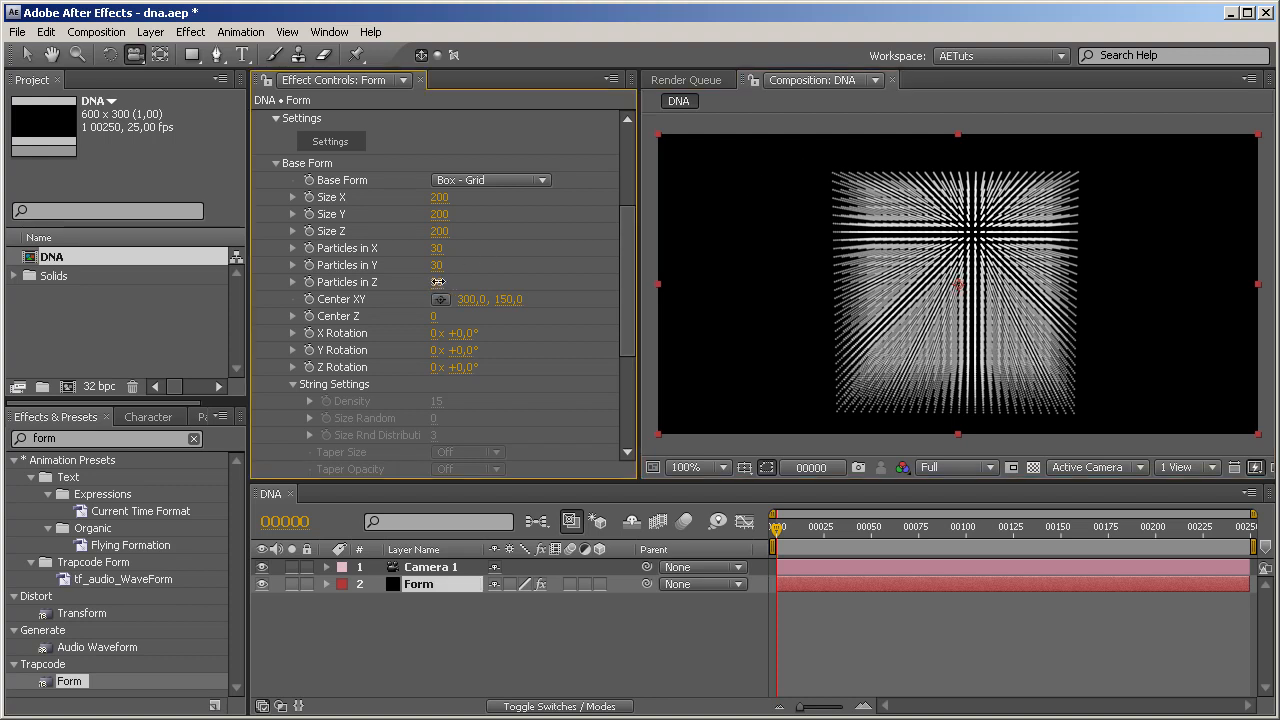
text(0)
key(Return)
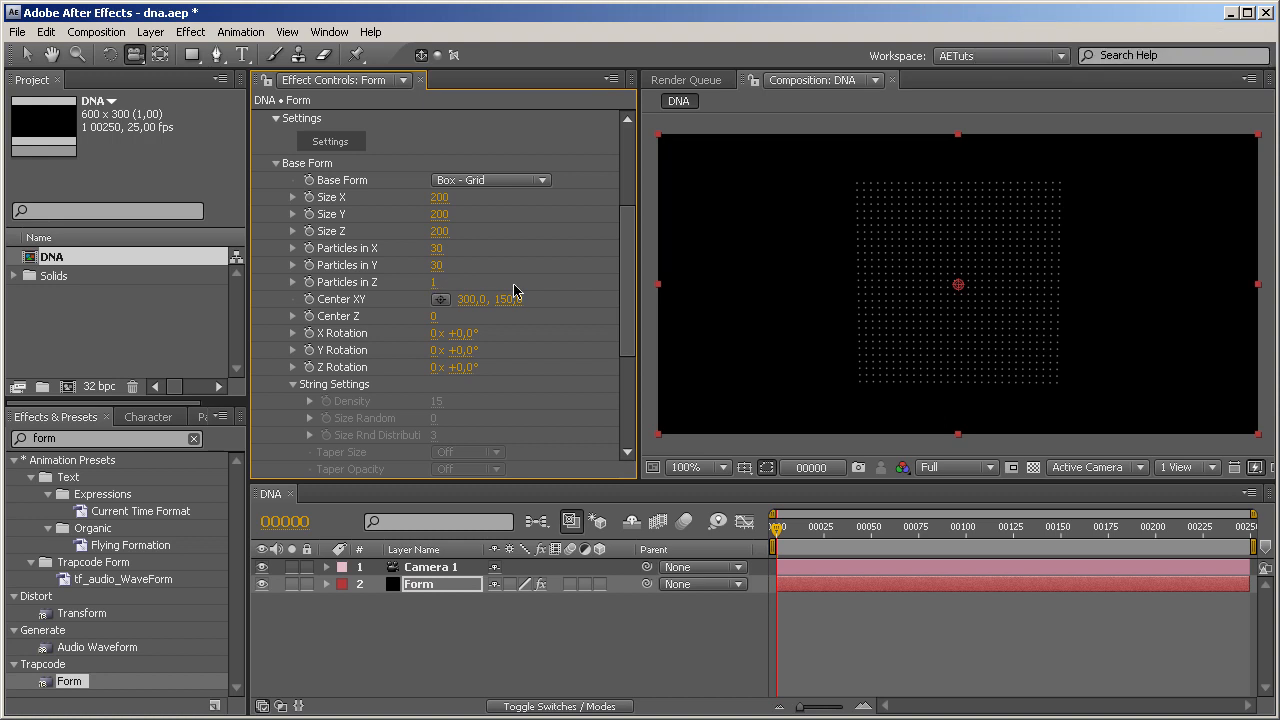
Reset the Form effect to its defaults and reset Camera 1's transform, leaving the Form layer selected
drag(615, 234, 610, 120)
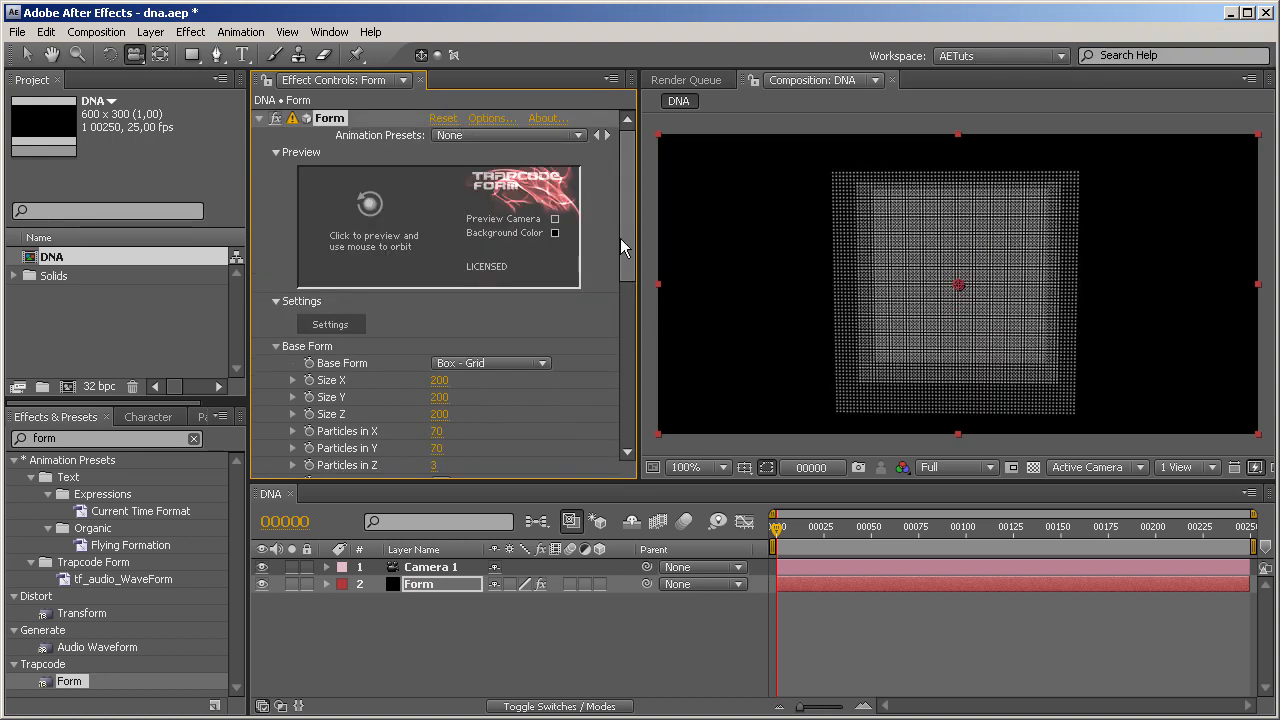
right_click(431, 569)
mouse_move(519, 449)
click(666, 448)
click(440, 584)
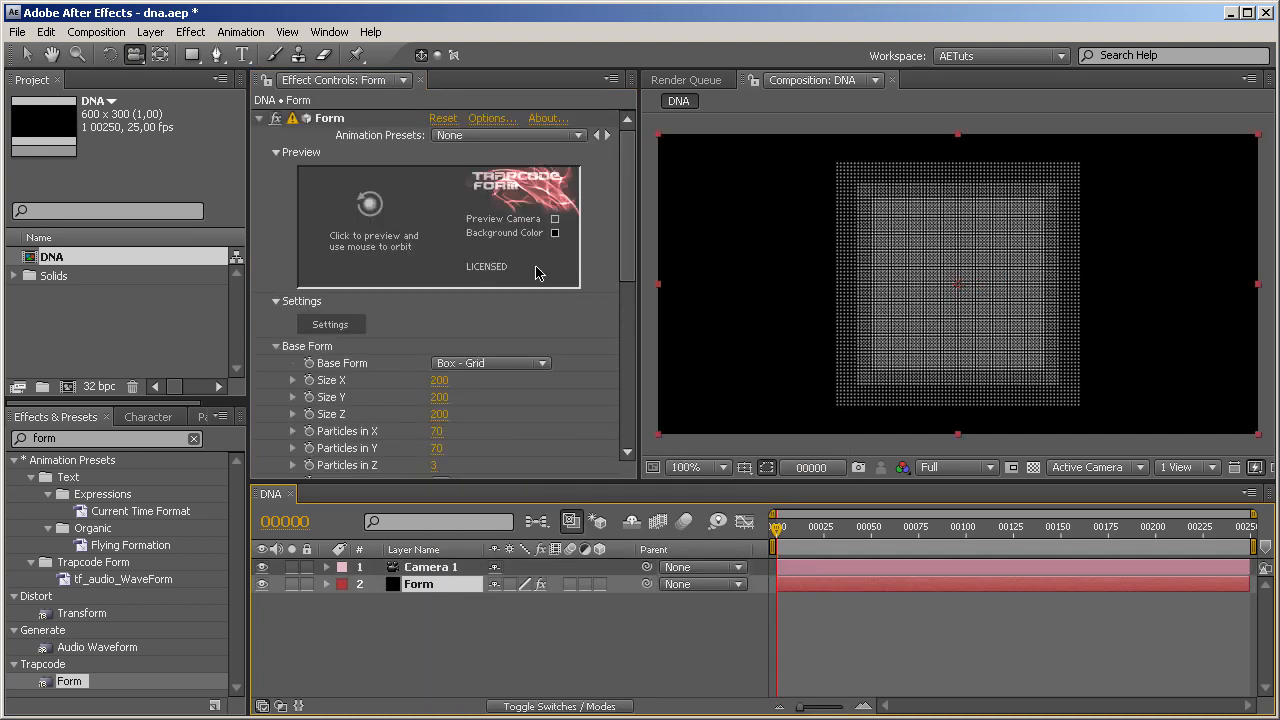
Reduce the reset Form grid to a single layer by setting Particles in Z to 1
scroll(631, 285, down, 1)
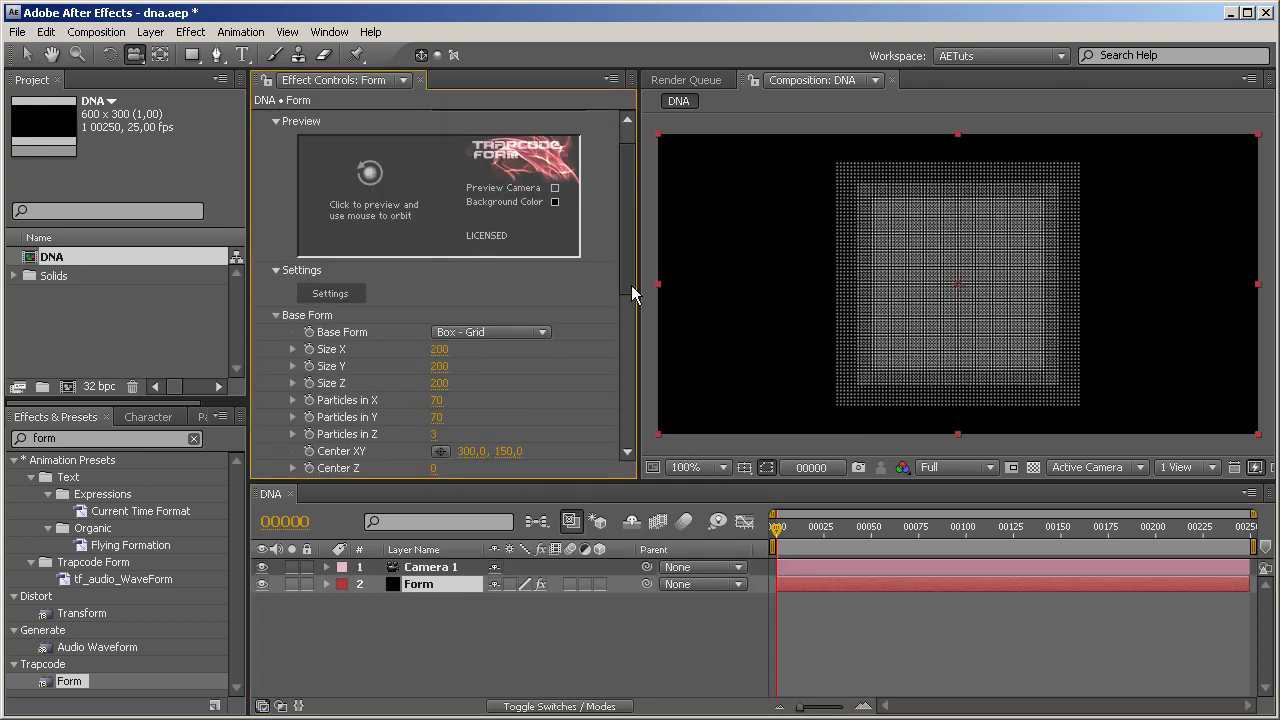
click(436, 434)
text(1)
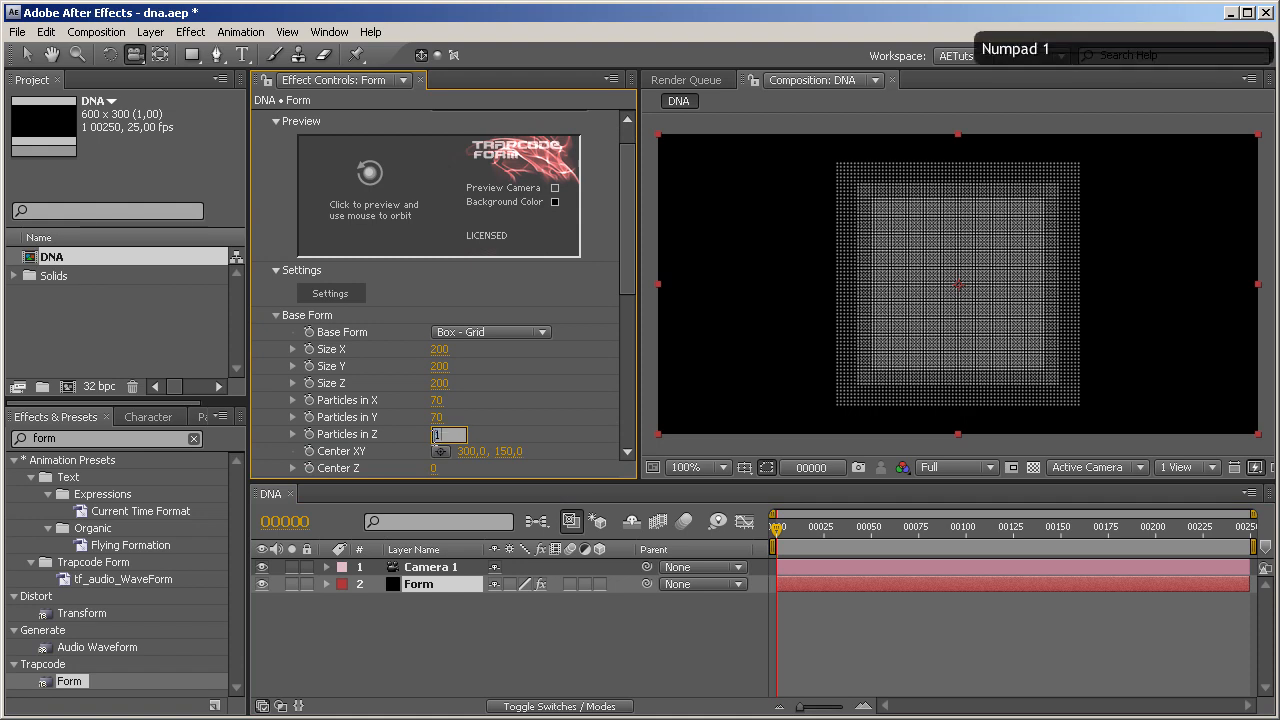
key(Return)
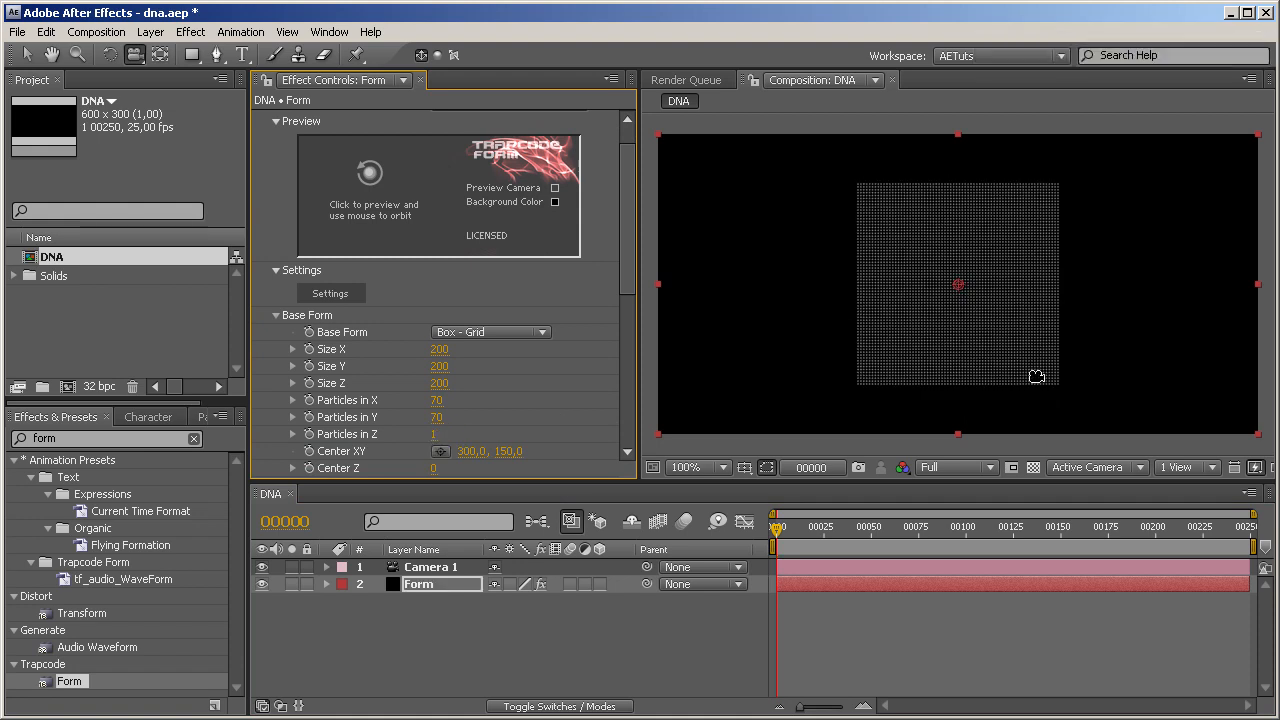
Set the Form grid's Size X to 500 and Size Z to 0
click(440, 349)
text(500)
key(Return)
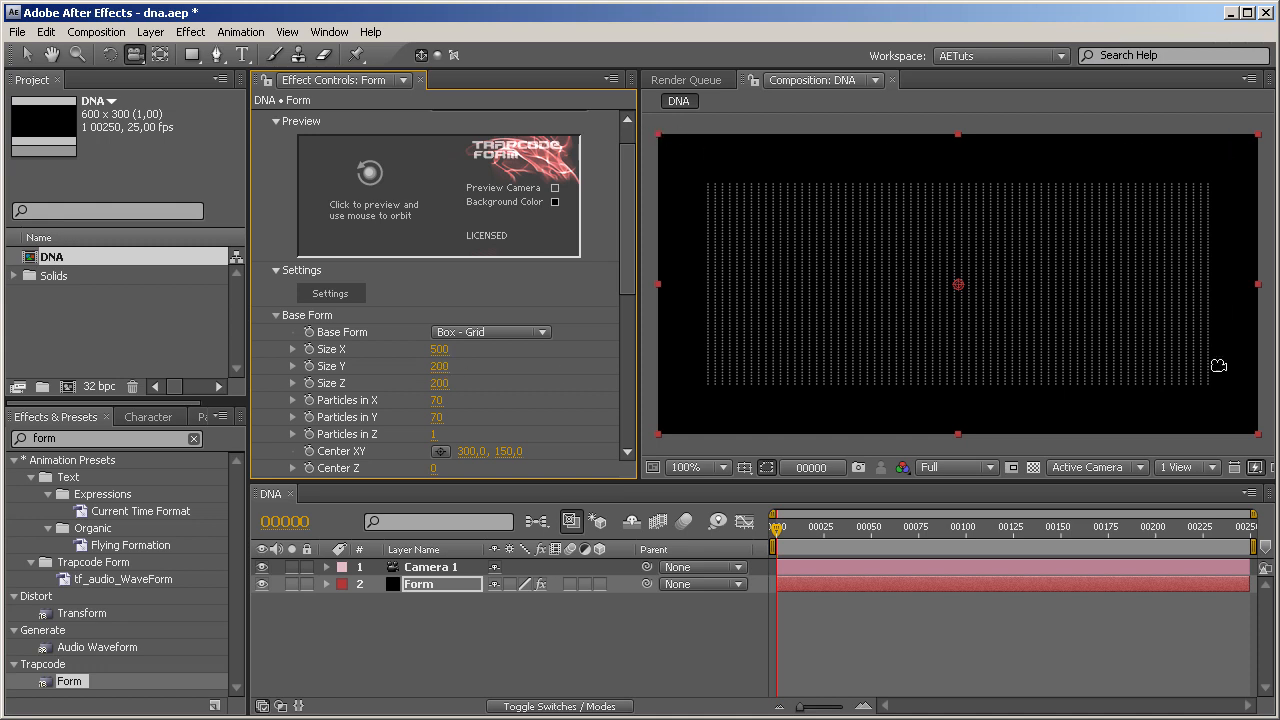
click(439, 383)
text(0)
key(Return)
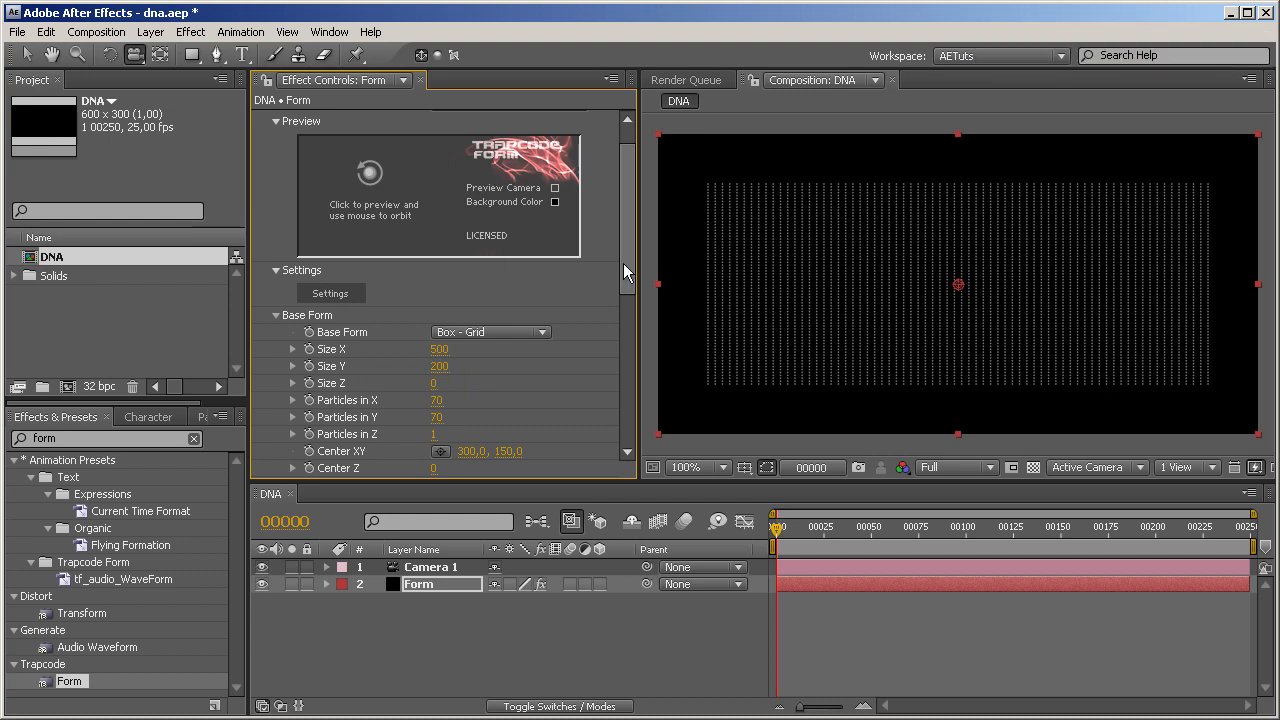
Turn the grid into dense vertical columns by setting Particles in X to 16 and Particles in Y to 142
drag(627, 262, 618, 323)
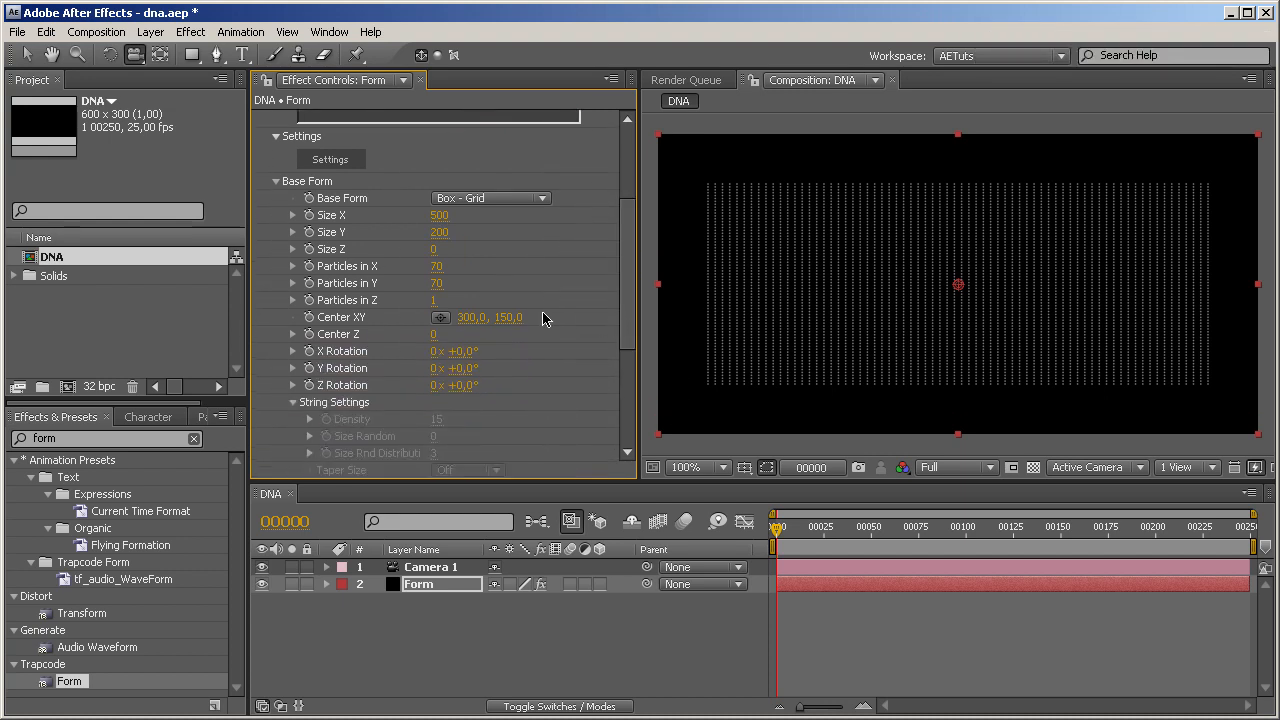
drag(436, 266, 377, 268)
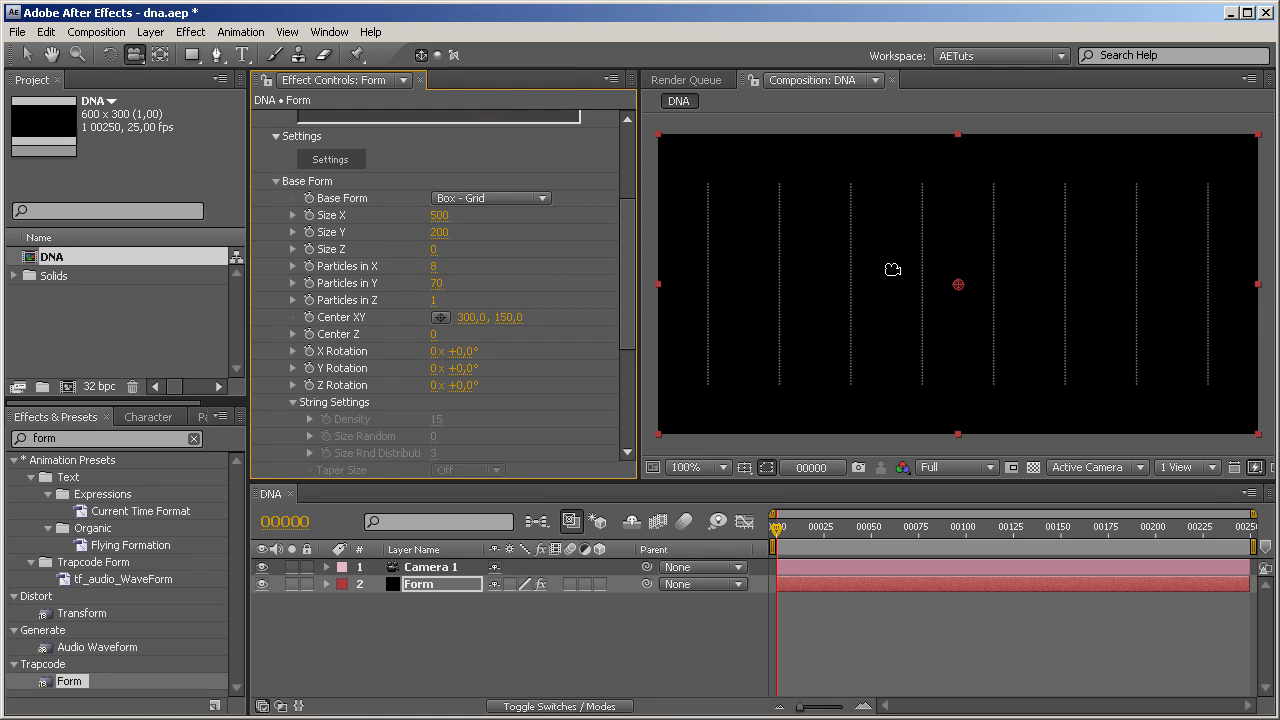
drag(434, 266, 439, 265)
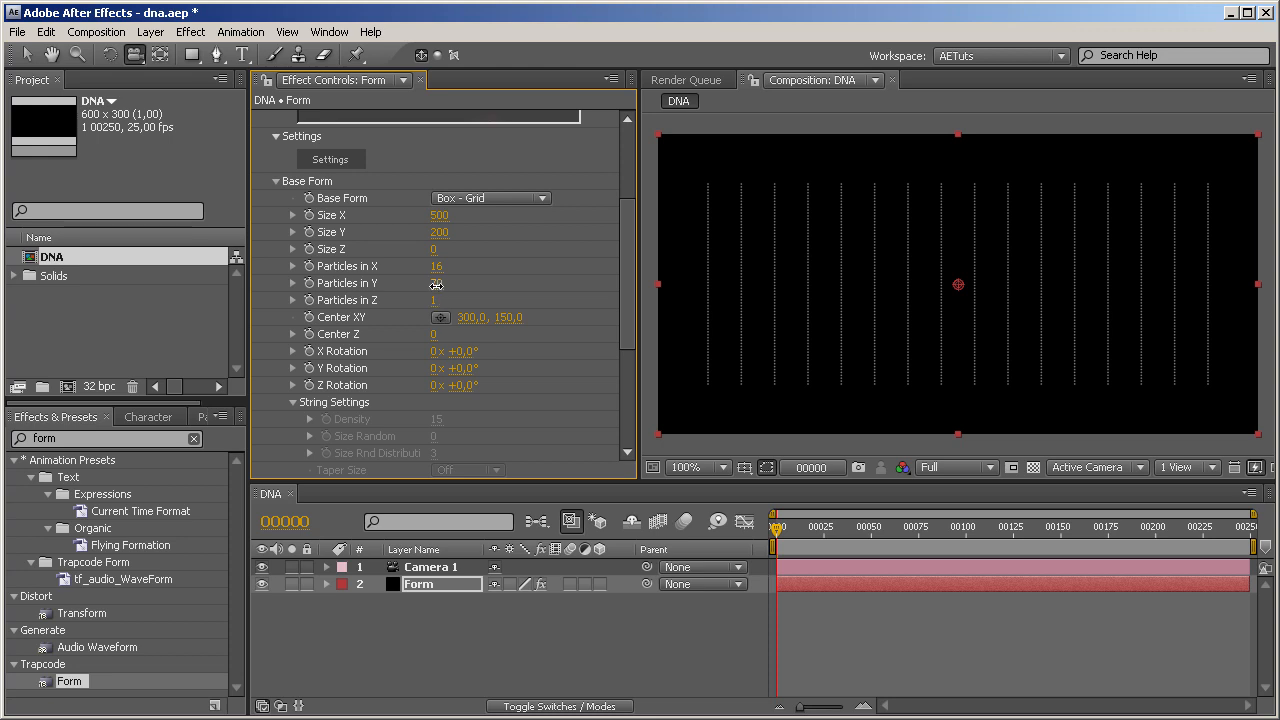
drag(457, 286, 498, 282)
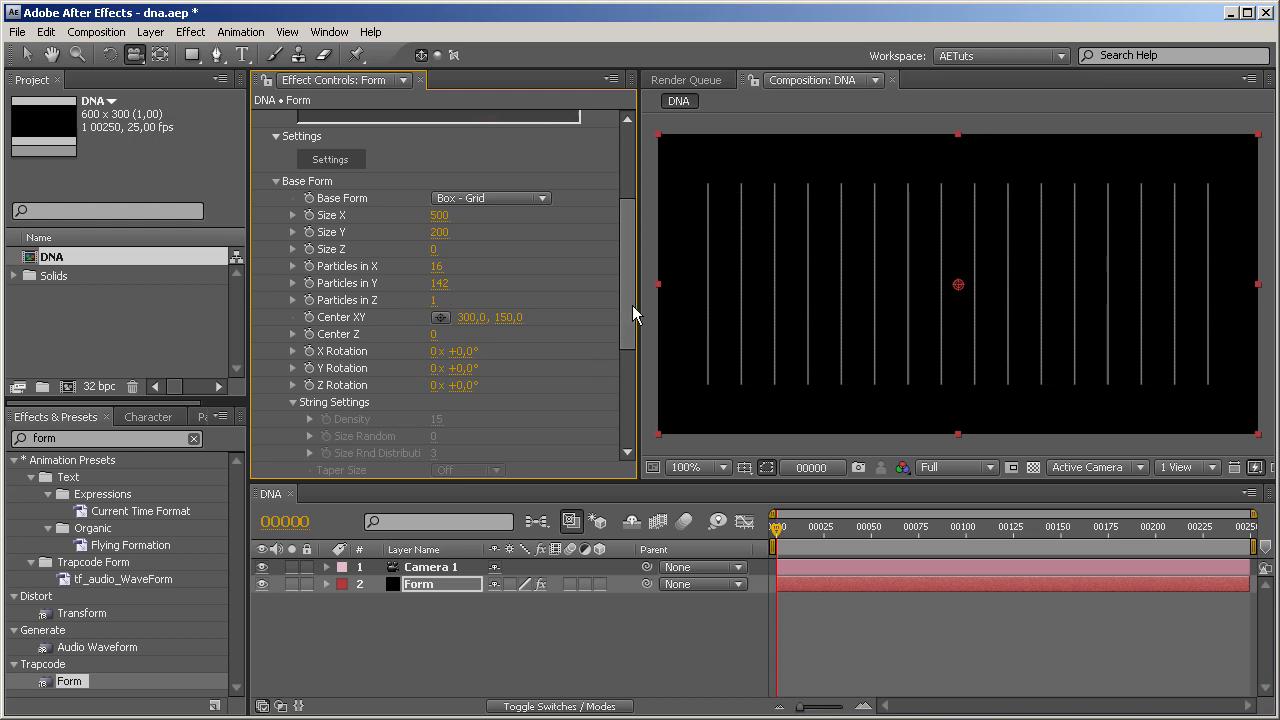
Try a Twist of 25 on the Form particle columns and return it to 0
scroll(630, 318, down, 5)
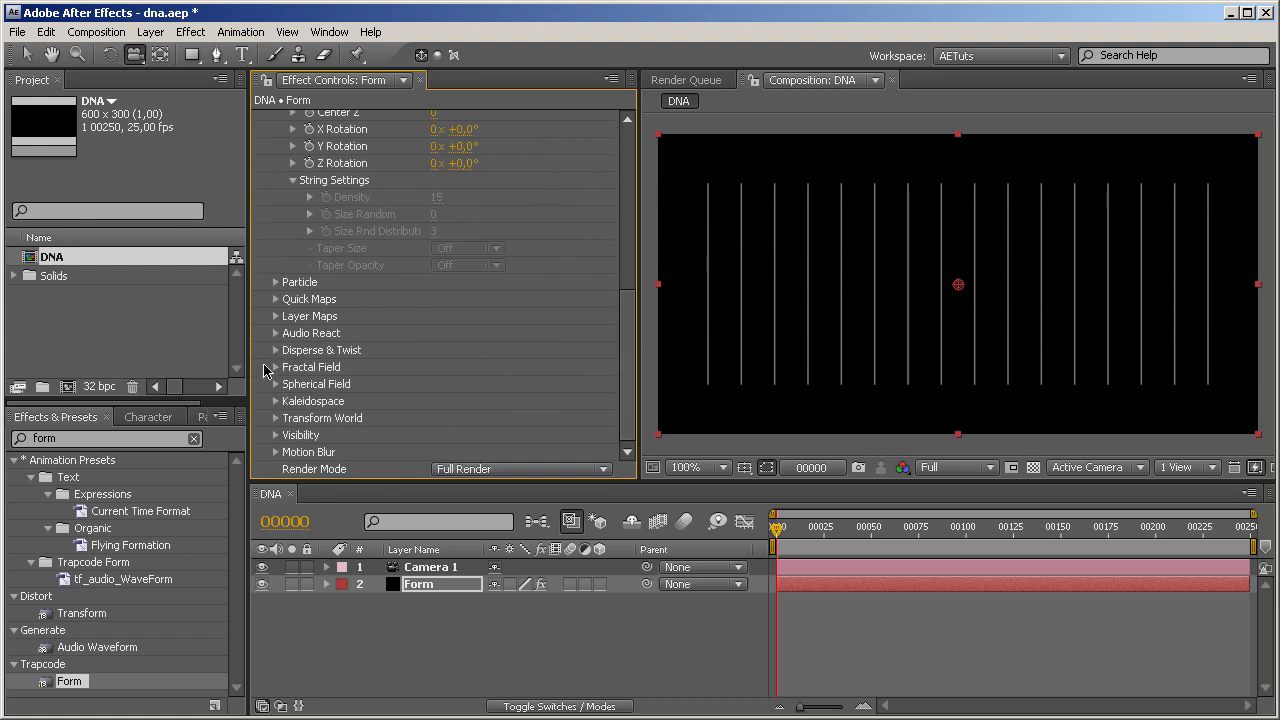
click(276, 351)
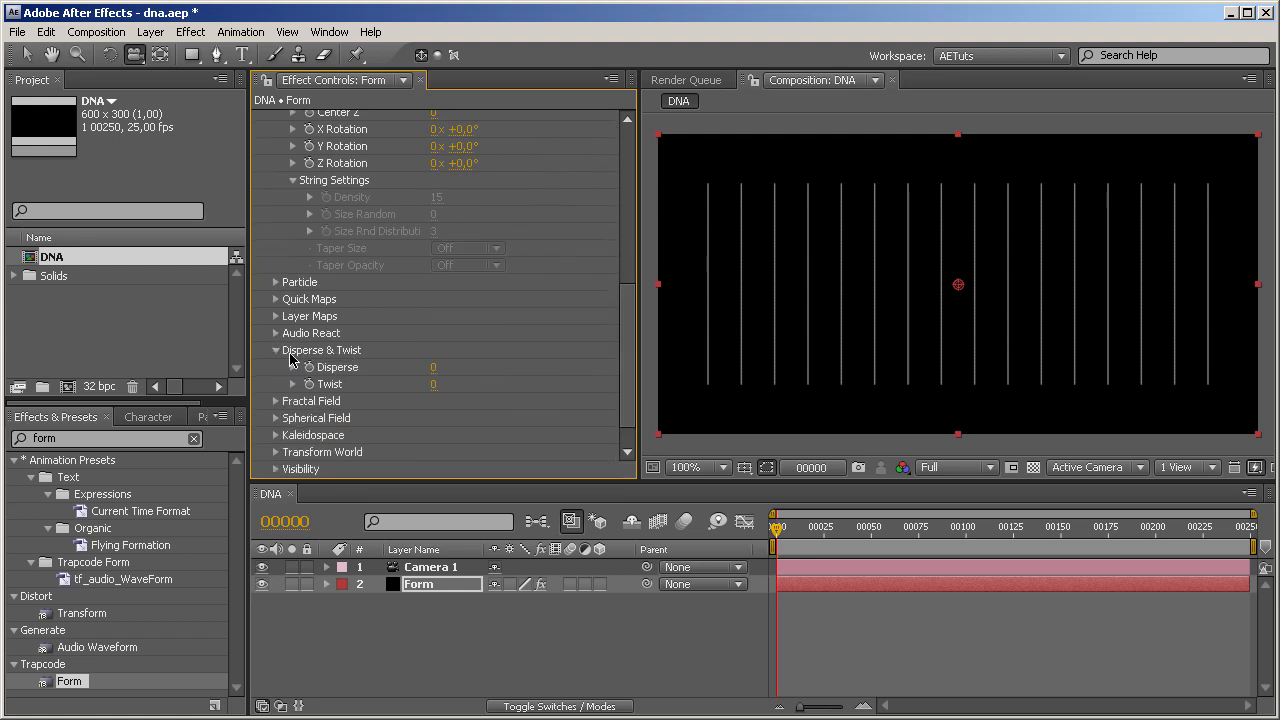
drag(433, 386, 626, 326)
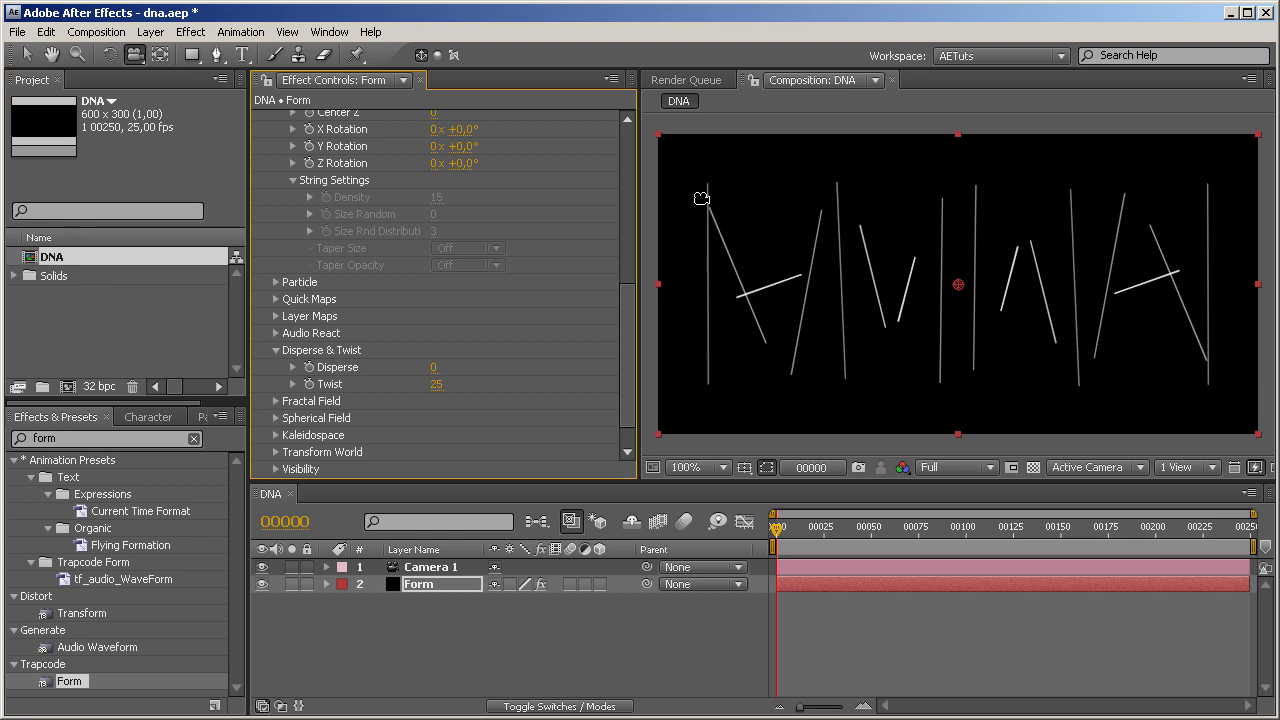
click(438, 385)
text(0)
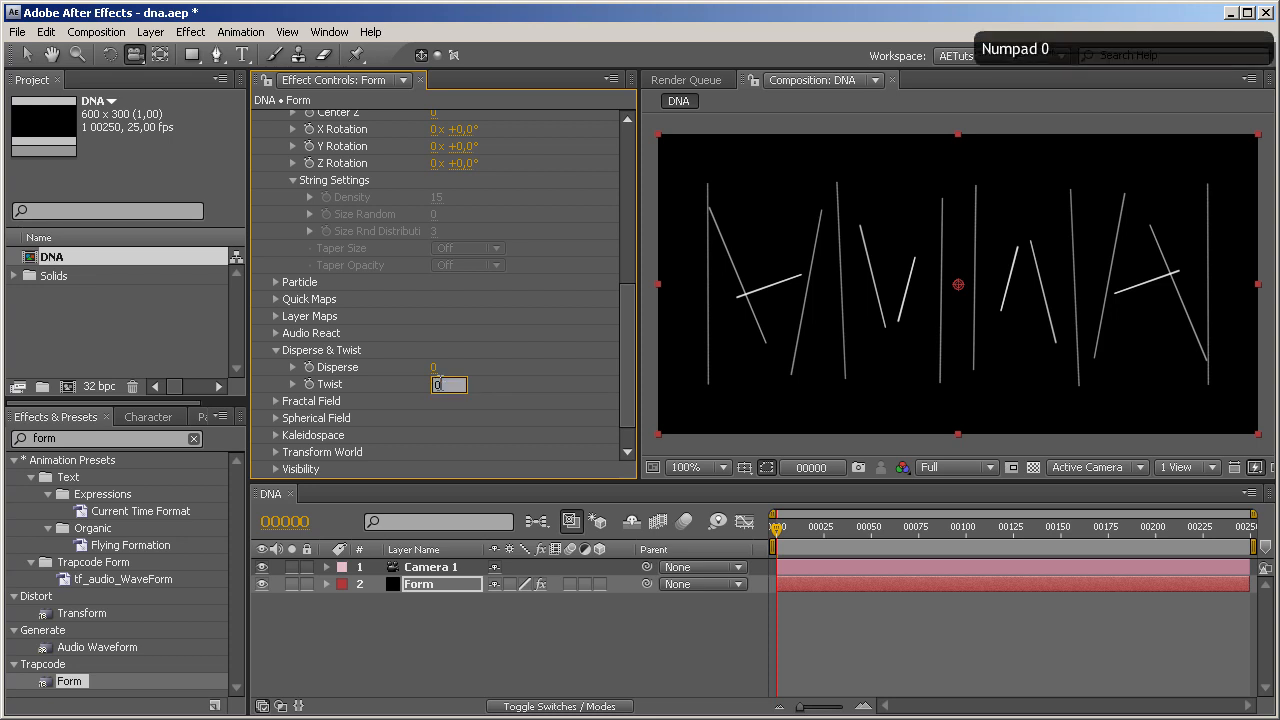
key(Return)
Collapse the Form effect and create a 600 x 300 composition named Siza, 250 frames long at 25 fps
drag(624, 338, 624, 239)
scroll(272, 246, up, 3)
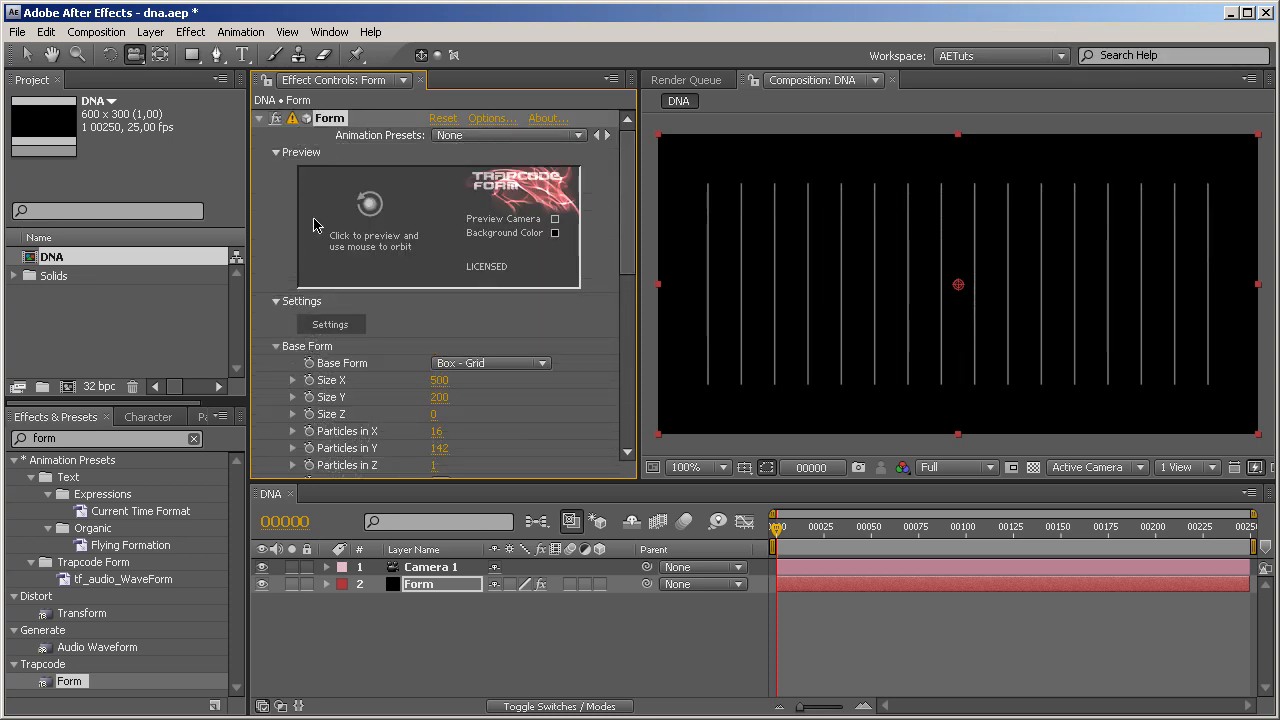
click(259, 118)
right_click(130, 314)
click(168, 323)
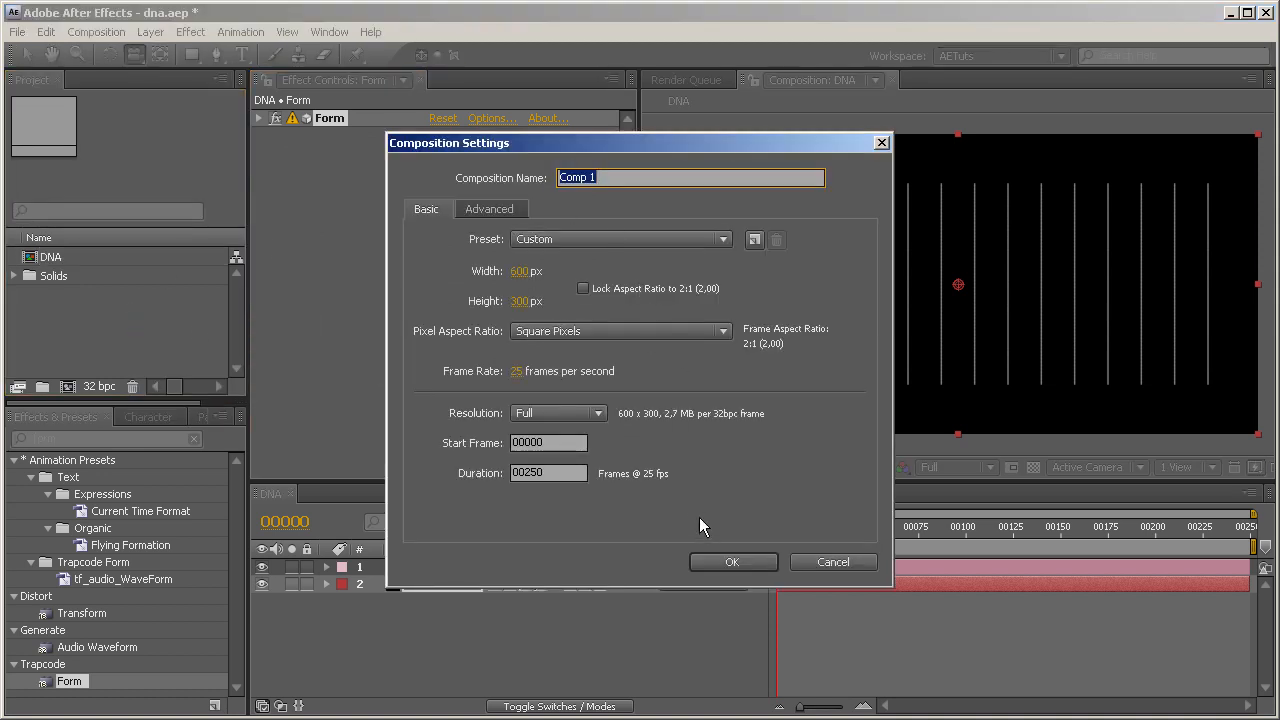
text(Siza)
key(Return)
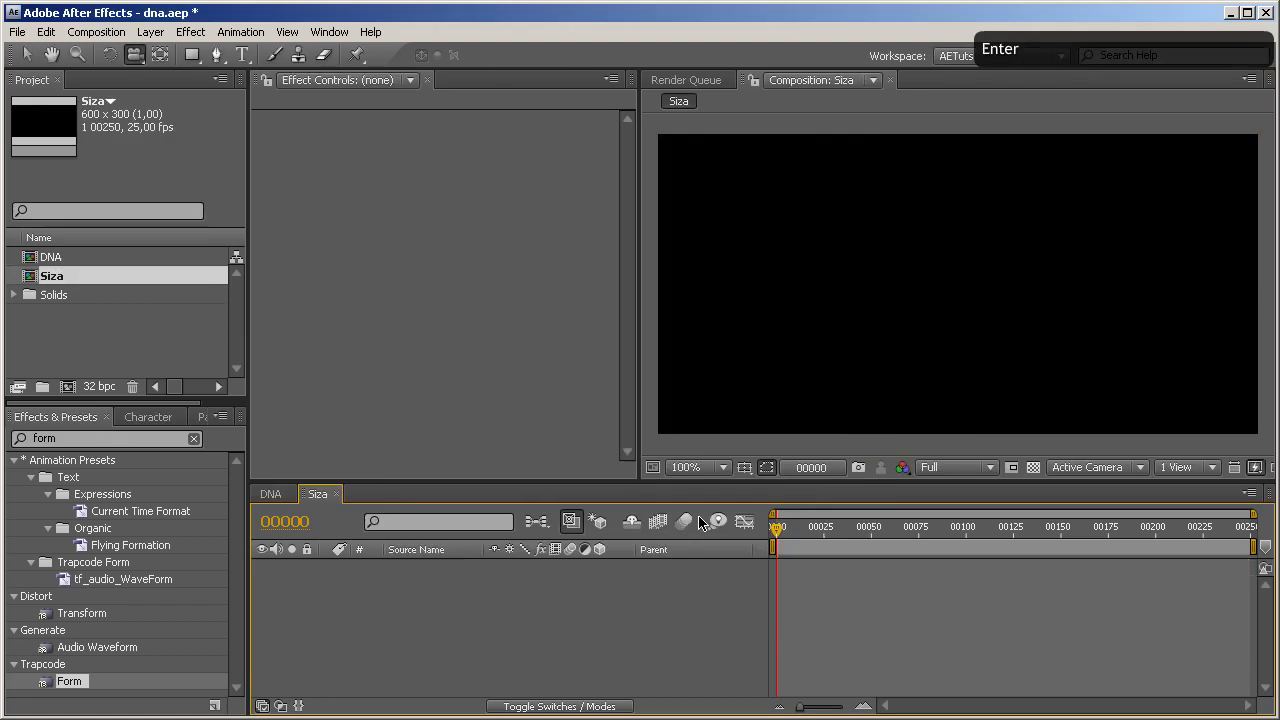
Rename the Siza composition as Size
click(64, 278)
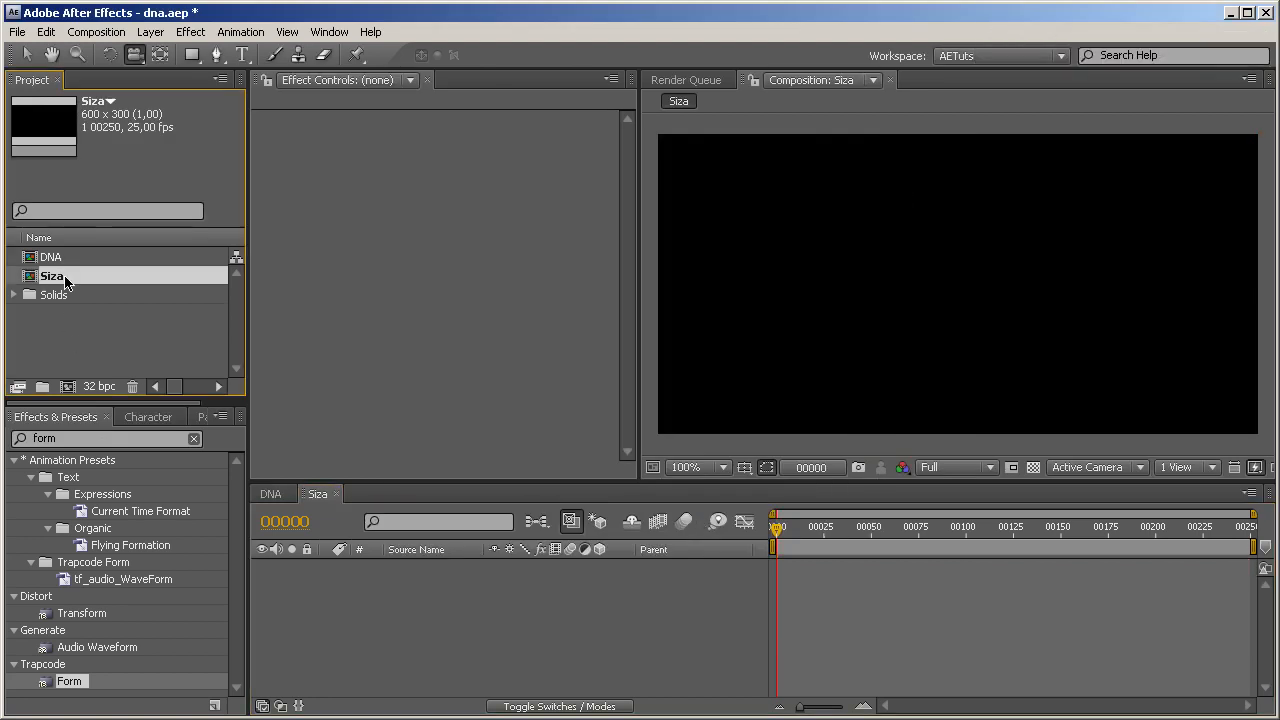
key(Return)
click(64, 278)
key(BackSpace)
text(e)
key(Return)
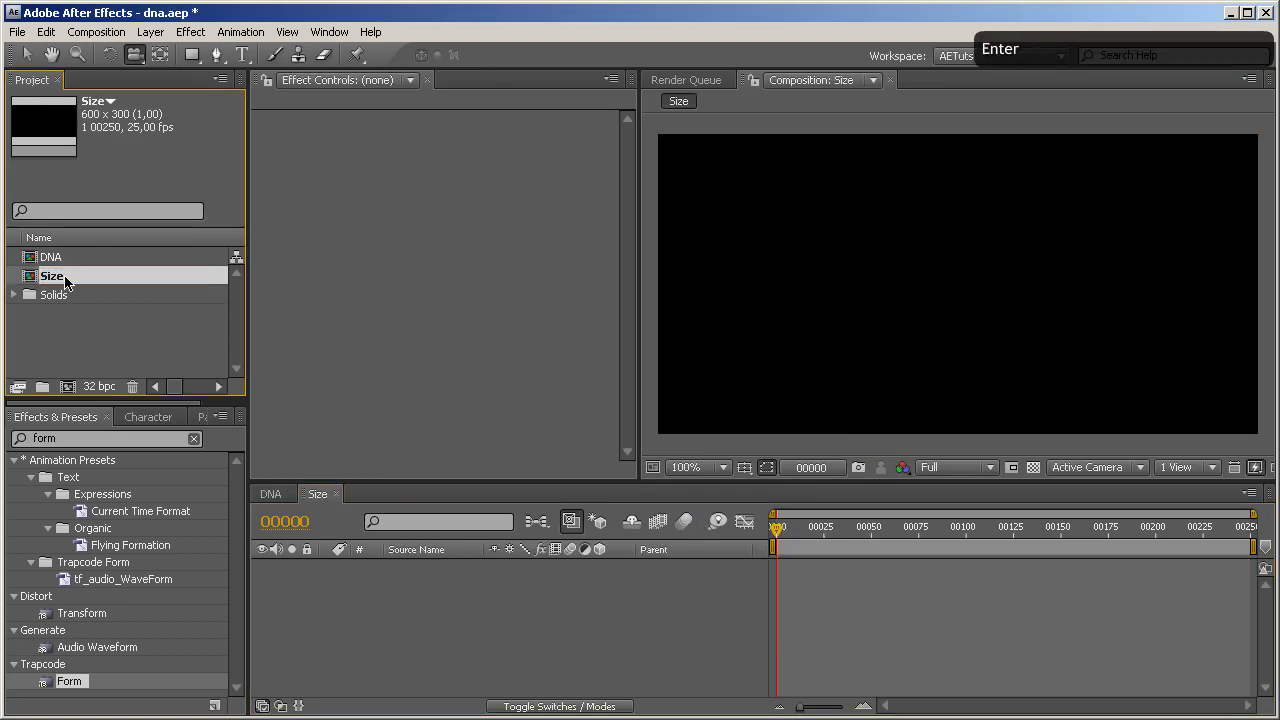
click(340, 346)
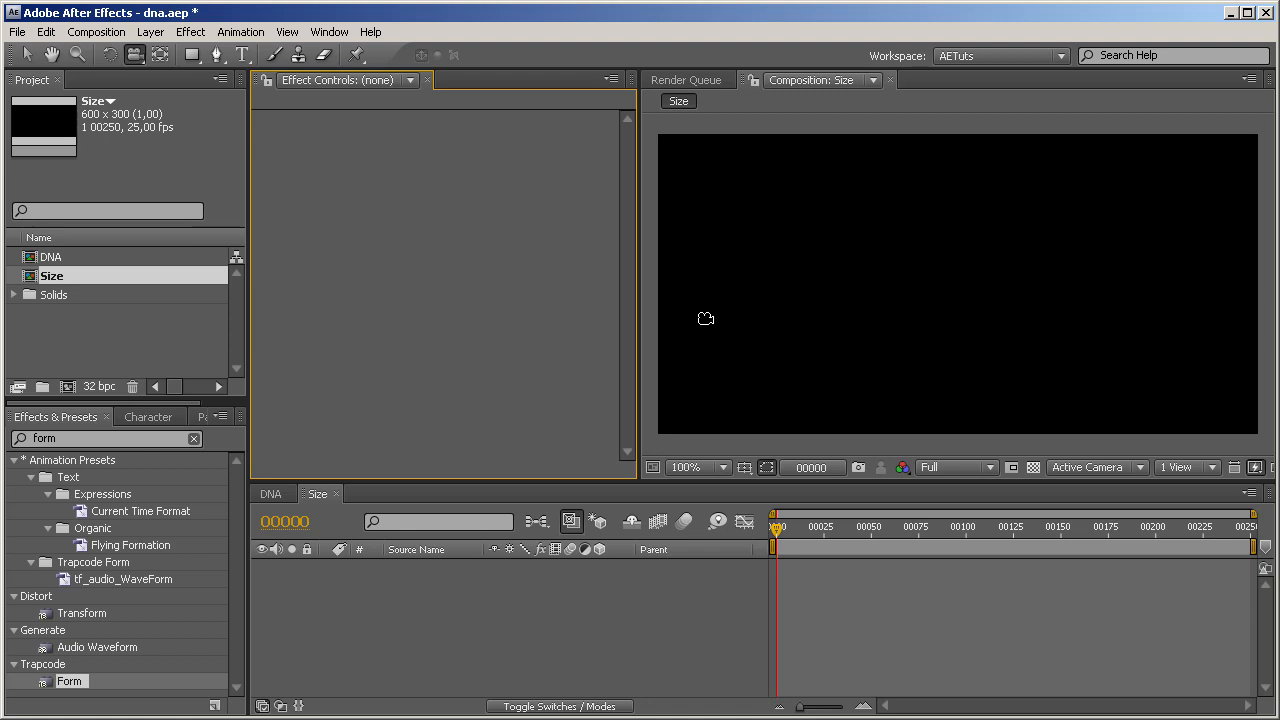
Add a black 600 x 300 px solid to the Size composition and duplicate it
right_click(421, 603)
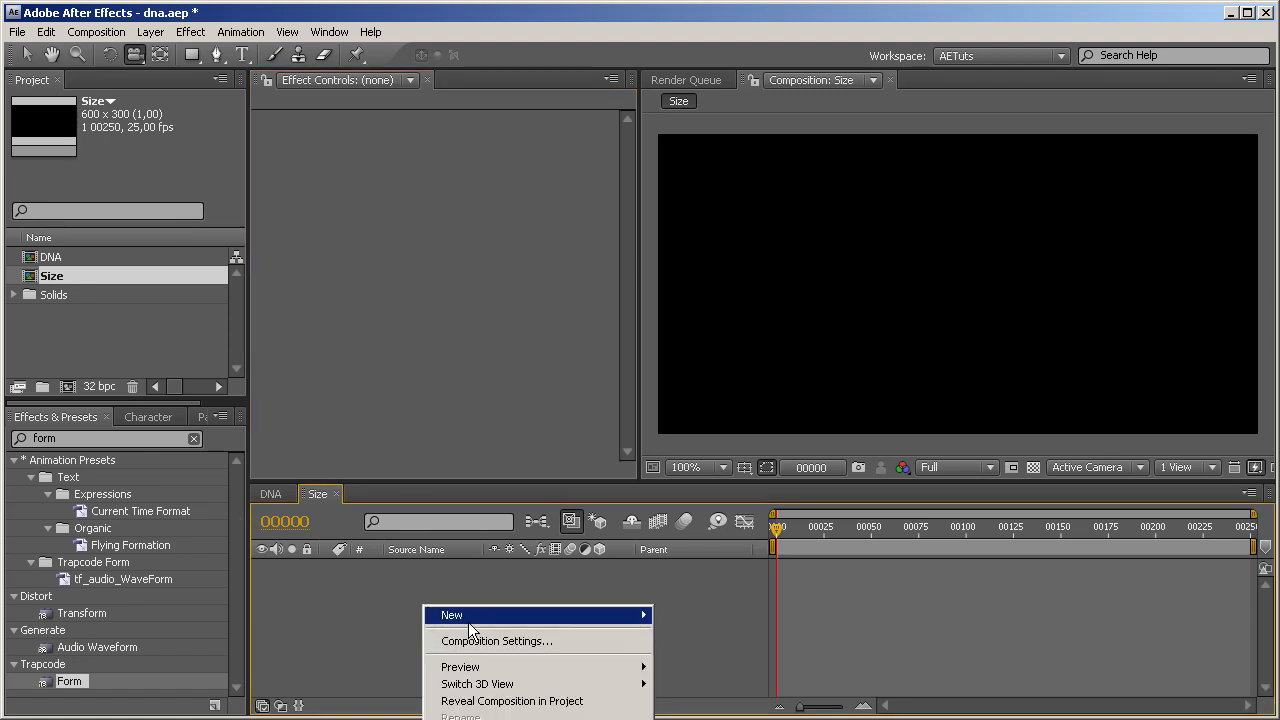
mouse_move(466, 622)
click(704, 652)
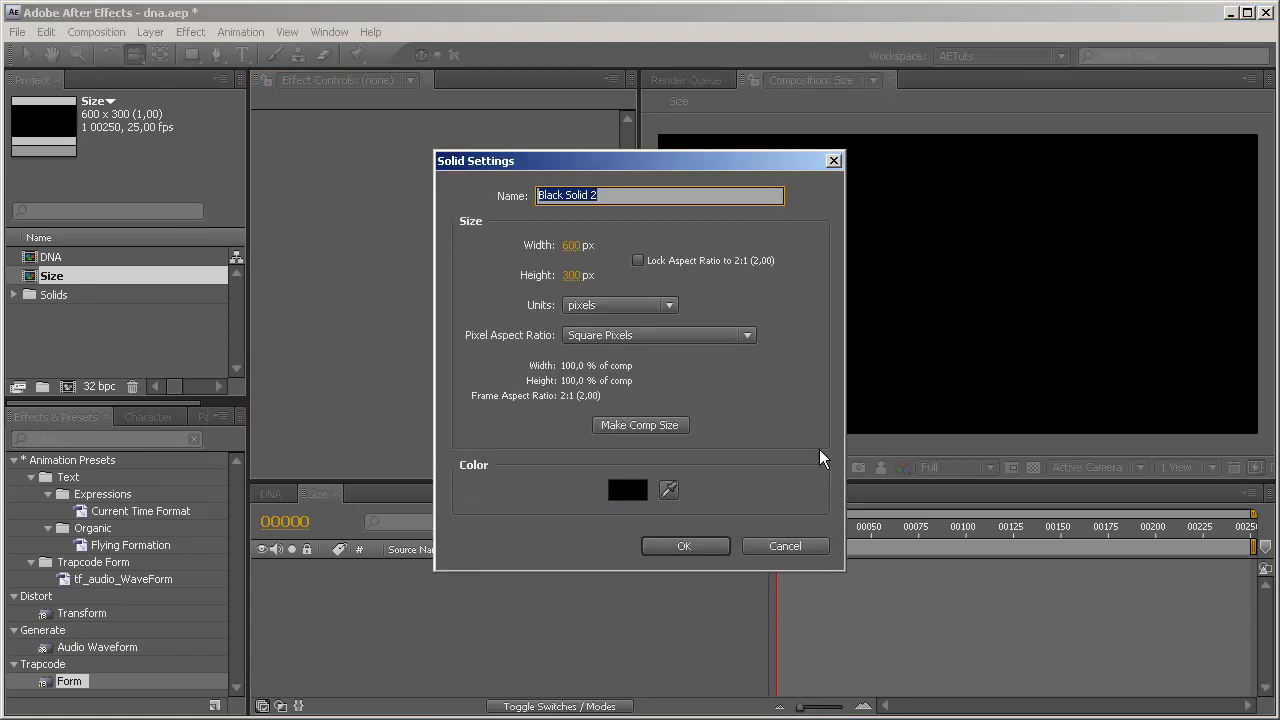
click(694, 542)
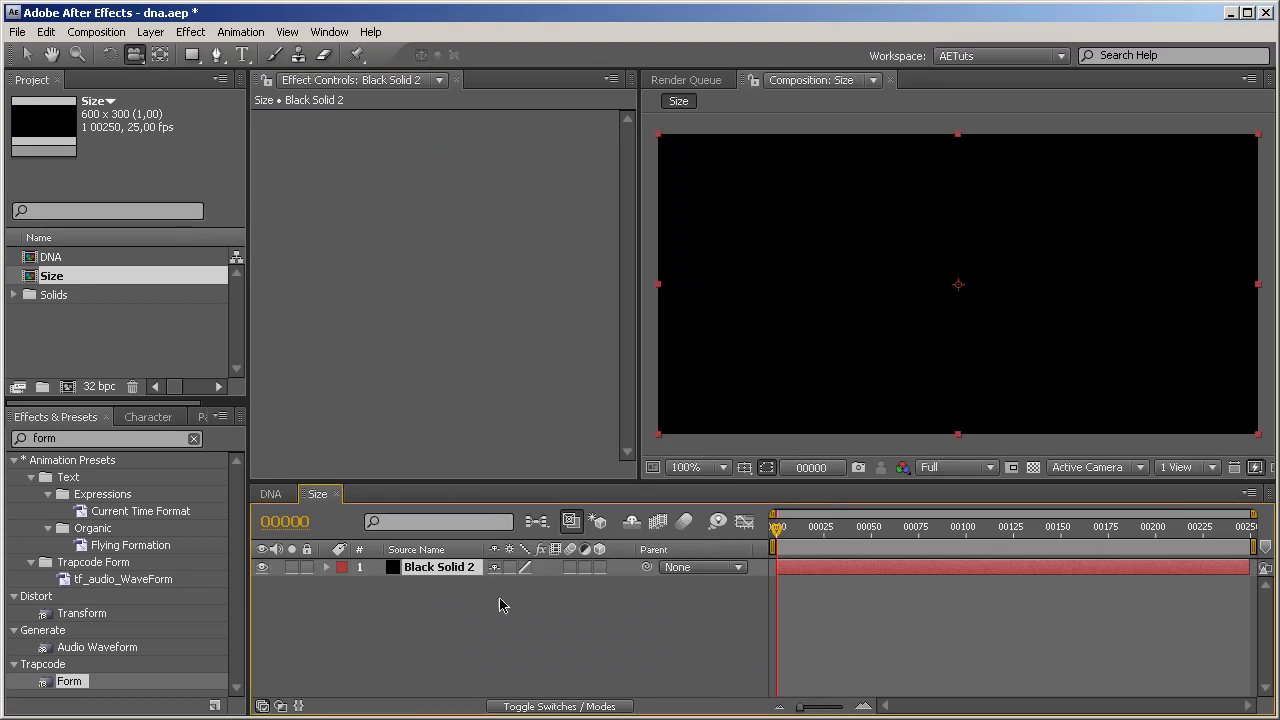
right_click(505, 622)
click(442, 577)
key(ctrl+d)
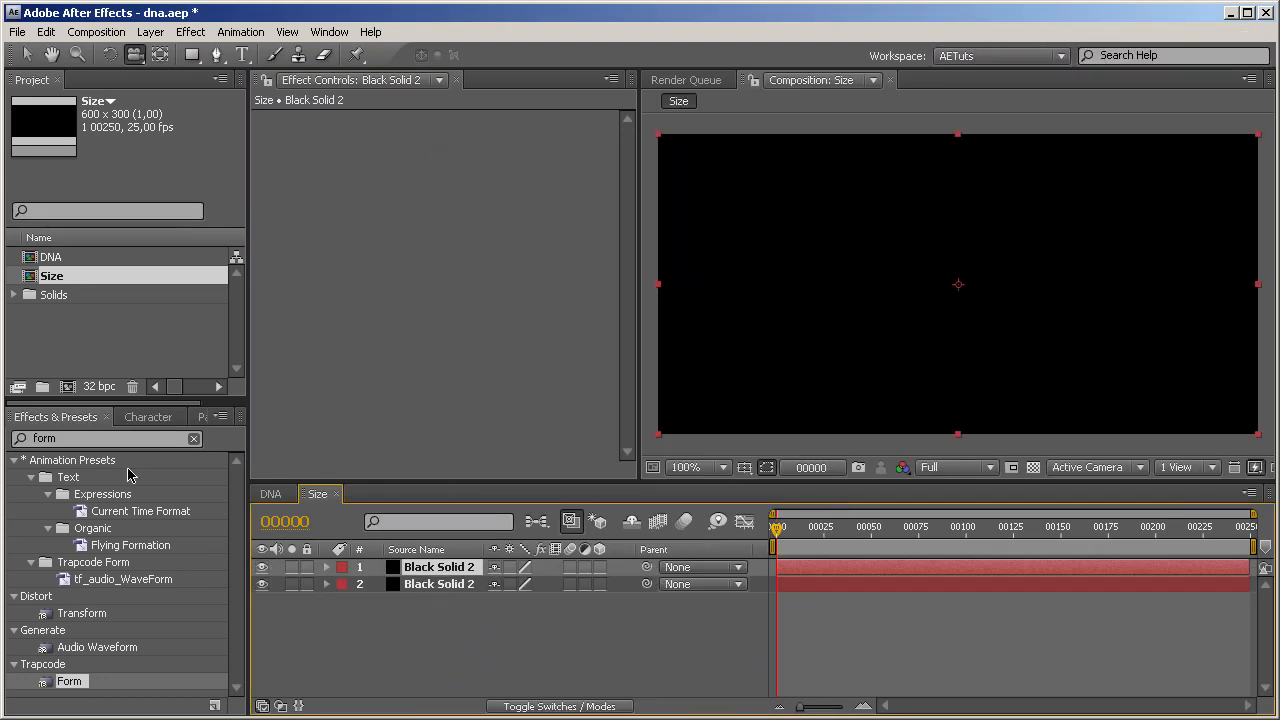
Find the Ramp effect and apply it to the upper Black Solid 2 layer
click(18, 442)
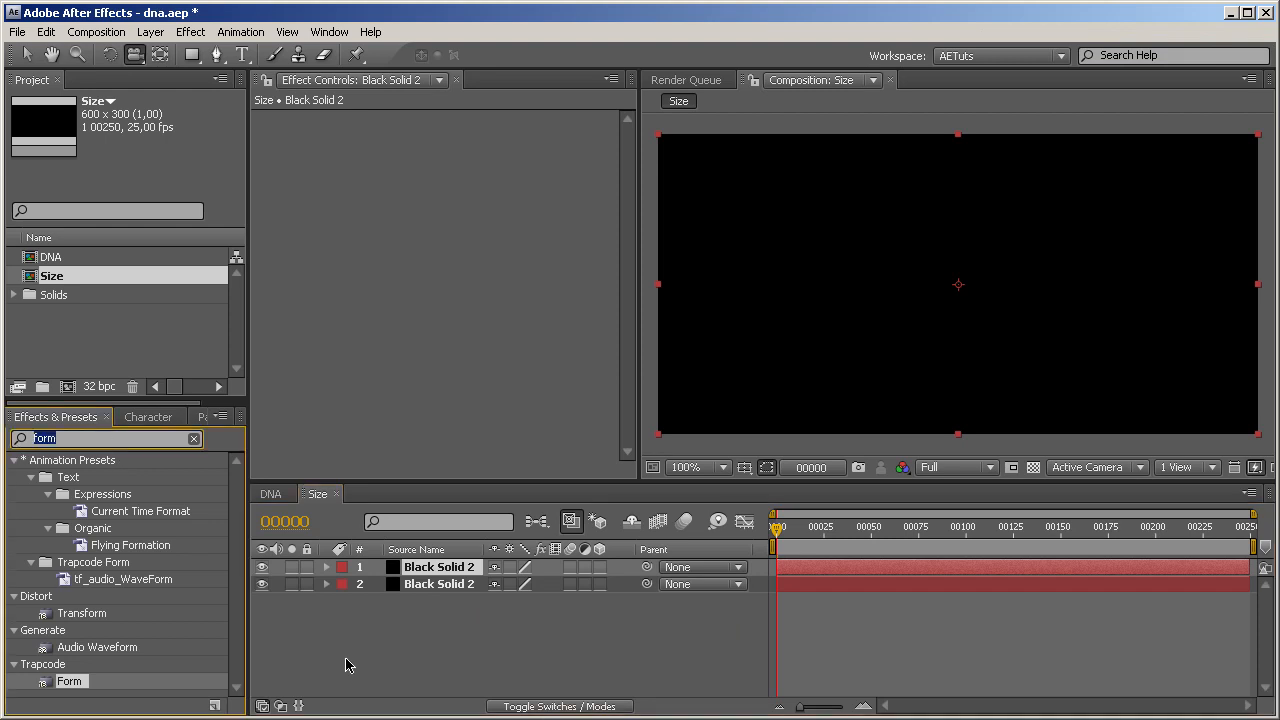
text(ramp)
drag(70, 546, 425, 568)
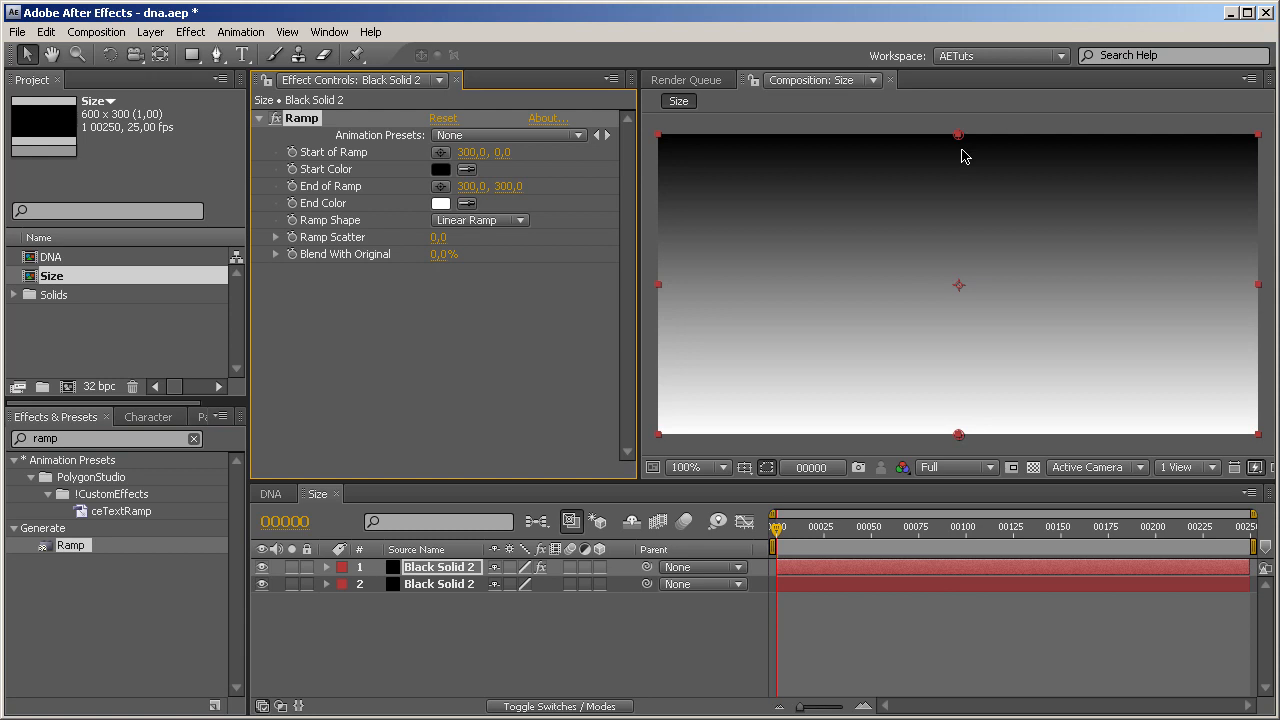
Squash the ramp solid vertically so a narrow black strip remains above and below the gradient
click(912, 137)
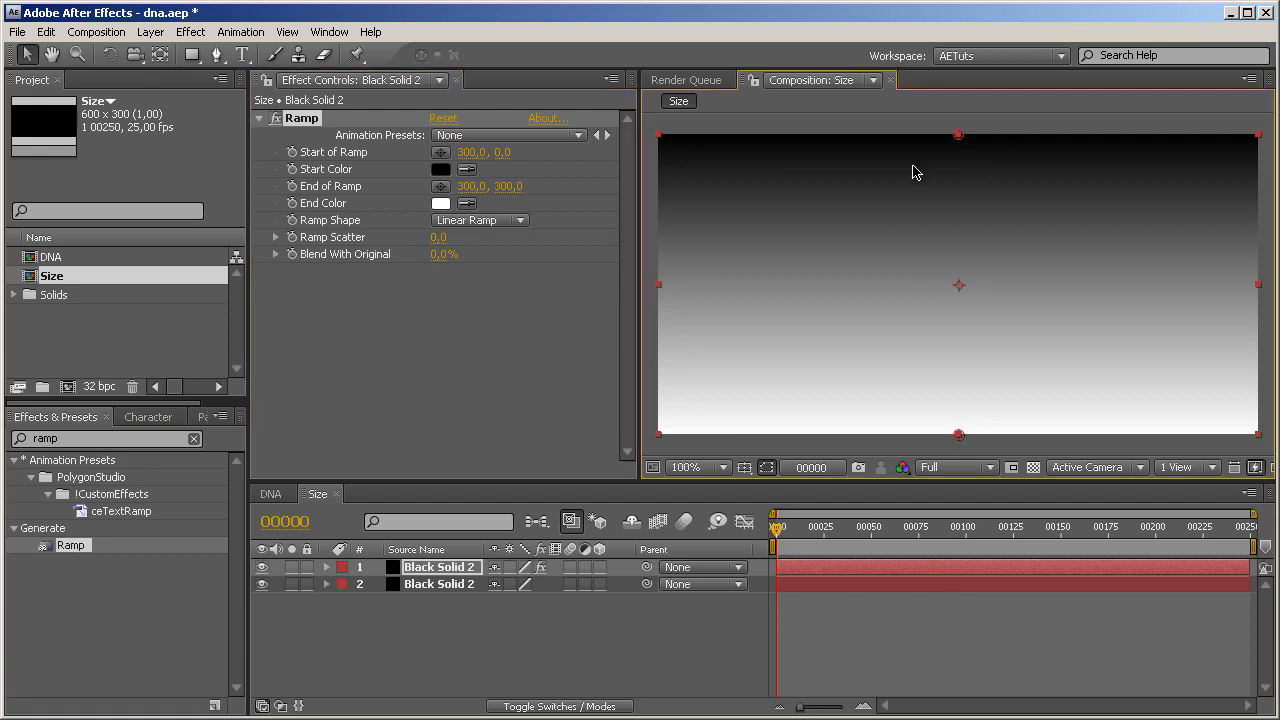
click(654, 215)
click(935, 159)
drag(957, 135, 957, 157)
Apply Colorama to the ramp solid and set its Output Cycle preset palette to Solarize Grey
click(35, 438)
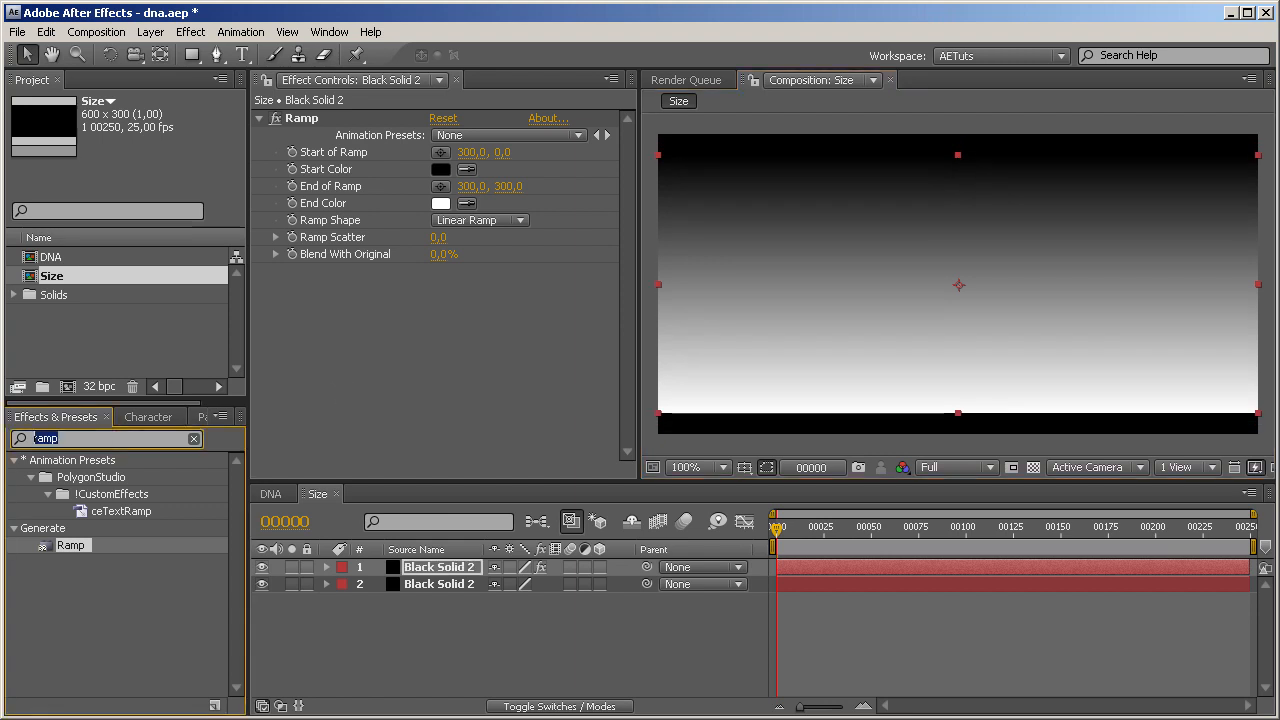
text(colorama)
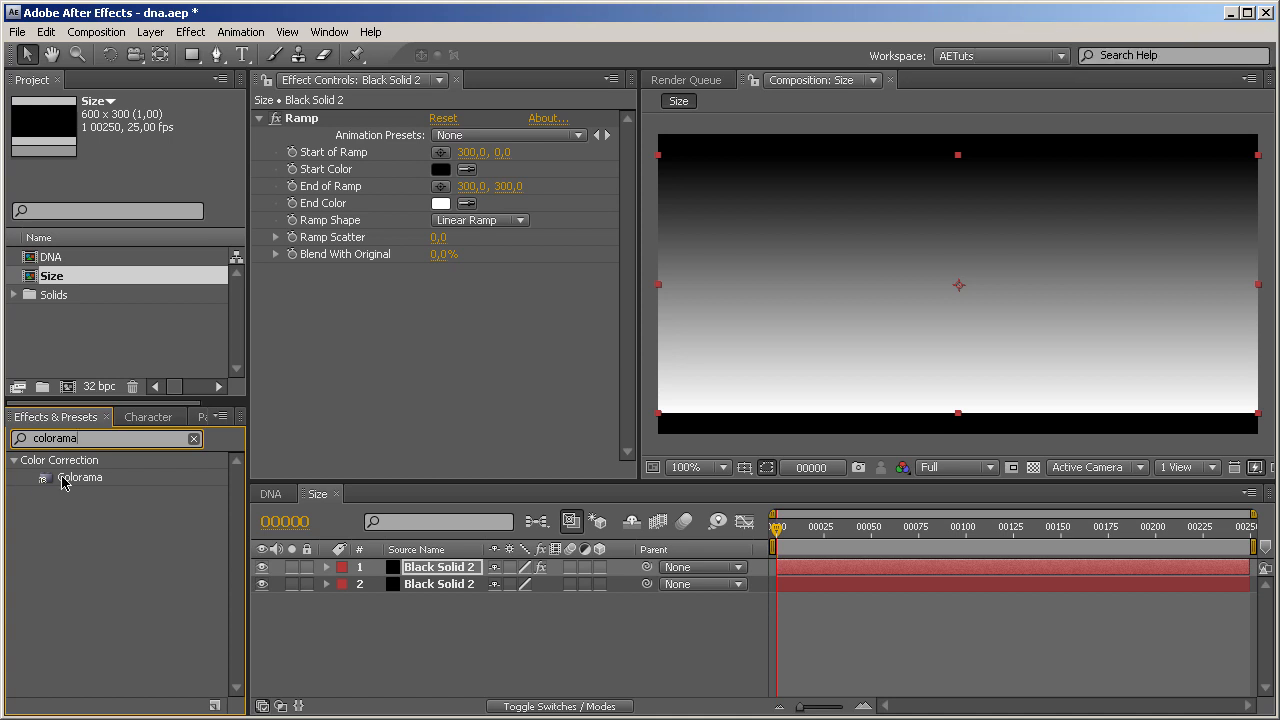
drag(60, 477, 495, 350)
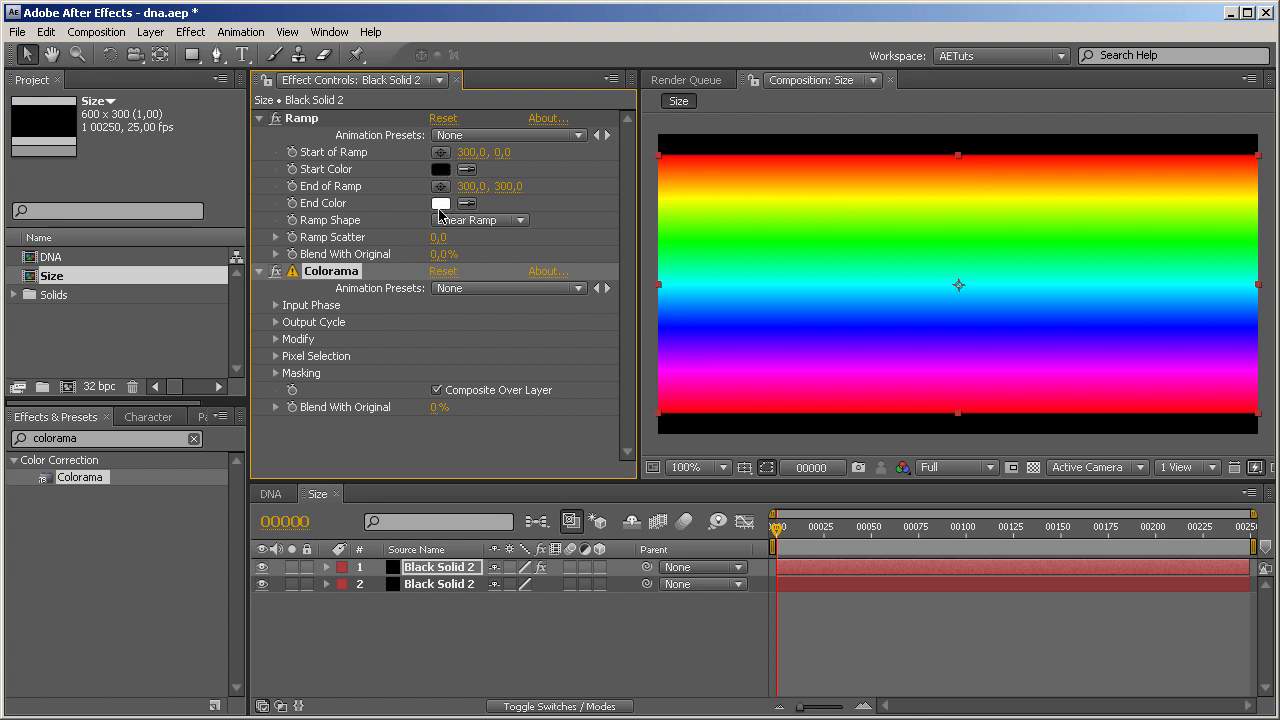
click(277, 322)
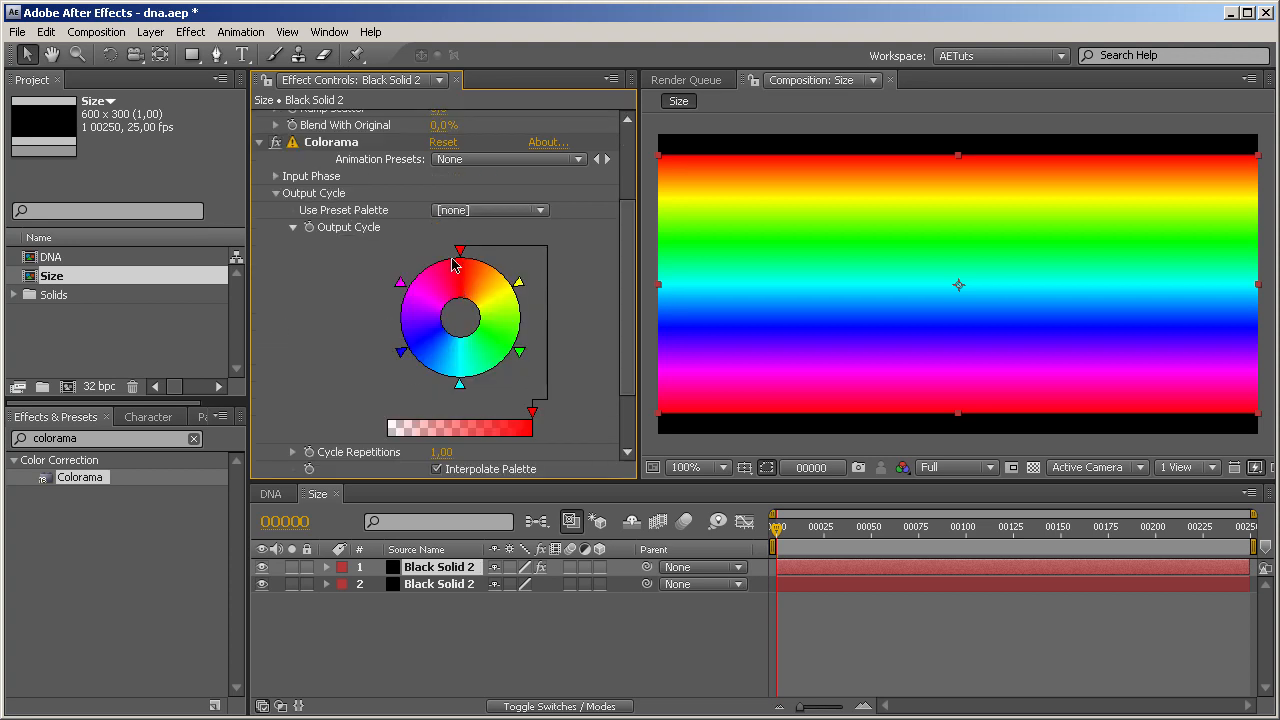
click(465, 211)
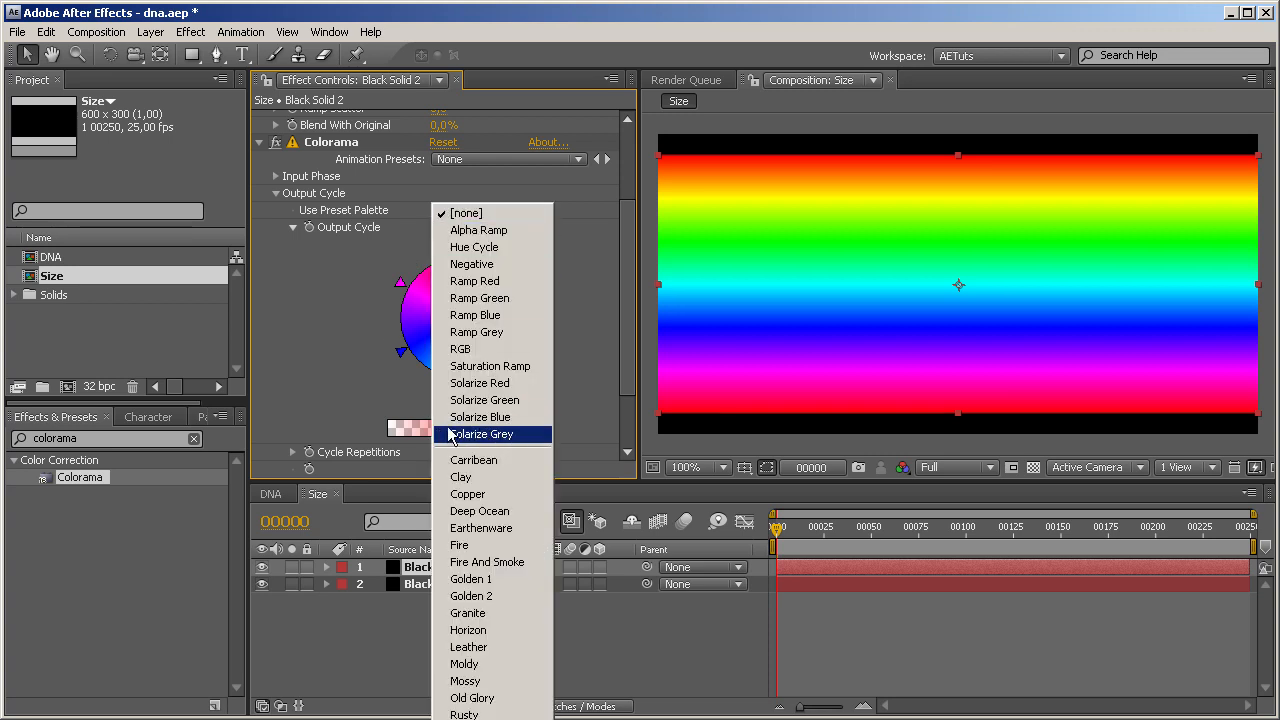
click(526, 437)
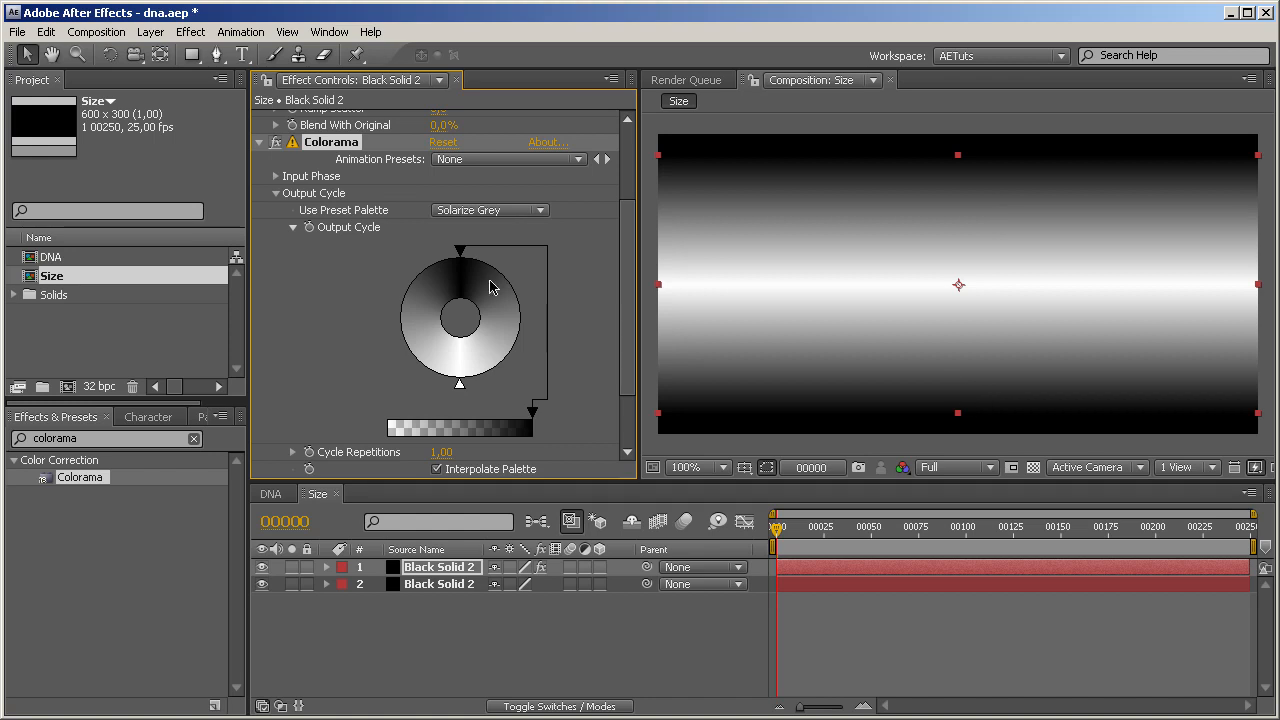
Change the black stop in Colorama's output cycle to white
double_click(460, 256)
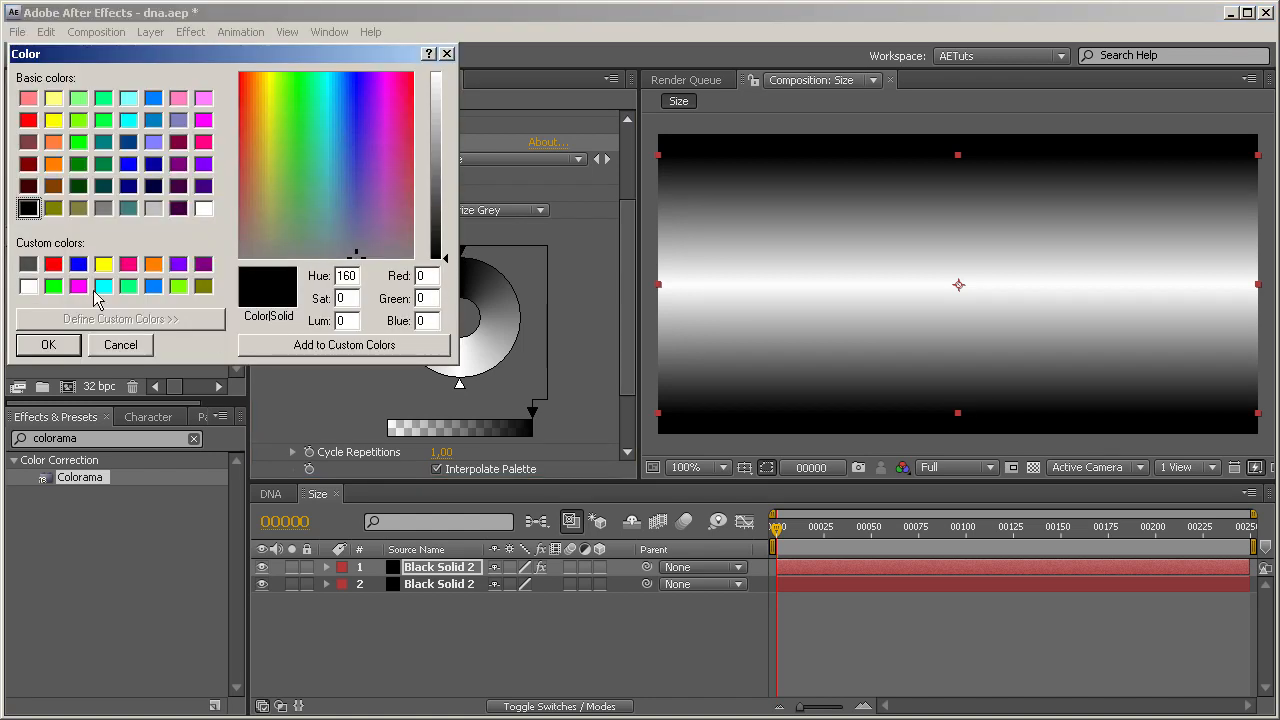
click(204, 208)
click(48, 344)
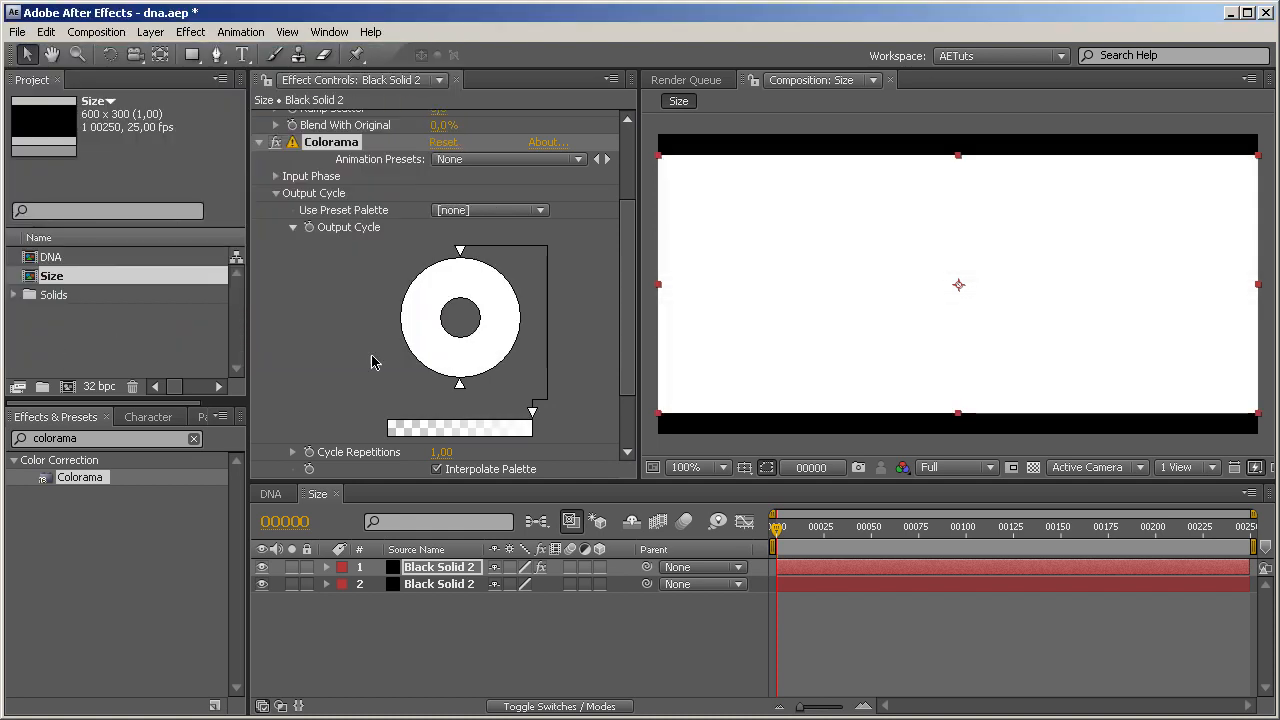
Recolor the output cycle stop opposite the first one to dark grey, RGB 70, 70, 70
double_click(459, 386)
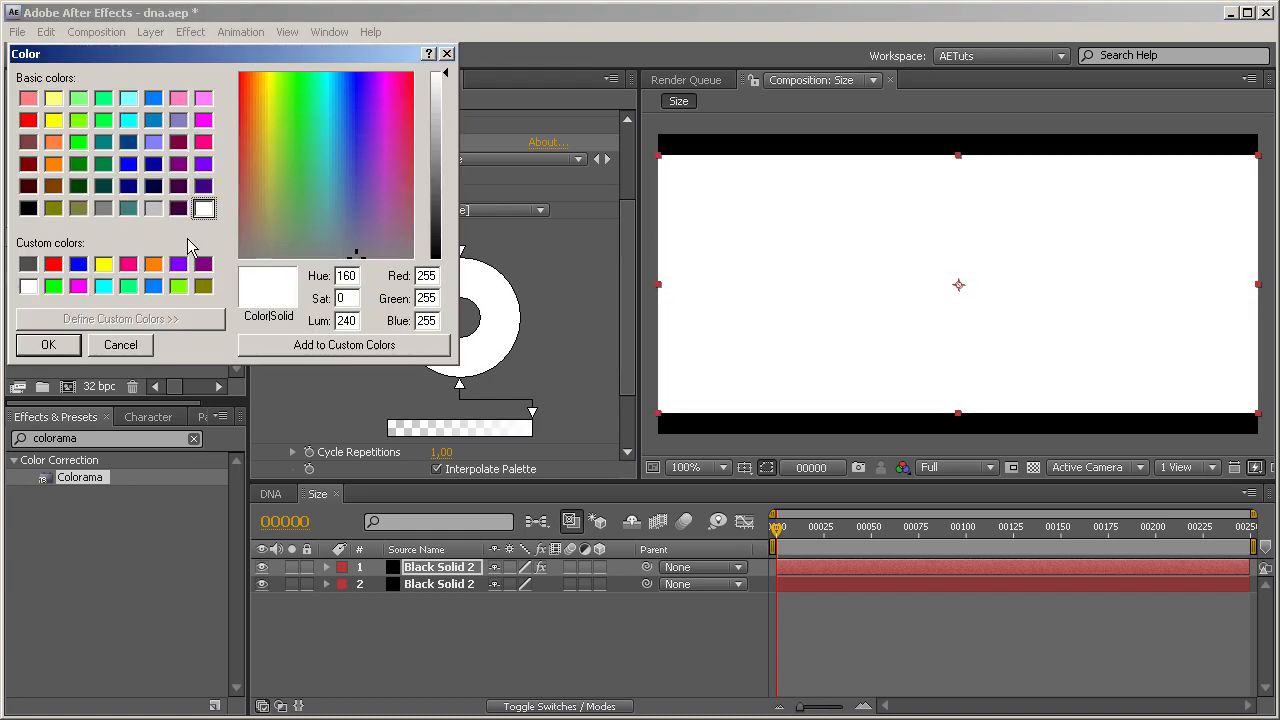
double_click(429, 277)
text(70)
key(Tab)
text(70)
key(Tab)
text(70)
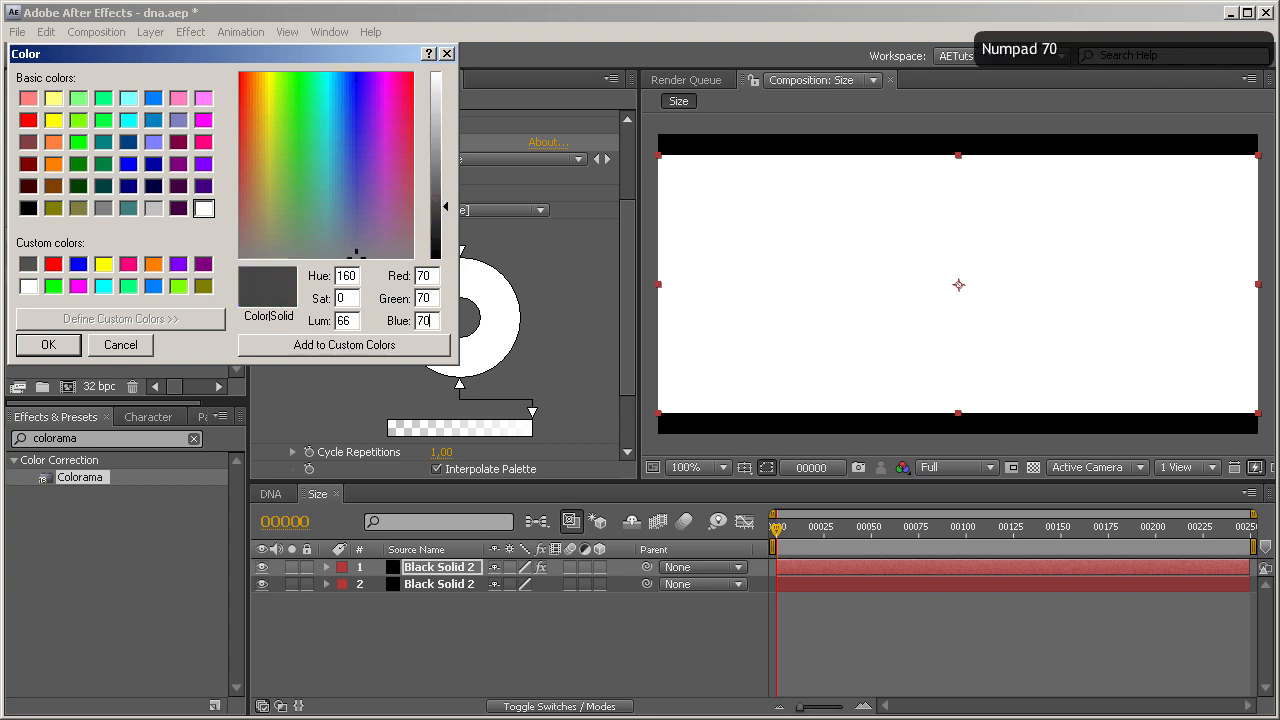
click(40, 345)
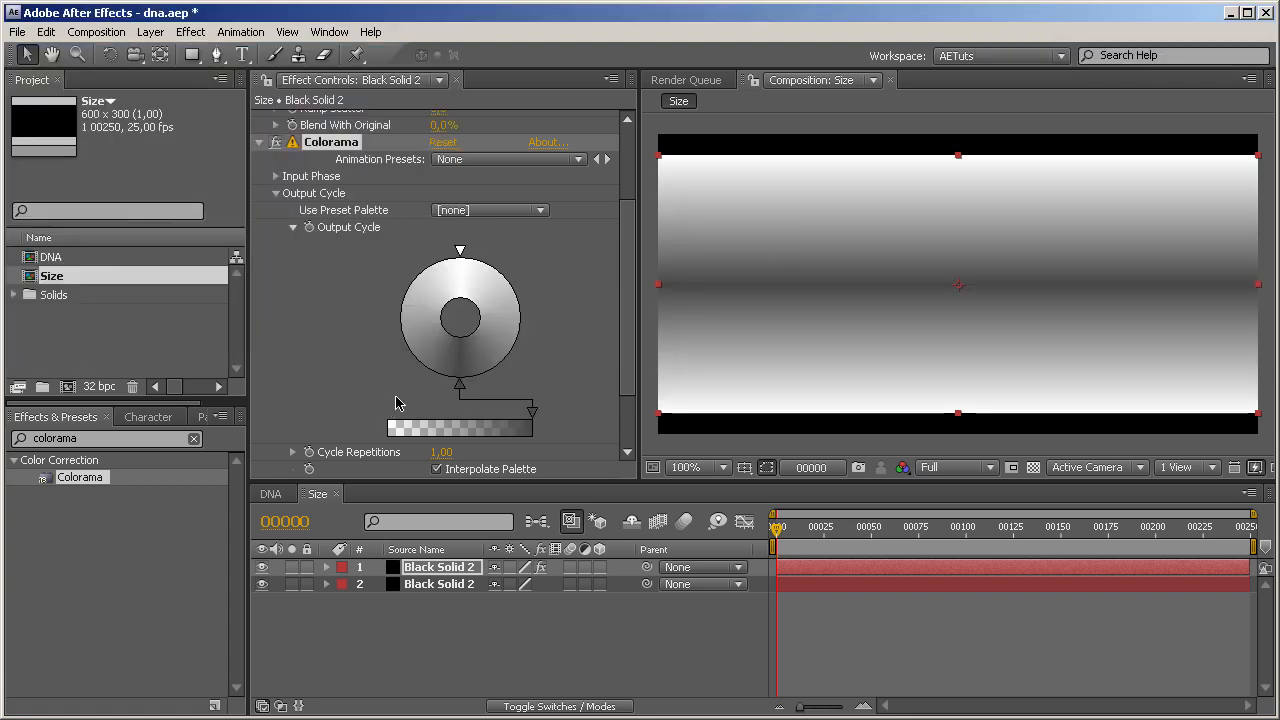
Move the grey stop close beside the white stop and add a matching RGB 70, 70, 70 stop on the wheel's other side
drag(460, 390, 444, 282)
click(494, 264)
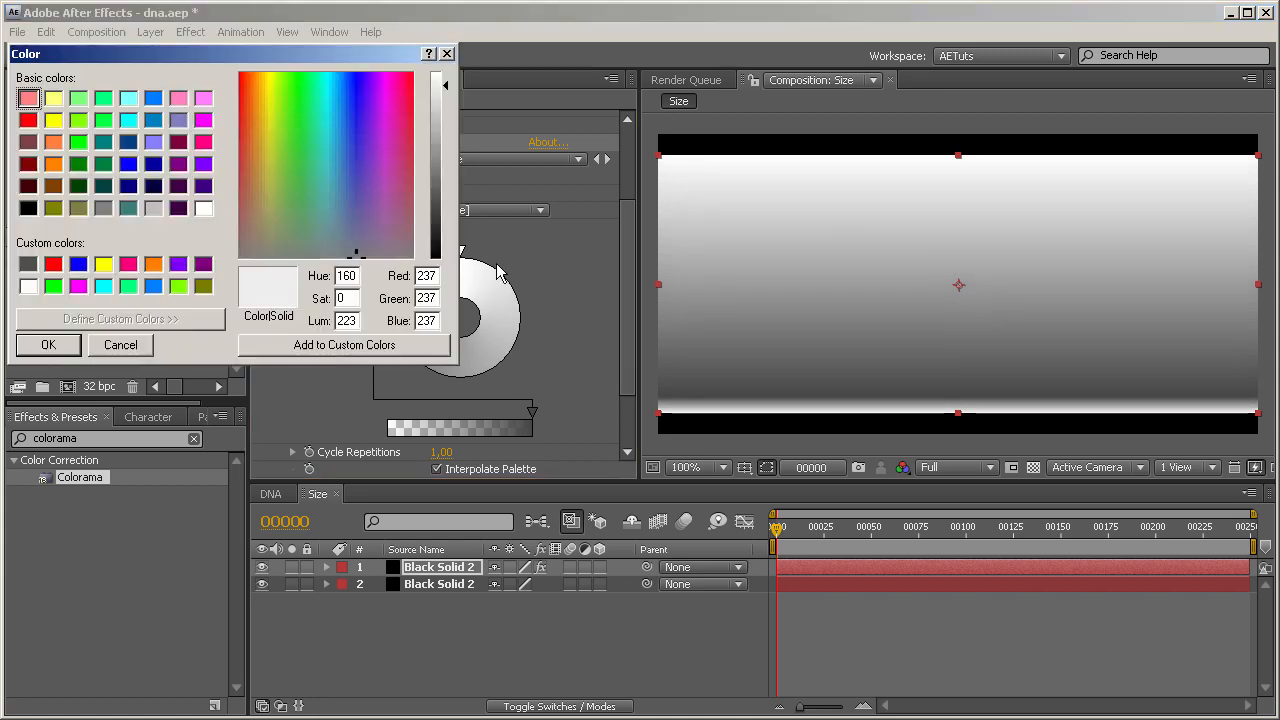
double_click(427, 276)
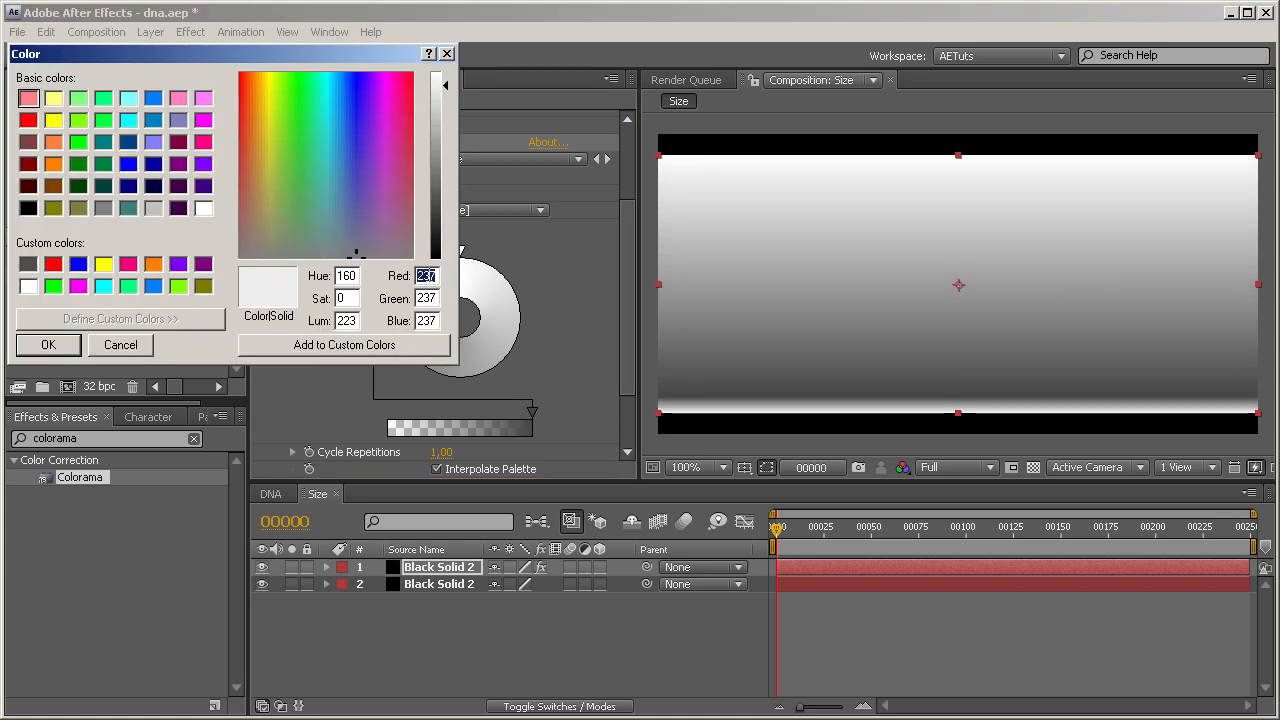
text(0)
key(BackSpace)
text(70)
key(Tab)
text(70)
key(Tab)
text(70)
key(Return)
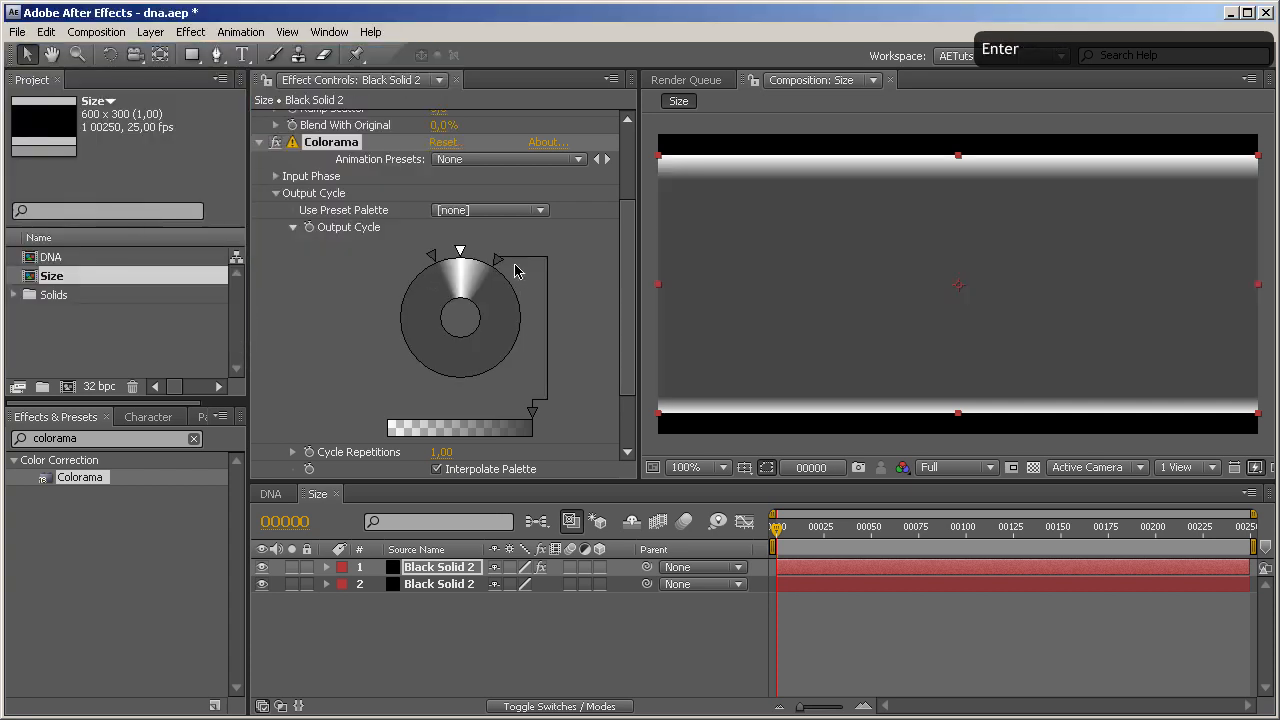
Add a second white stop beside the first and adjust the stop spacing so the white bands at the gradient's edges look even
drag(499, 267, 426, 264)
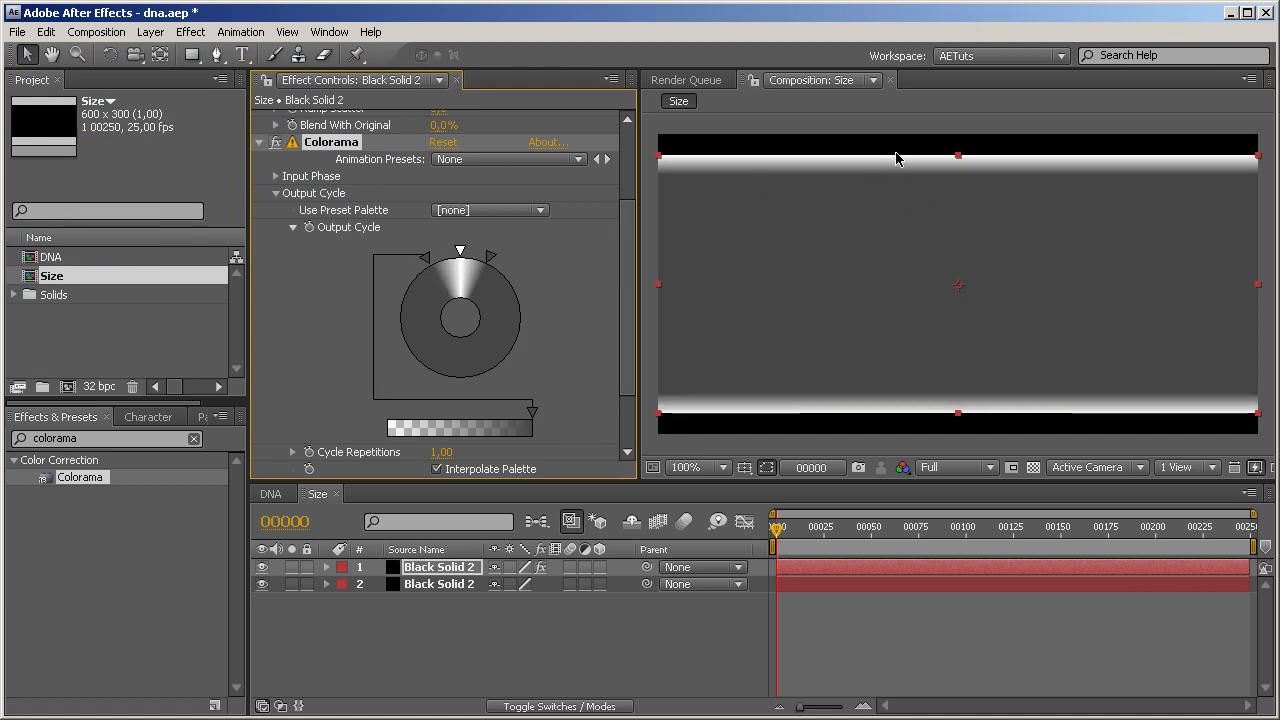
drag(460, 251, 450, 250)
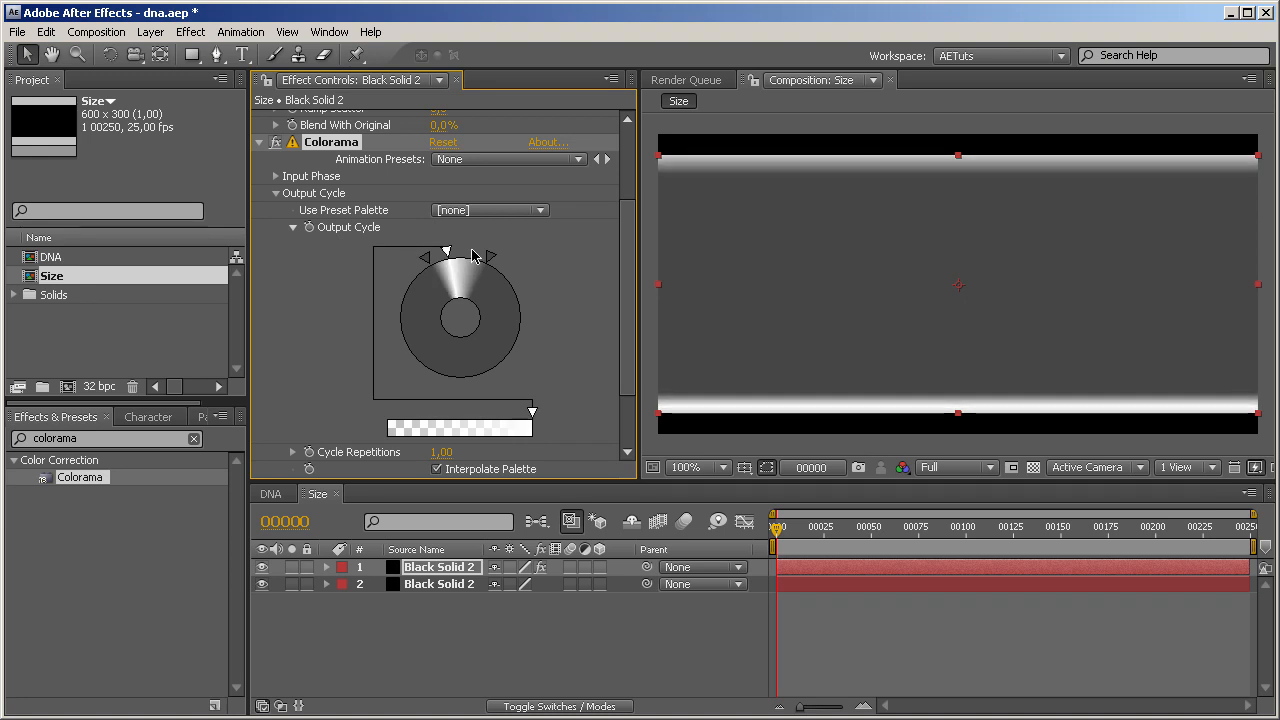
double_click(473, 256)
click(205, 208)
click(48, 345)
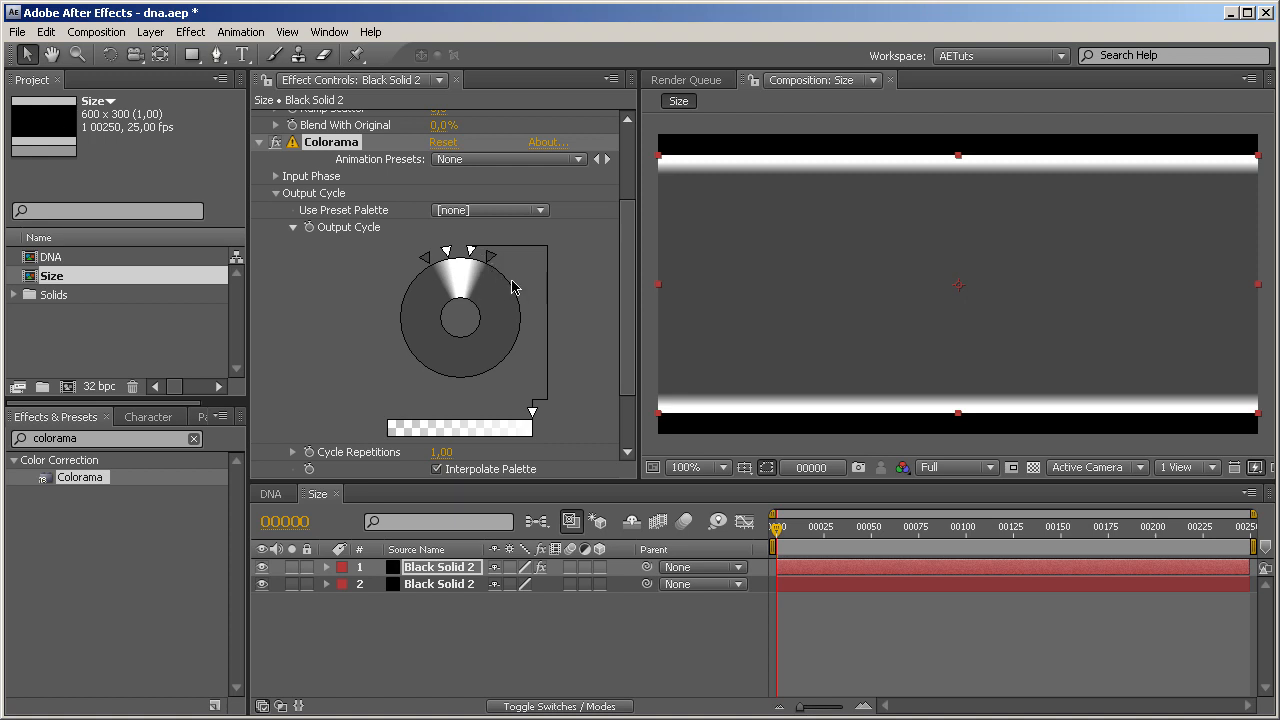
drag(492, 265, 497, 265)
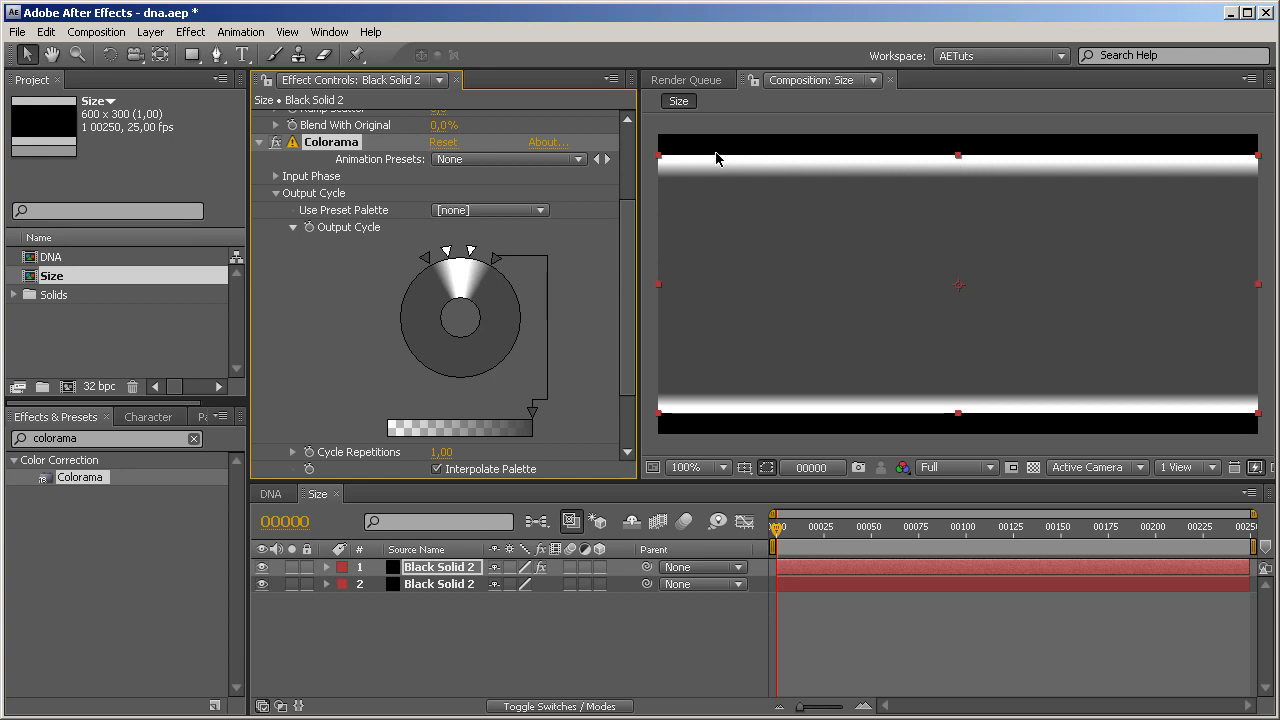
Collapse the Ramp and Colorama settings and apply the Fast Blur effect to the gradient solid
click(259, 142)
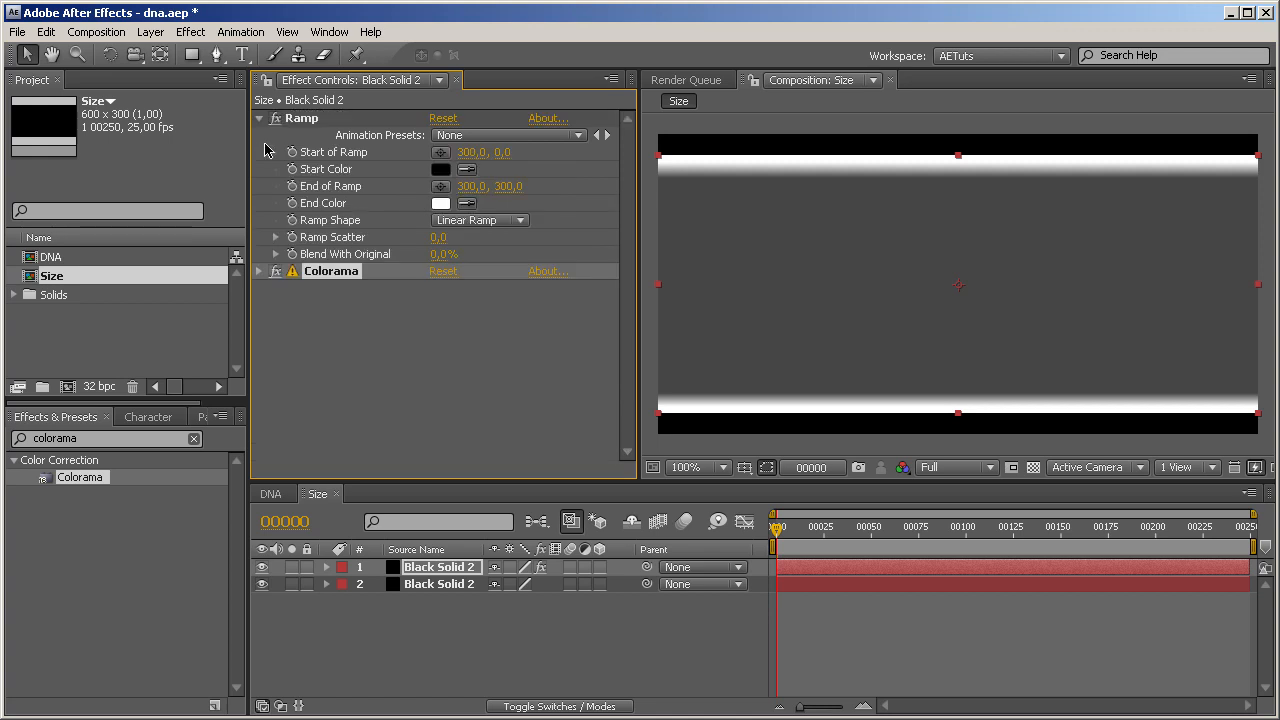
click(259, 118)
click(368, 280)
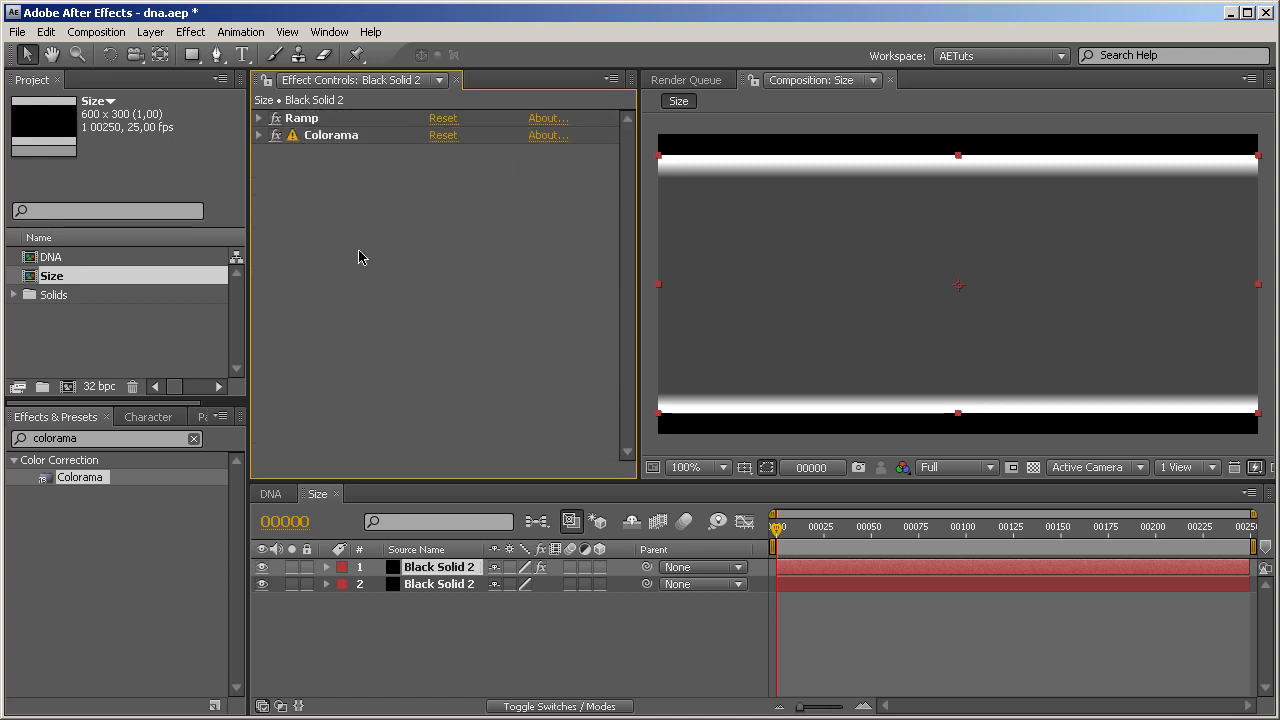
right_click(360, 254)
click(316, 254)
double_click(75, 438)
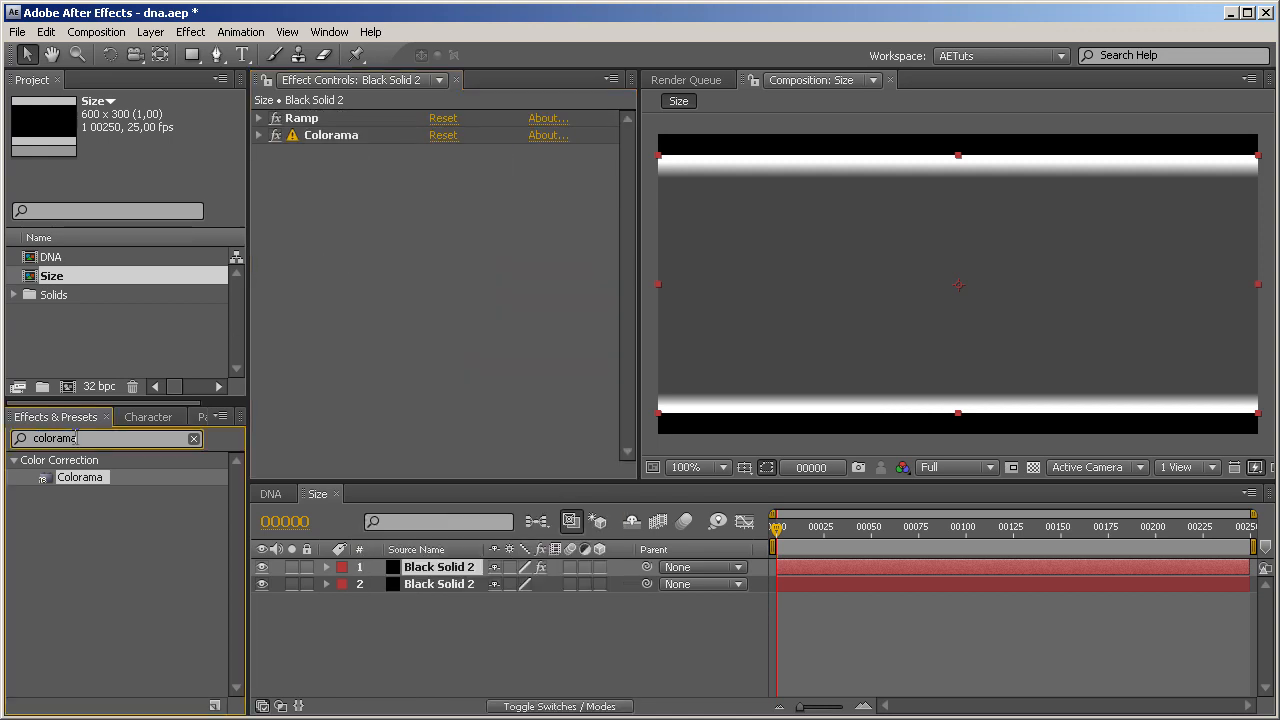
text(fast)
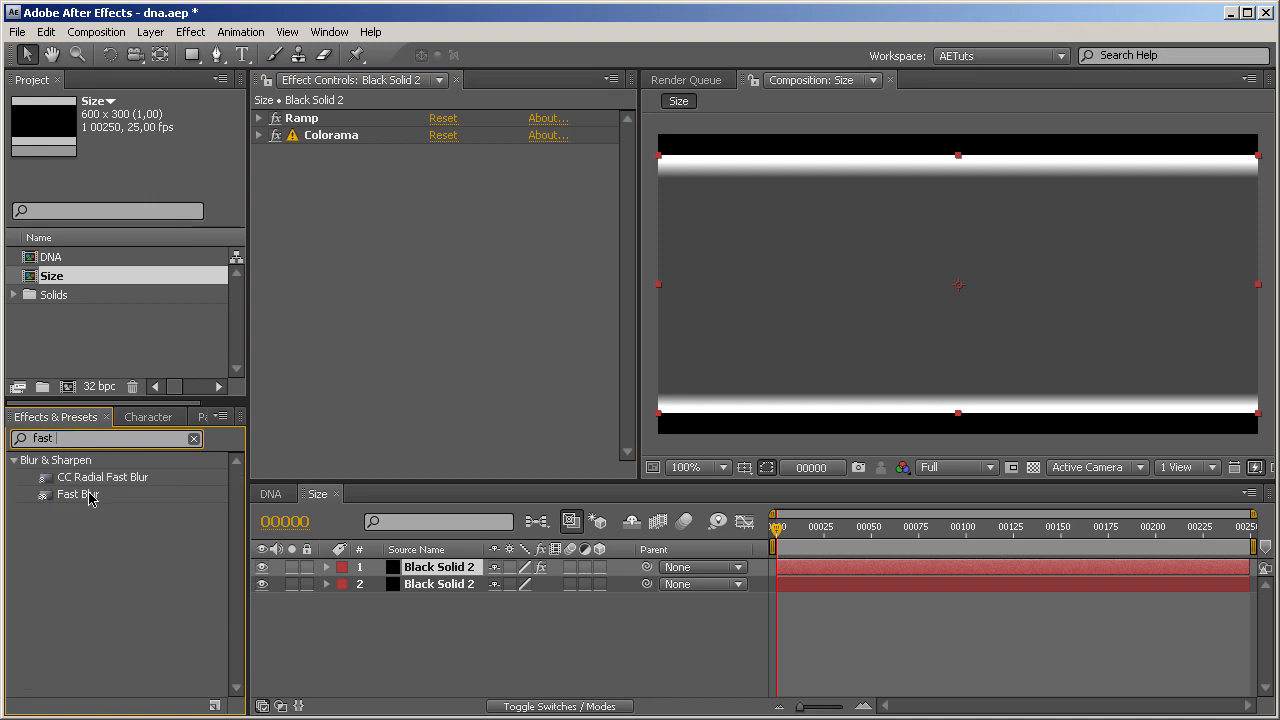
double_click(89, 494)
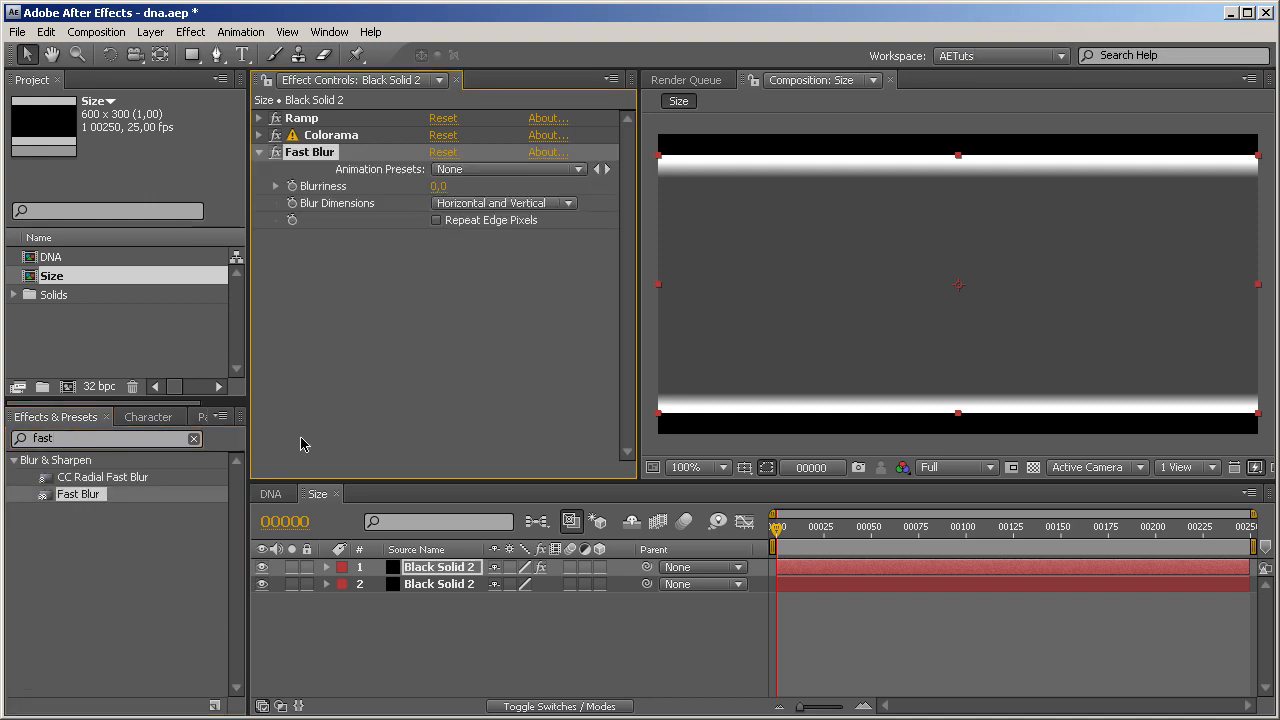
Restrict the Fast Blur to the Vertical dimension and set its Blurriness to 4
click(468, 210)
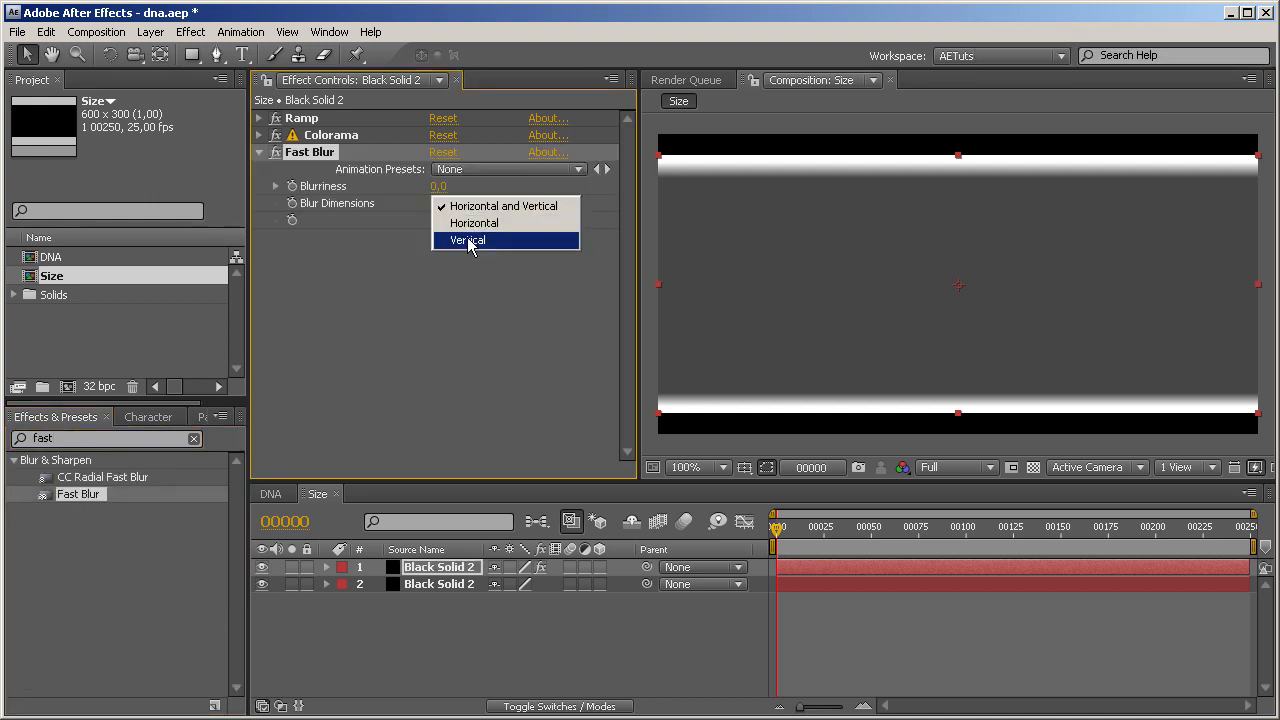
click(468, 240)
click(438, 187)
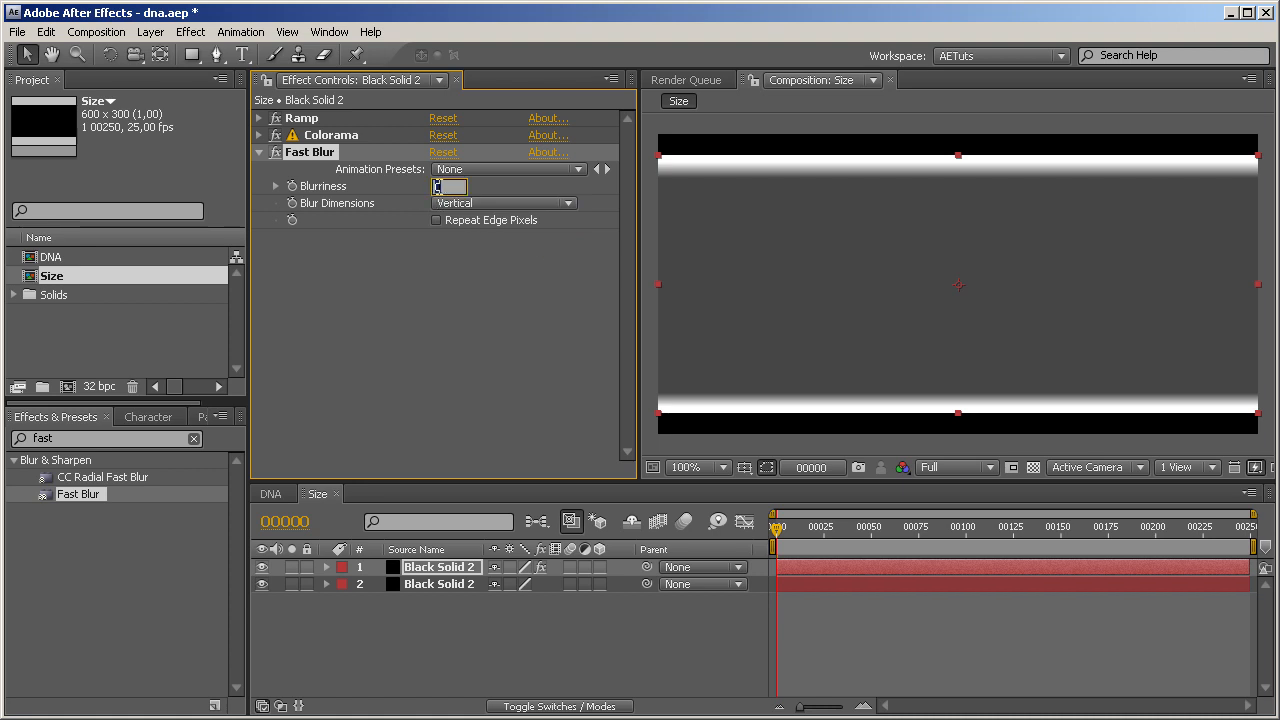
text(3)
key(Return)
click(438, 187)
text(4)
key(Return)
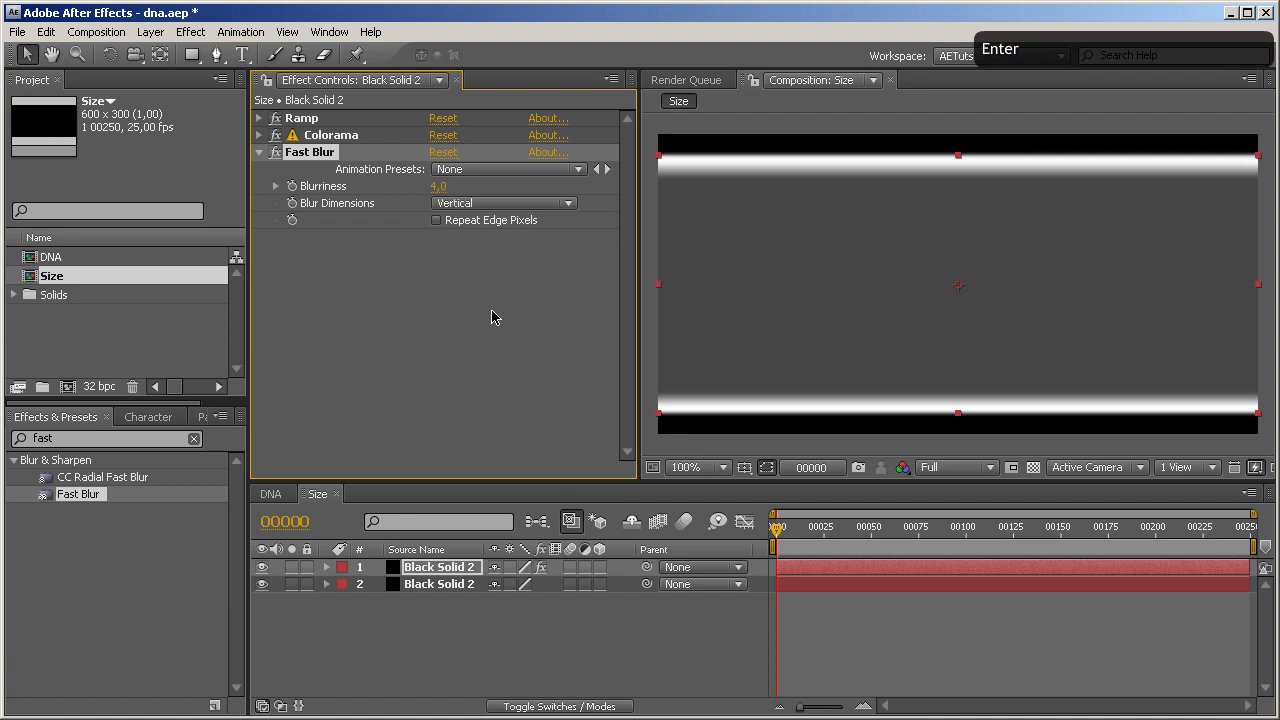
click(768, 444)
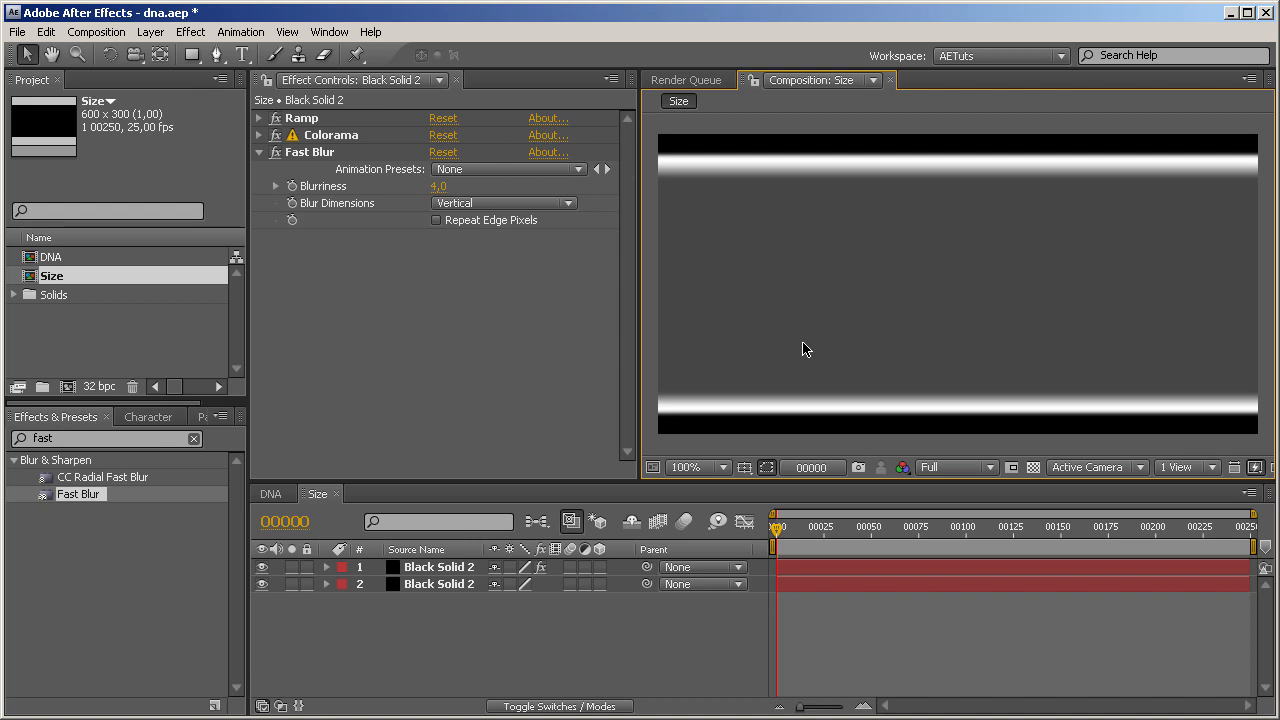
Place the Size composition beneath the Form layer in the DNA composition
click(263, 496)
drag(43, 275, 402, 656)
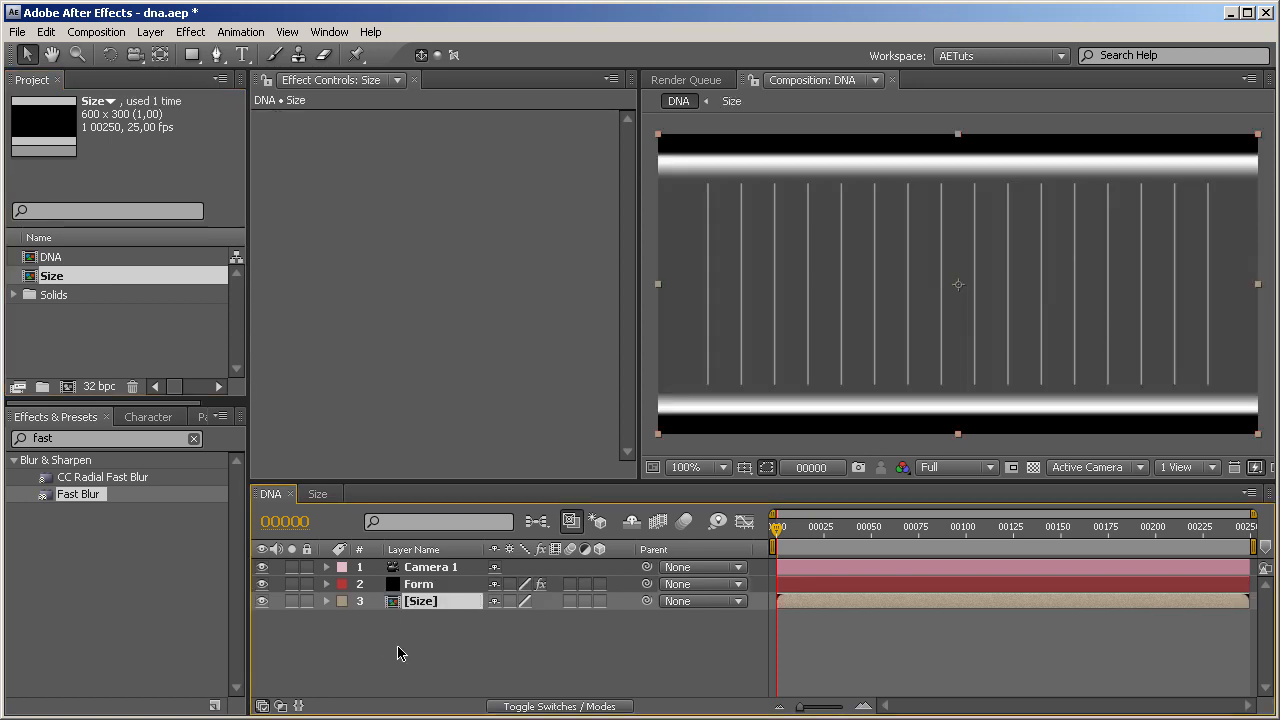
Set the Form layer's base form to Size X 600 and Size Y 300, and its particle Size to 8
click(428, 586)
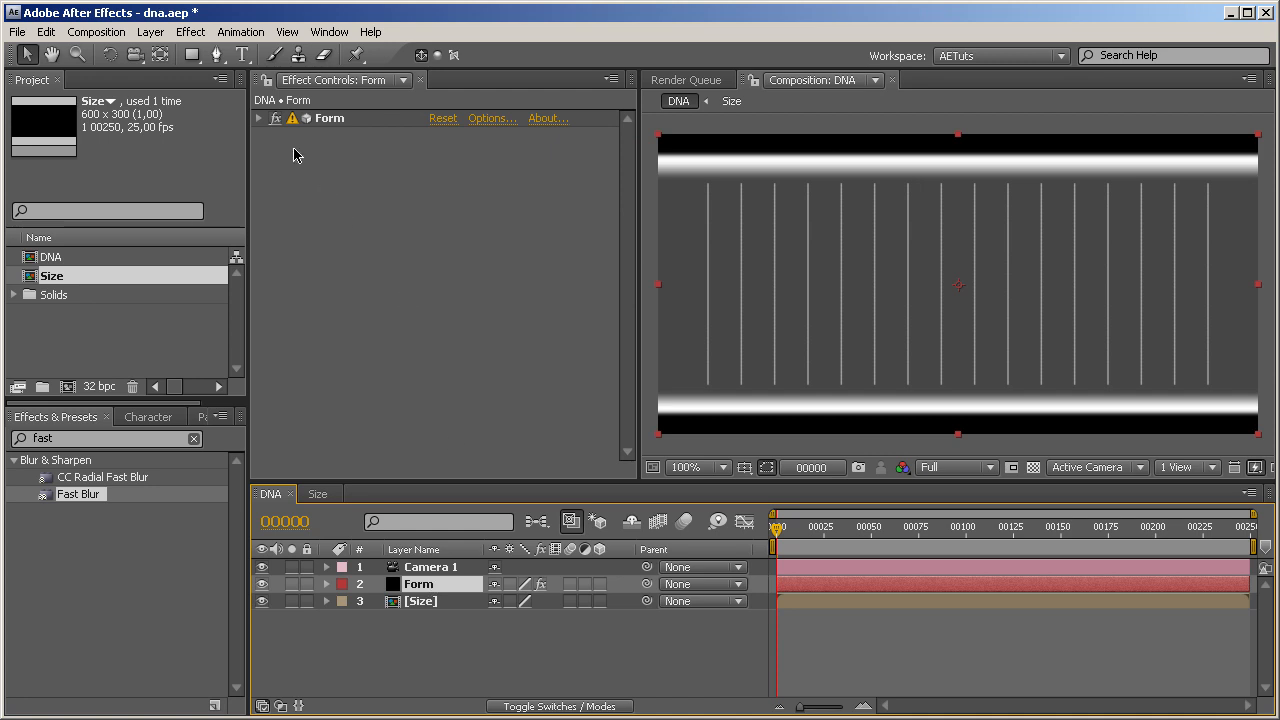
click(260, 119)
click(437, 383)
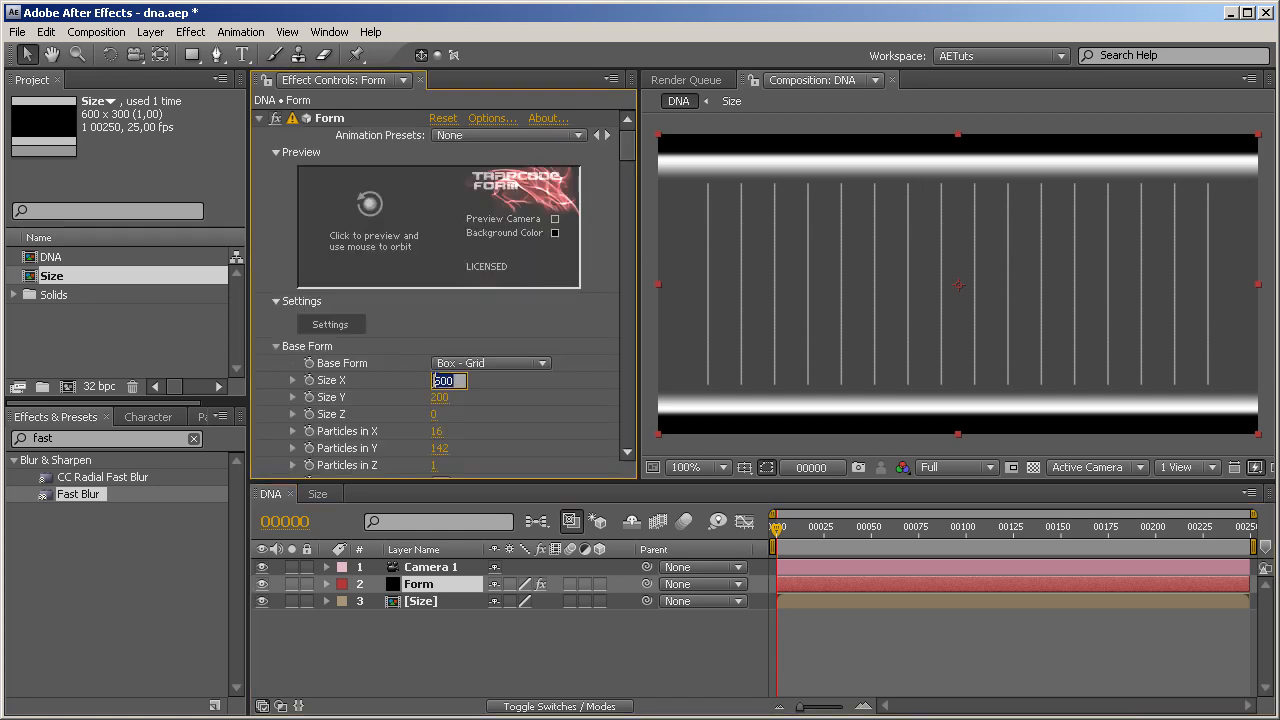
text(600)
key(Tab)
text(300)
key(Return)
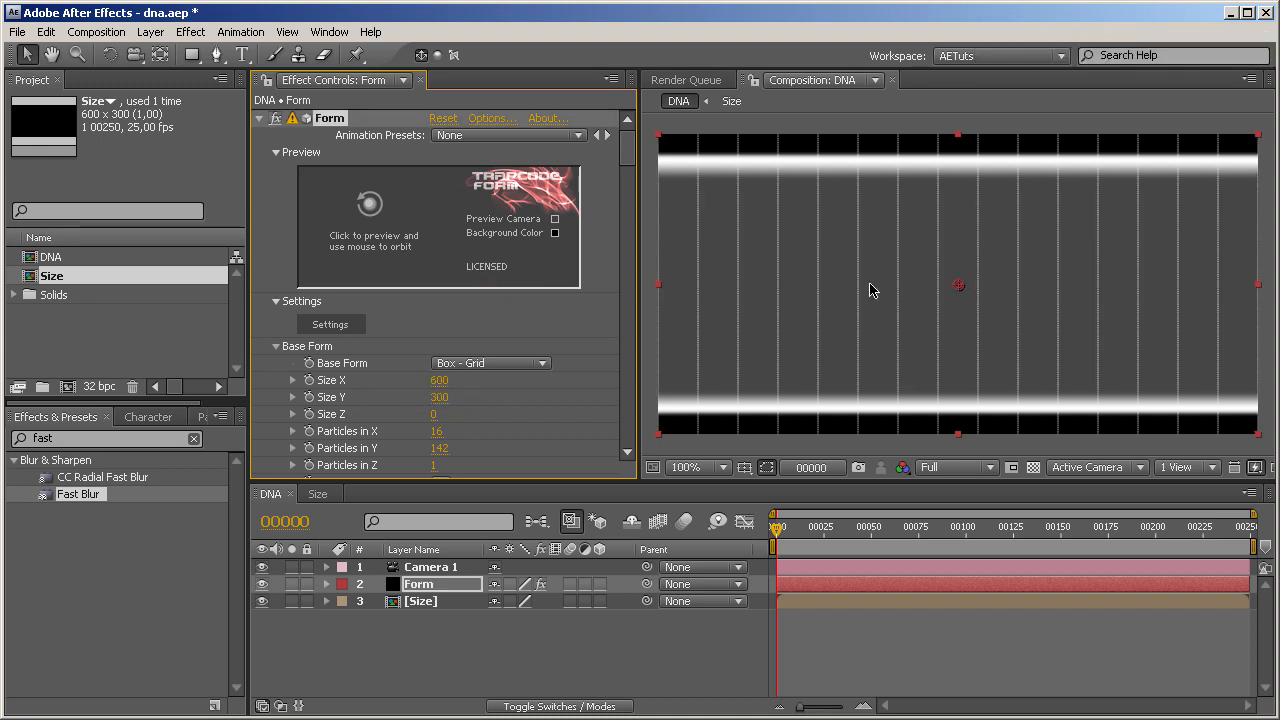
drag(619, 158, 626, 209)
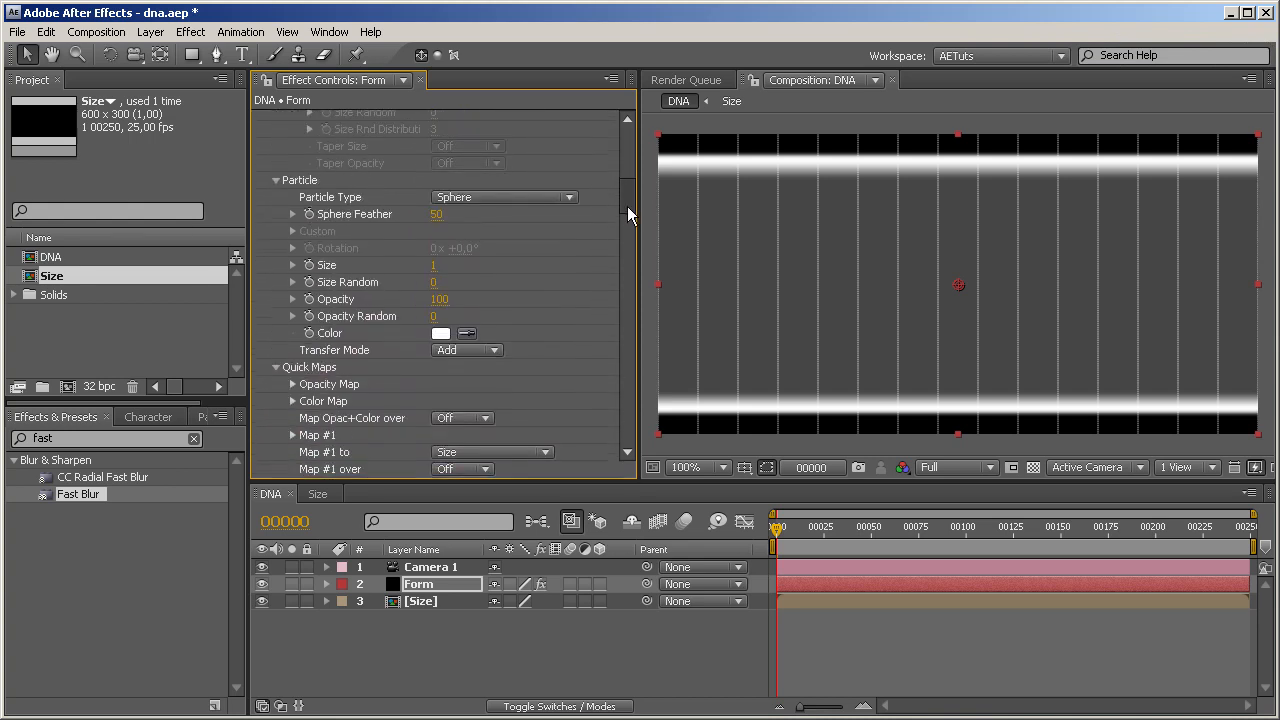
drag(434, 277, 508, 280)
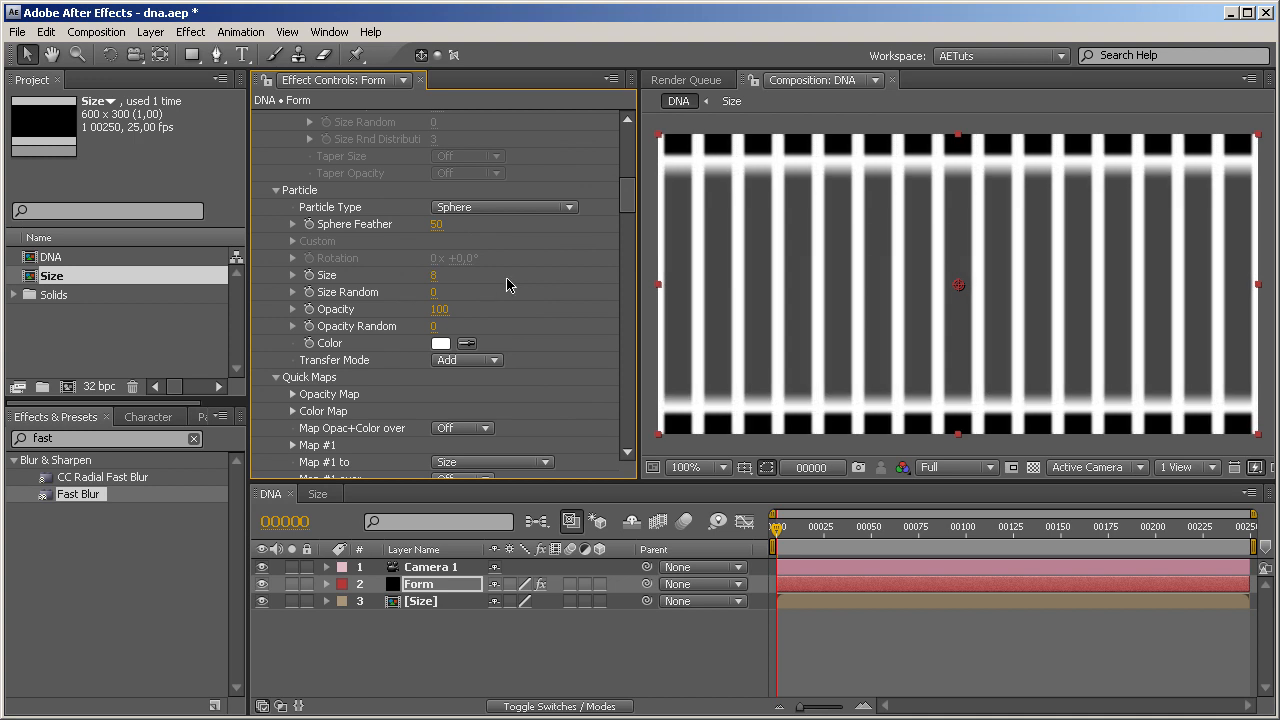
Assign the Size composition layer as the source of Form's Size layer map
drag(621, 205, 621, 230)
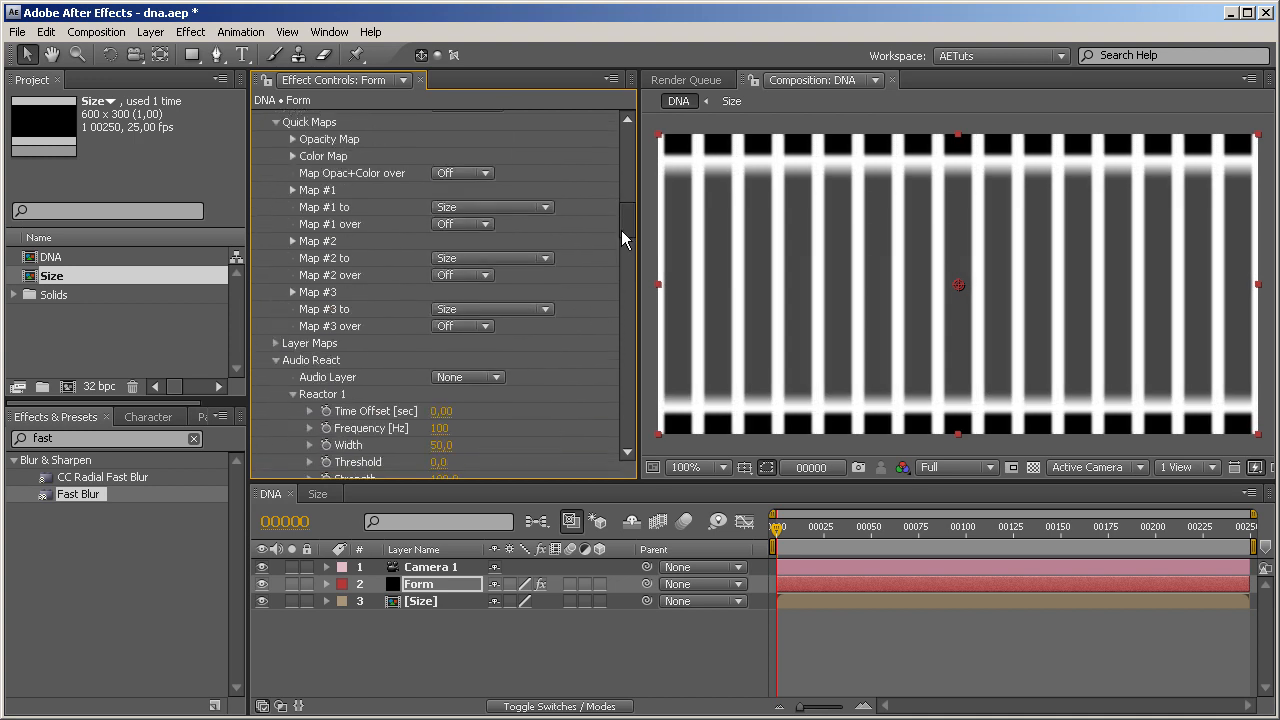
click(276, 343)
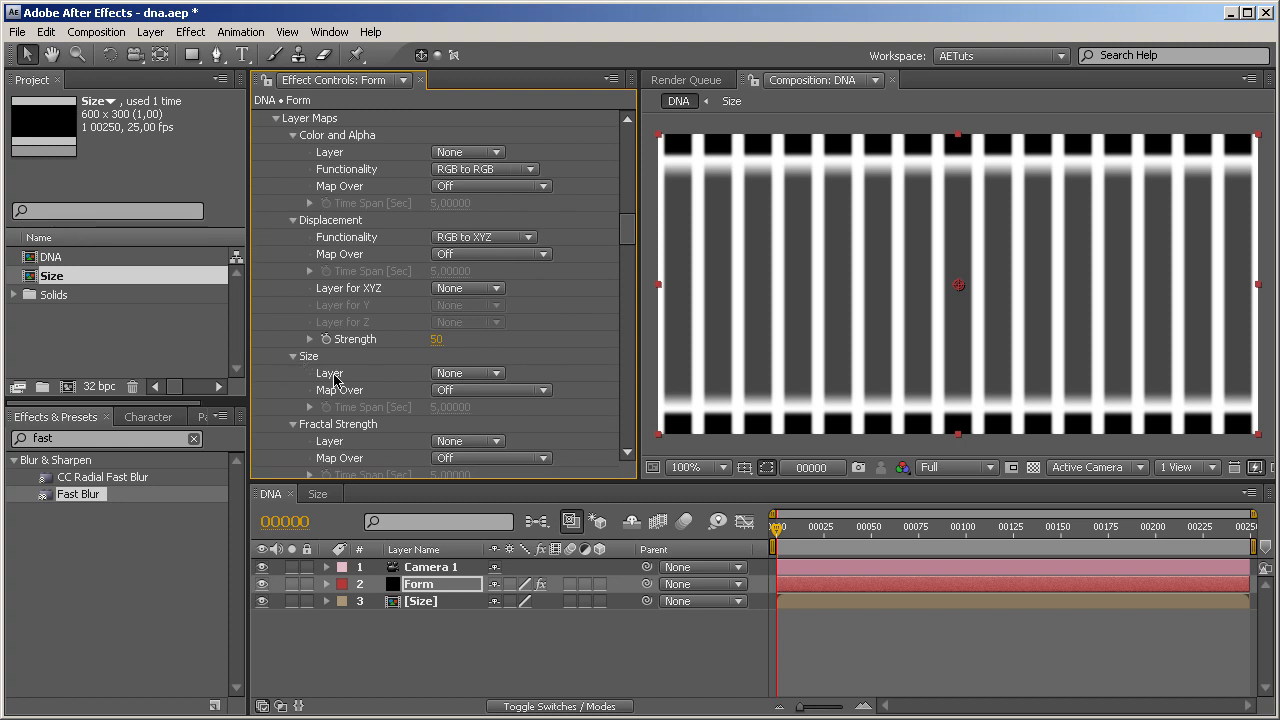
click(488, 373)
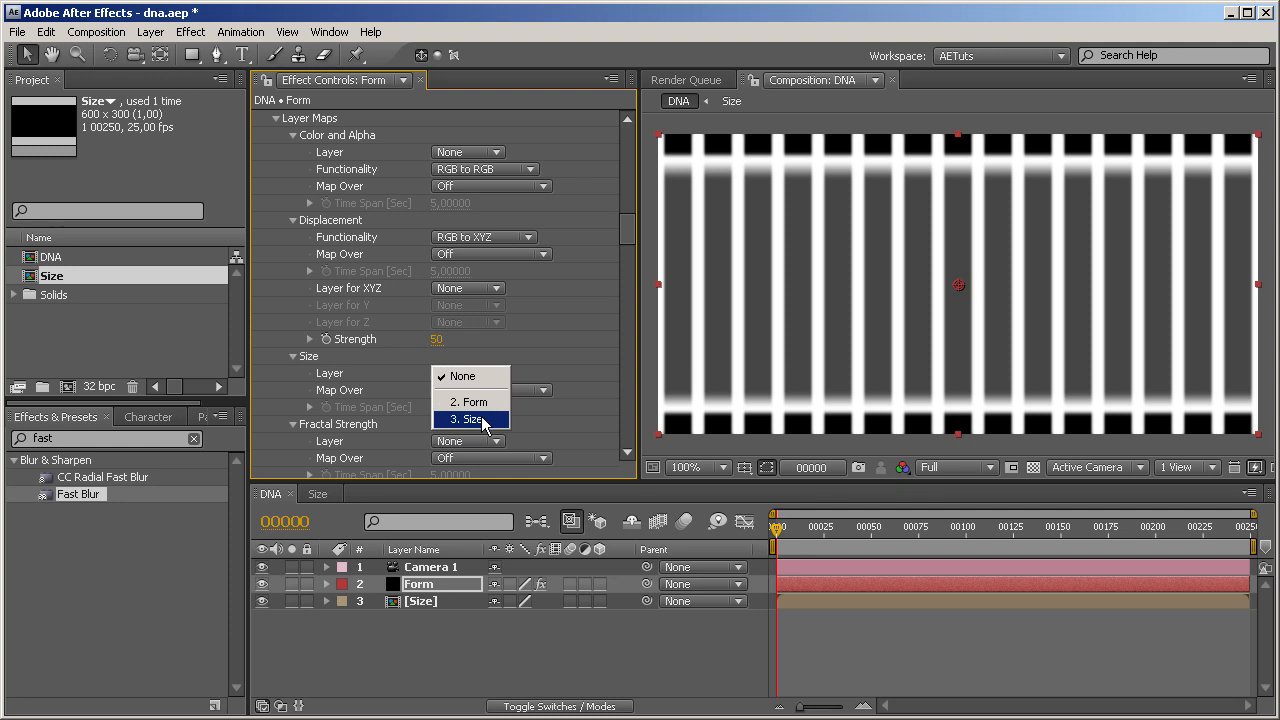
click(482, 419)
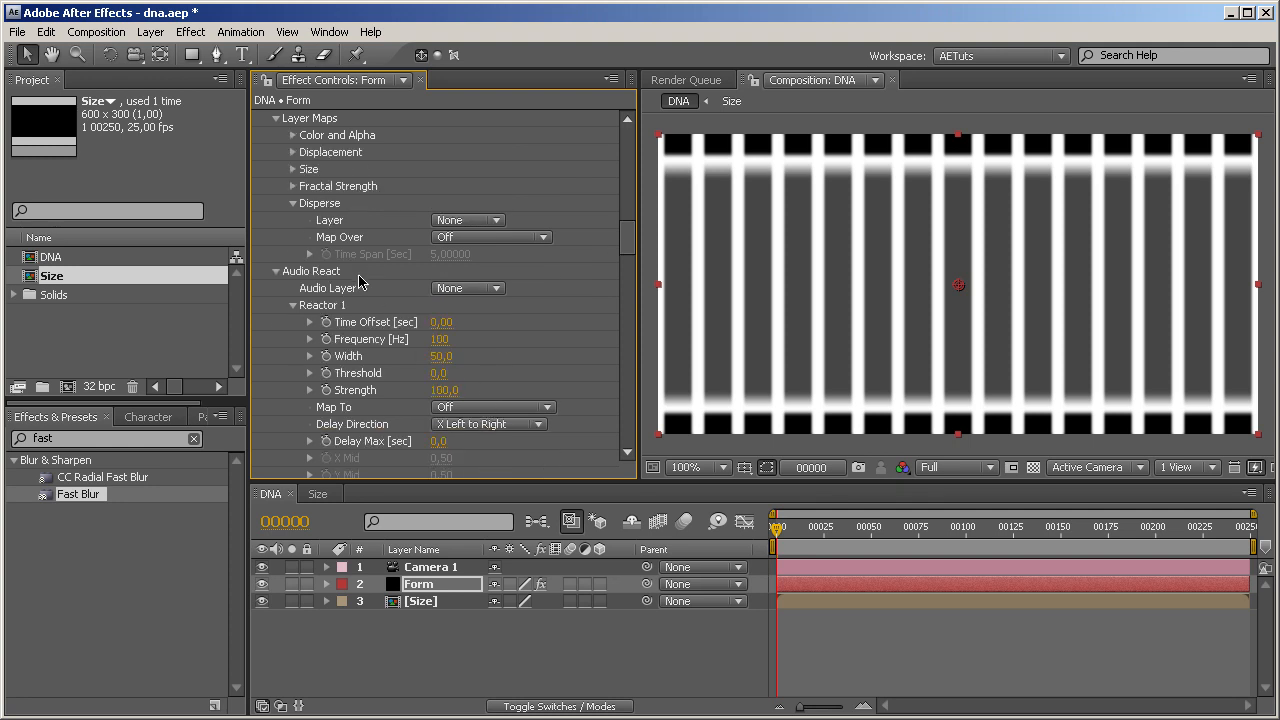
Collapse Form's parameter groups from Audio React through Visibility
click(276, 271)
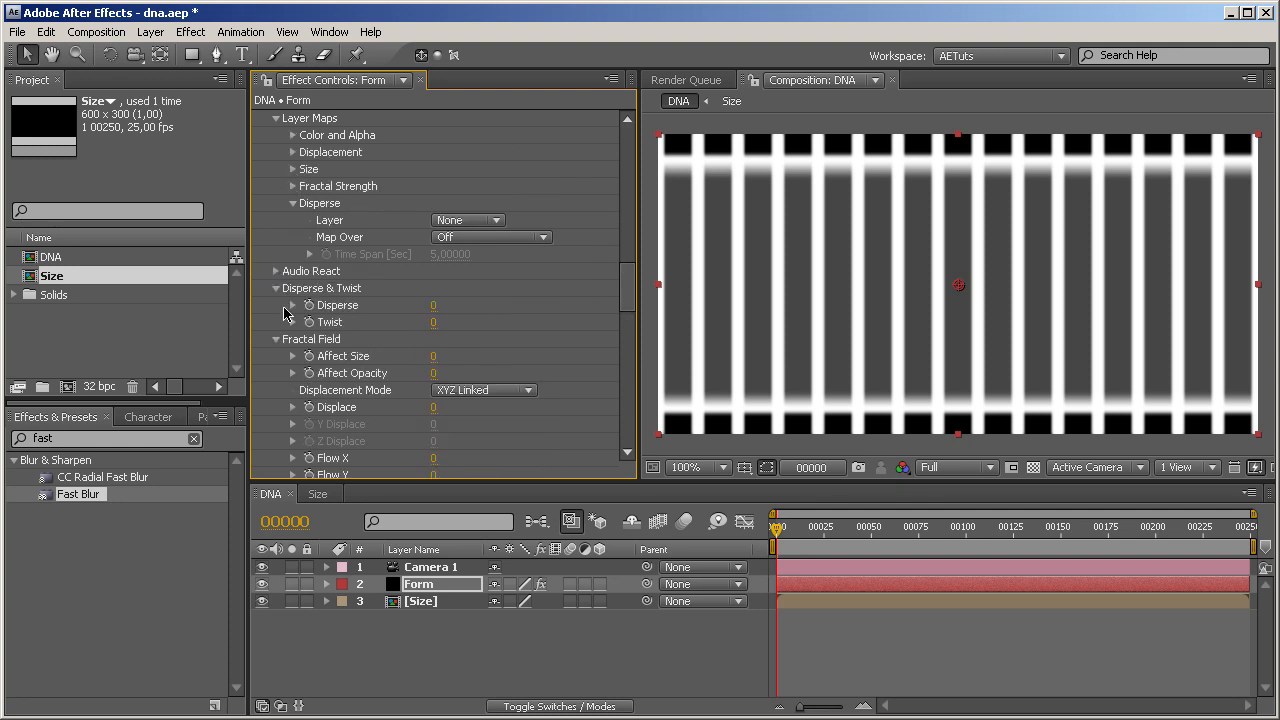
click(276, 289)
click(276, 305)
click(276, 322)
click(277, 340)
click(277, 357)
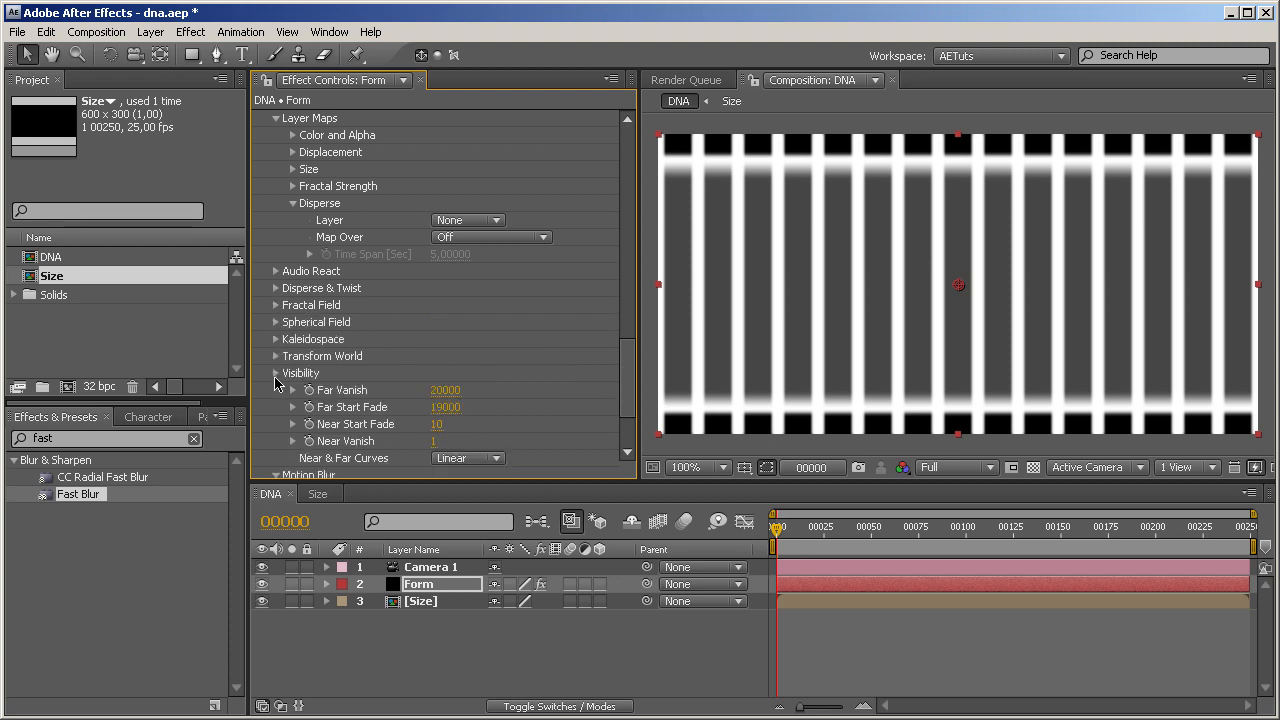
click(277, 373)
Set the Form layer's Size layer map, driven by the Size layer, to map over XY
scroll(328, 325, up, 2)
click(292, 231)
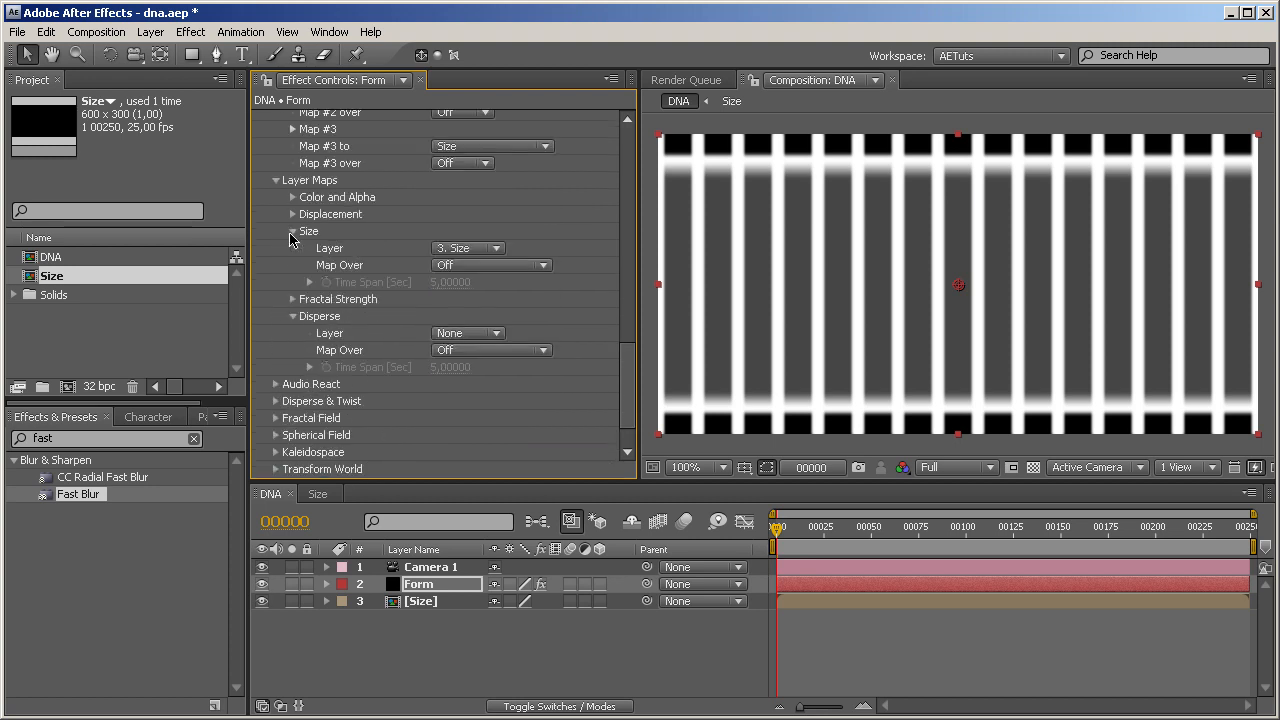
click(508, 266)
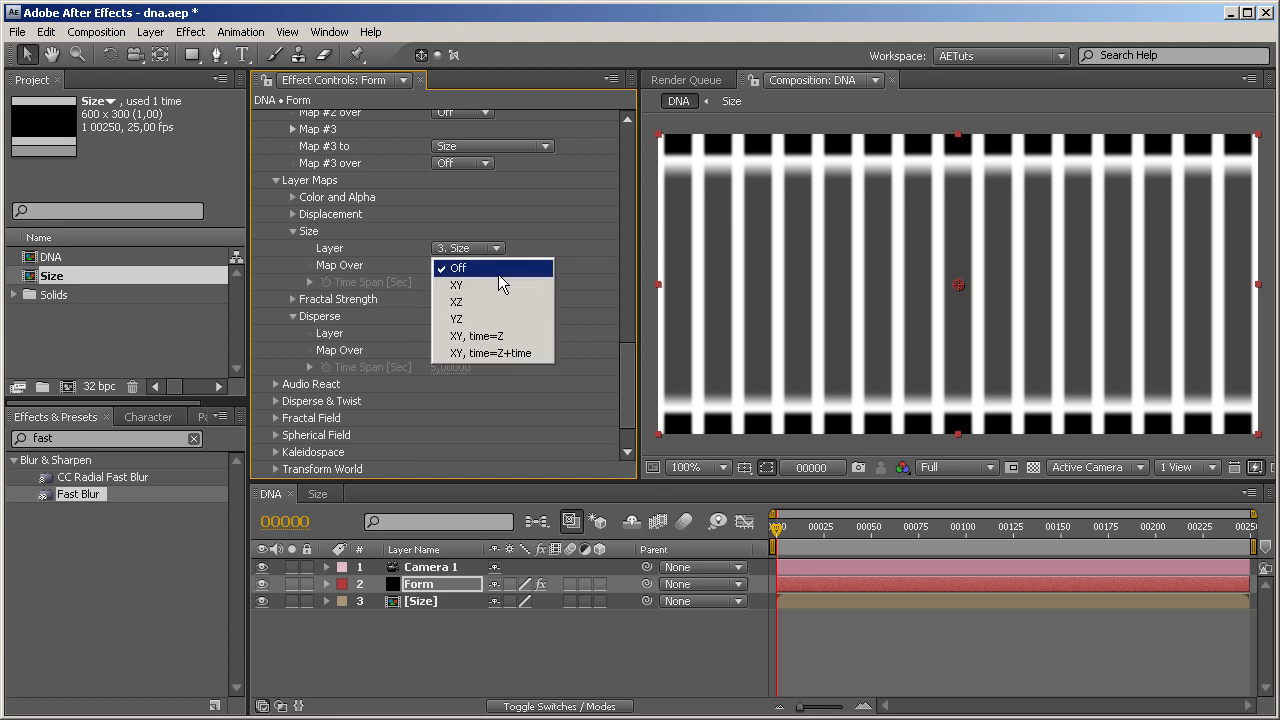
click(554, 238)
click(497, 250)
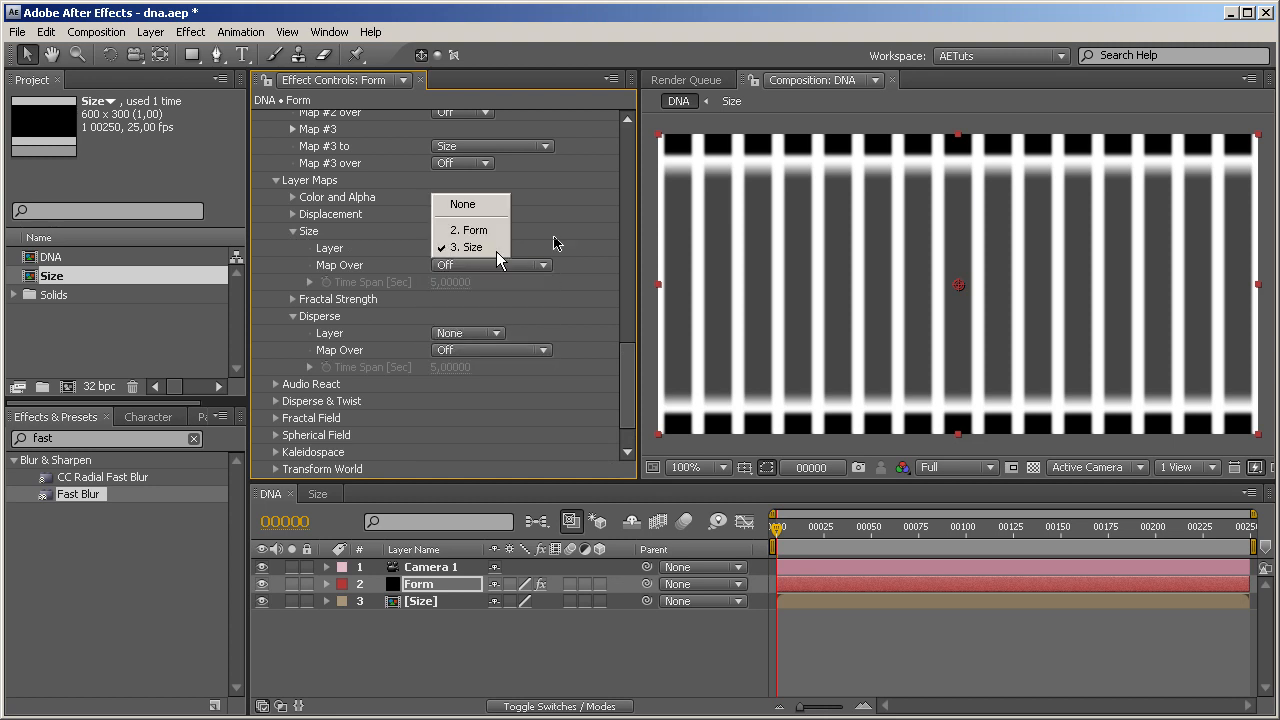
click(477, 249)
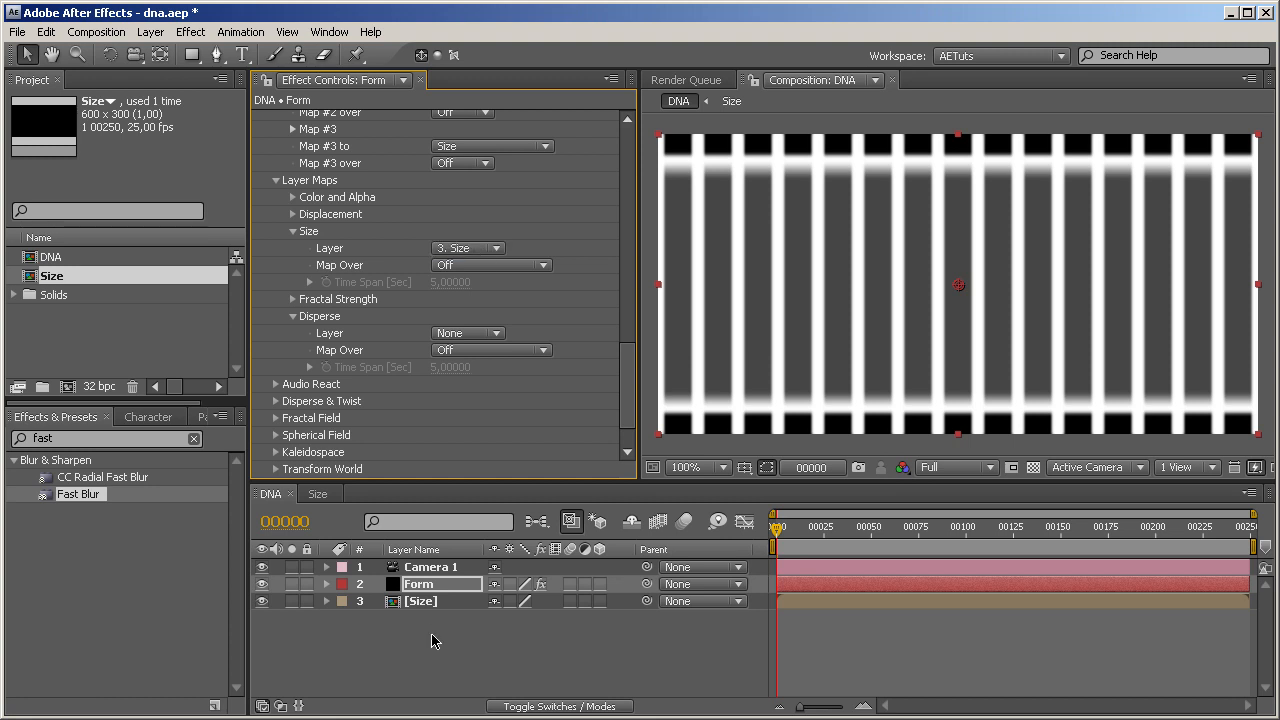
click(520, 266)
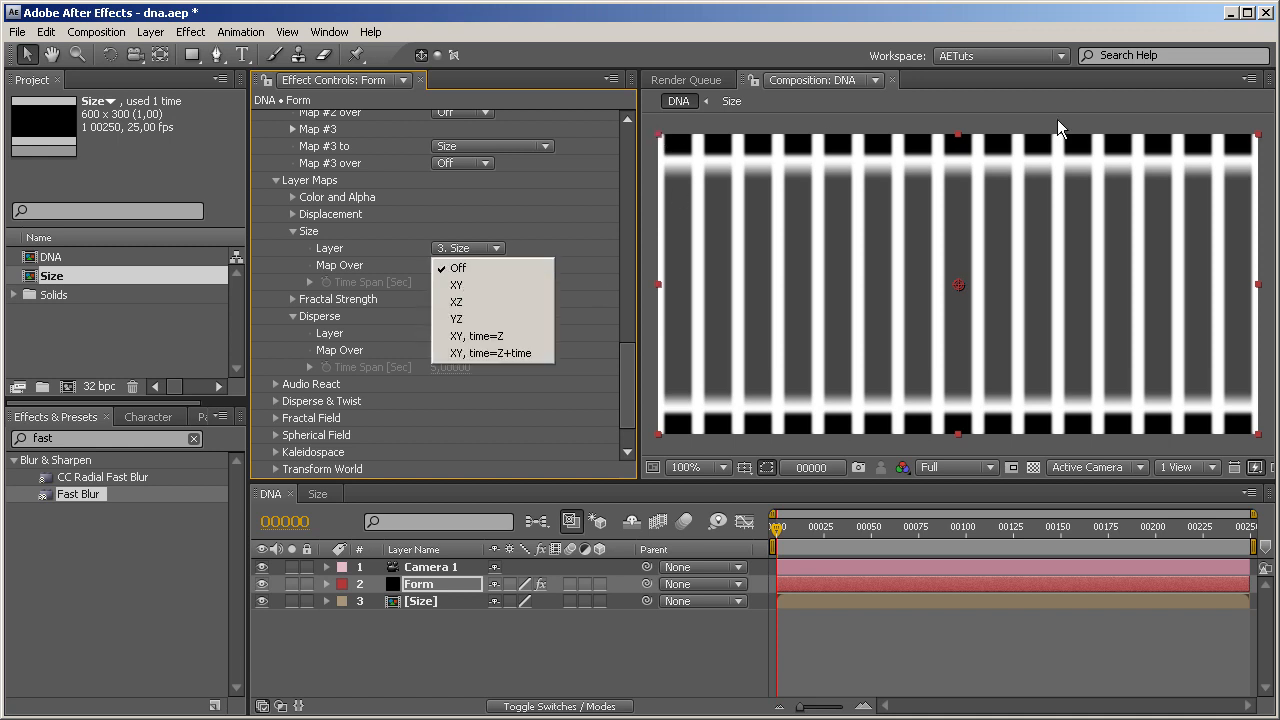
click(458, 285)
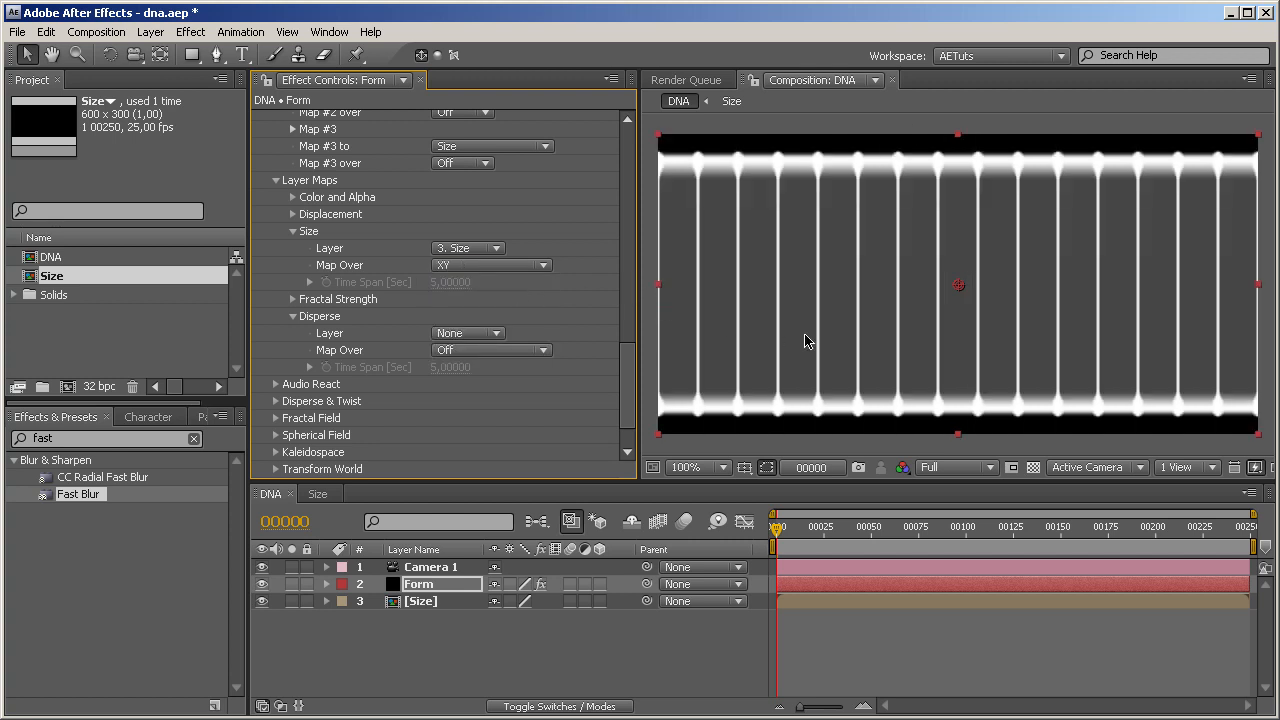
Increase the Form layer's particle Size to 13
click(412, 601)
click(433, 585)
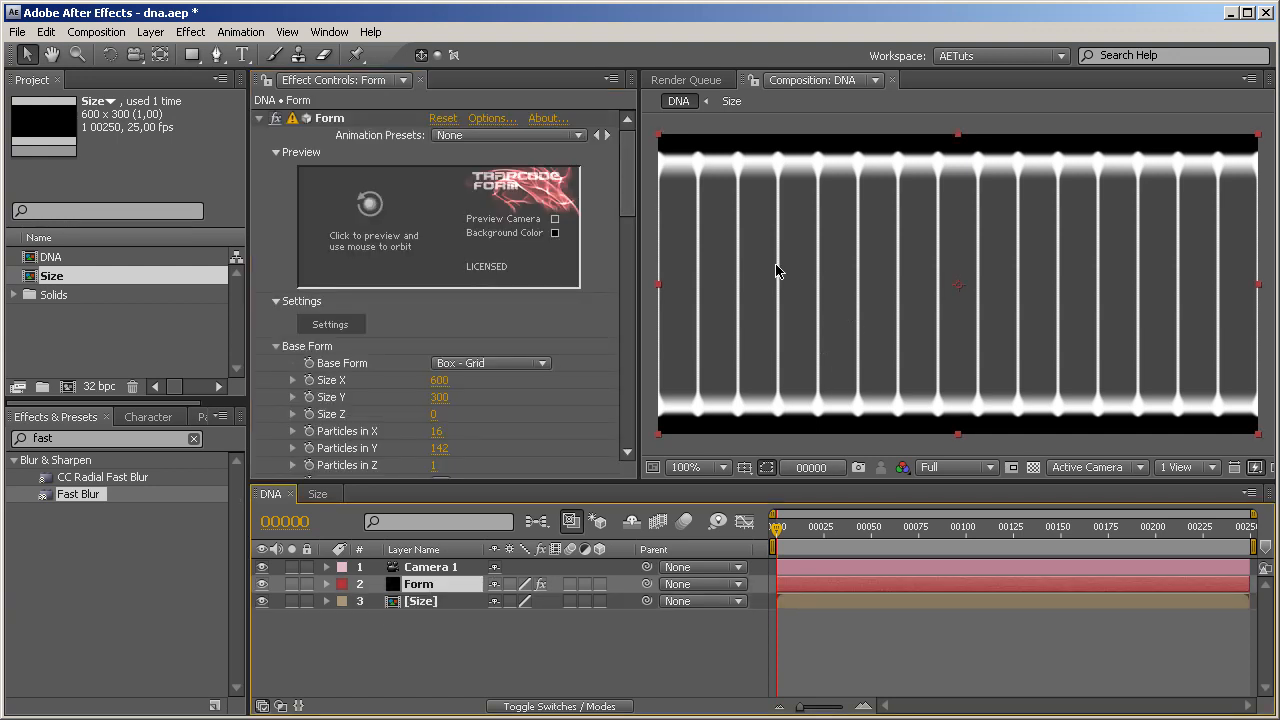
drag(630, 209, 627, 297)
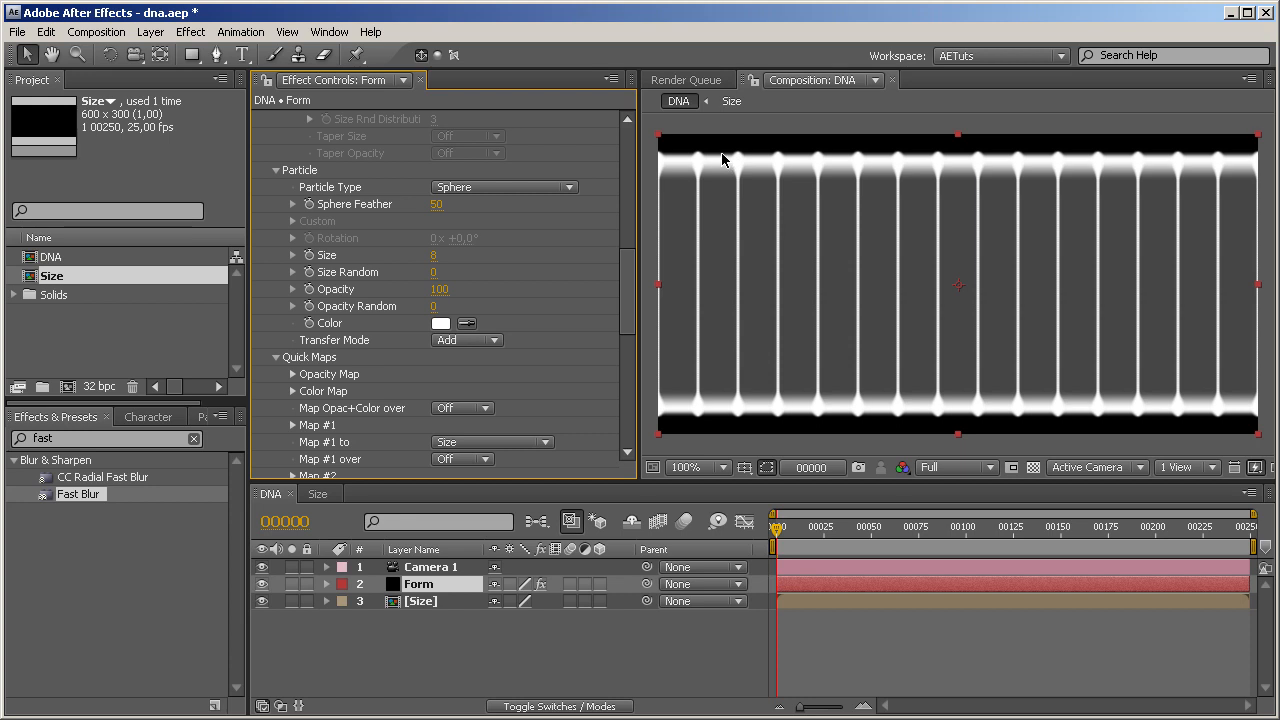
drag(434, 266, 480, 260)
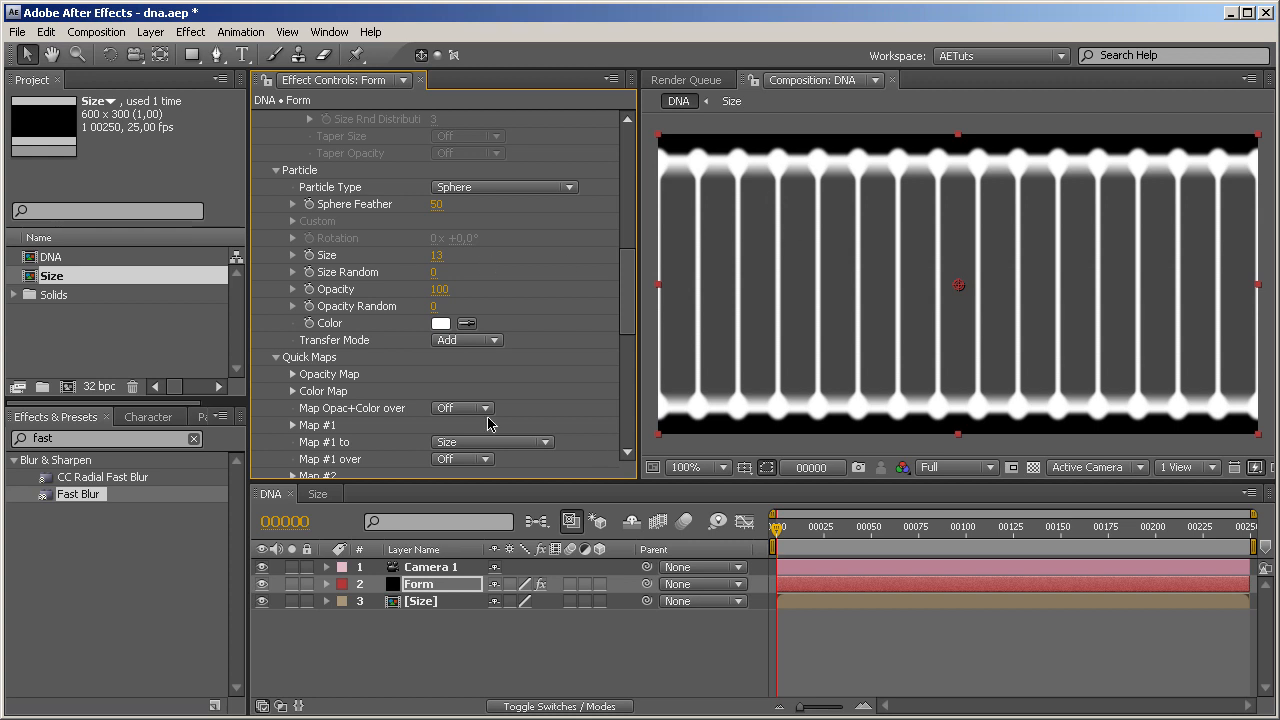
In the Size composition, narrow the white band of the upper solid's Colorama output cycle by moving its color markers closer together
click(320, 493)
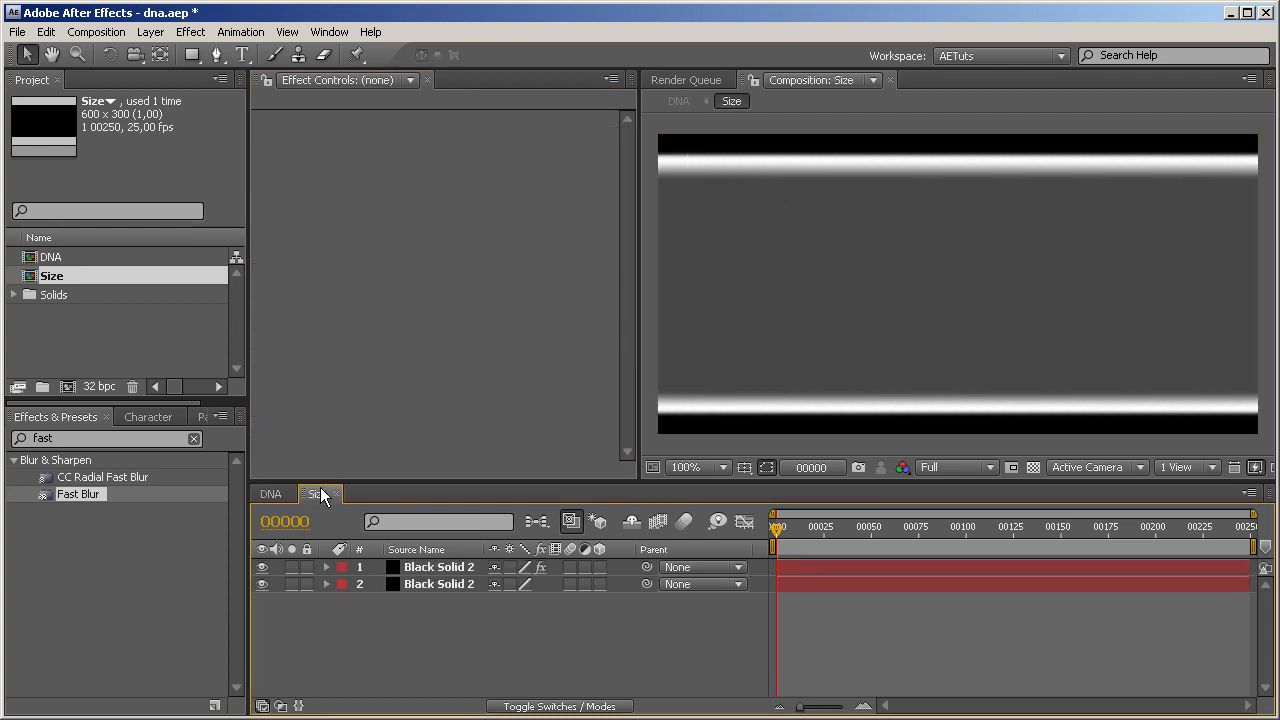
click(445, 570)
click(260, 137)
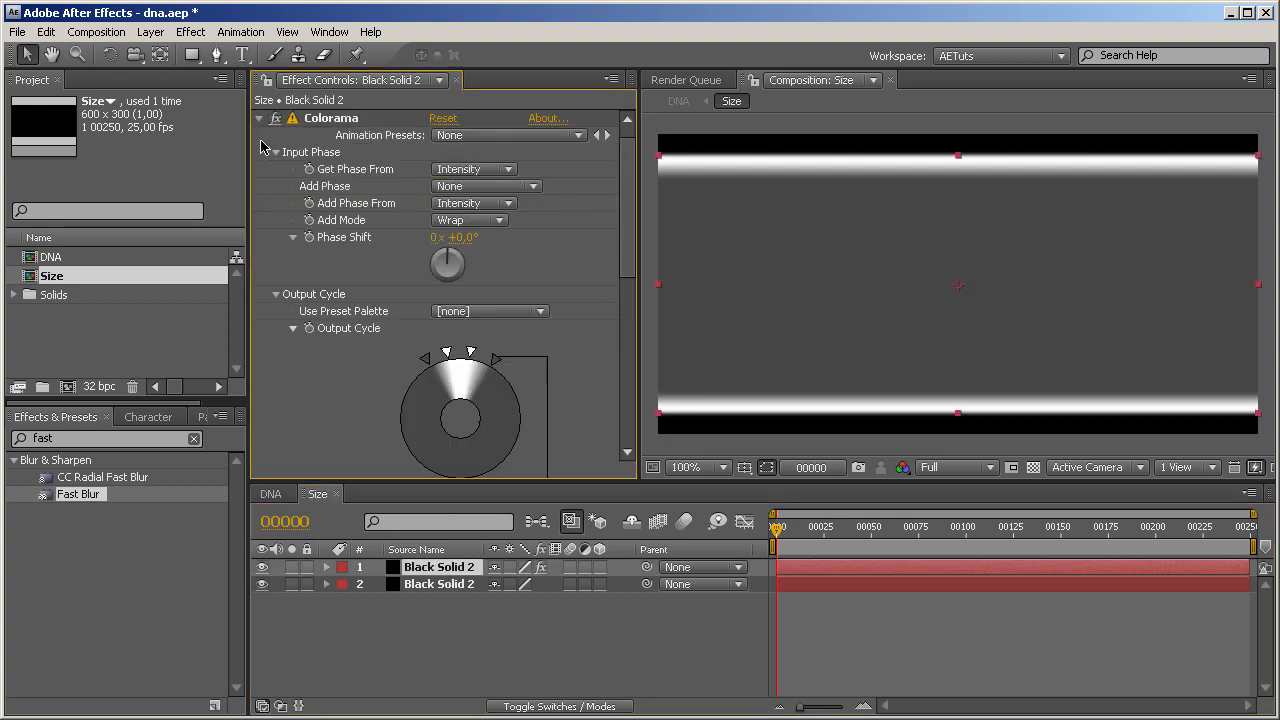
drag(425, 366, 454, 356)
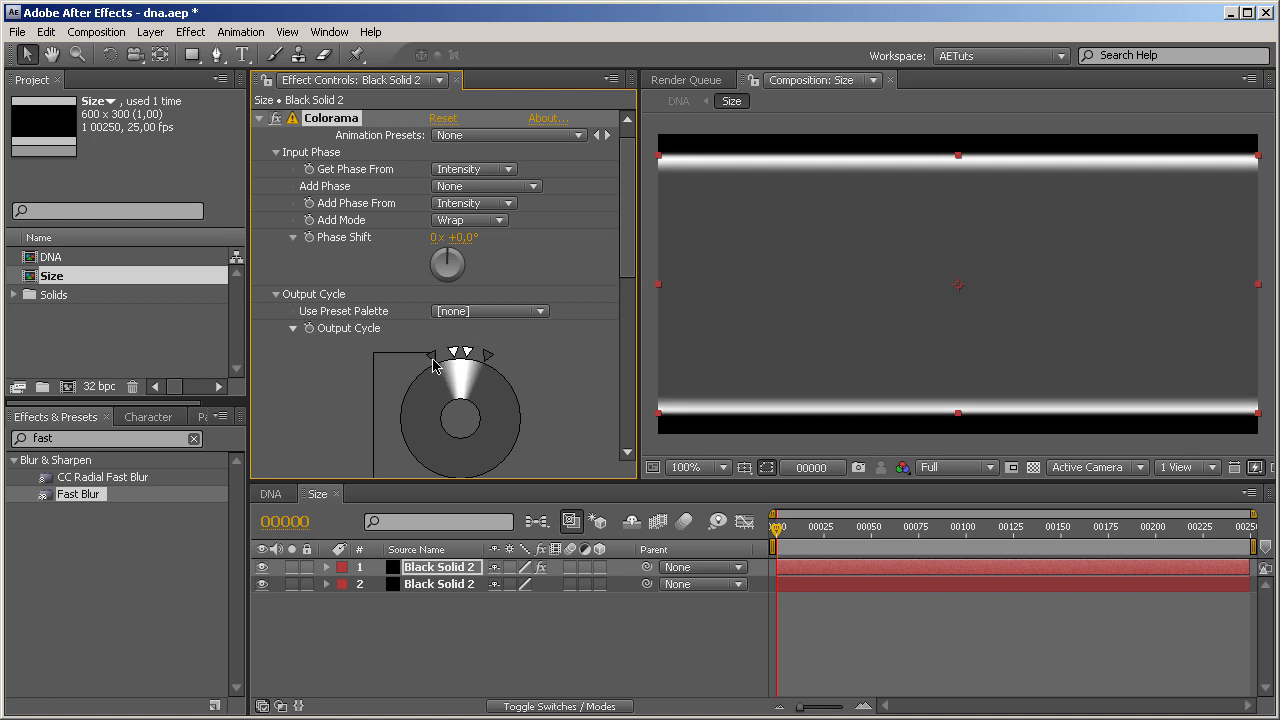
click(488, 357)
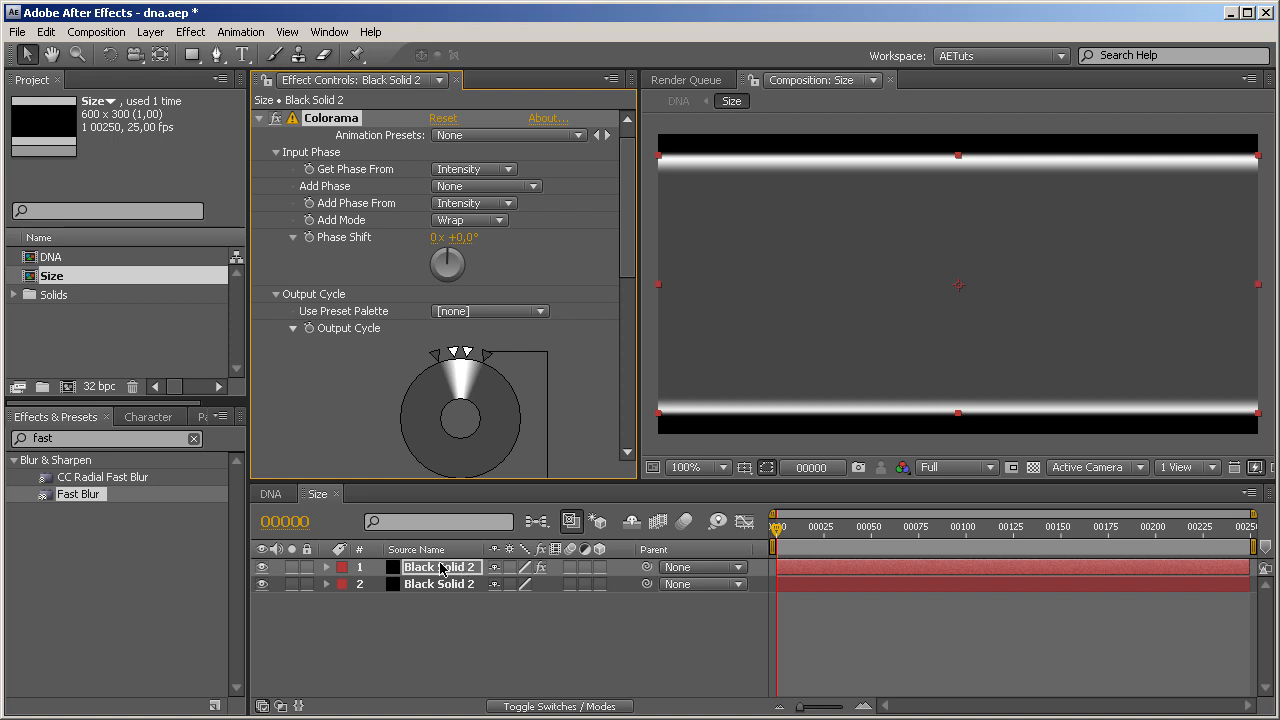
Hide the Size layer in the DNA composition and set Form's base form to Size X 500 and Size Y 200
click(270, 494)
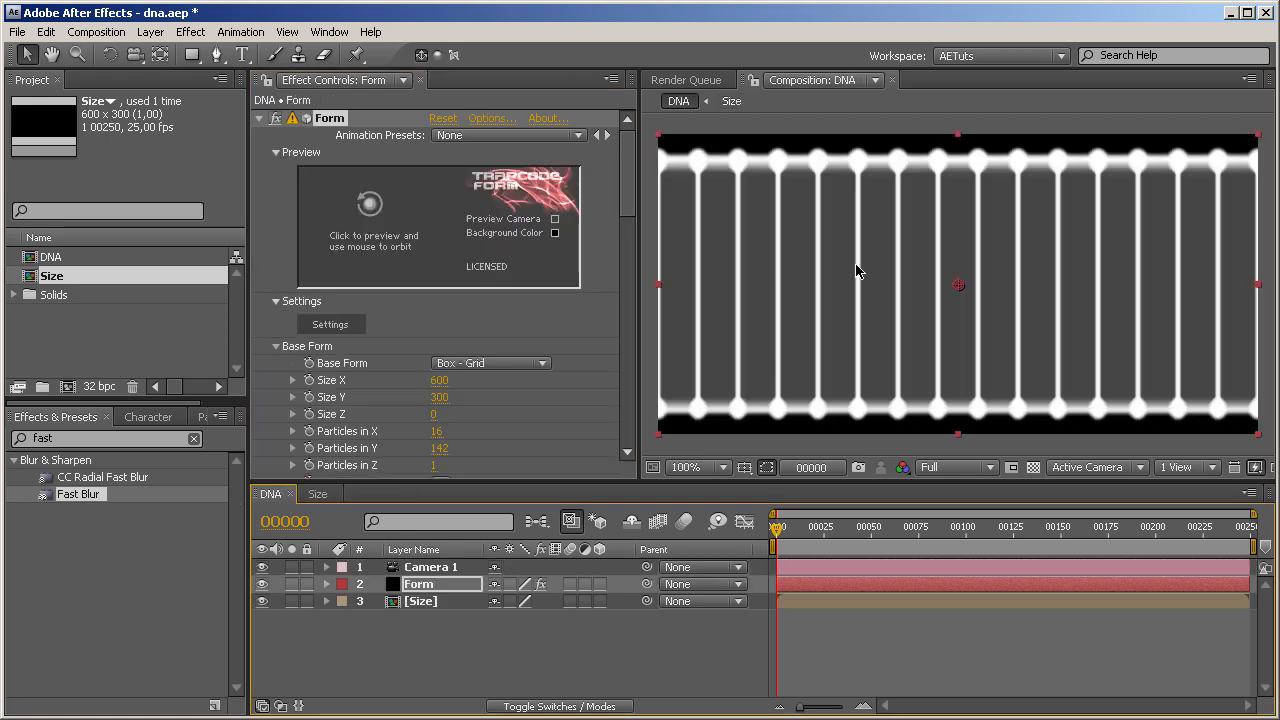
click(263, 601)
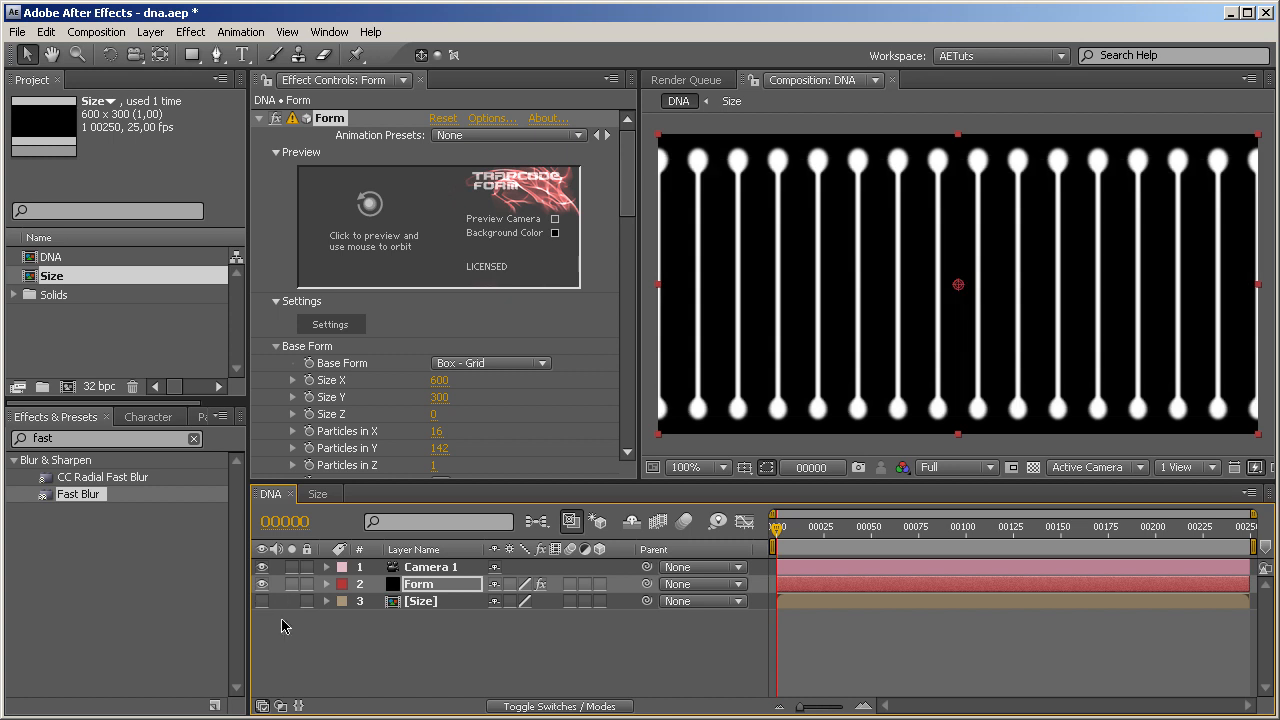
click(438, 588)
click(439, 380)
text(500)
key(Tab)
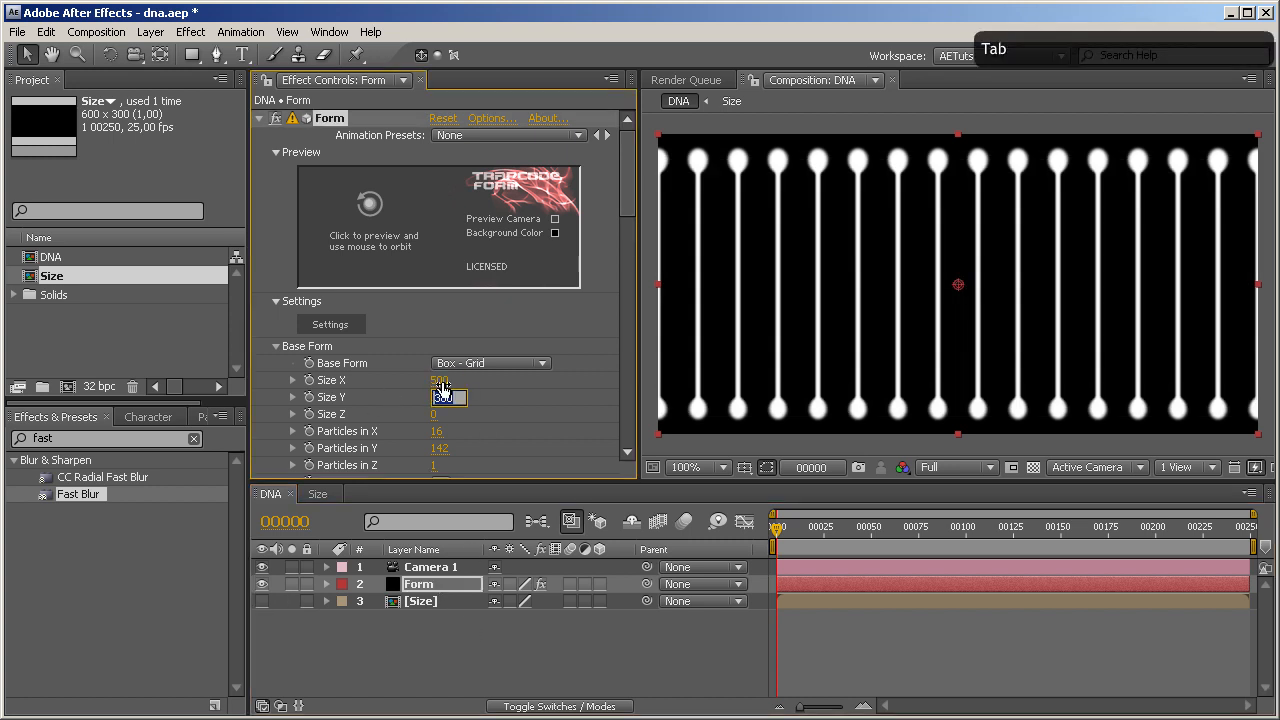
text(200)
key(Return)
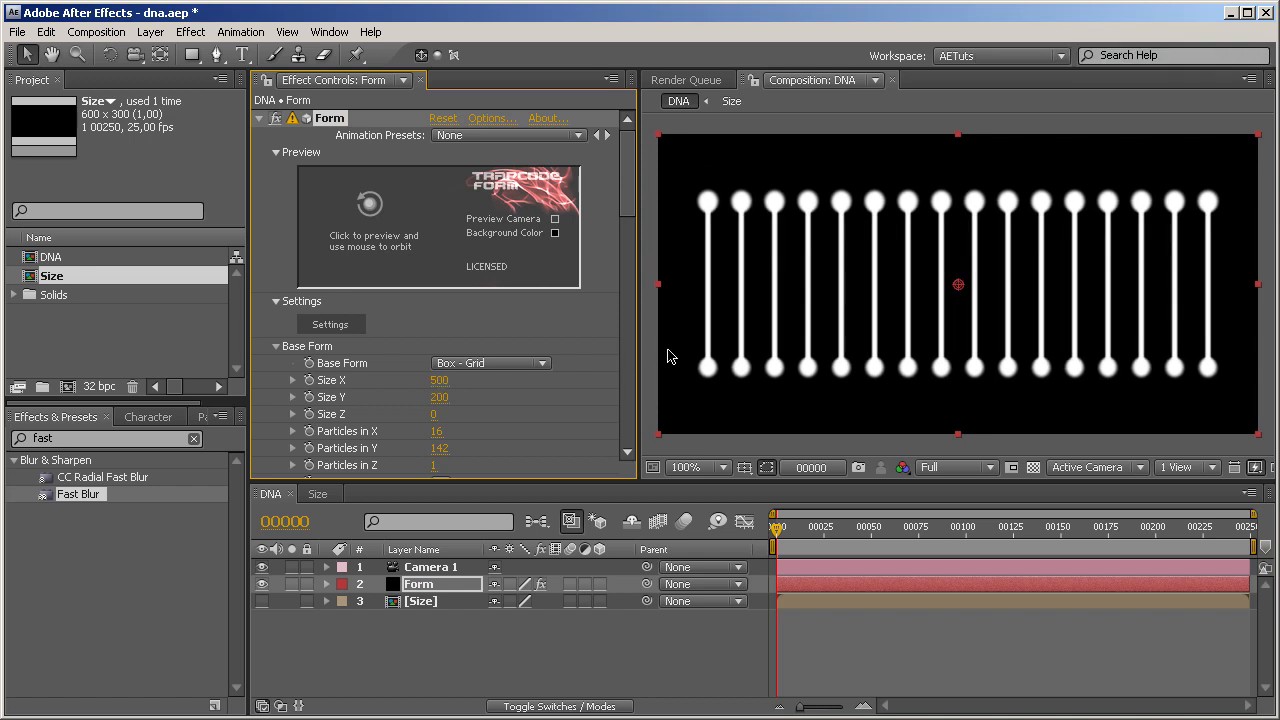
Set Form's Particles in Y to 80 and its Twist to 13
scroll(629, 224, down, 3)
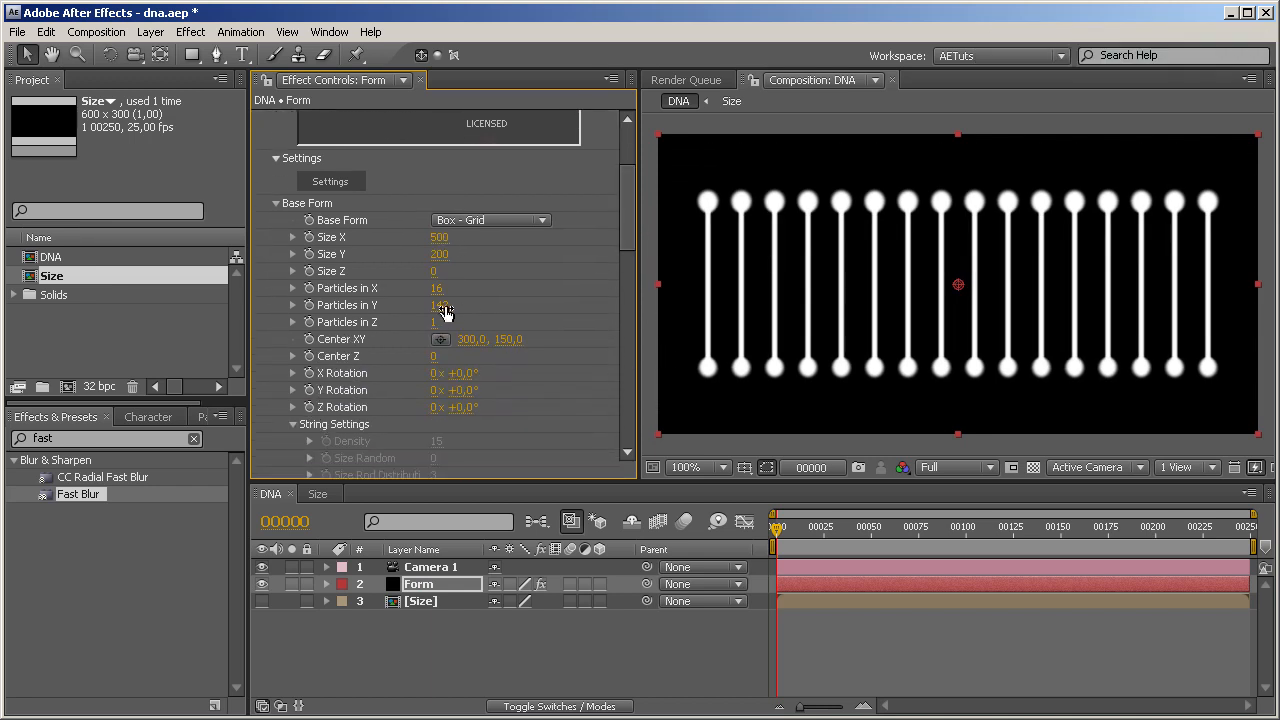
drag(436, 305, 377, 305)
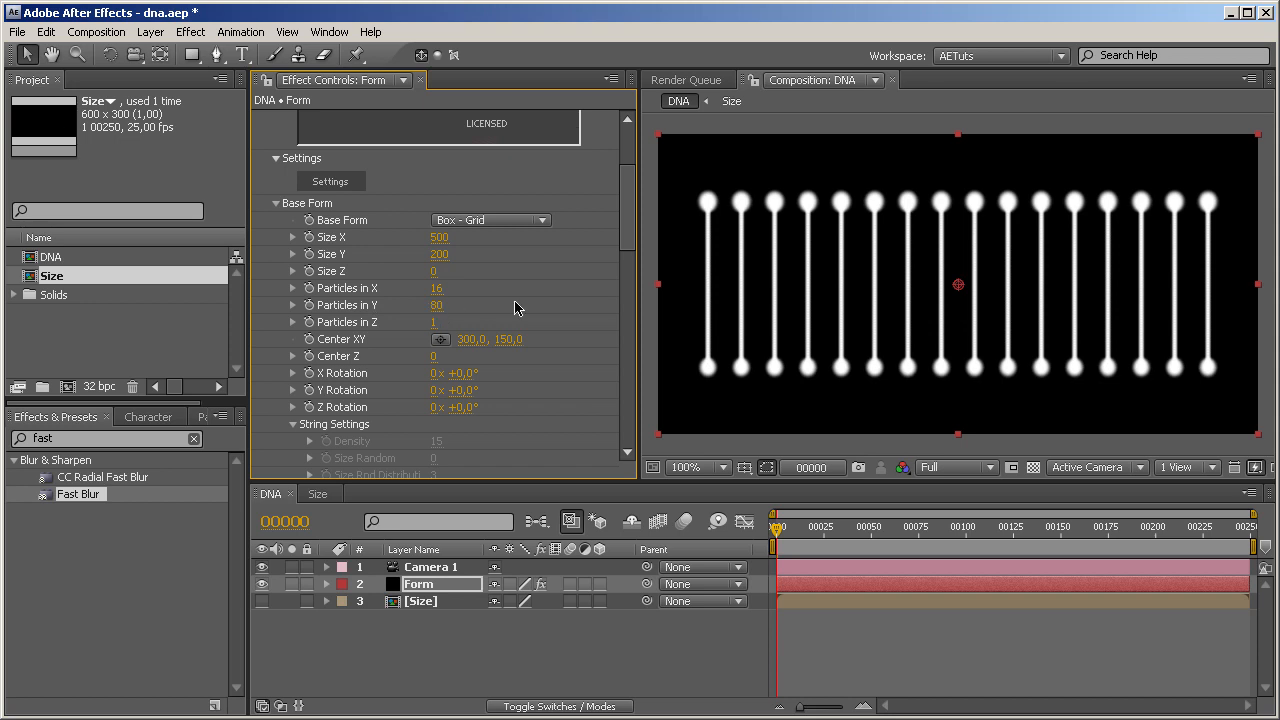
drag(626, 231, 611, 426)
click(277, 351)
drag(434, 385, 557, 384)
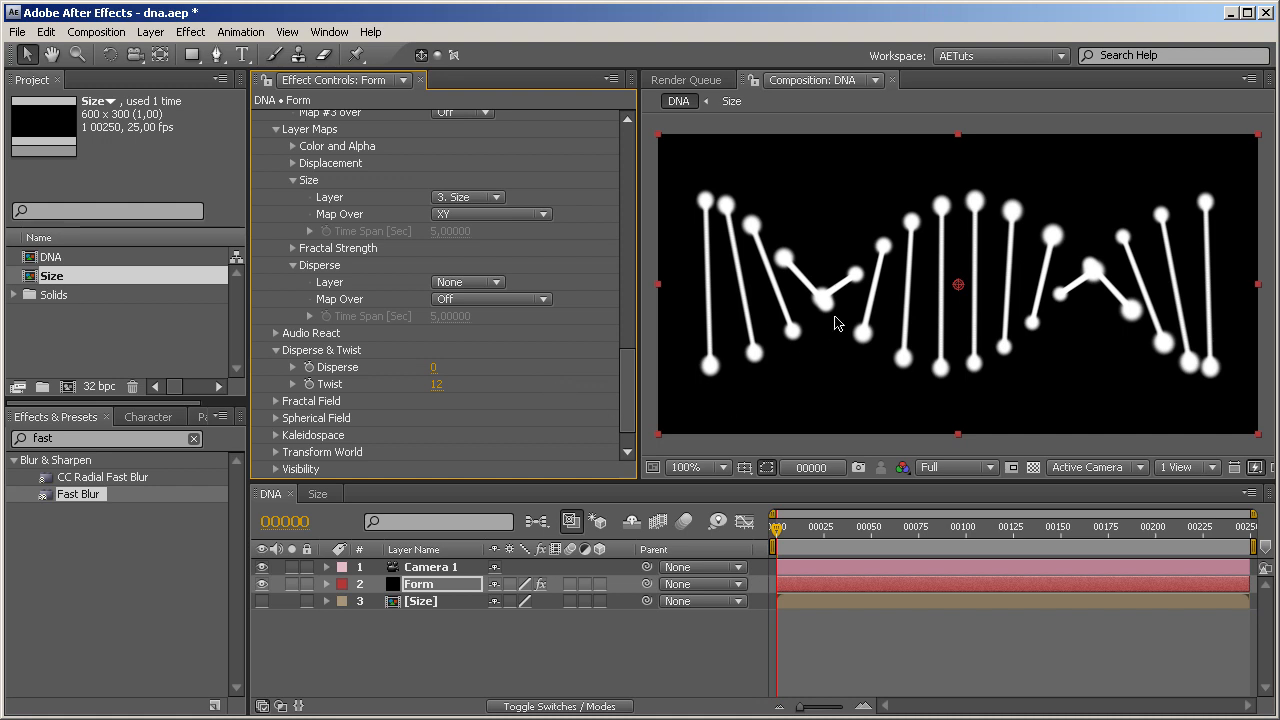
drag(437, 386, 404, 353)
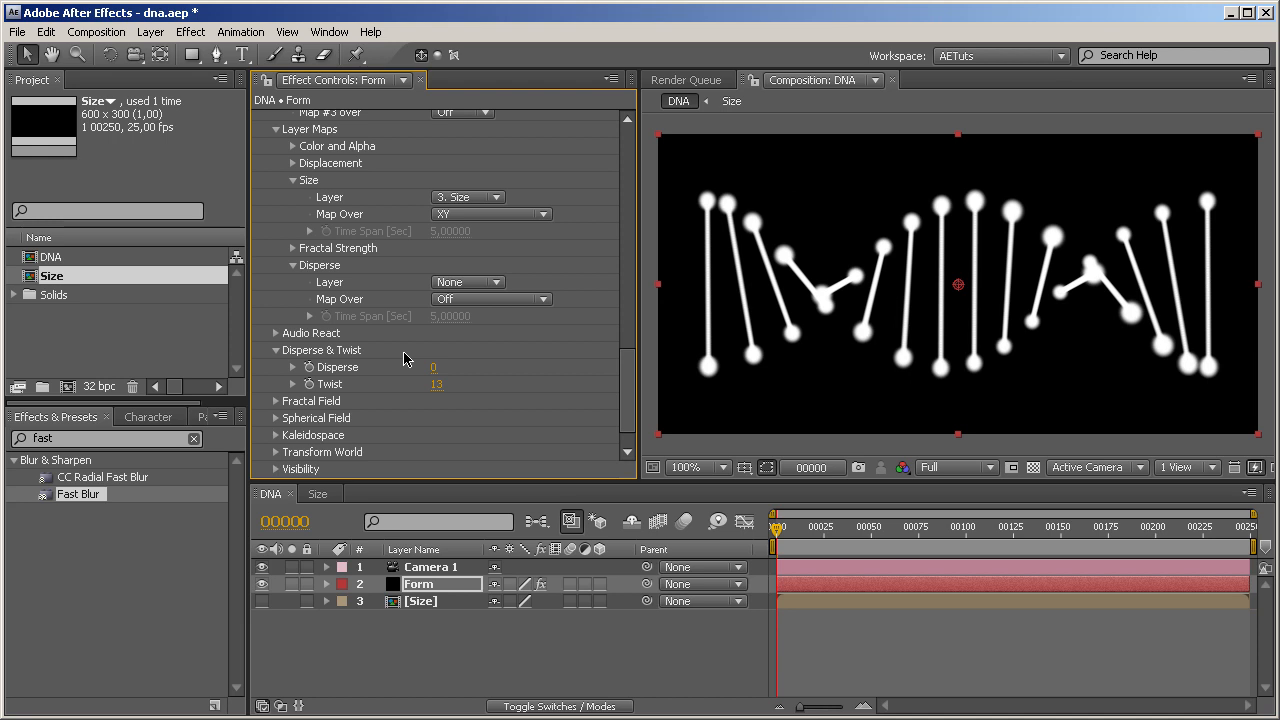
Try a base form X Rotation of 258° and raise Form's Particles in X to 26
drag(622, 376, 624, 191)
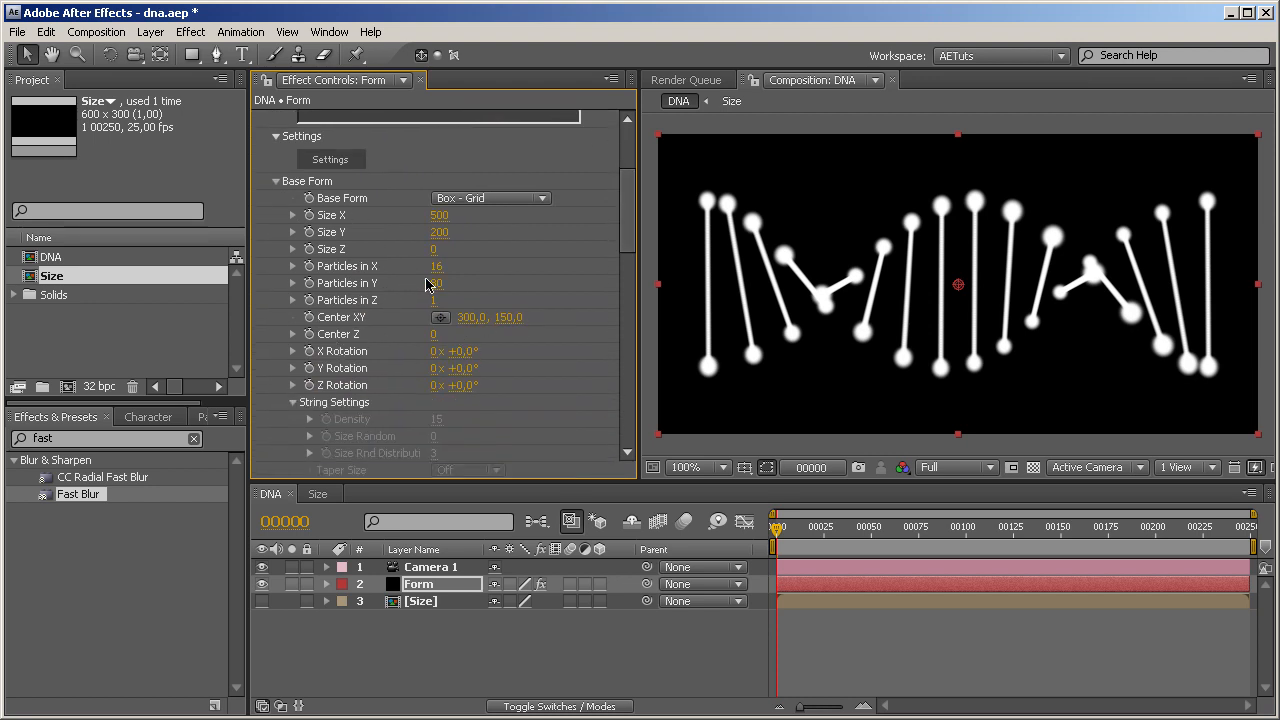
drag(465, 356, 705, 333)
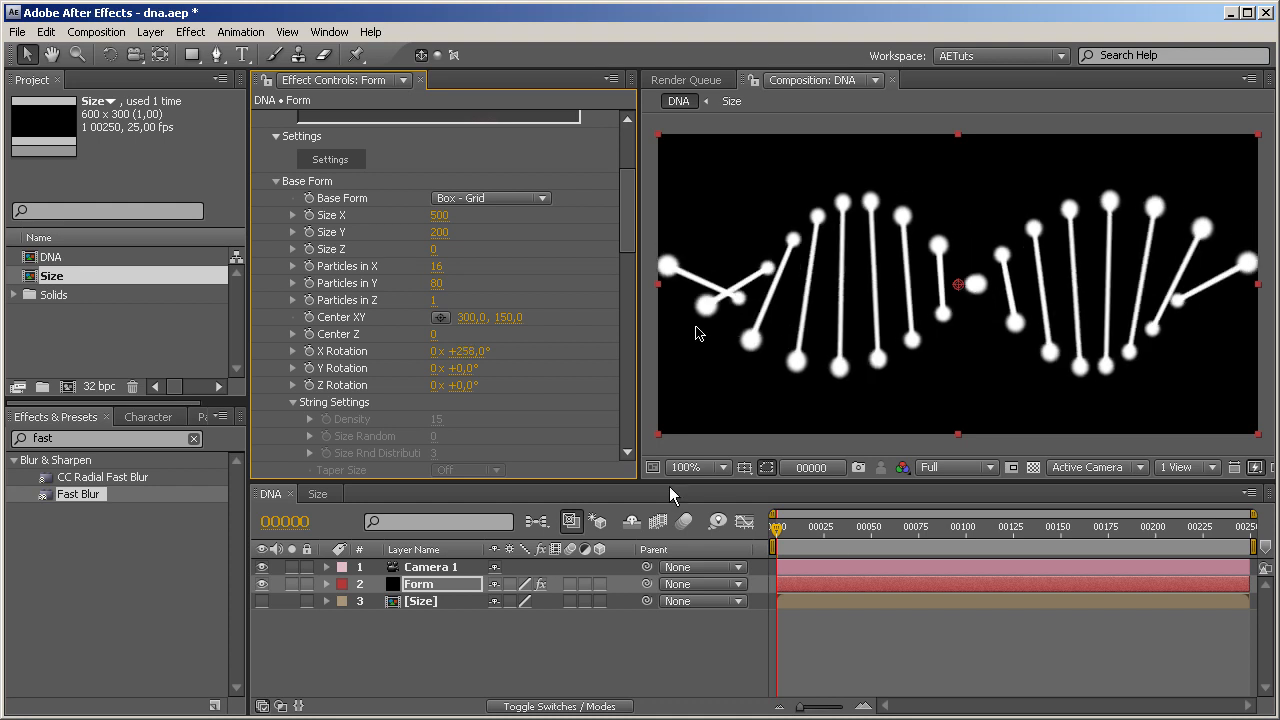
drag(440, 266, 445, 266)
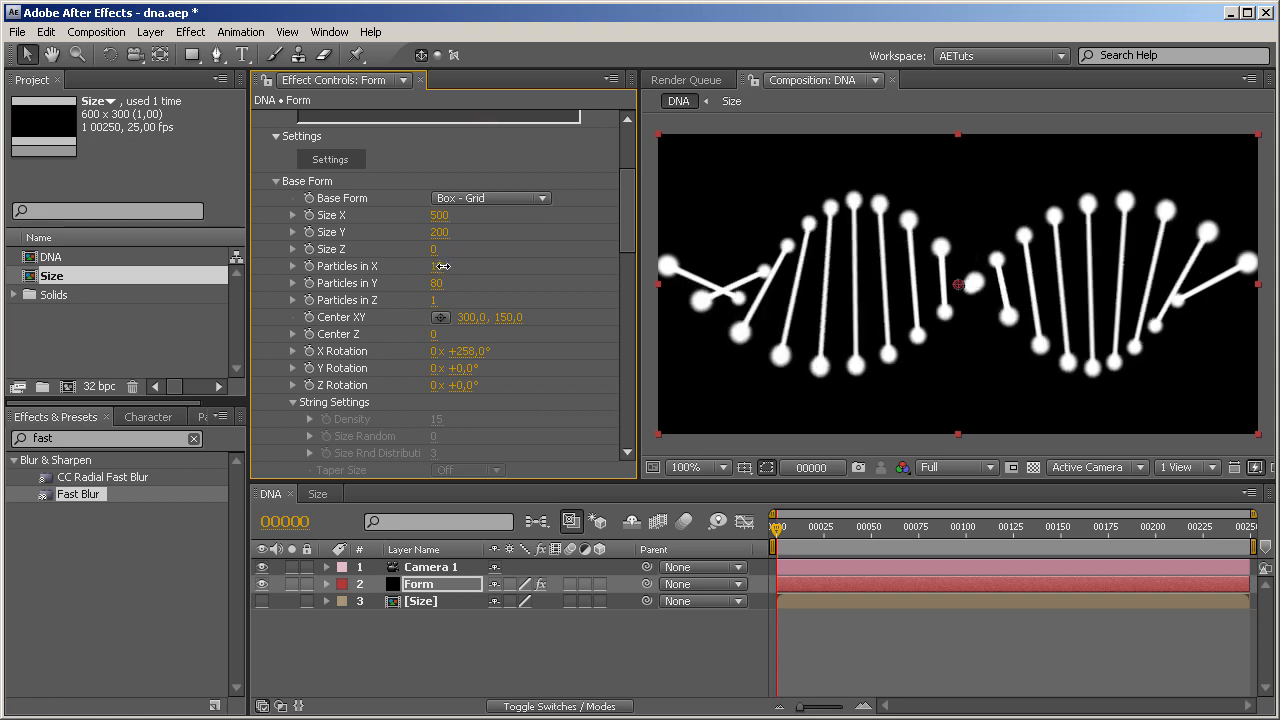
drag(445, 266, 449, 266)
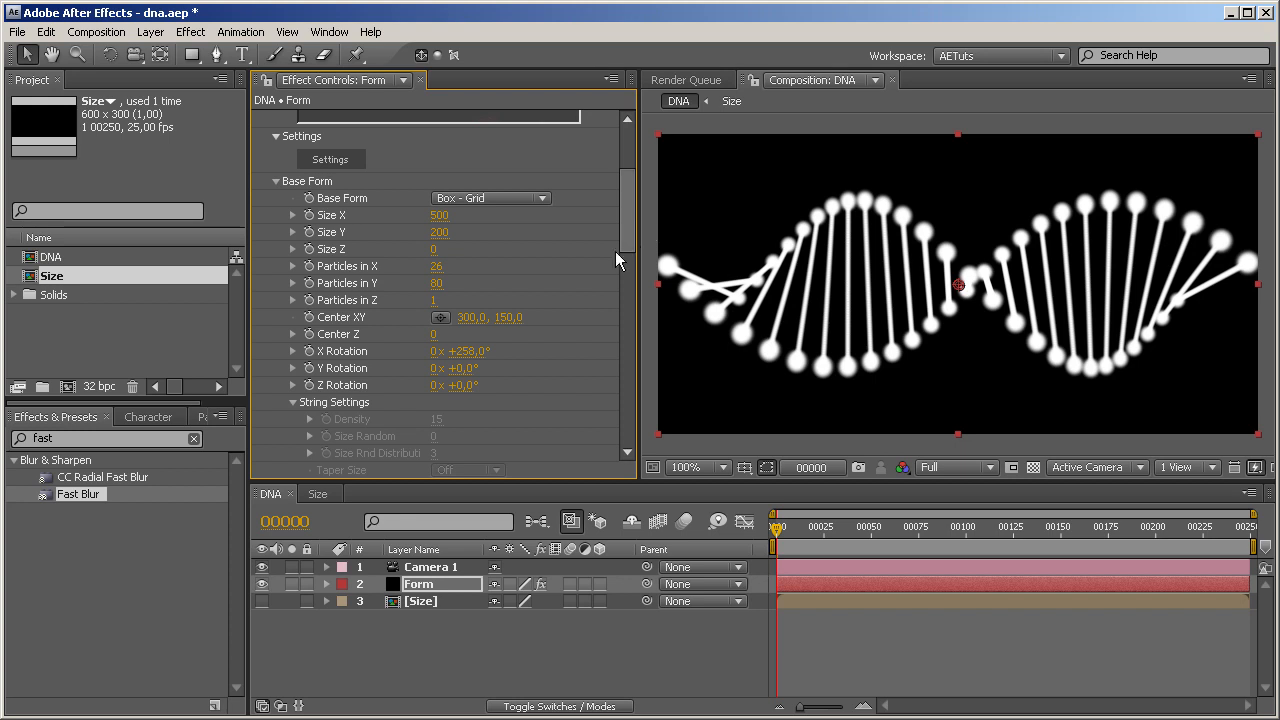
Test the strand's spin around X once more, and reset the base form's X Rotation to 0°
drag(466, 352, 558, 338)
click(472, 352)
text(0)
key(Return)
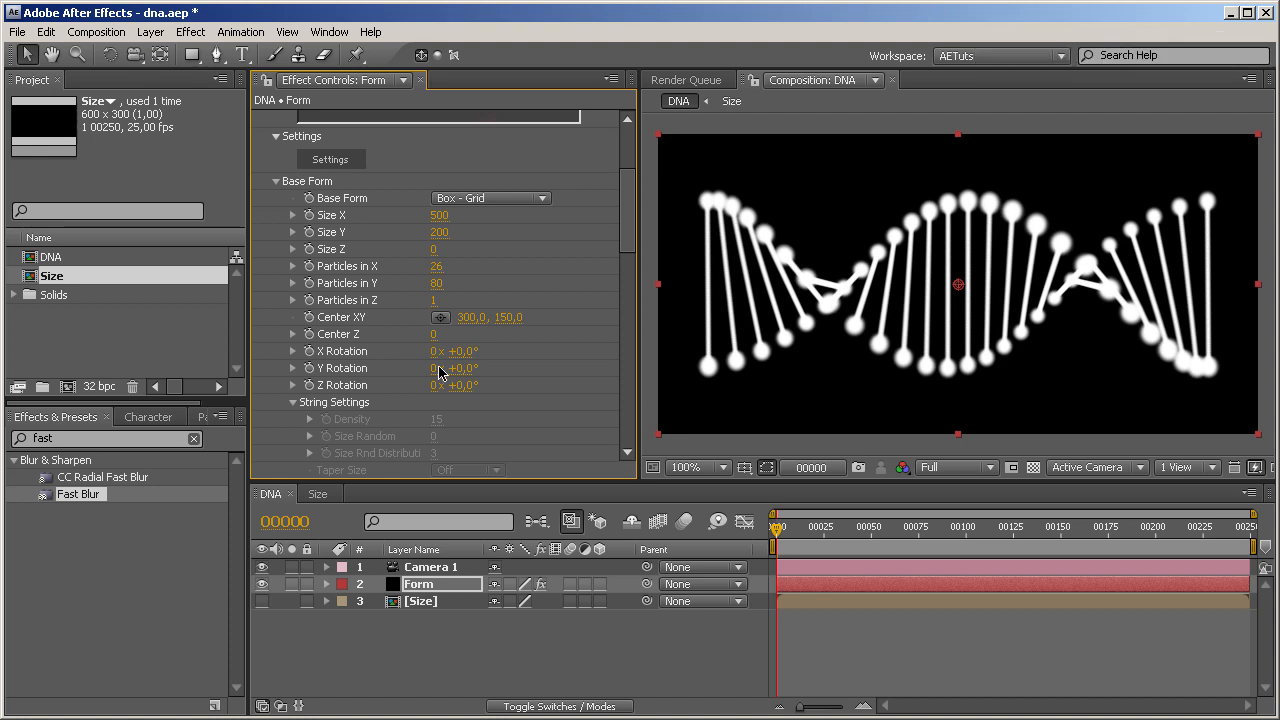
Keyframe Form's X Rotation from 0 at the first frame to 3 revolutions at frame 249, and scrub through the animation
click(310, 352)
drag(1024, 529, 1252, 529)
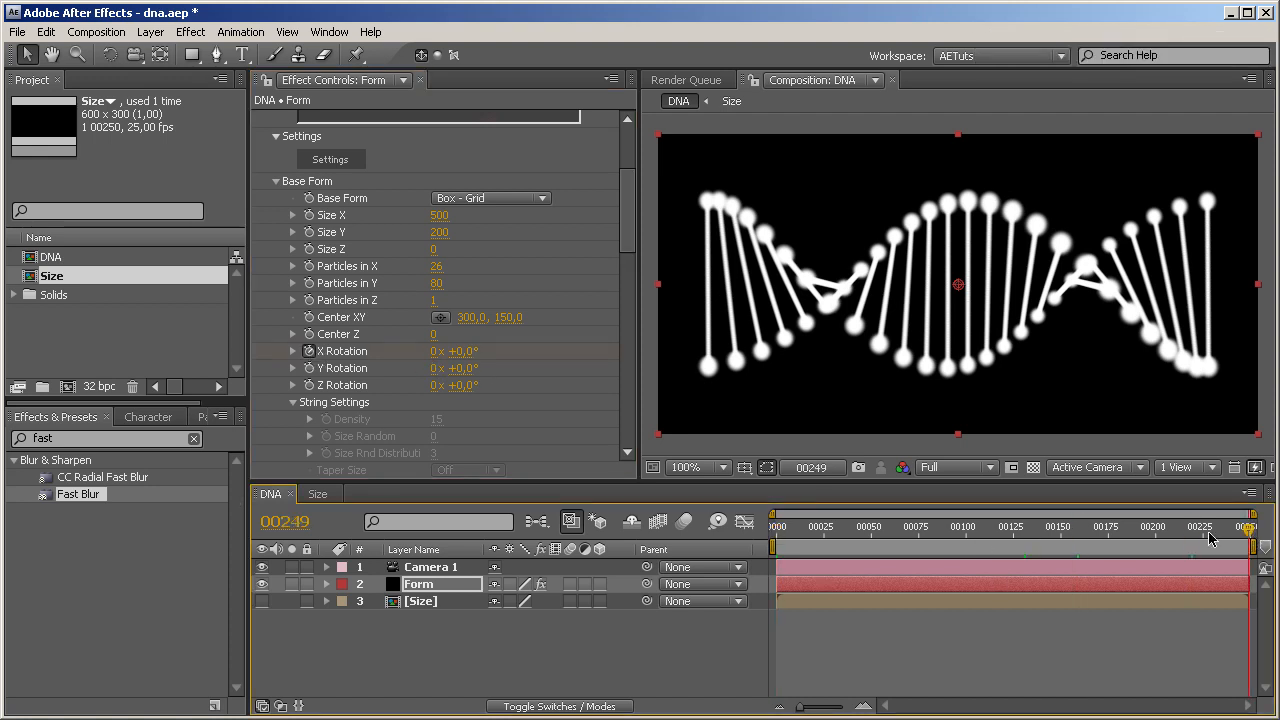
click(440, 352)
text(3)
key(Return)
drag(777, 528, 950, 516)
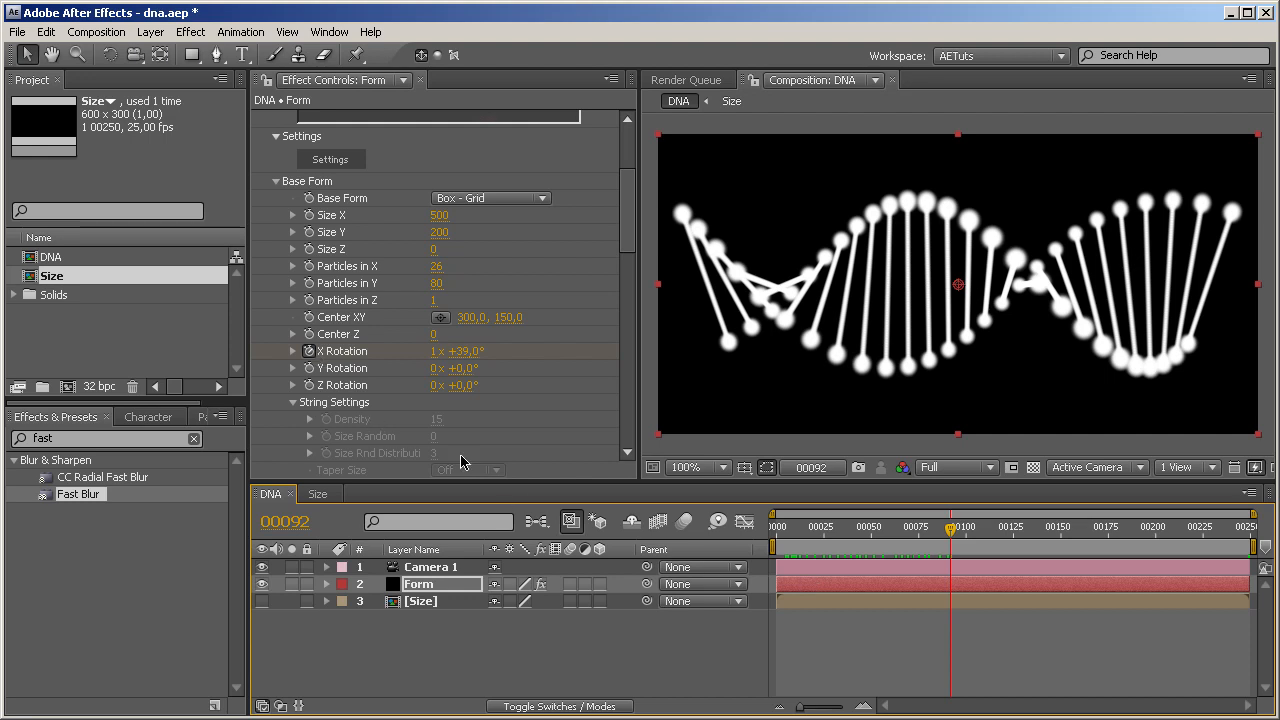
Return to the first frame and remove all X Rotation keyframes from Form
click(783, 528)
drag(783, 528, 730, 528)
click(309, 351)
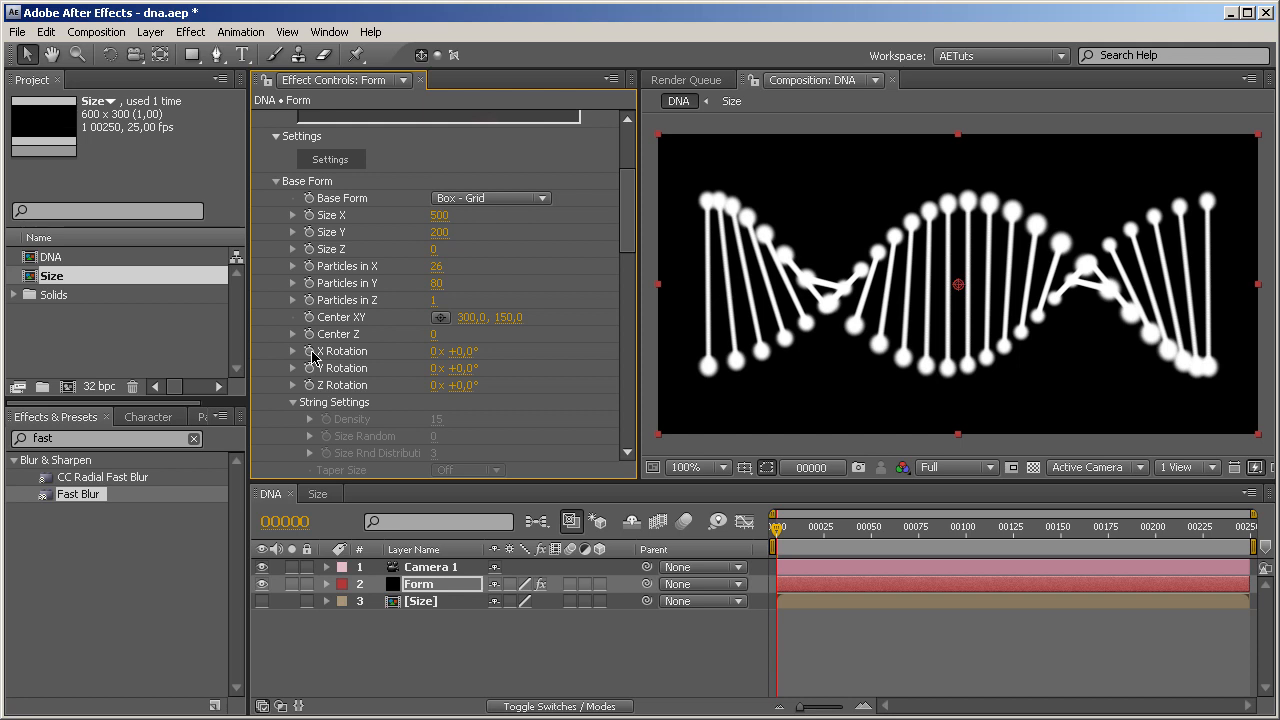
Drive Form's X Rotation with the expression "time * 100" and save the project
alt+click(312, 354)
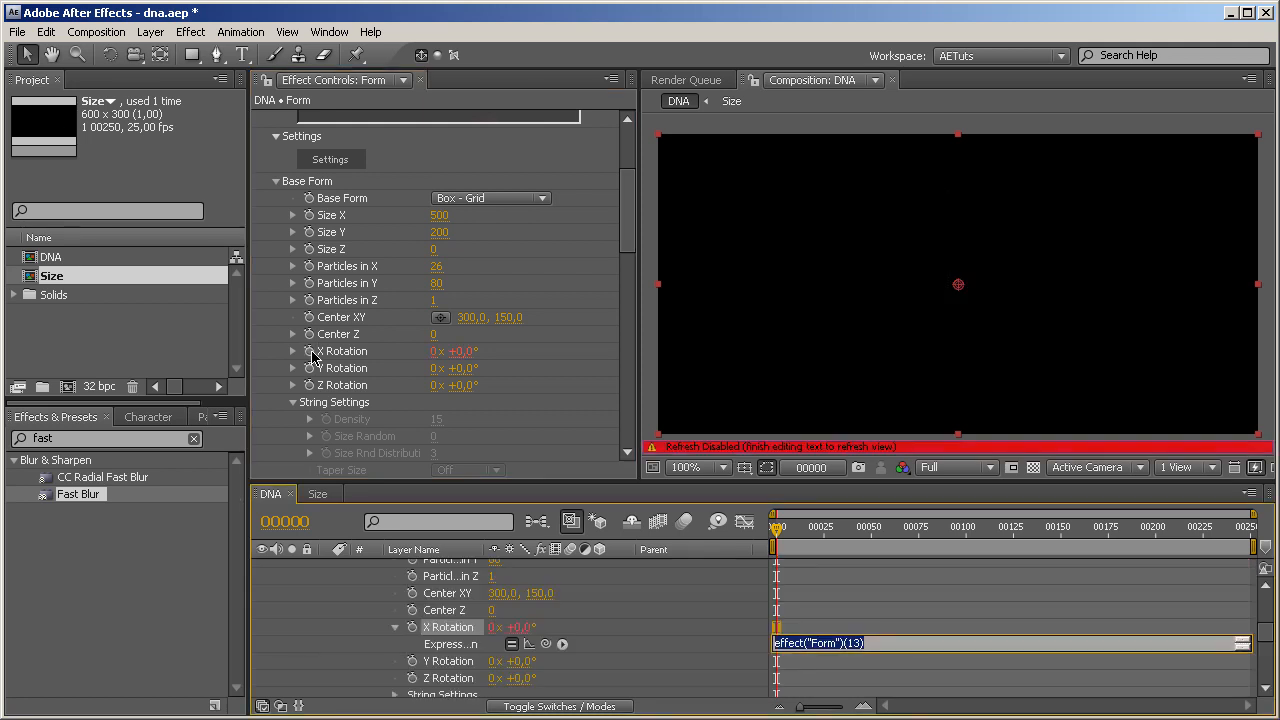
text(tim)
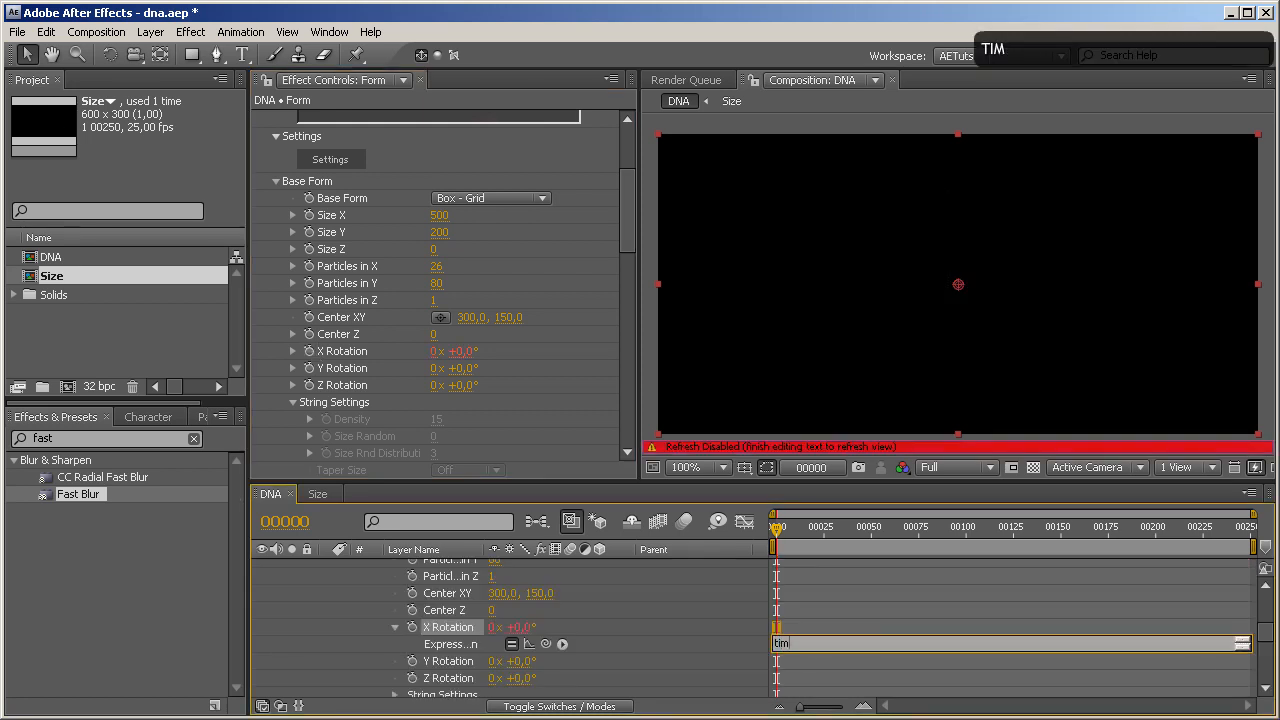
text(e *)
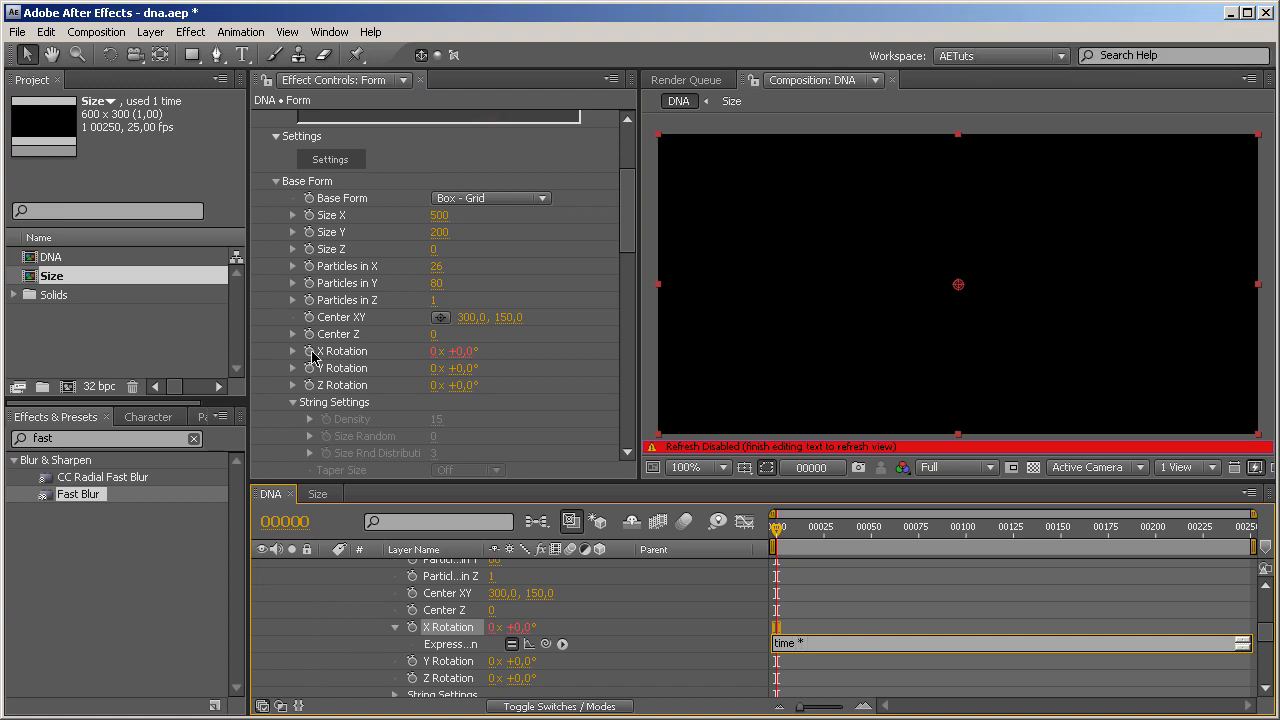
text( 100)
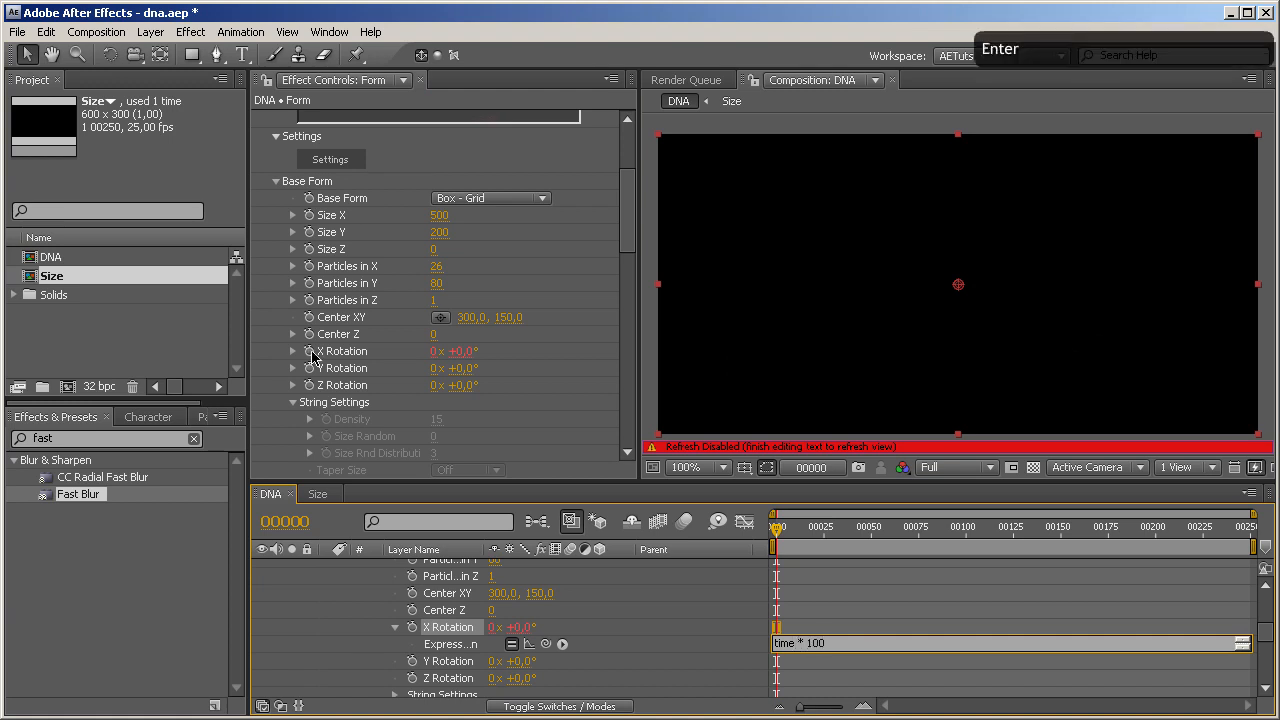
key(Return)
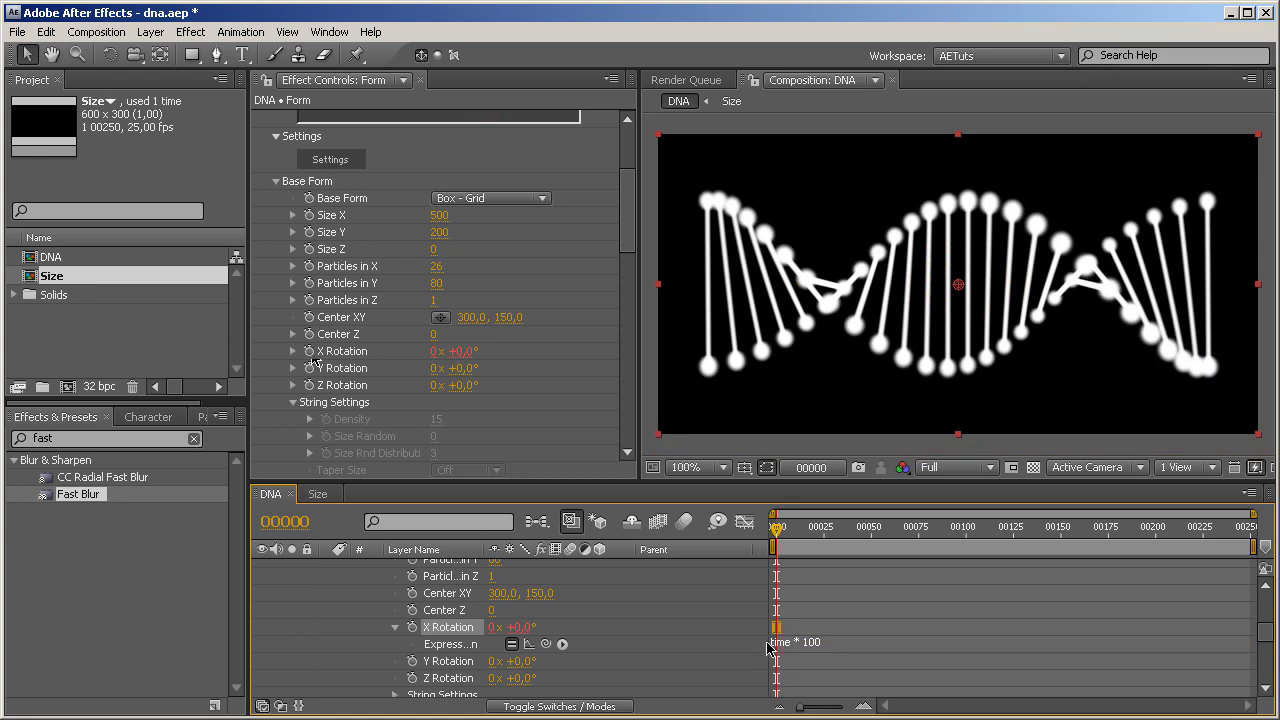
key(ctrl+s)
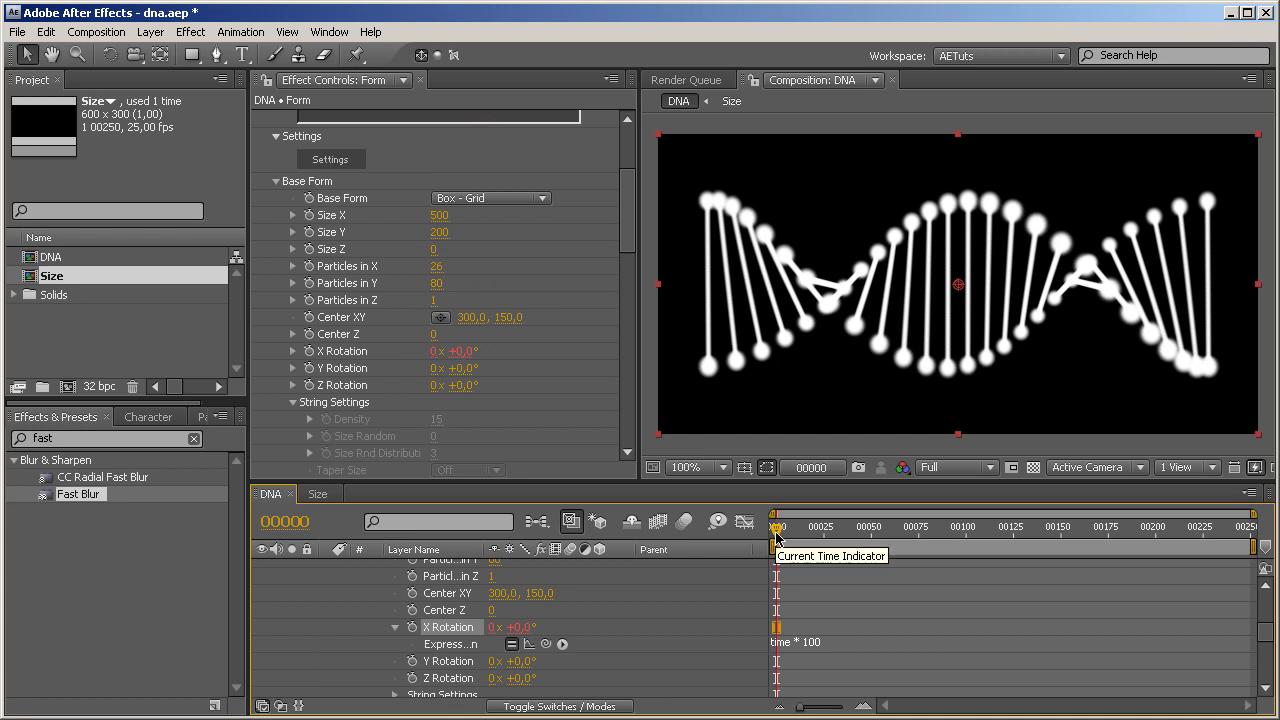
Switch the time display from frames to timecode and check Form's X Rotation at the 2-second mark
ctrl+click(300, 522)
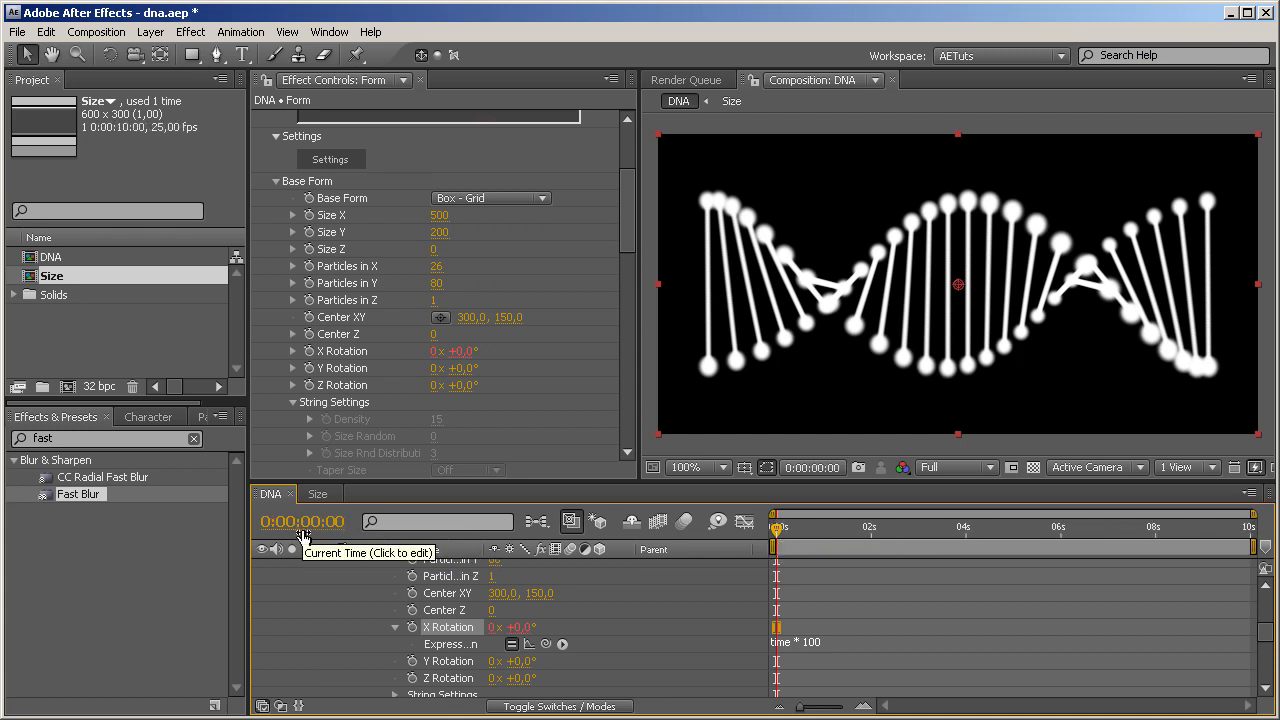
click(873, 532)
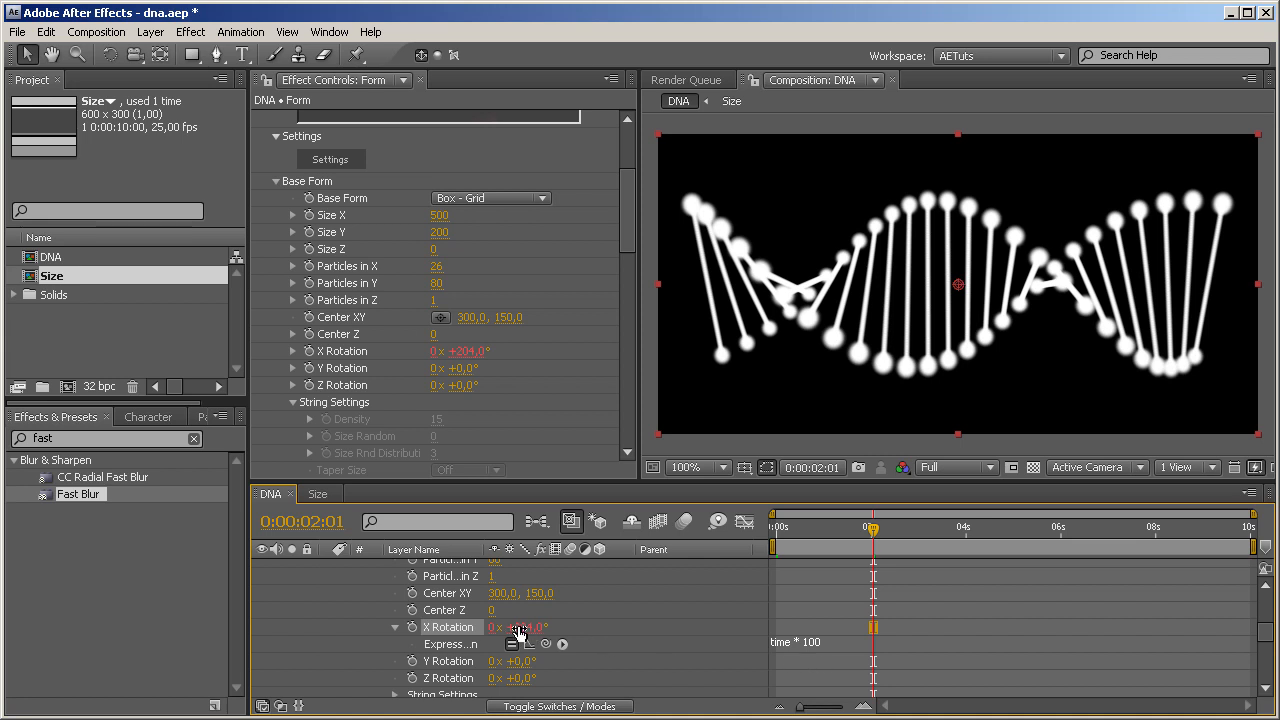
key(ctrl+Left)
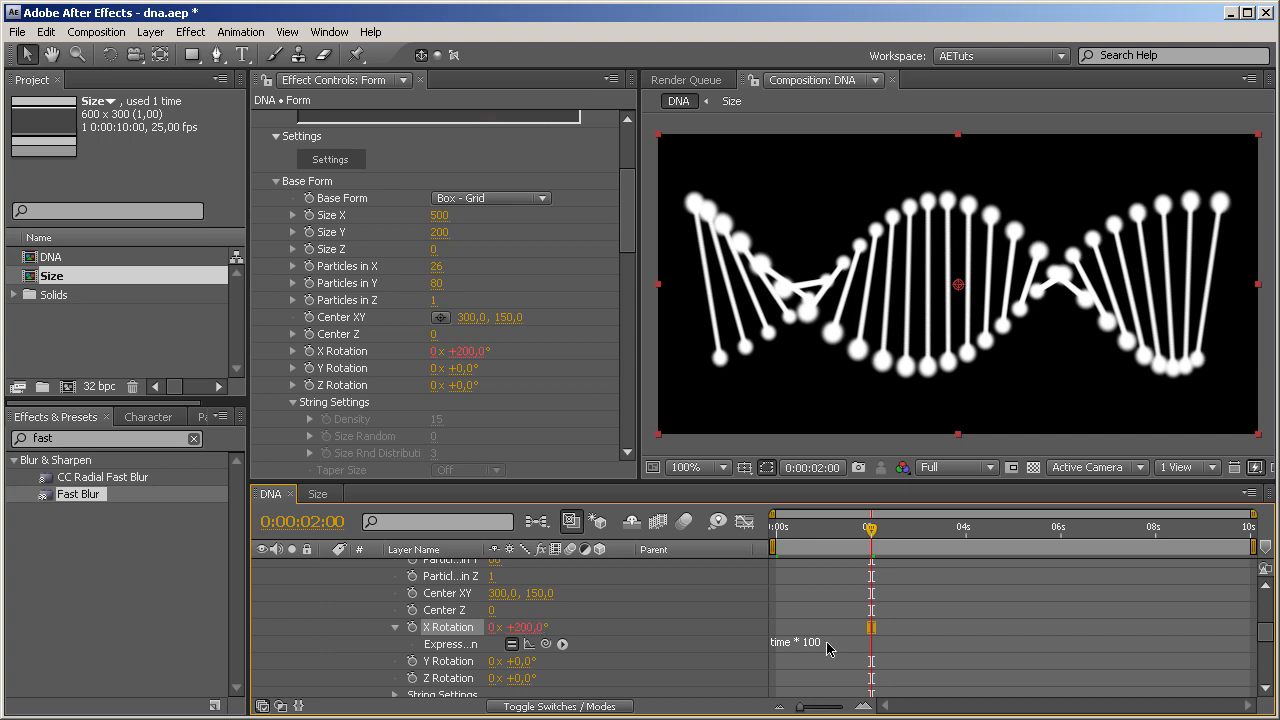
Set the DNA composition's duration to 30 seconds
click(1249, 493)
click(1130, 590)
drag(577, 471, 535, 472)
text(30)
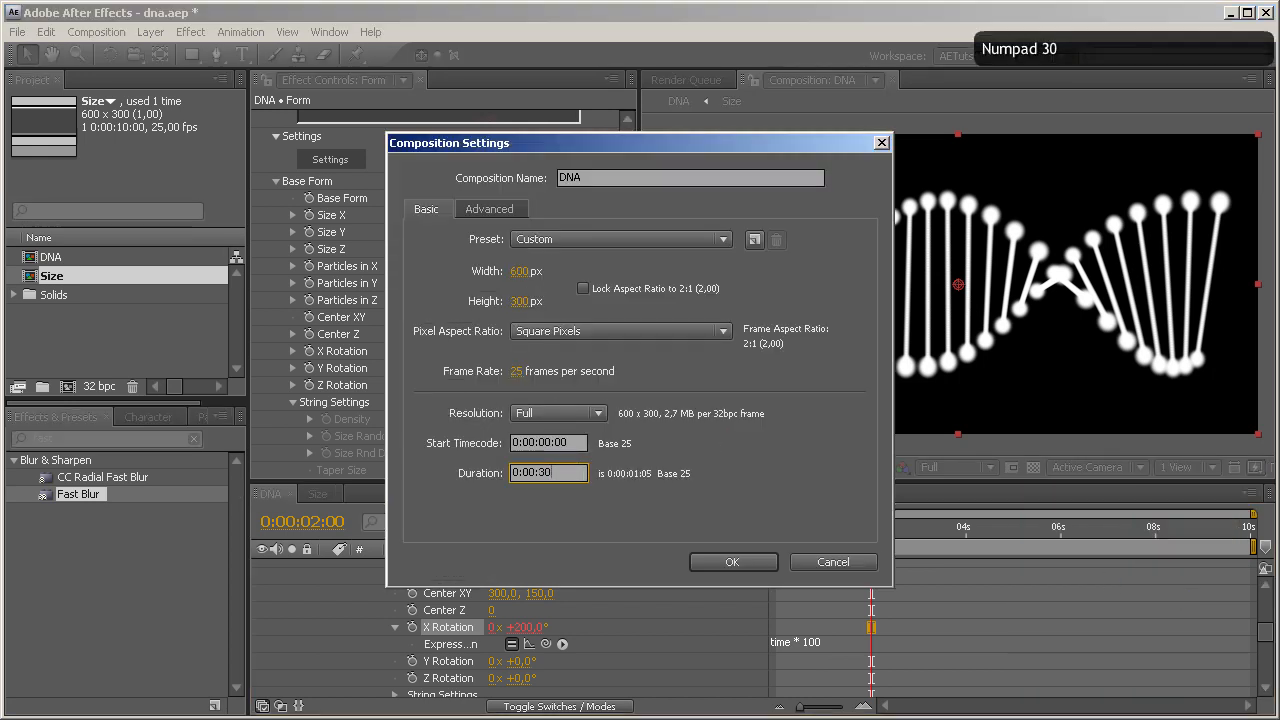
key(Return)
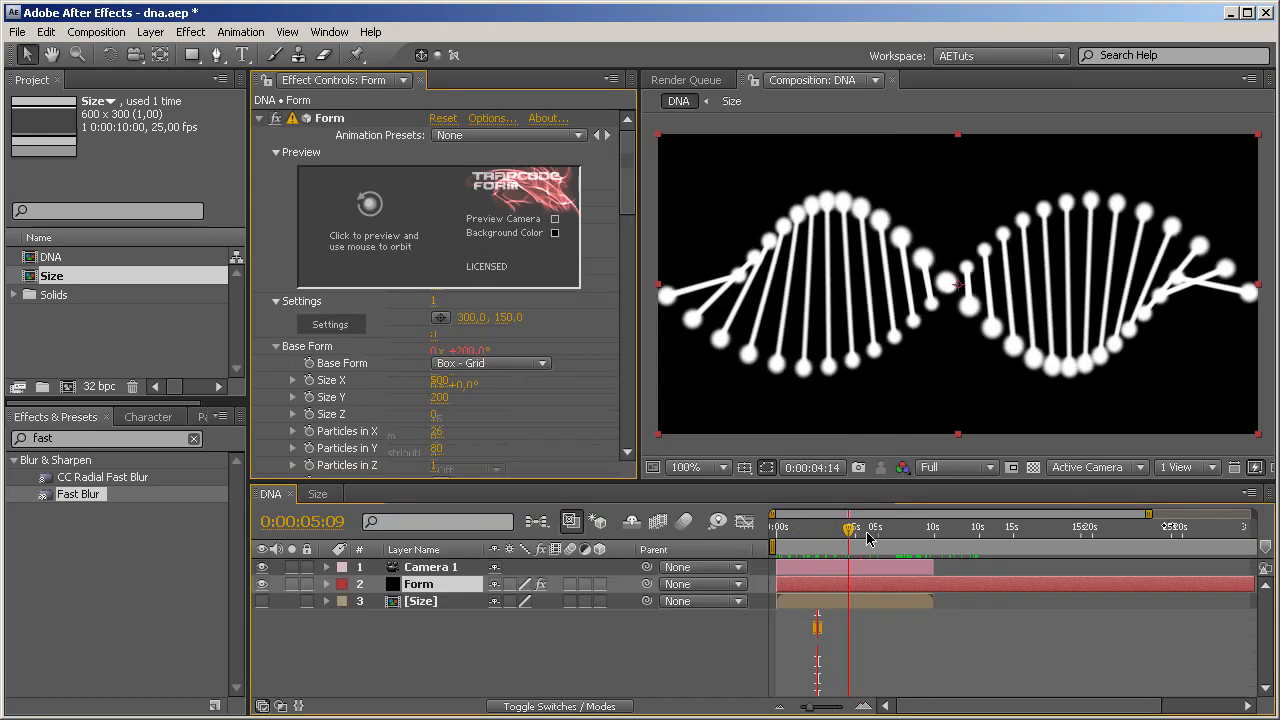
Scrub the strand around the end of the Size layer, and set the Size composition's duration to 10 minutes
drag(850, 528, 1074, 530)
click(916, 602)
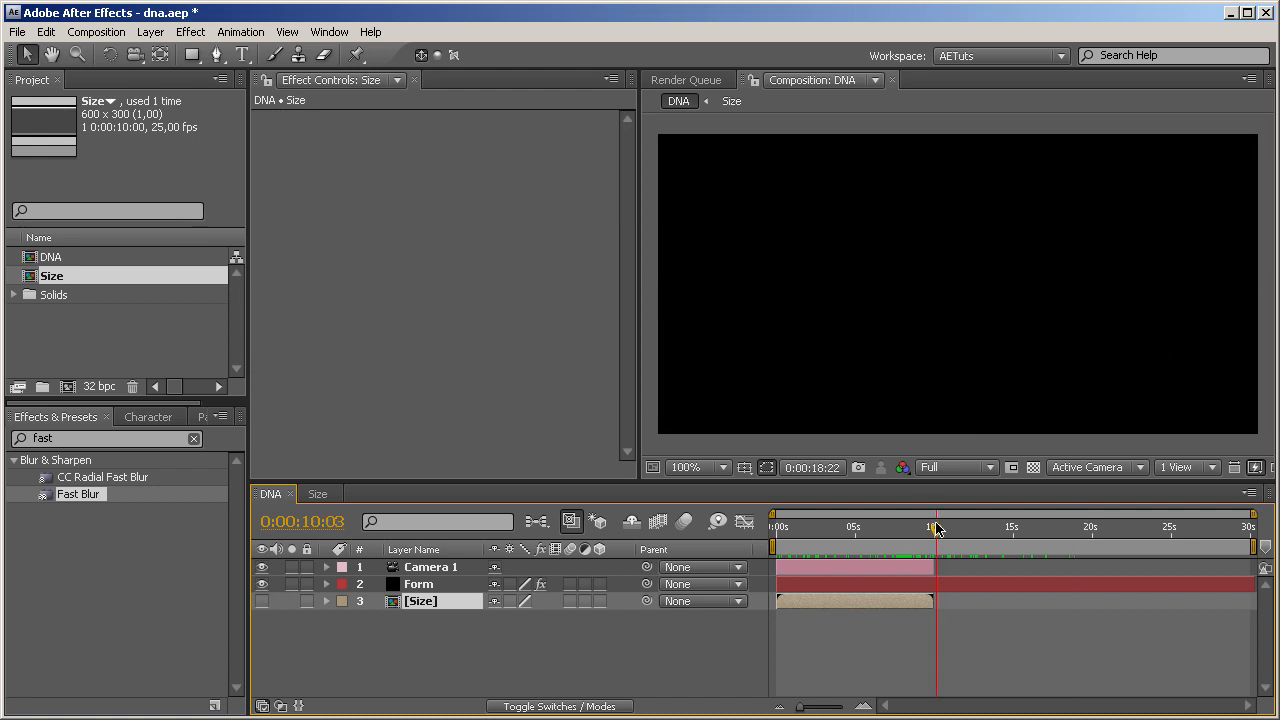
drag(936, 530, 918, 530)
double_click(392, 601)
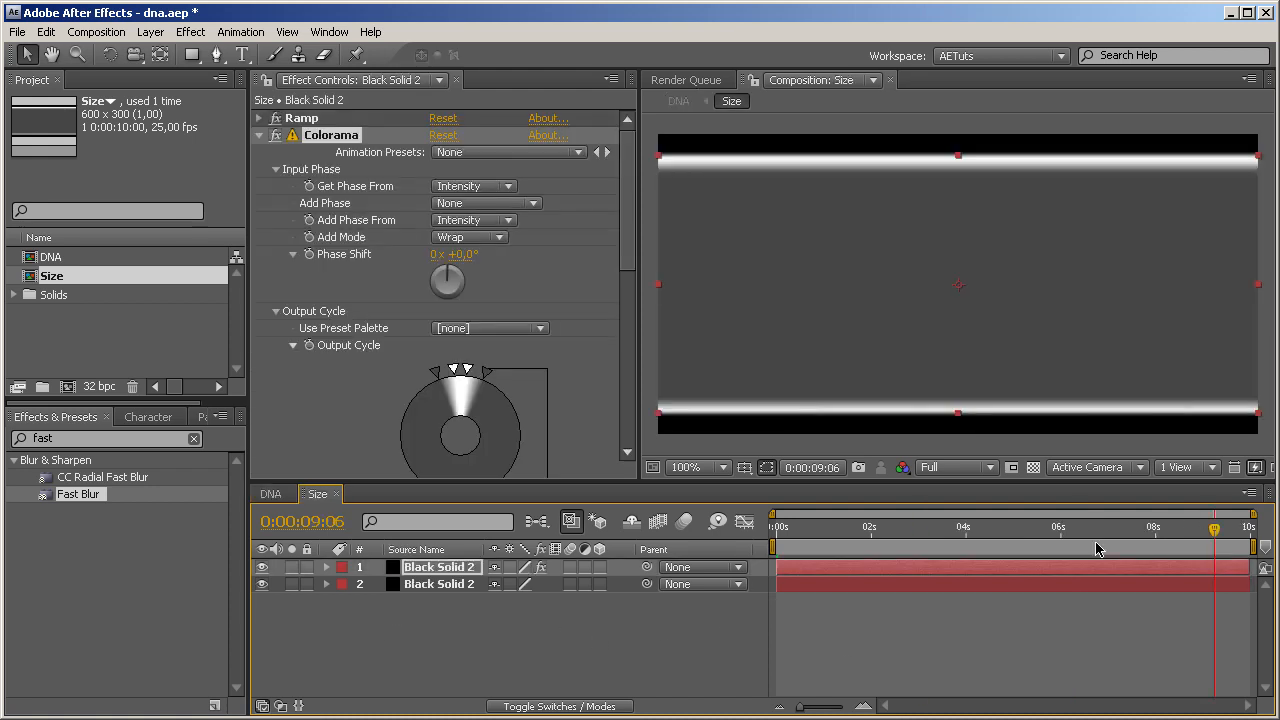
click(1250, 493)
click(1176, 591)
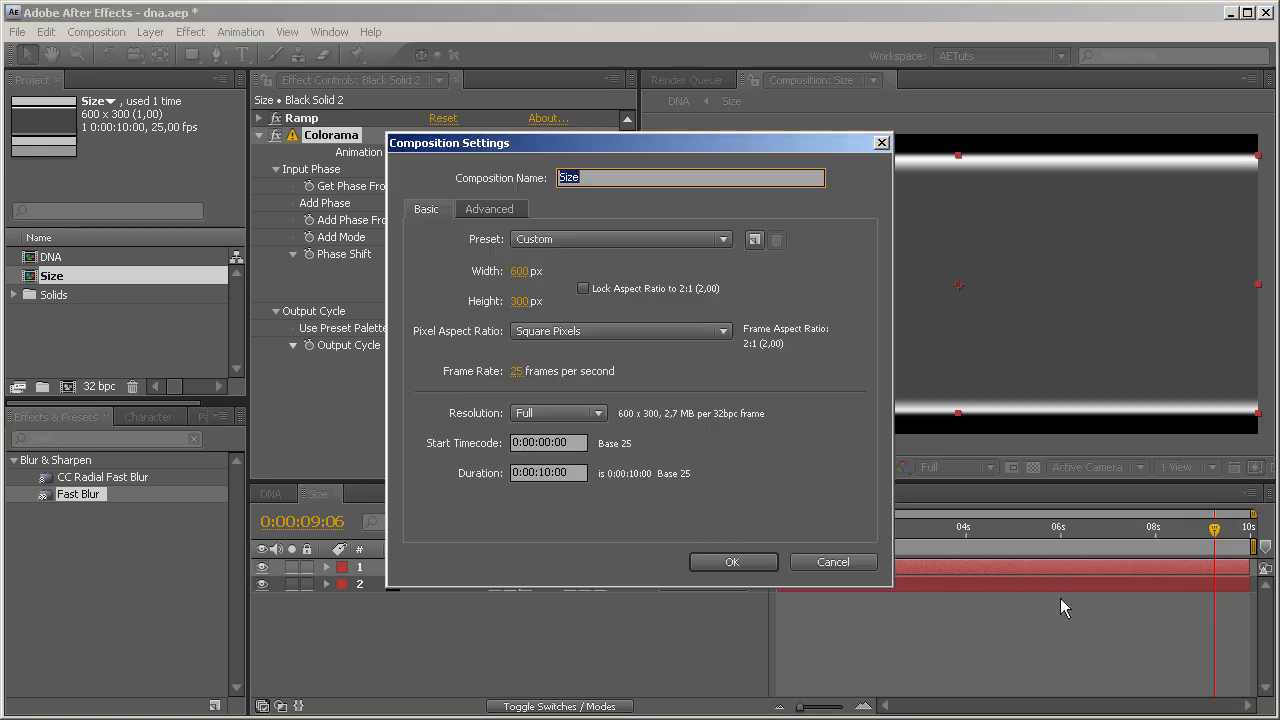
drag(567, 473, 537, 472)
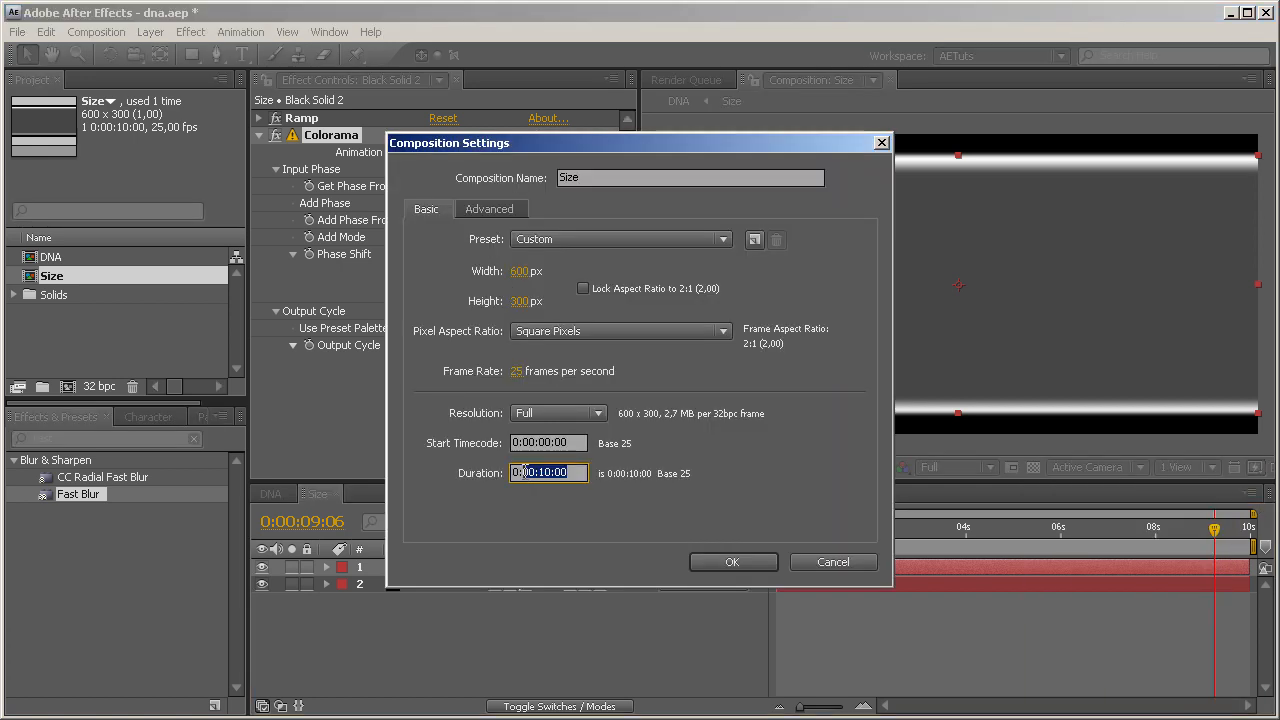
text(10.00)
key(Return)
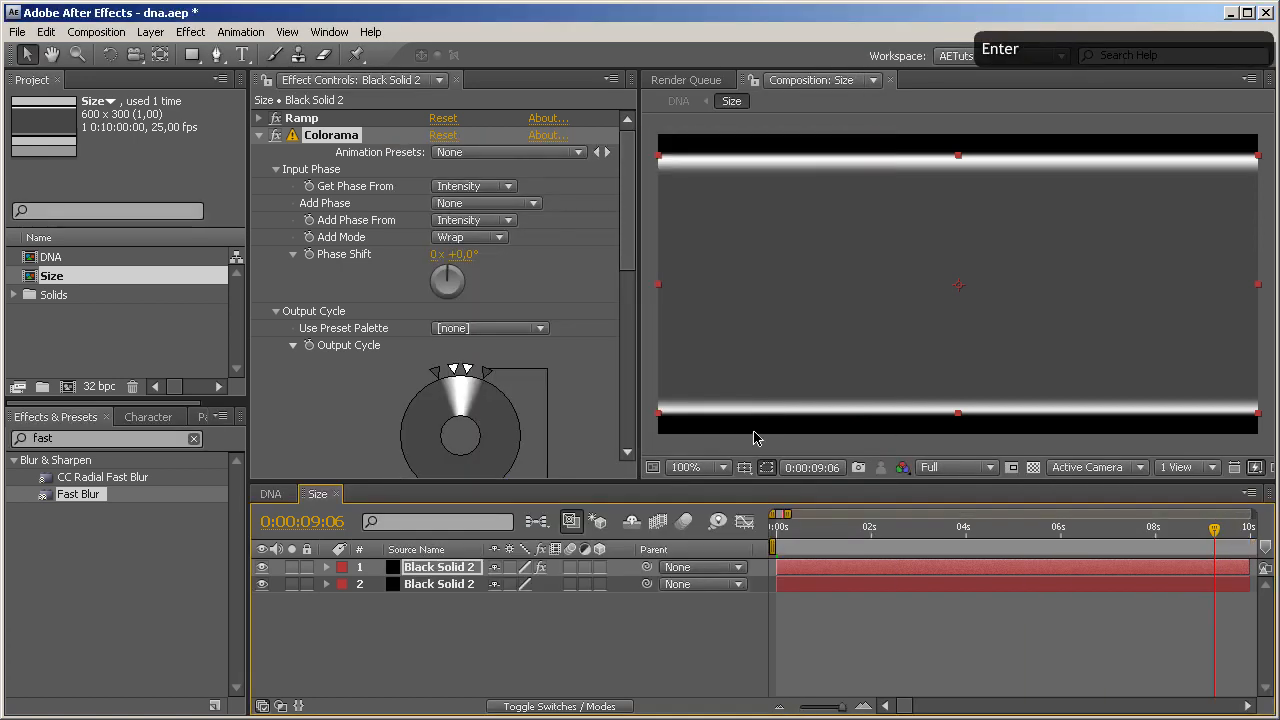
Extend both Black Solid 2 layers to the end of the Size composition
drag(786, 513, 945, 516)
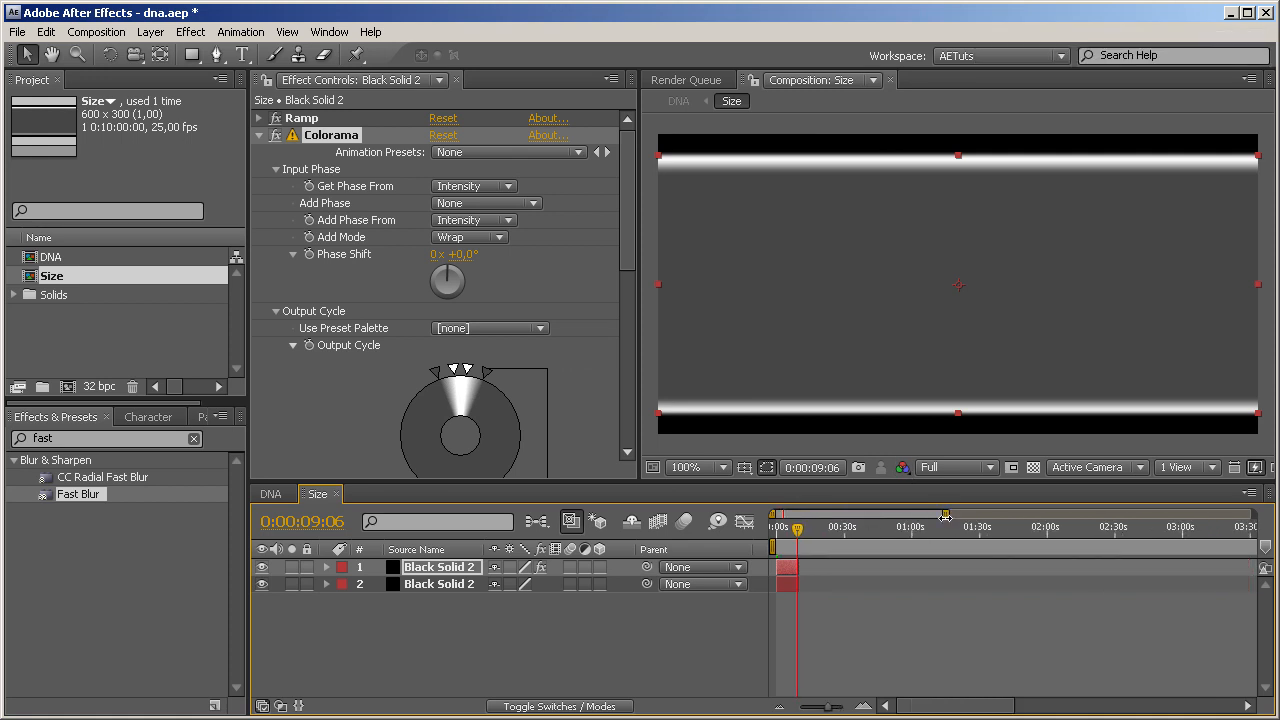
shift+click(790, 584)
drag(800, 563, 1258, 566)
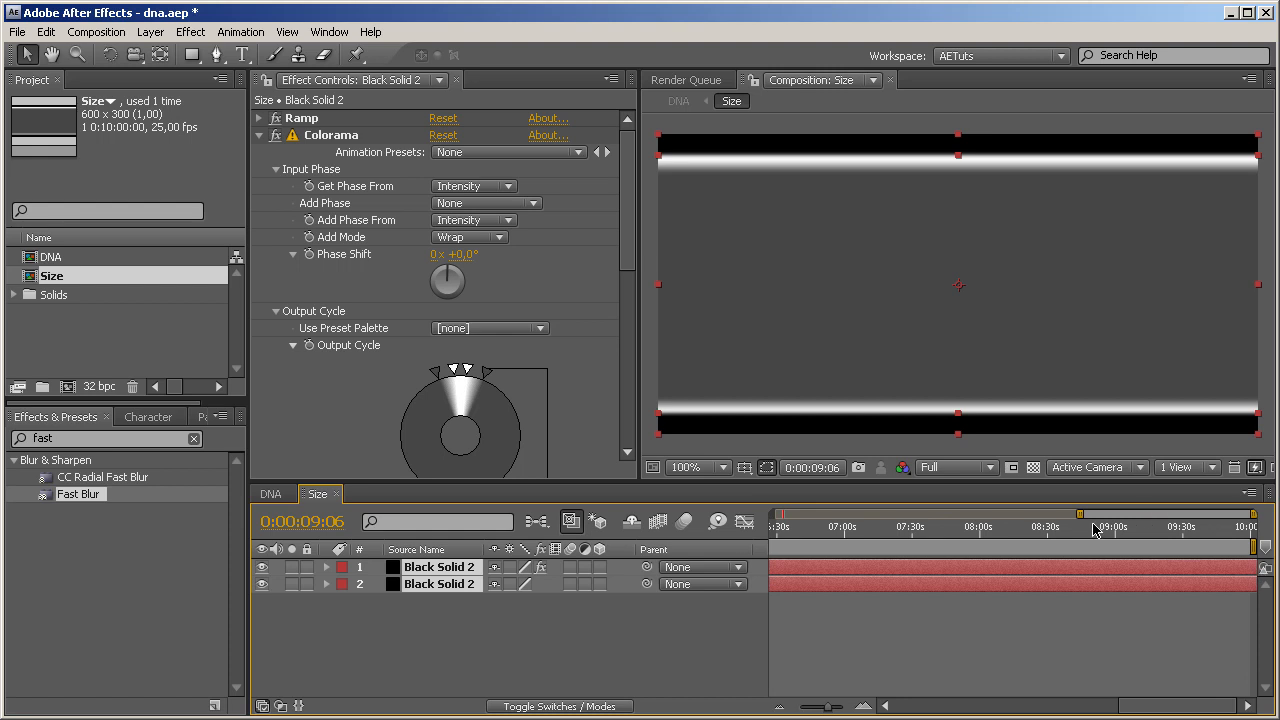
drag(1081, 514, 776, 514)
Extend the Size layer to the end of the DNA composition and scrub the animation from start to end
click(271, 494)
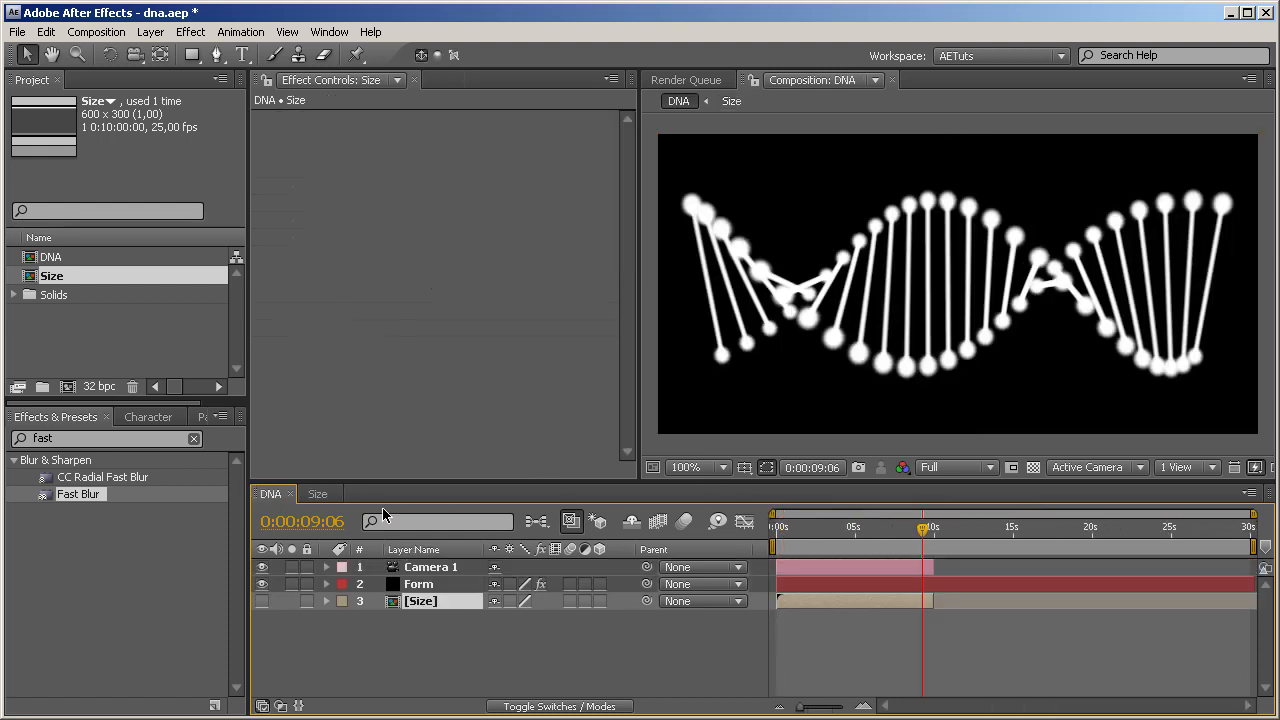
drag(931, 601, 1257, 601)
mouse_move(925, 530)
mouse_down()
mouse_move(1074, 535)
mouse_move(909, 537)
mouse_up()
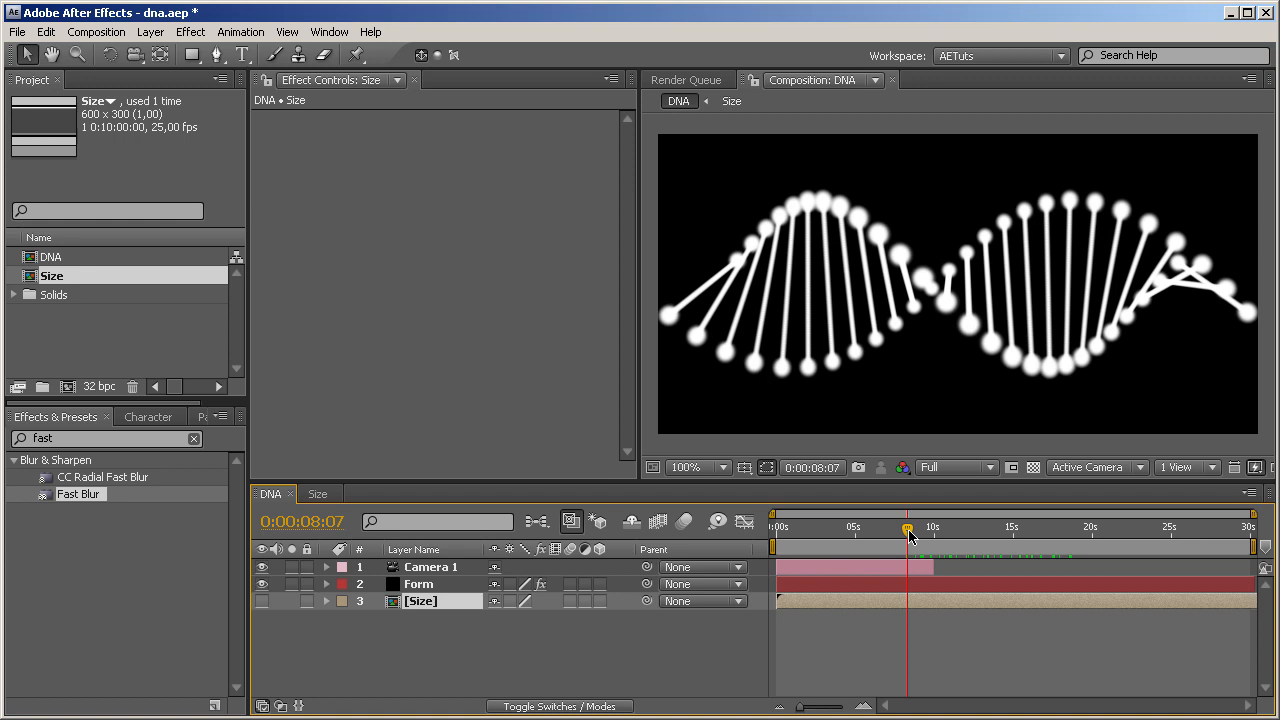
key(End)
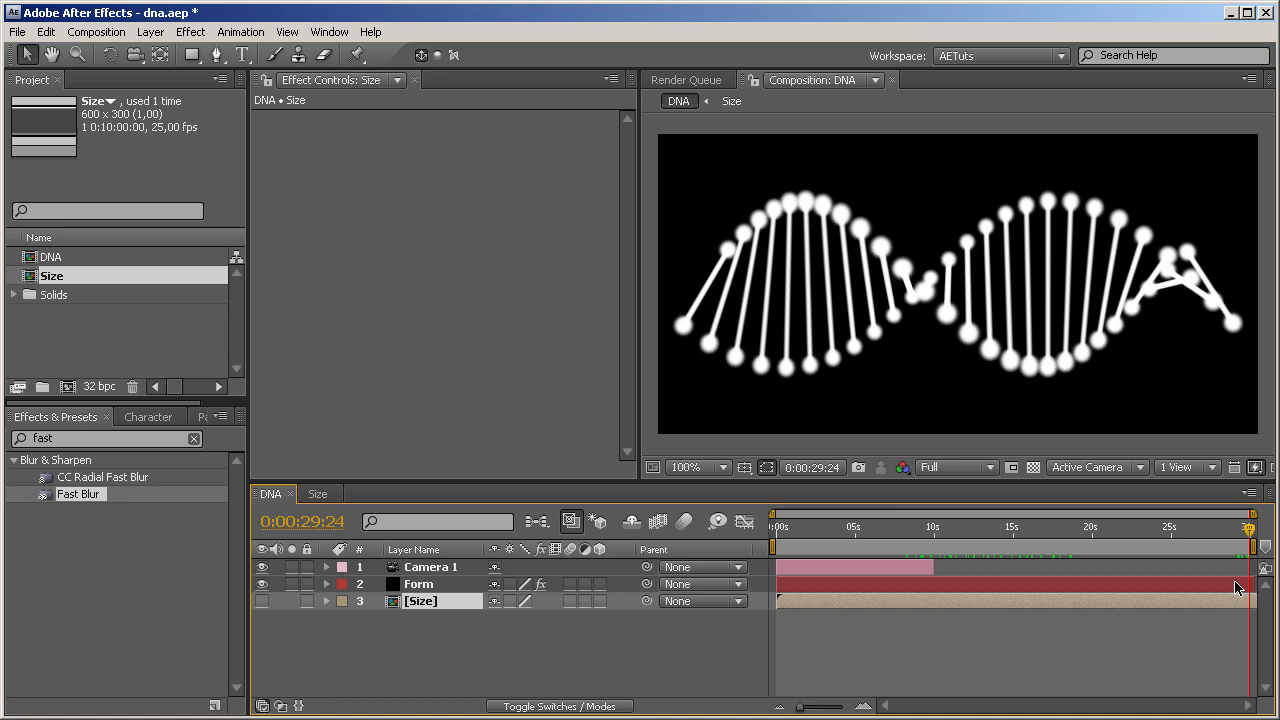
drag(918, 546, 750, 532)
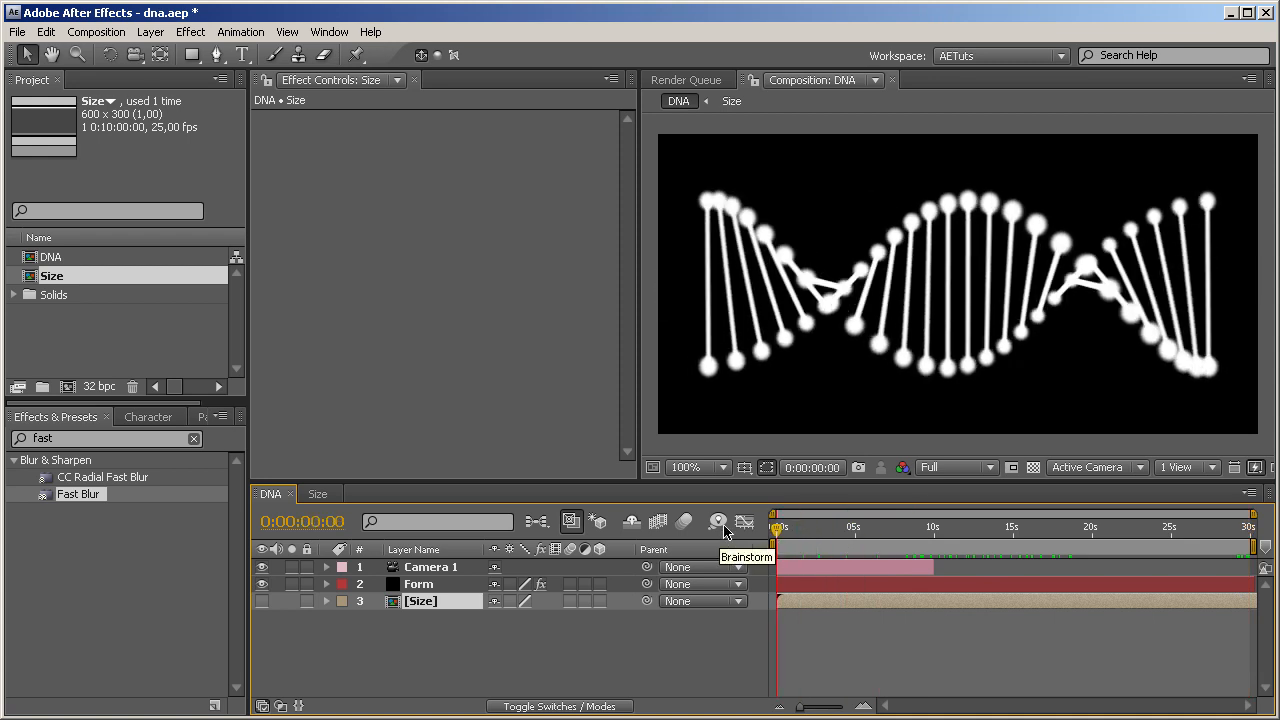
End DNA's work area at 10 seconds, trim the composition to it, and scrub the animation to 0:00:03:00
mouse_move(929, 569)
mouse_down()
mouse_move(1257, 569)
mouse_move(1248, 546)
mouse_move(937, 546)
mouse_up()
right_click(906, 547)
click(925, 597)
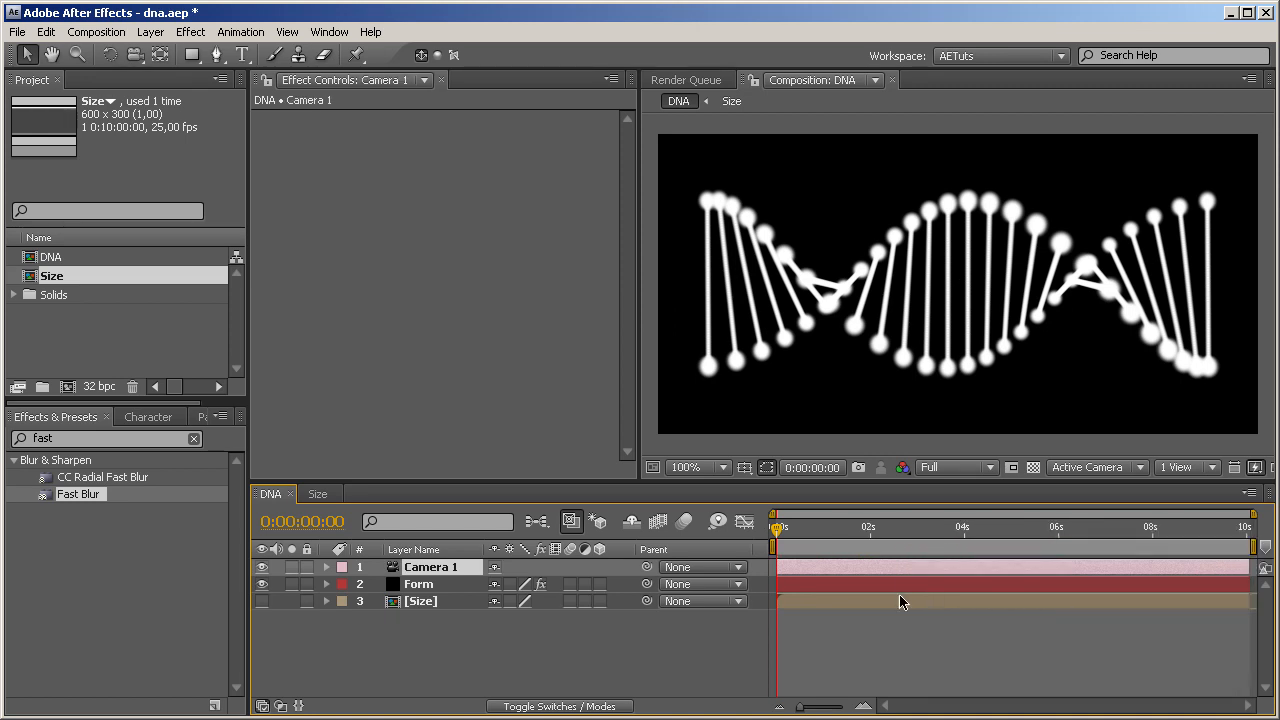
drag(777, 528, 831, 530)
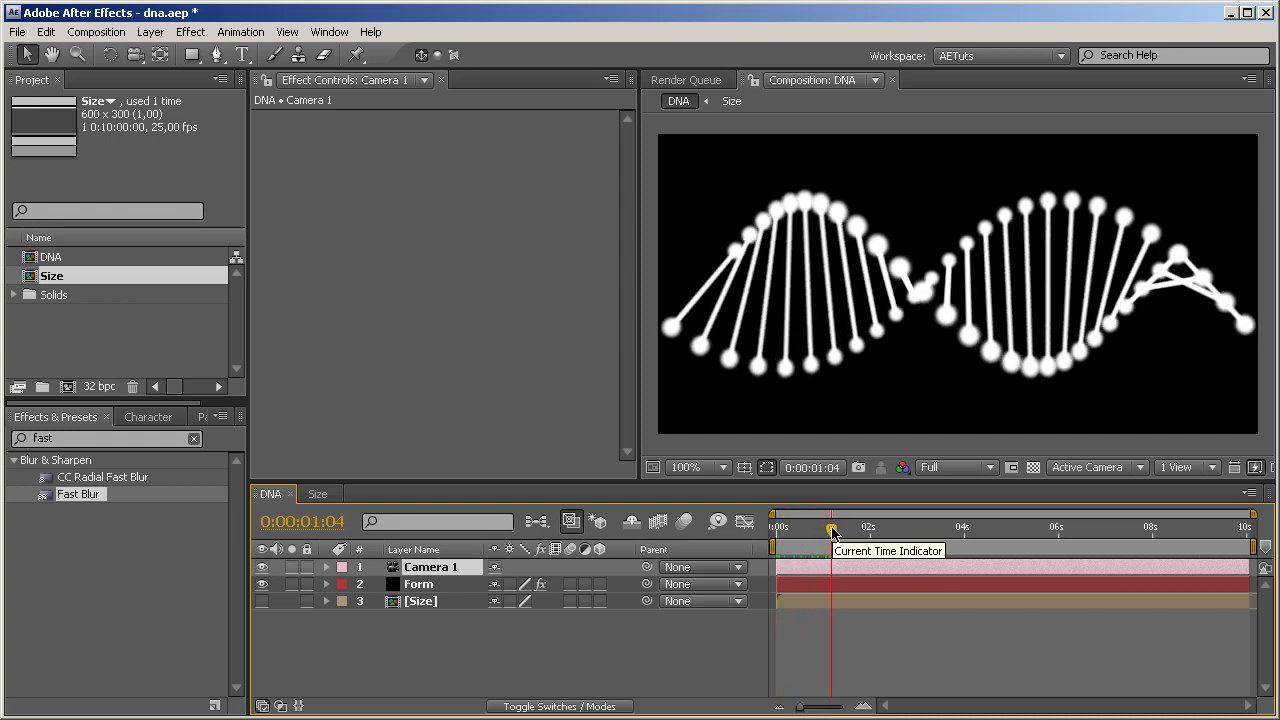
drag(831, 530, 917, 532)
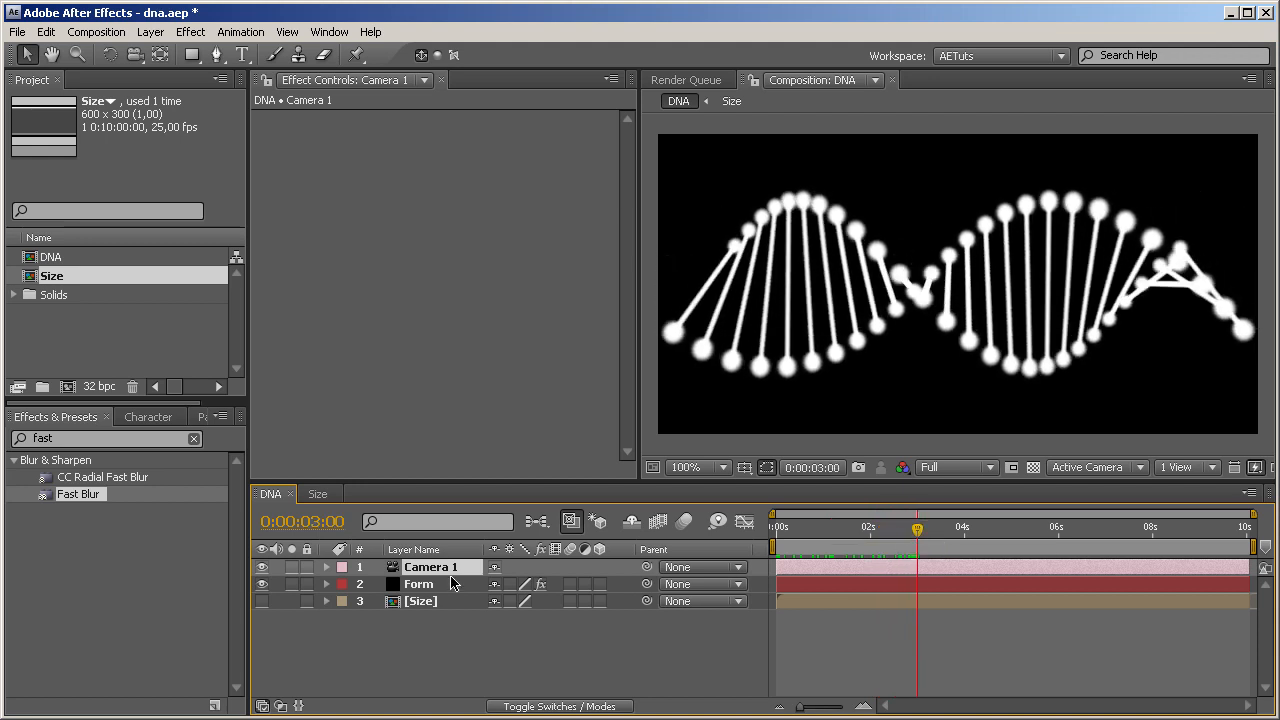
Change Form's particle color to a muted blue with a hue of 225°
click(440, 588)
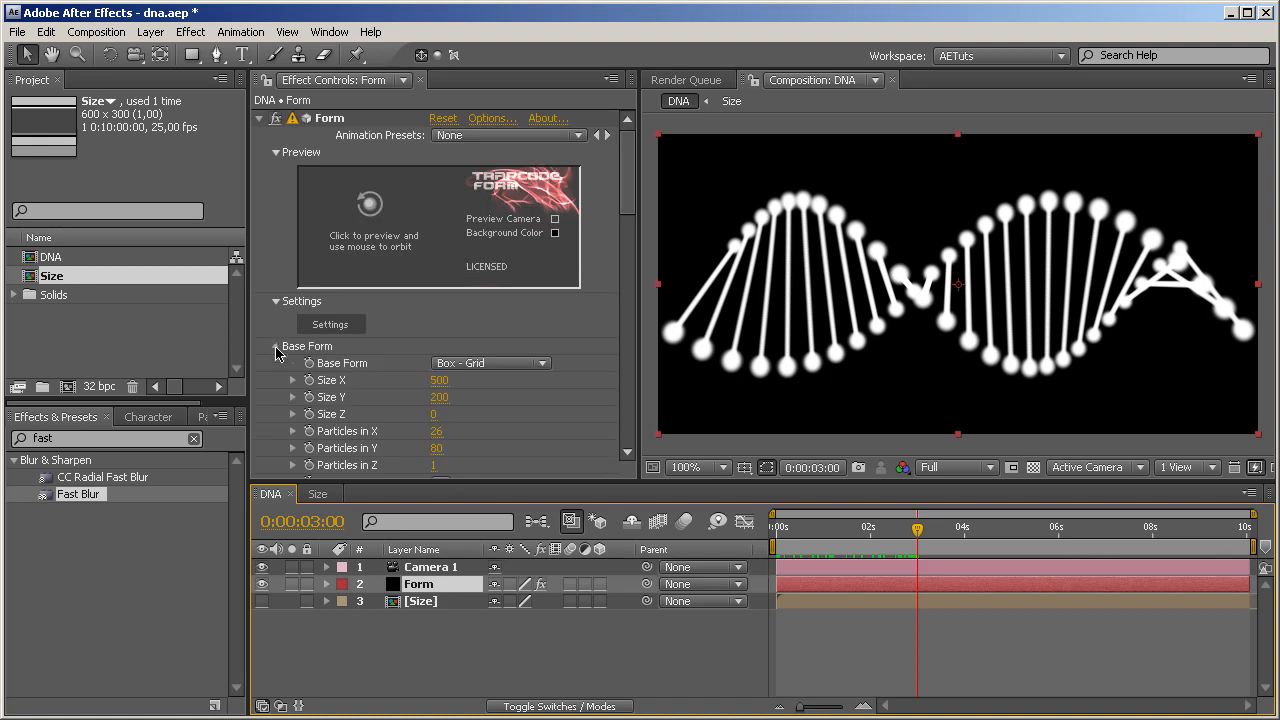
click(278, 348)
click(278, 364)
scroll(624, 260, down, 2)
scroll(624, 260, down, 4)
click(441, 315)
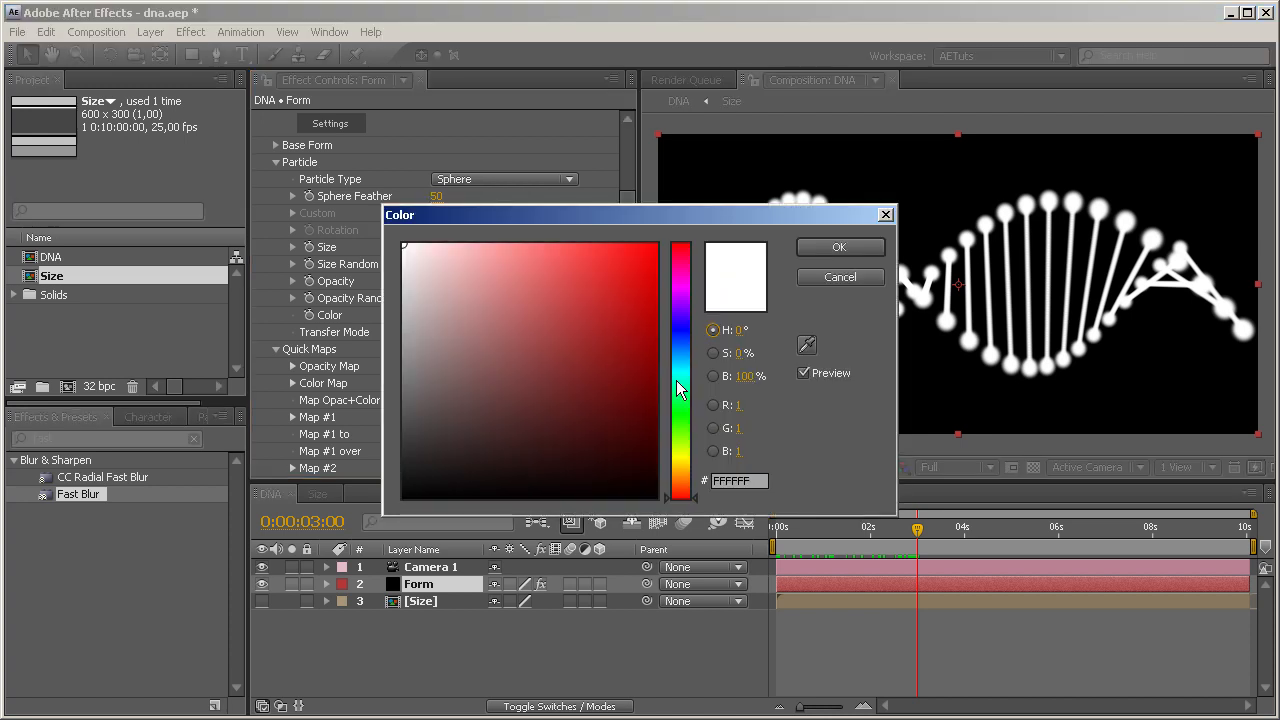
mouse_move(688, 345)
mouse_down()
mouse_move(684, 358)
mouse_move(682, 339)
mouse_up()
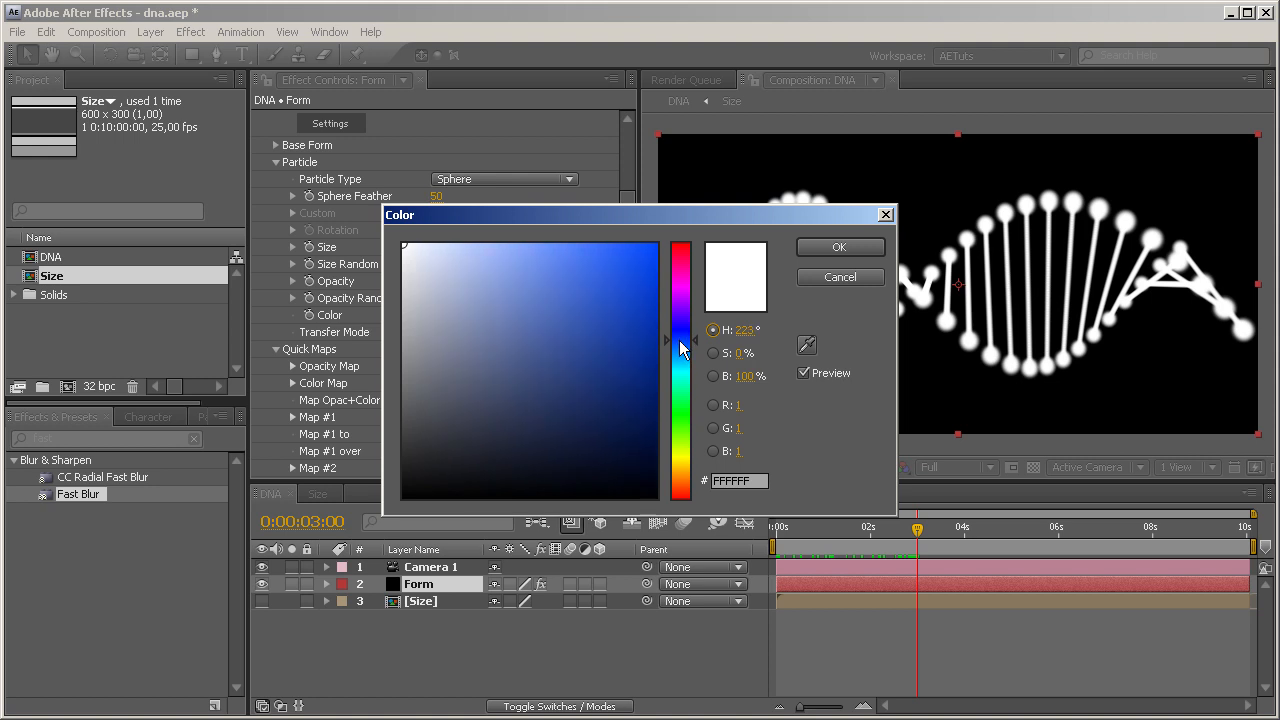
click(743, 331)
text(225)
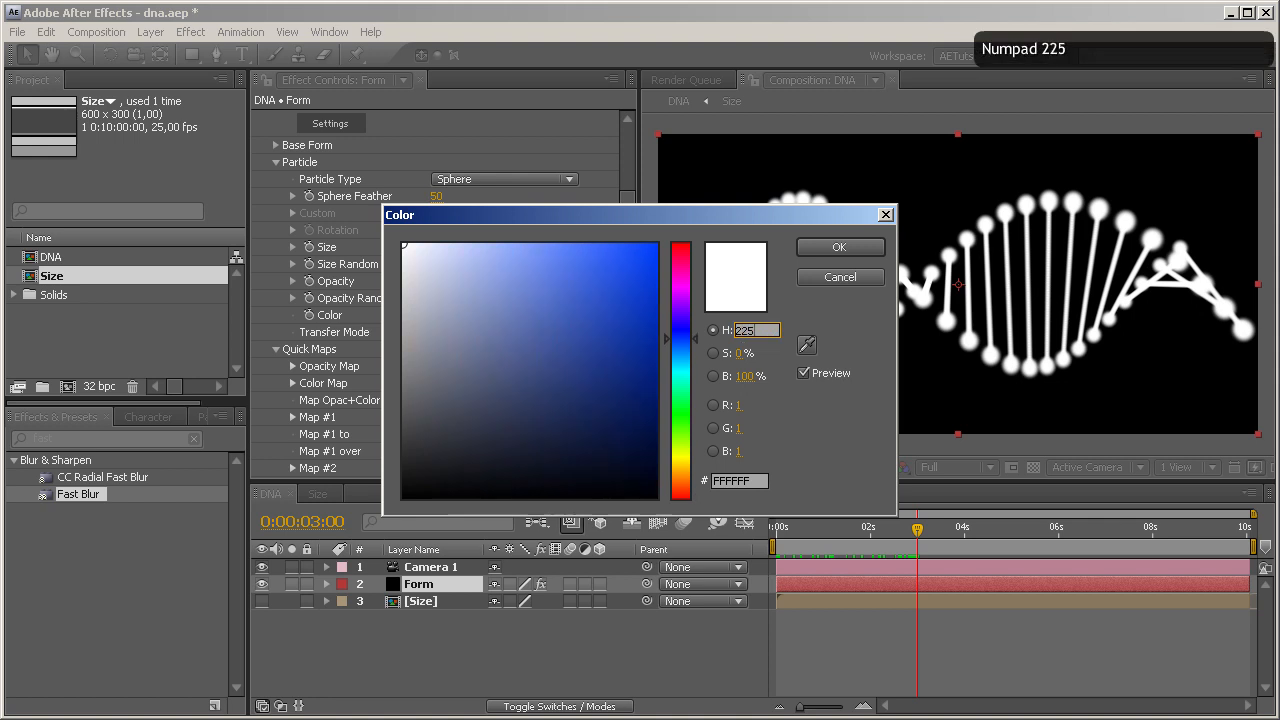
drag(740, 354, 770, 370)
click(745, 378)
click(850, 247)
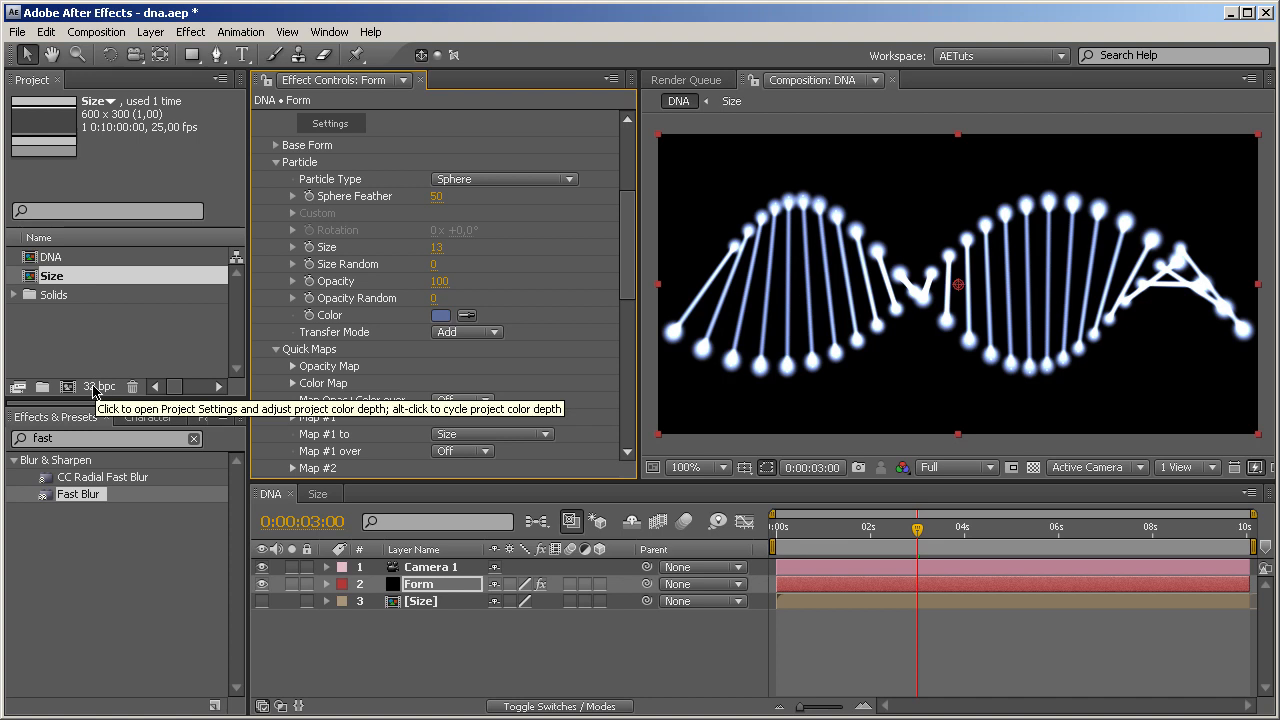
Collapse the Form effect and add an adjustment layer directly below Camera 1 in the DNA composition
drag(625, 261, 628, 198)
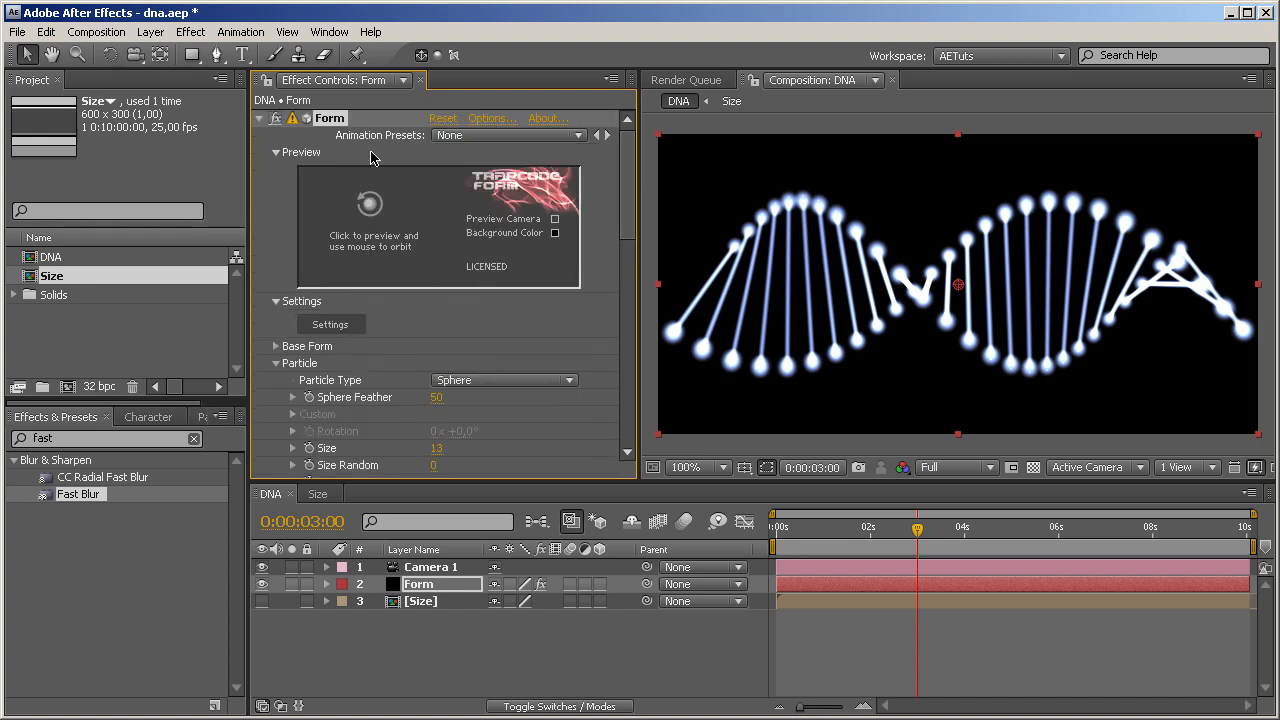
click(260, 119)
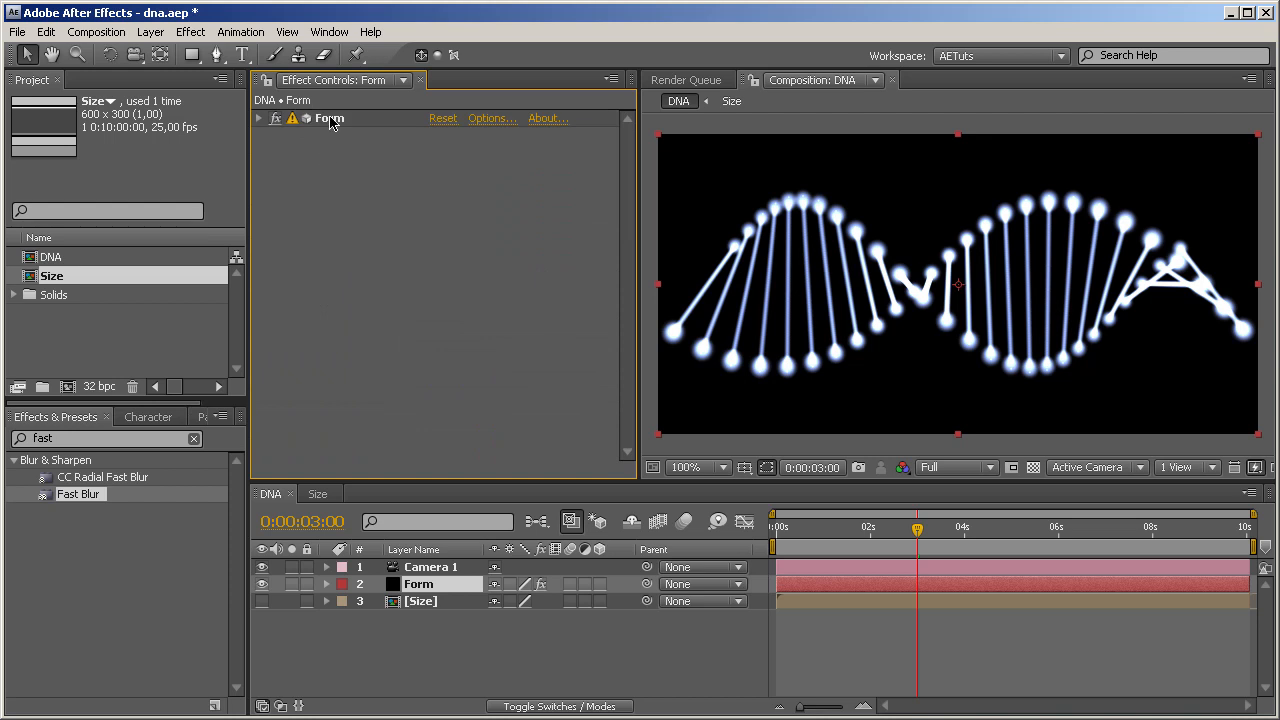
right_click(457, 630)
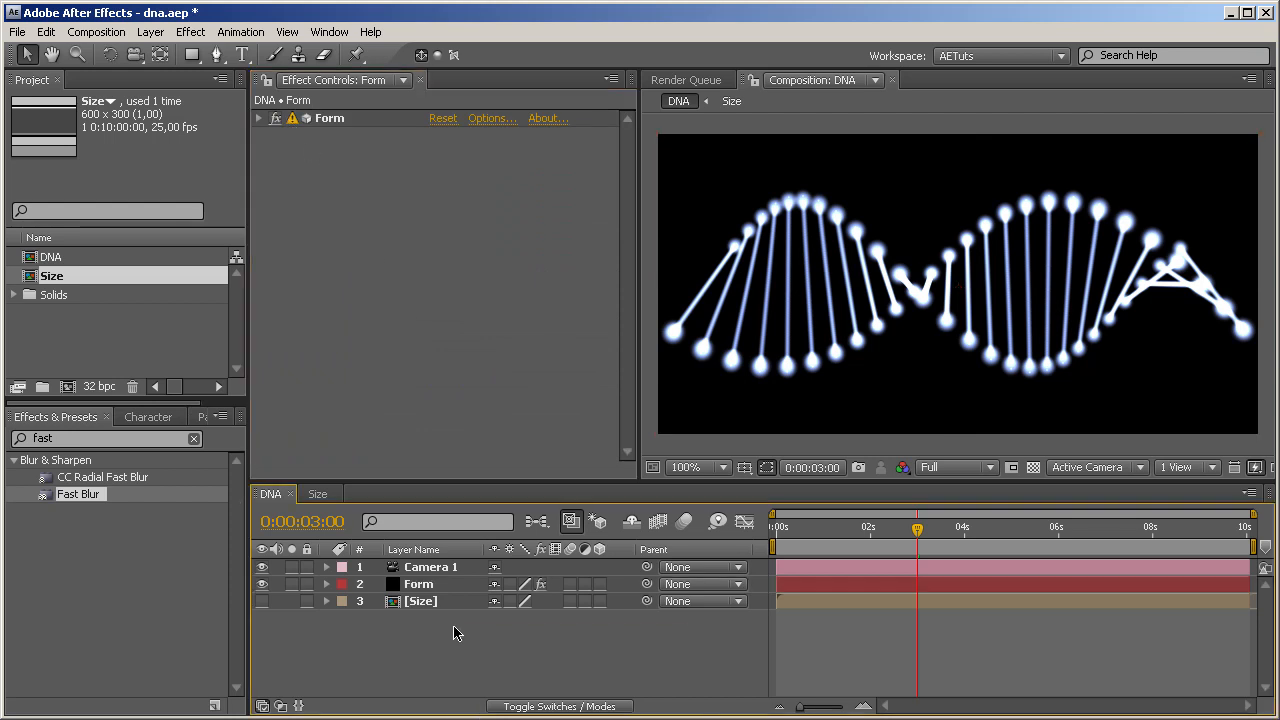
mouse_move(479, 644)
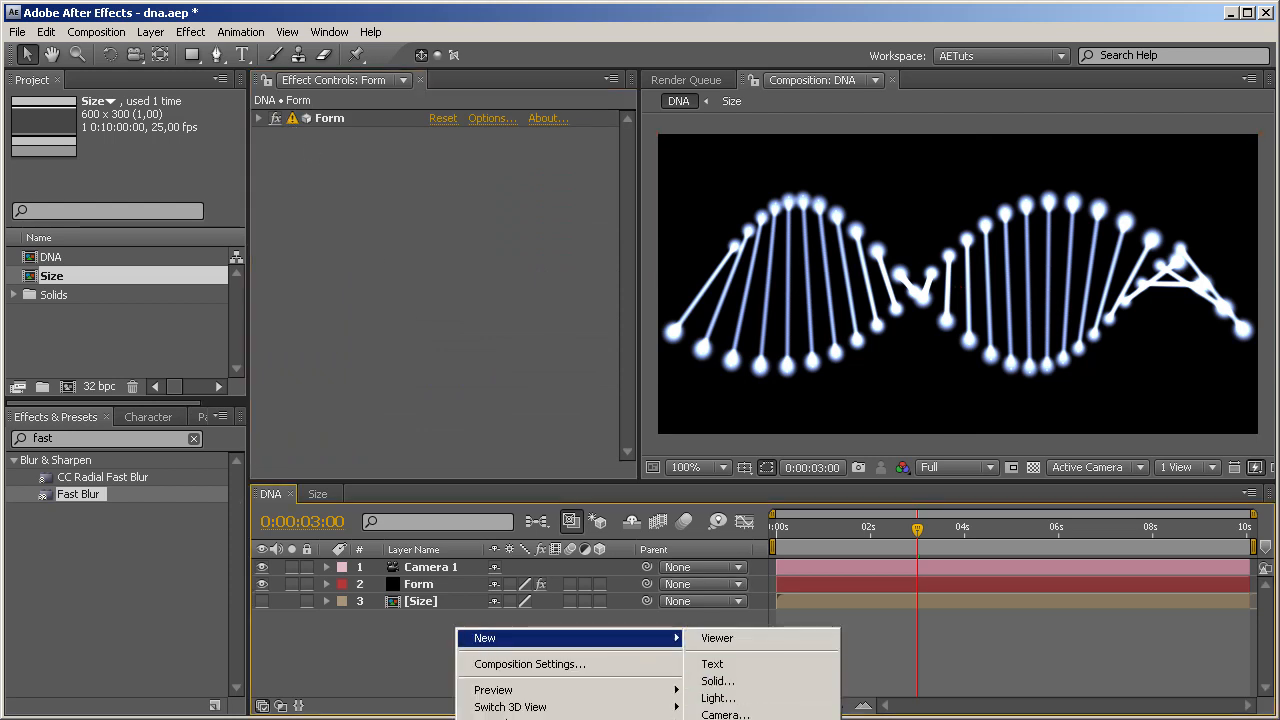
click(741, 719)
drag(462, 574, 461, 595)
Apply the Stylize Glow effect to the adjustment layer and set its Glow Threshold to 69%
click(125, 441)
drag(125, 441, 35, 439)
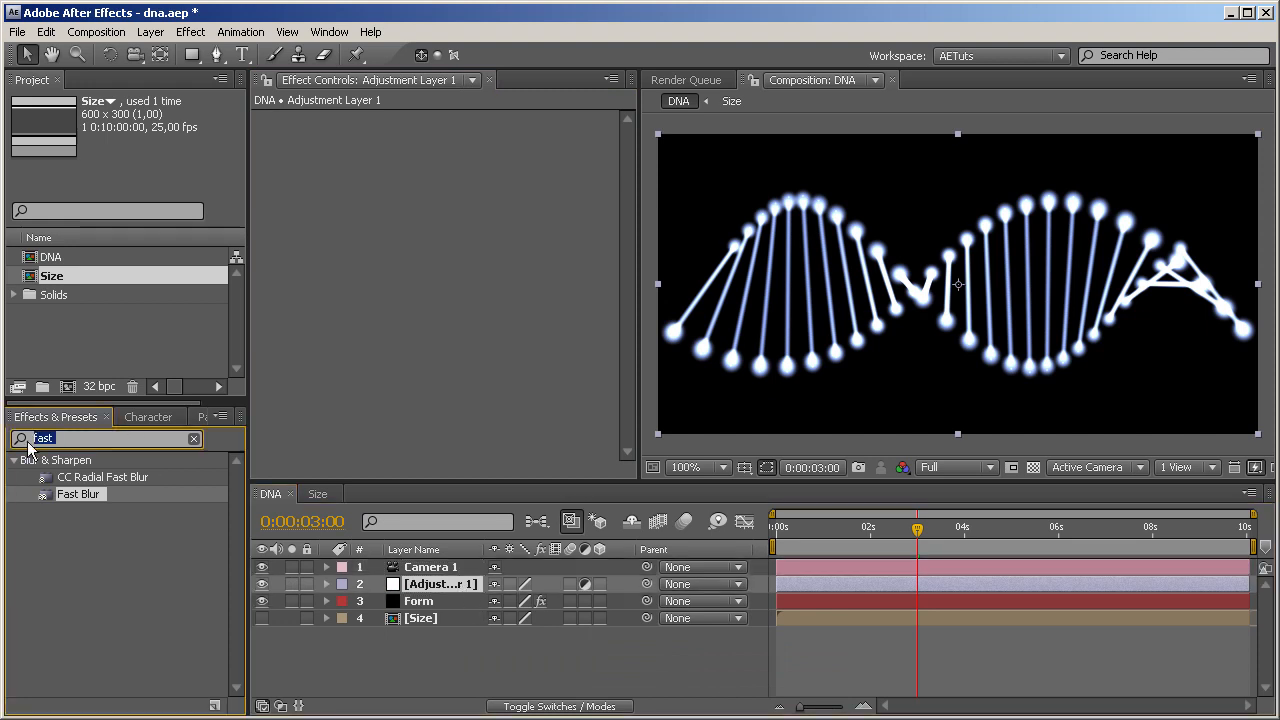
text(glow)
drag(62, 647, 415, 592)
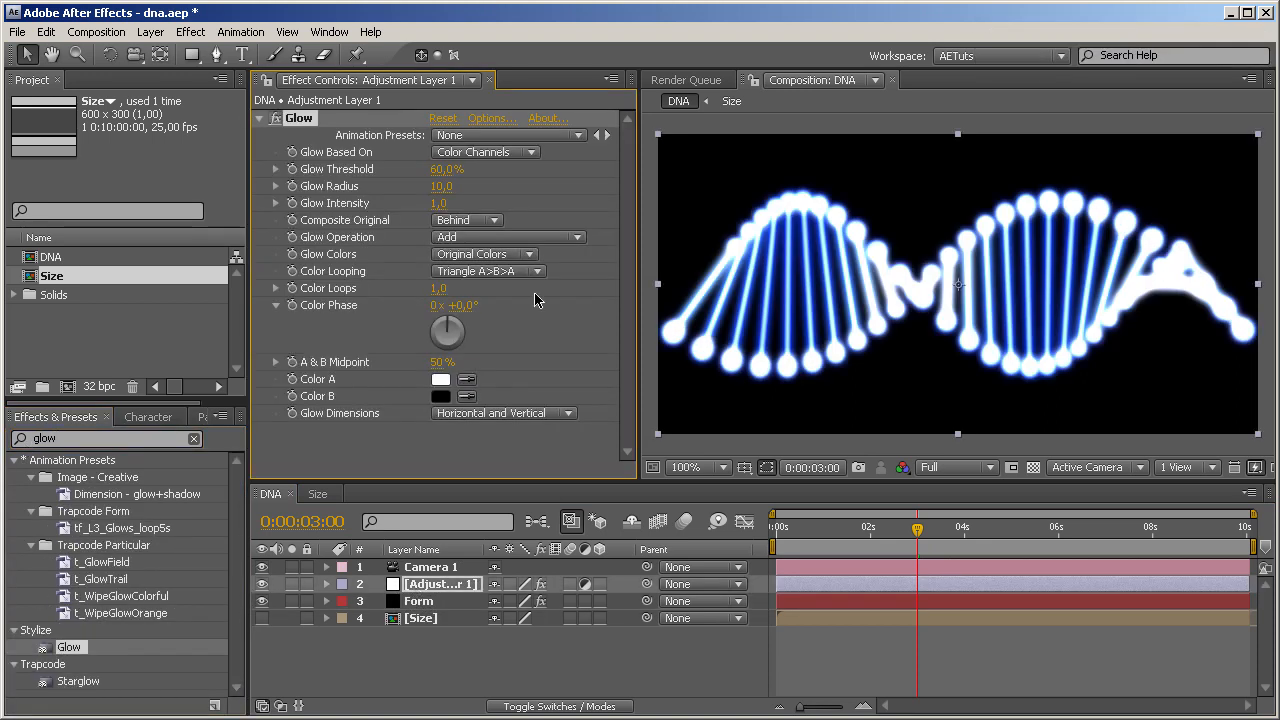
mouse_move(445, 169)
mouse_down()
mouse_move(590, 169)
mouse_move(459, 172)
mouse_up()
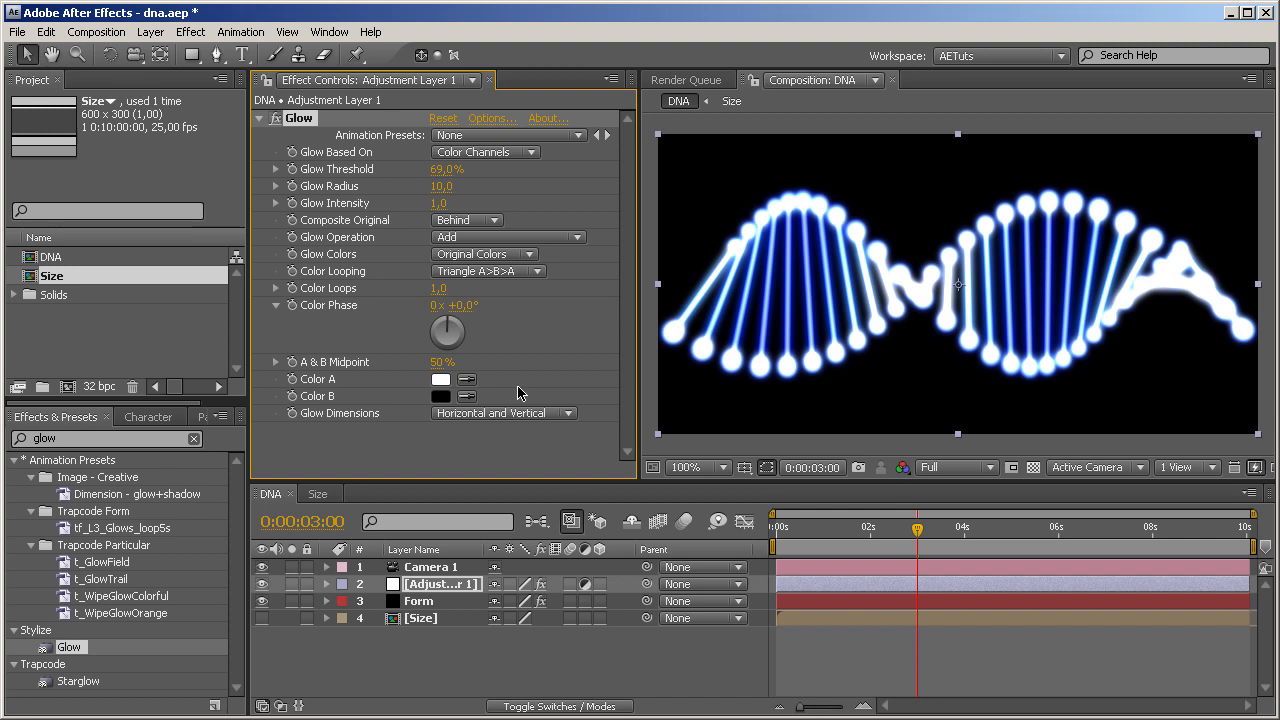
Expand the Form layer's effect settings, and create a new composition from the Size composition
click(458, 600)
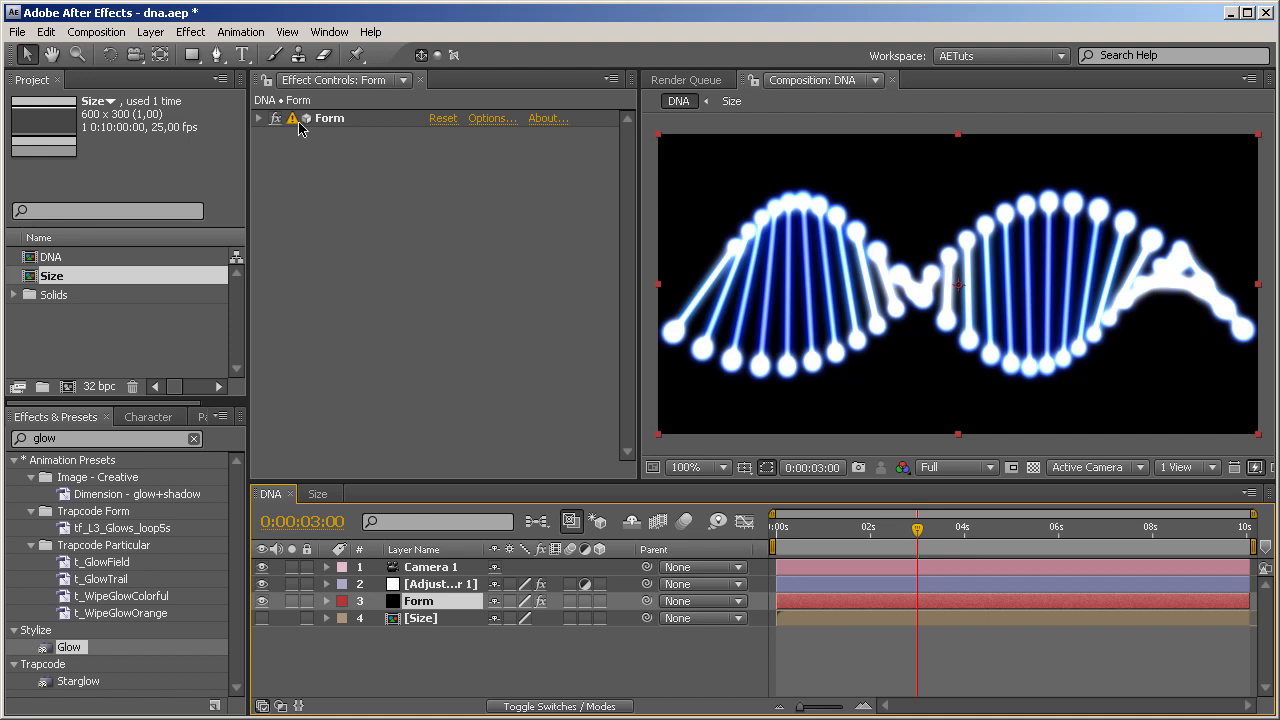
click(259, 118)
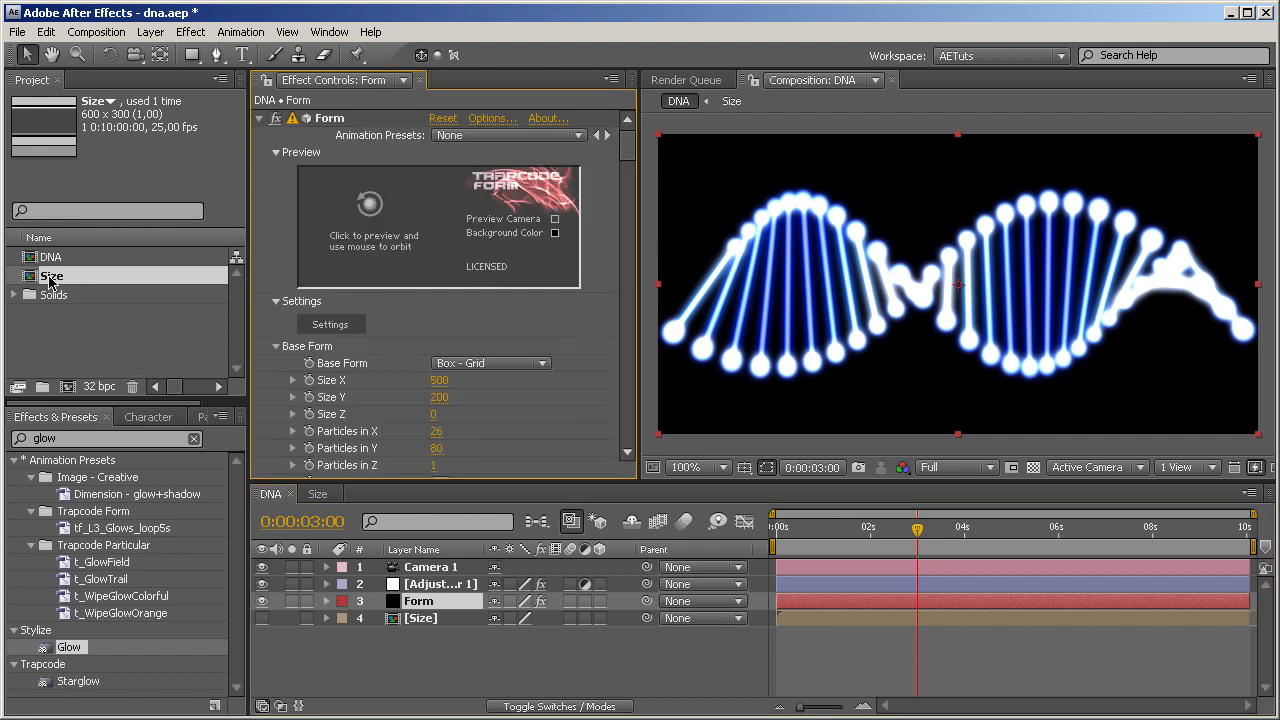
double_click(33, 279)
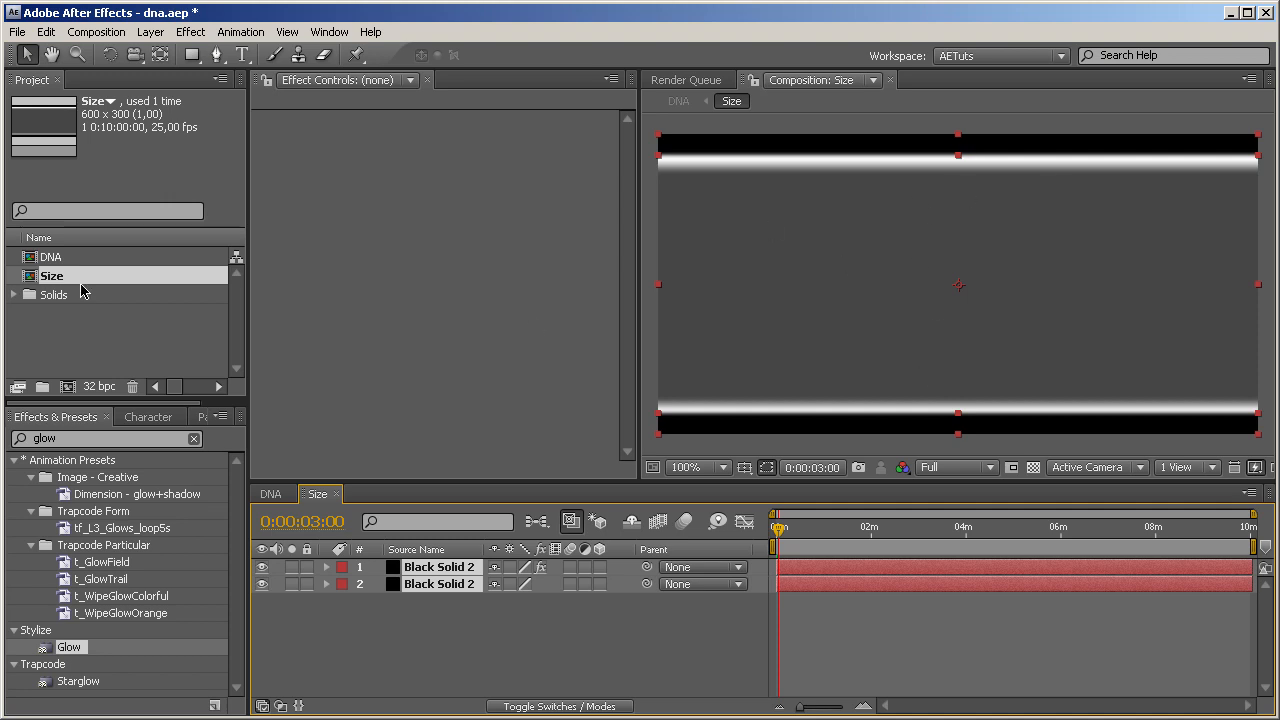
drag(33, 279, 67, 386)
click(62, 294)
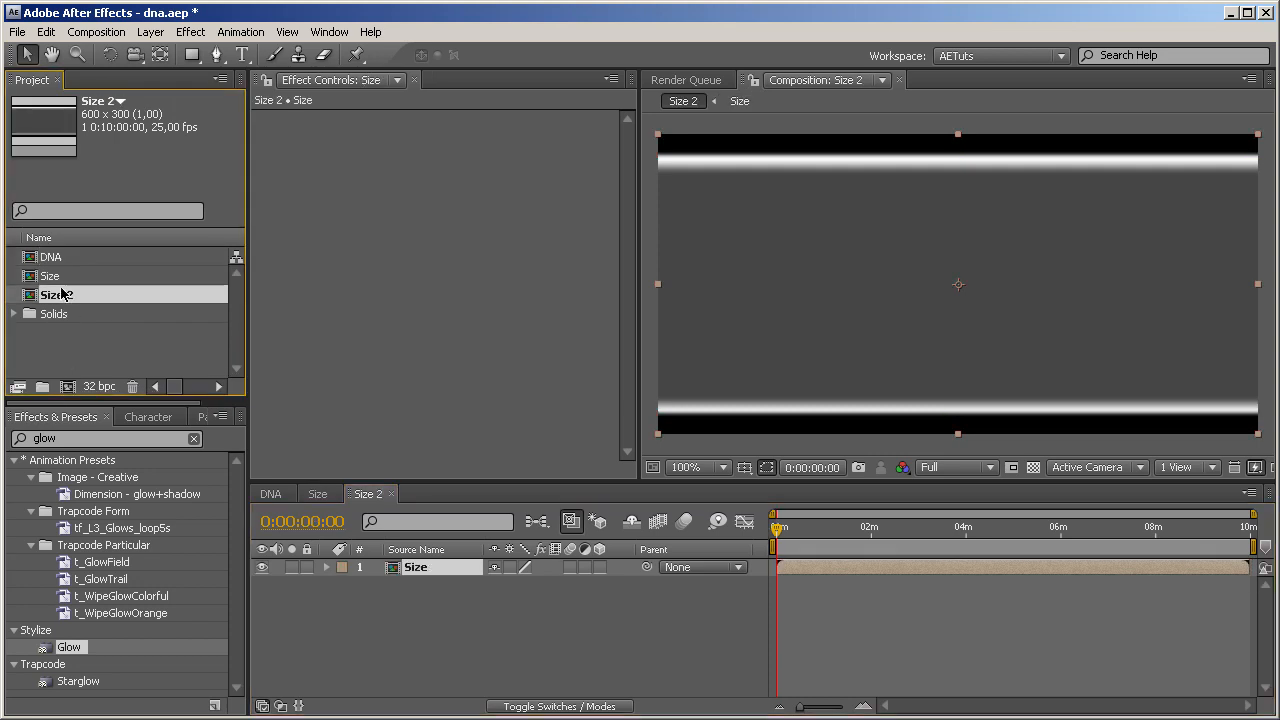
Rename the duplicate Size 2 composition as Opacity
key(Return)
text(Opaci)
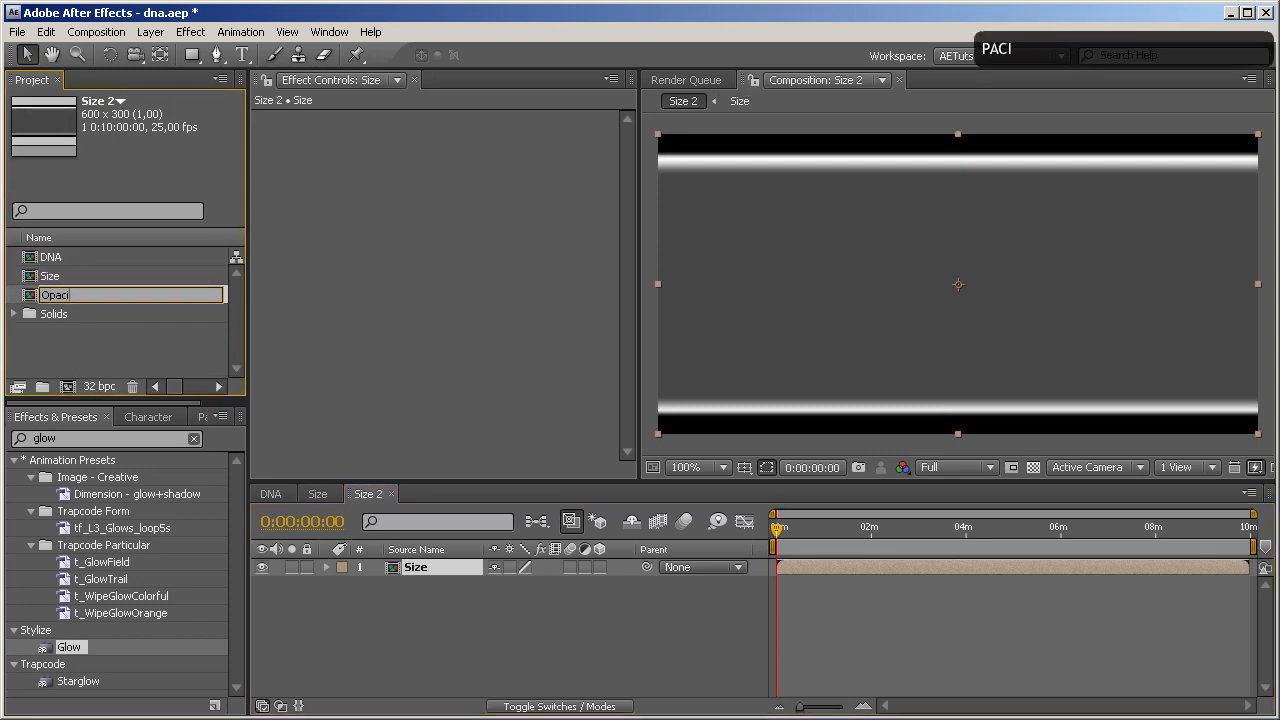
text(ty)
key(Return)
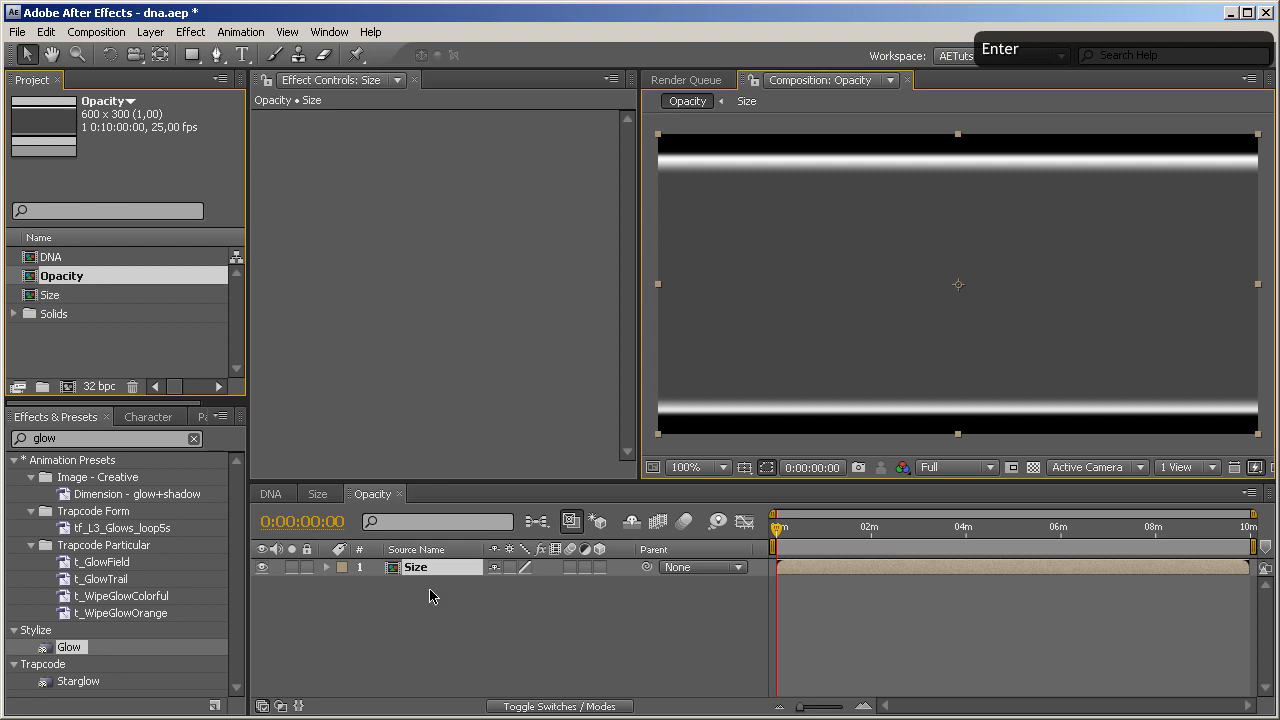
Add a black 600 × 300 px solid above the Size layer in the Opacity composition and set its opacity to 60%
right_click(407, 617)
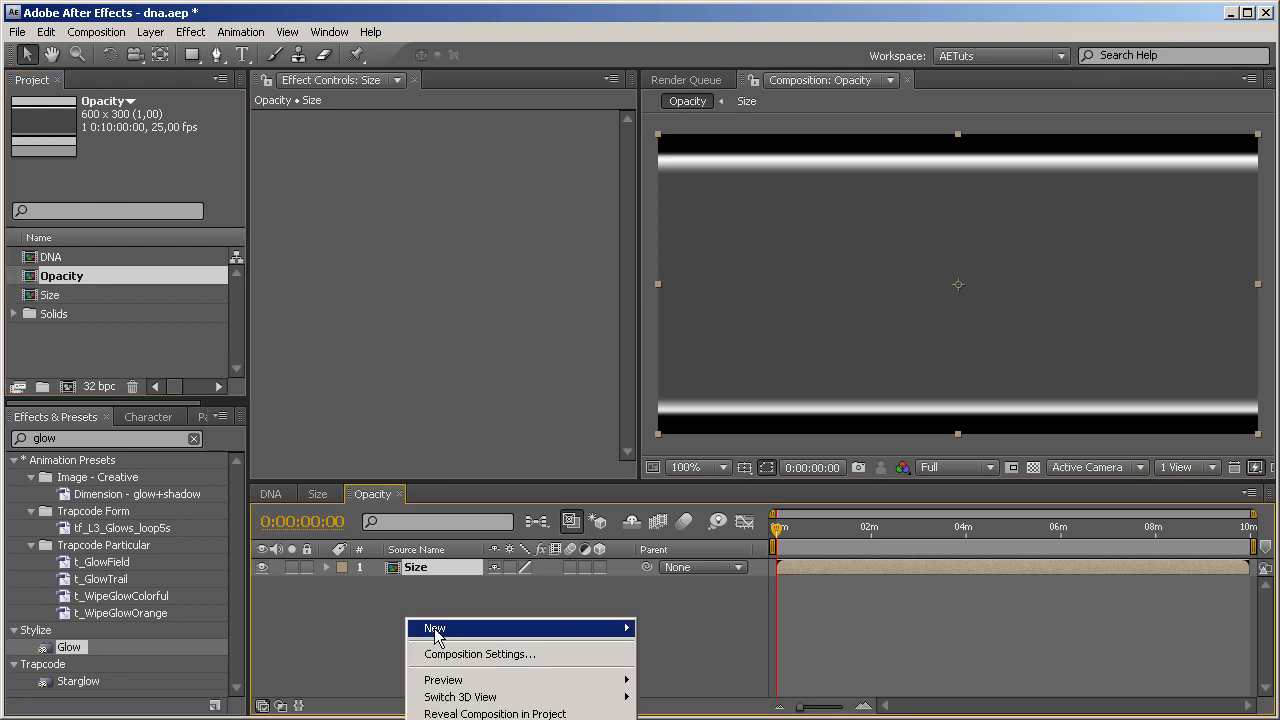
mouse_move(438, 635)
click(712, 673)
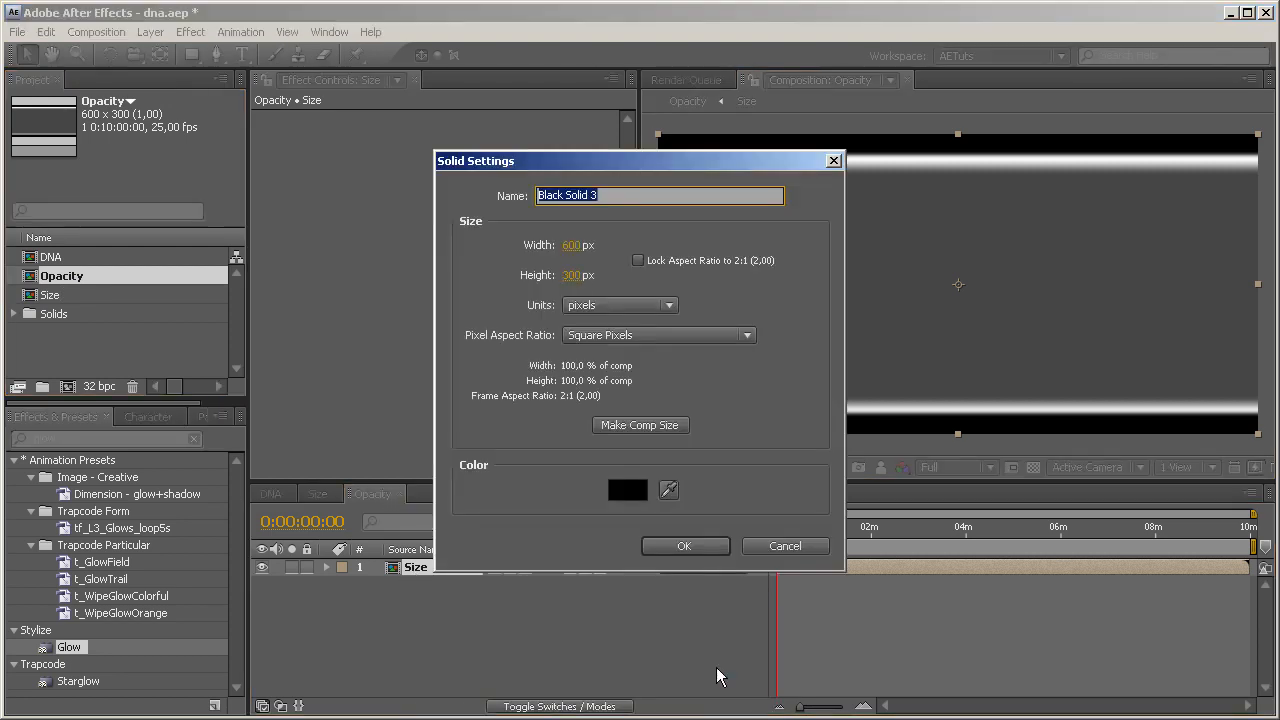
click(685, 547)
key(t)
drag(500, 584, 453, 582)
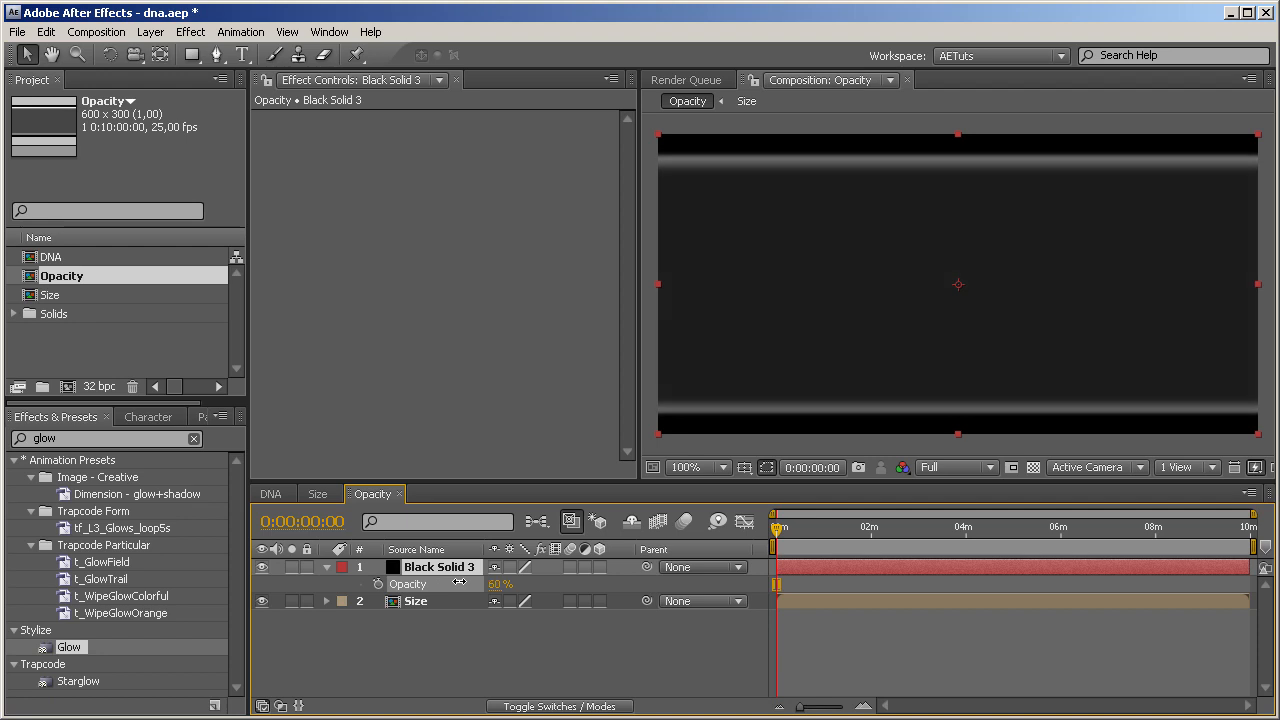
click(453, 646)
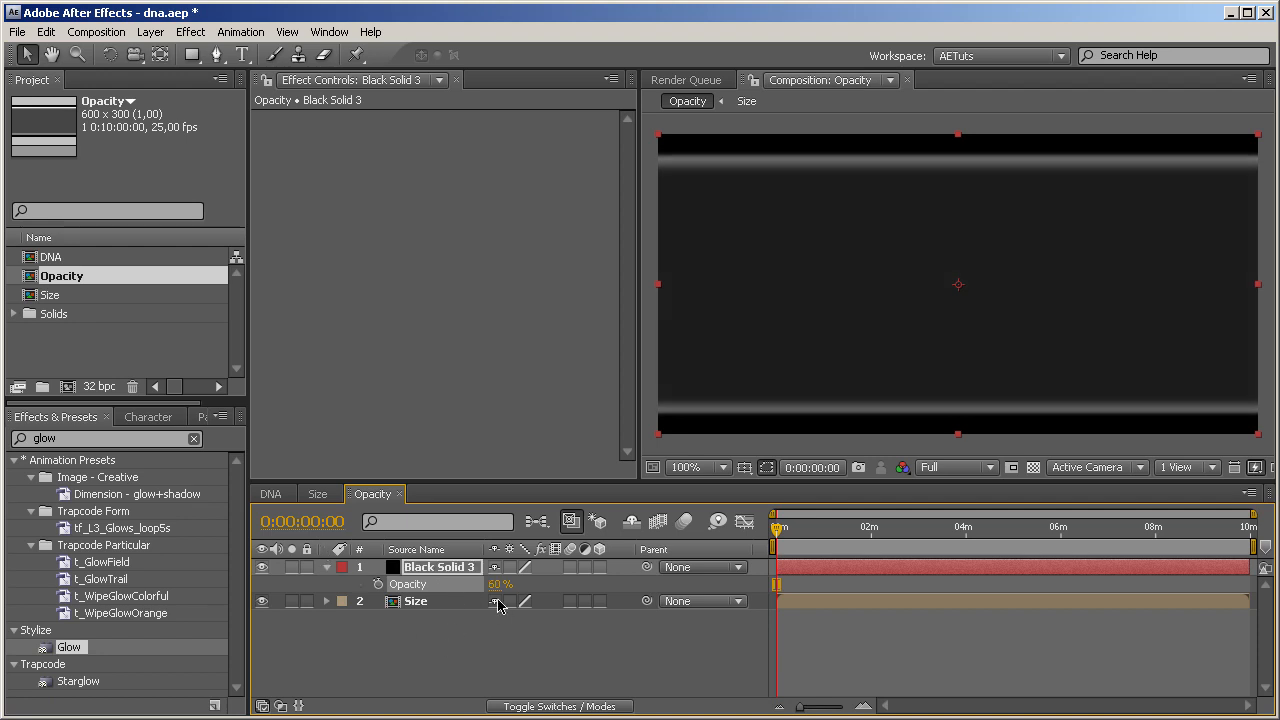
Place the Opacity composition below Size in the DNA composition and assign it as Form's Color and Alpha map layer
click(279, 496)
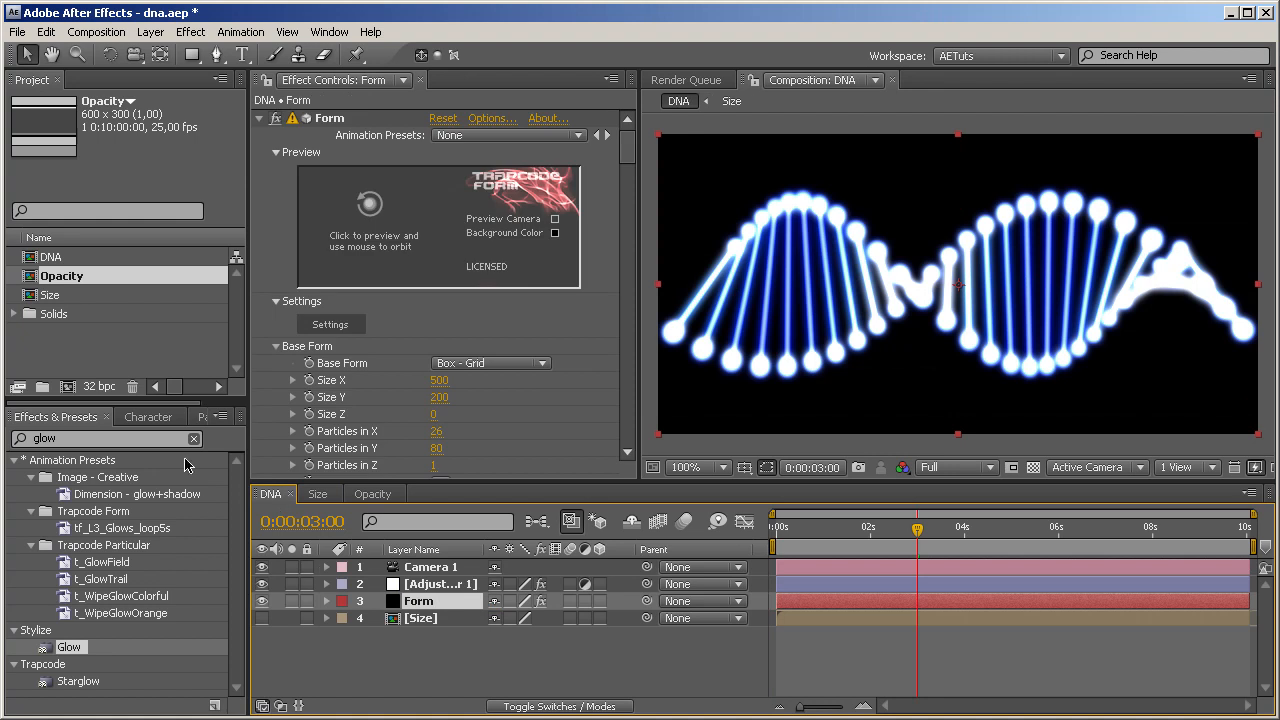
drag(27, 283, 378, 658)
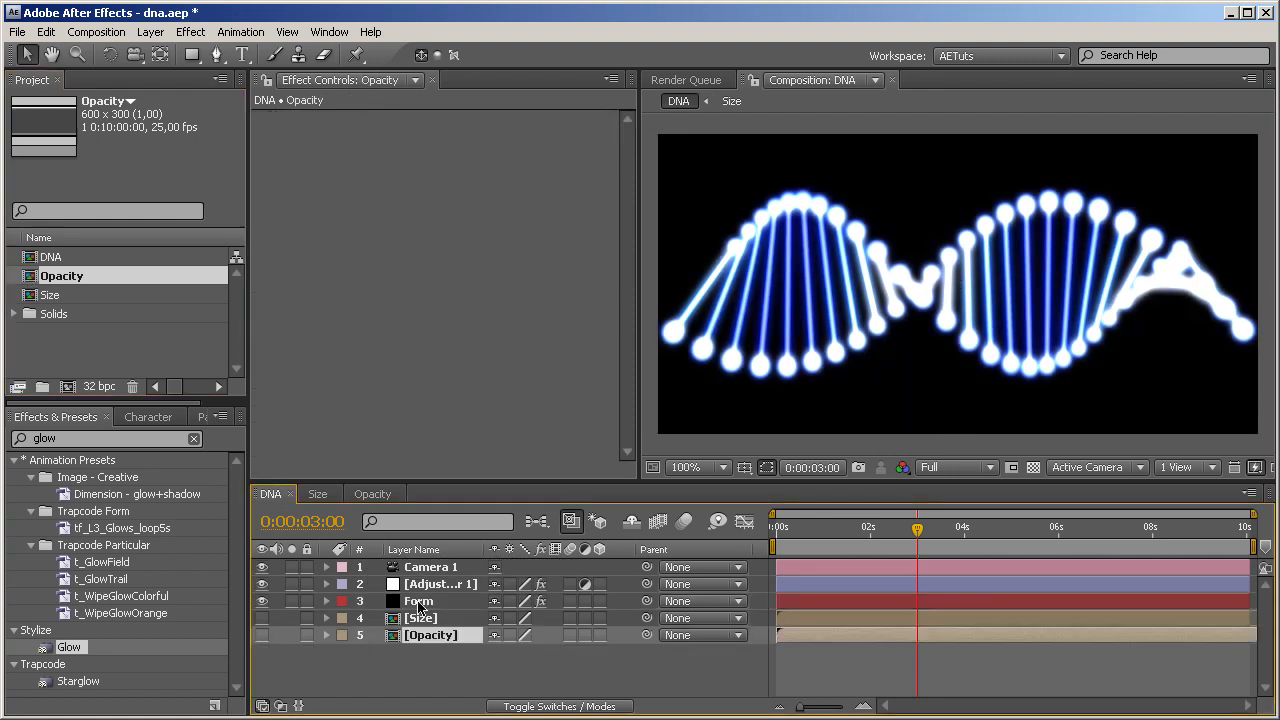
click(420, 602)
drag(628, 158, 625, 244)
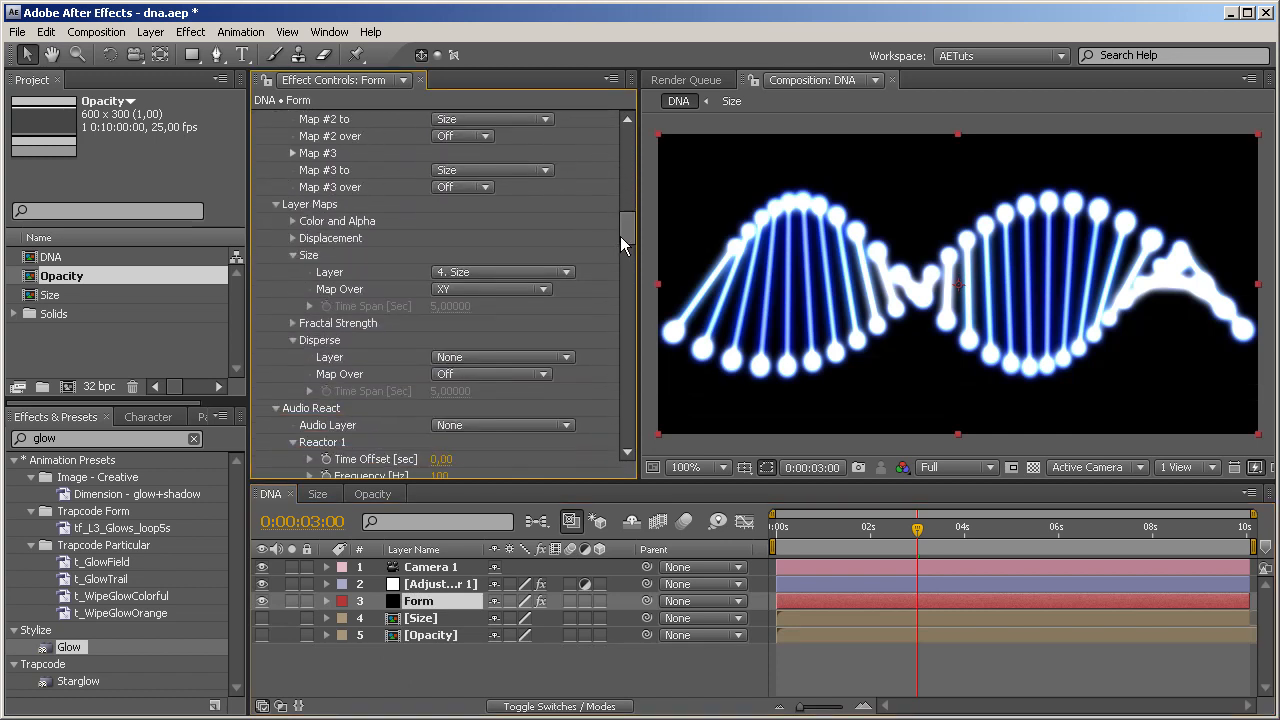
click(294, 222)
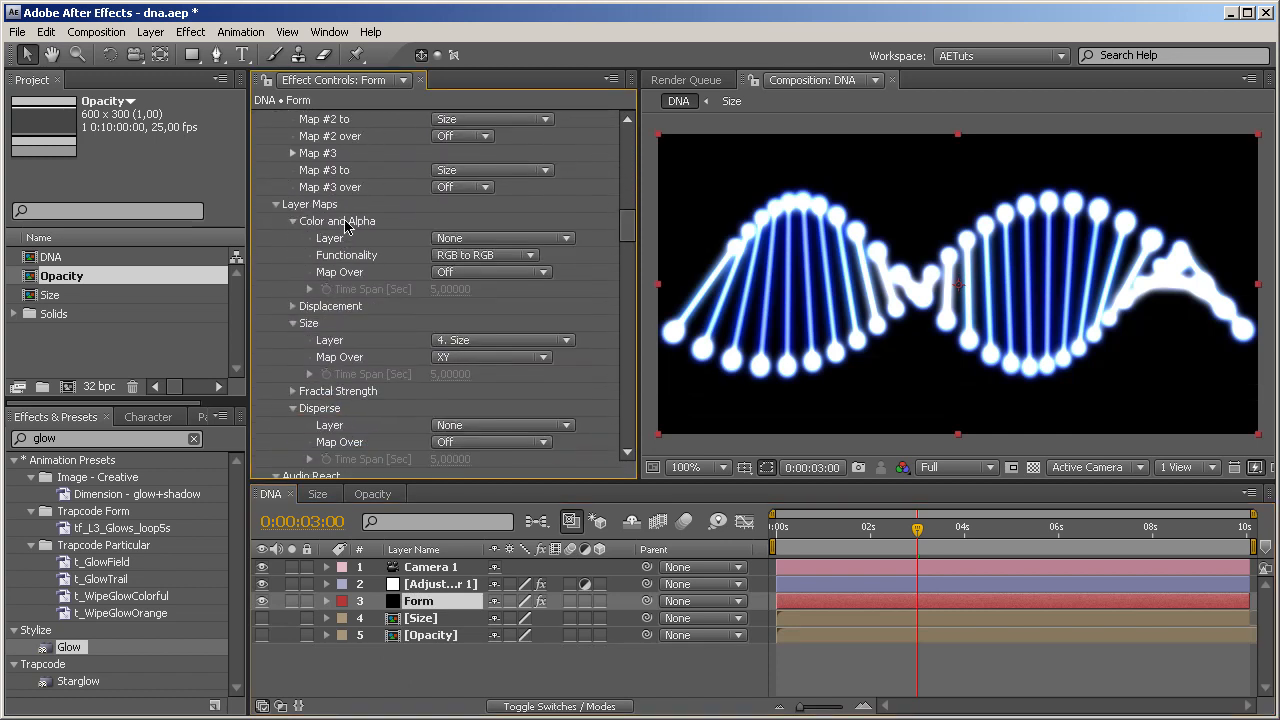
click(516, 241)
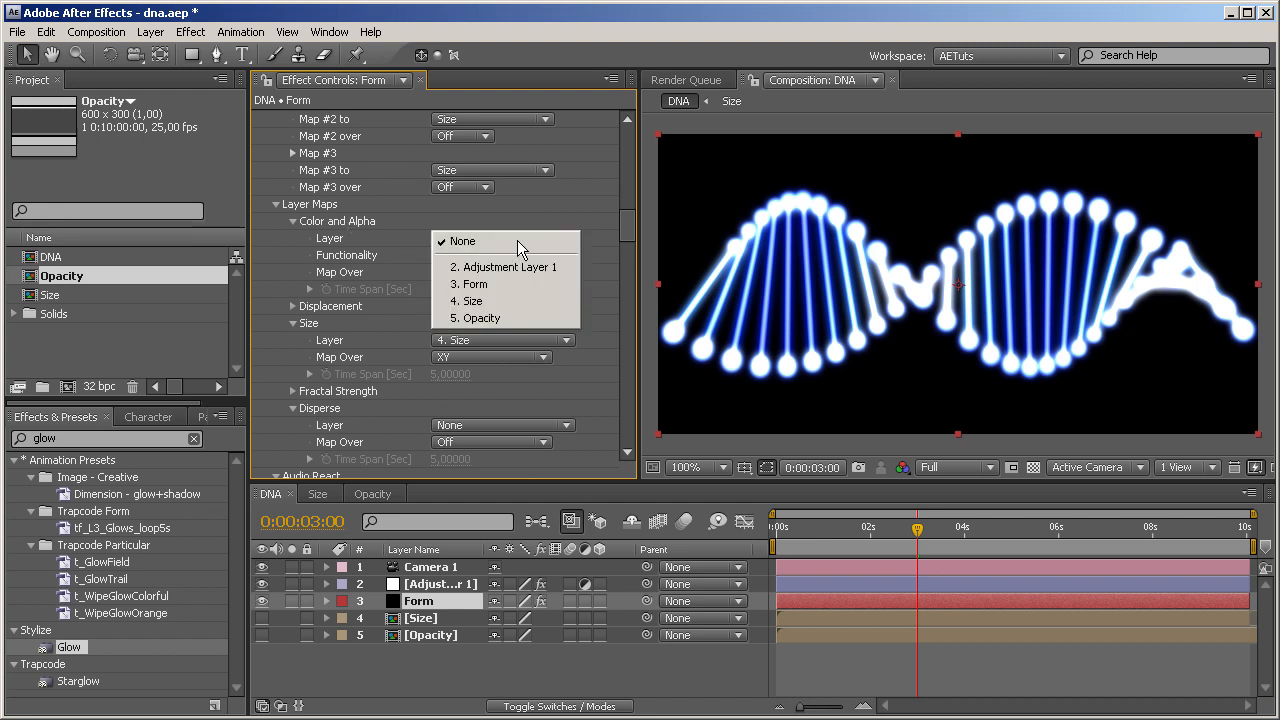
click(502, 320)
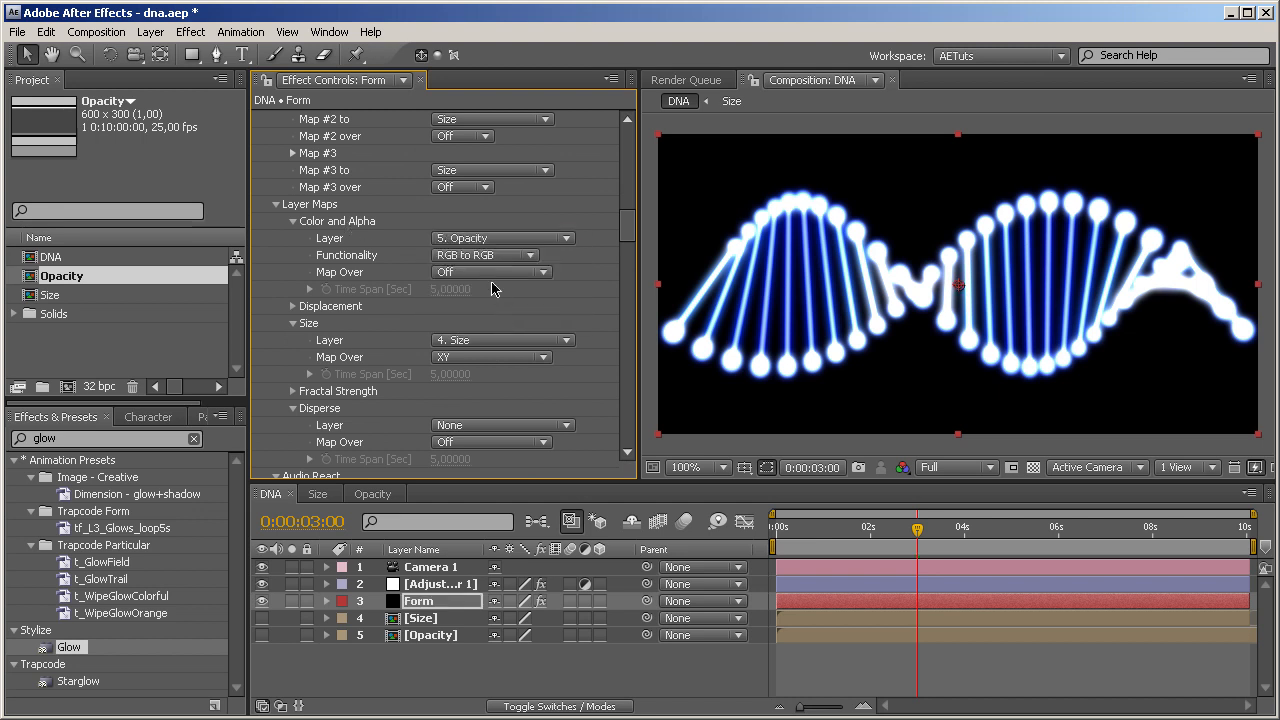
Set the Color and Alpha map's Functionality to Lightness to A and its Map Over option to XY
click(467, 258)
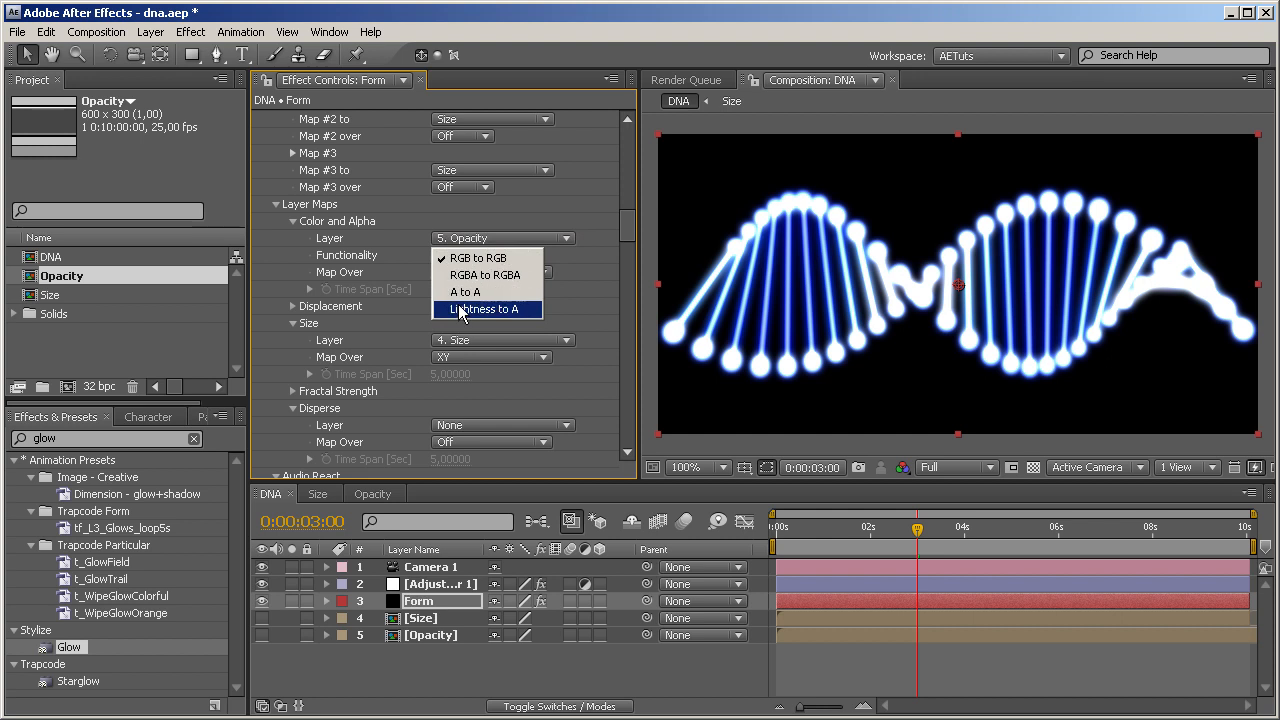
click(517, 310)
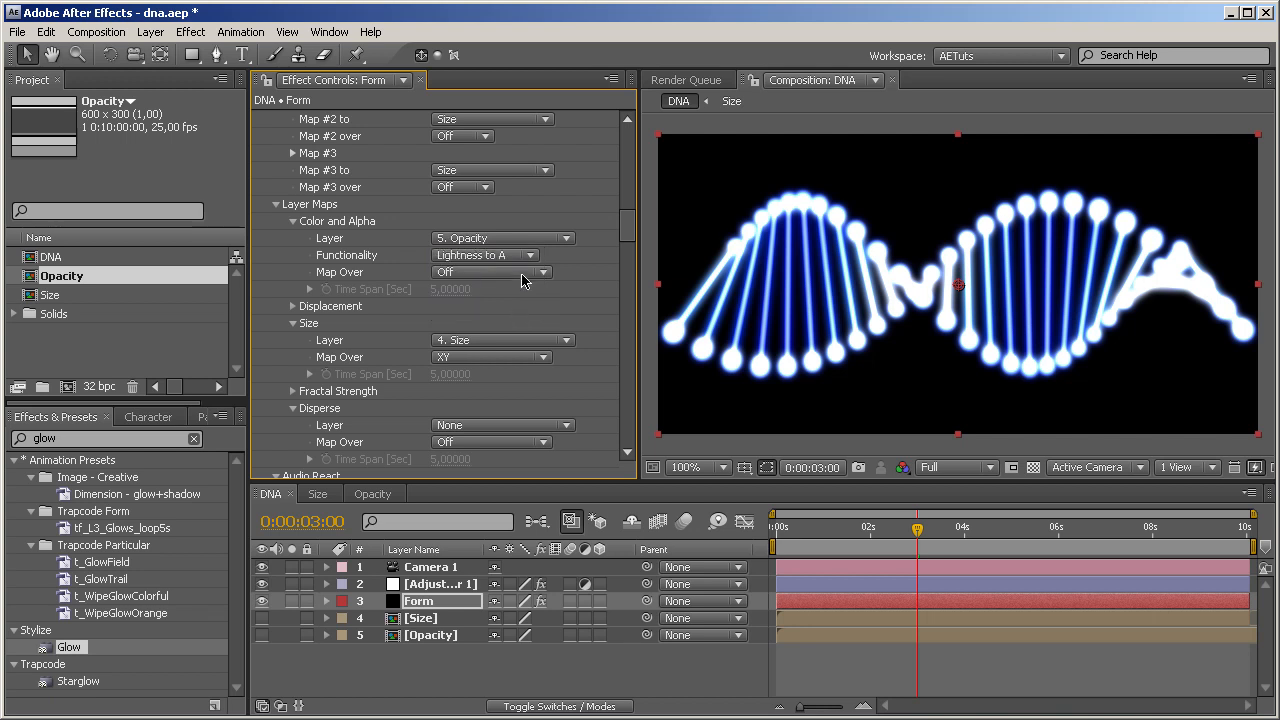
click(521, 276)
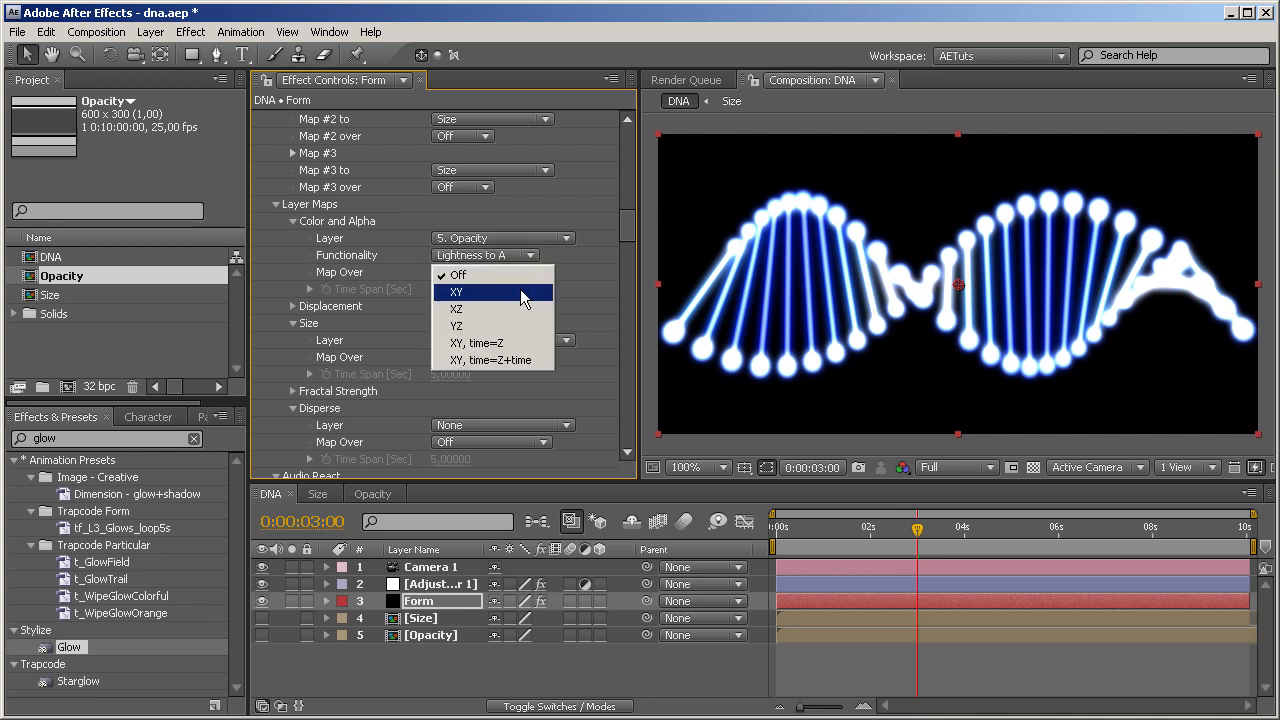
click(521, 293)
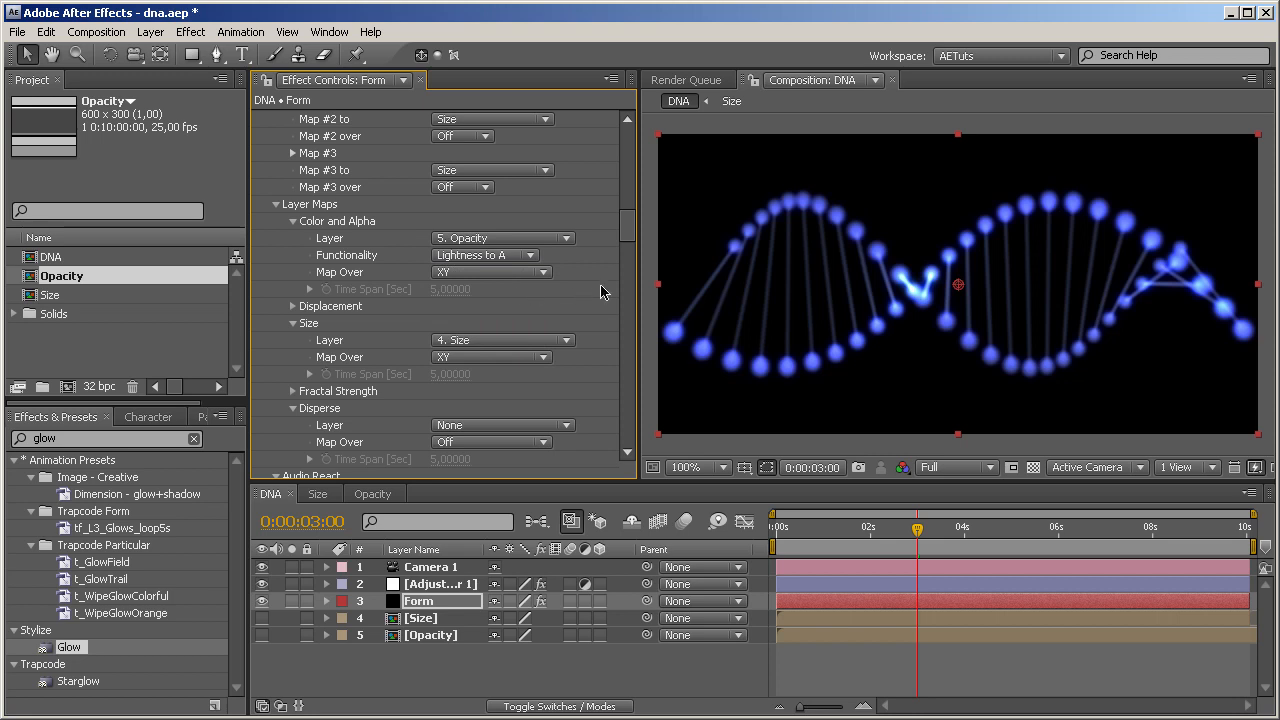
Increase Form's particle Size to 15 and set the adjustment layer's Glow Threshold to 64.7%
drag(624, 230, 624, 197)
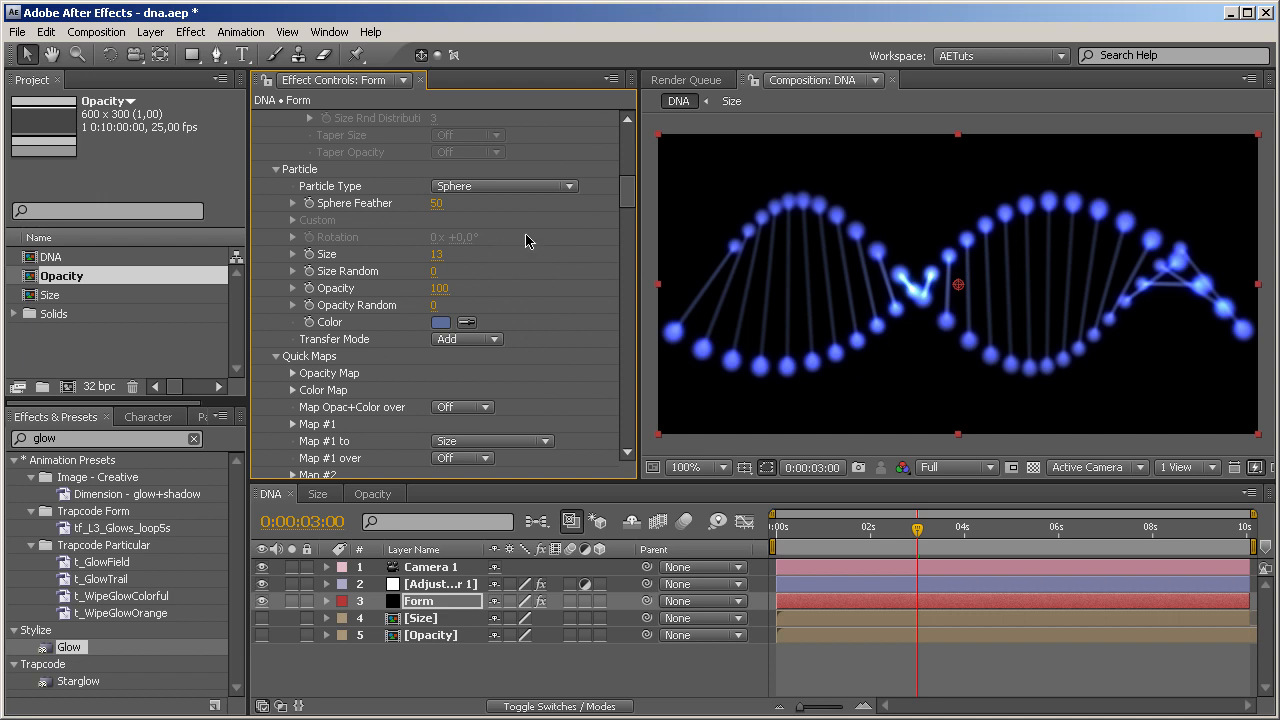
mouse_move(450, 254)
mouse_down()
mouse_move(484, 254)
mouse_move(456, 254)
mouse_up()
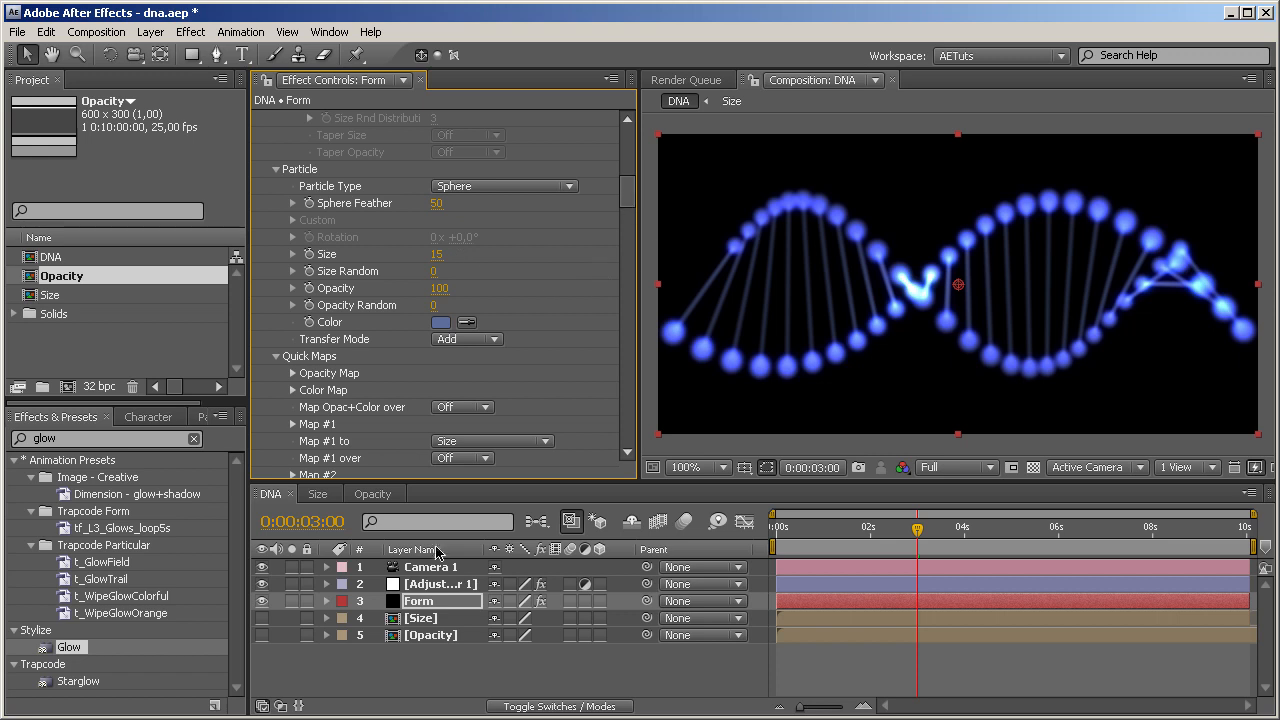
click(433, 585)
drag(441, 170, 439, 170)
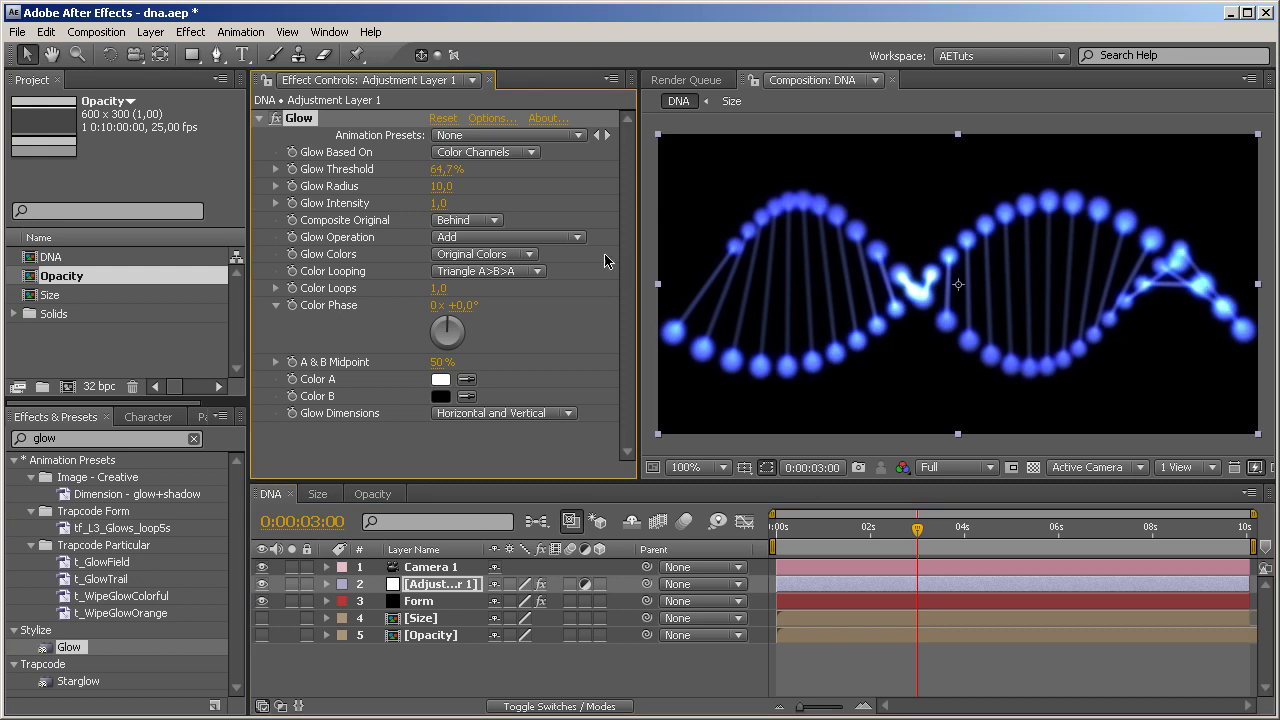
Try the black solid in the Opacity composition at 50% opacity, save the project, and reduce the opacity further to 40%
click(372, 494)
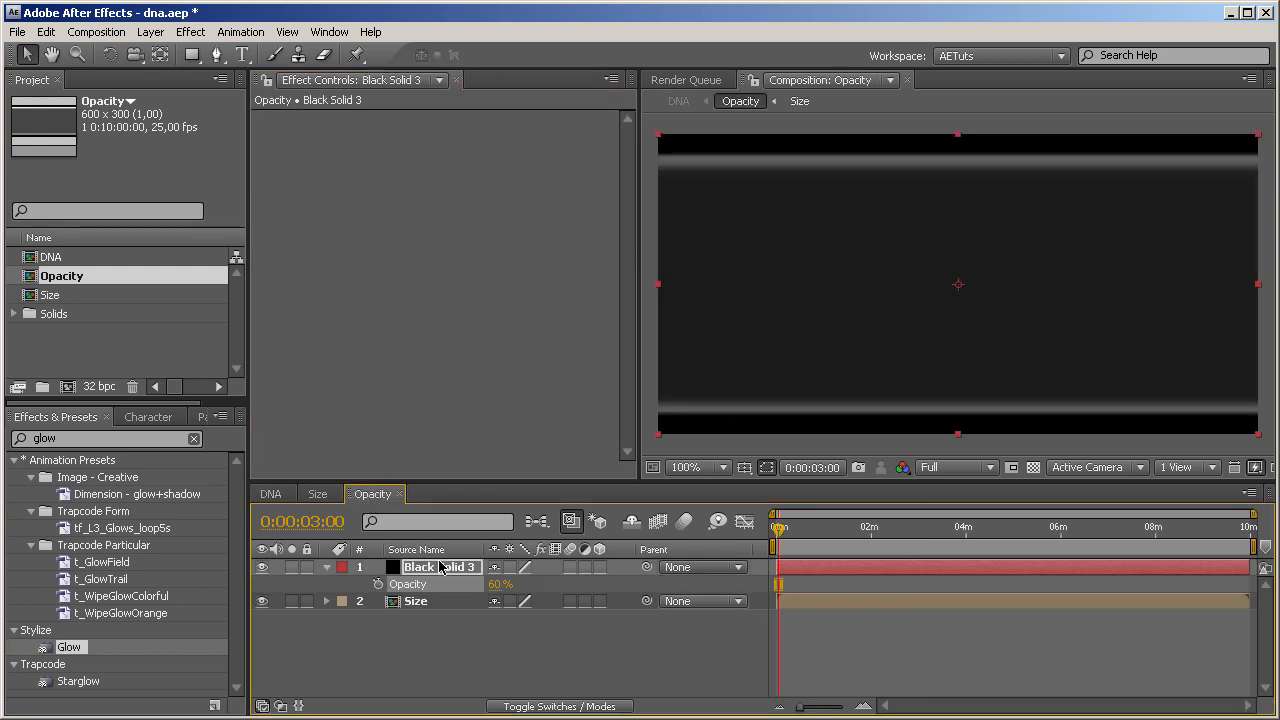
drag(492, 590, 484, 583)
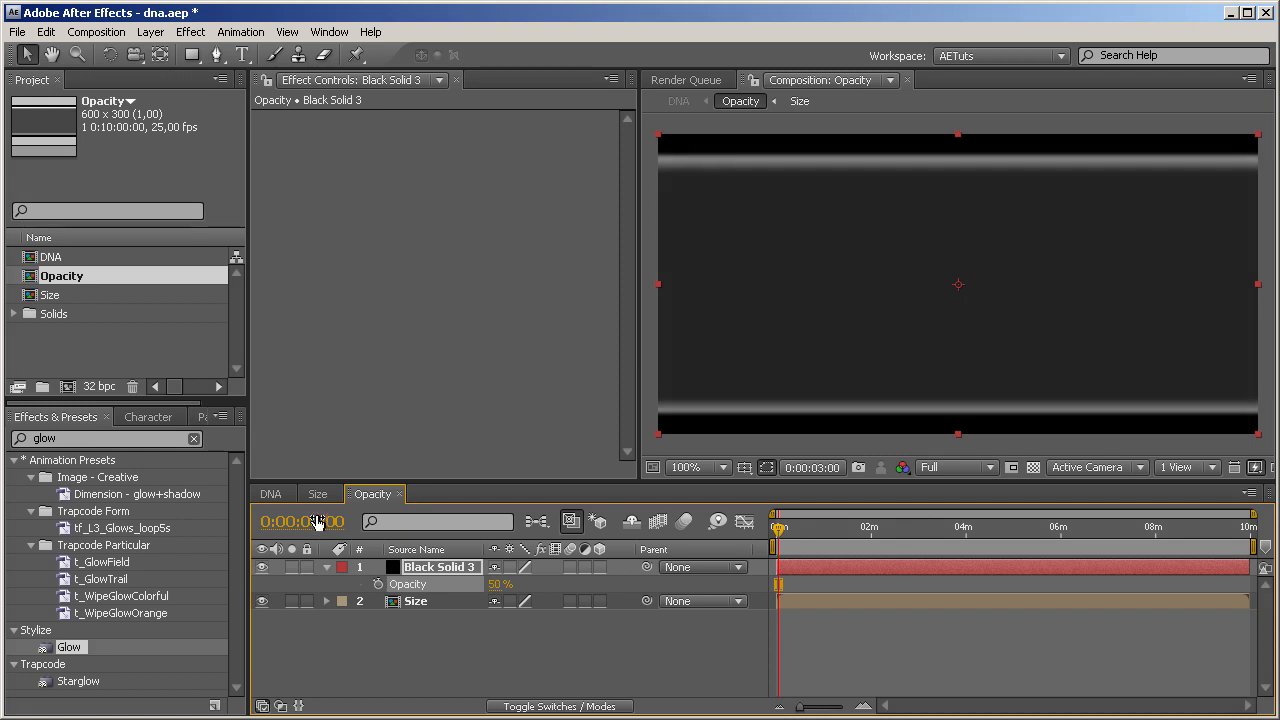
click(270, 494)
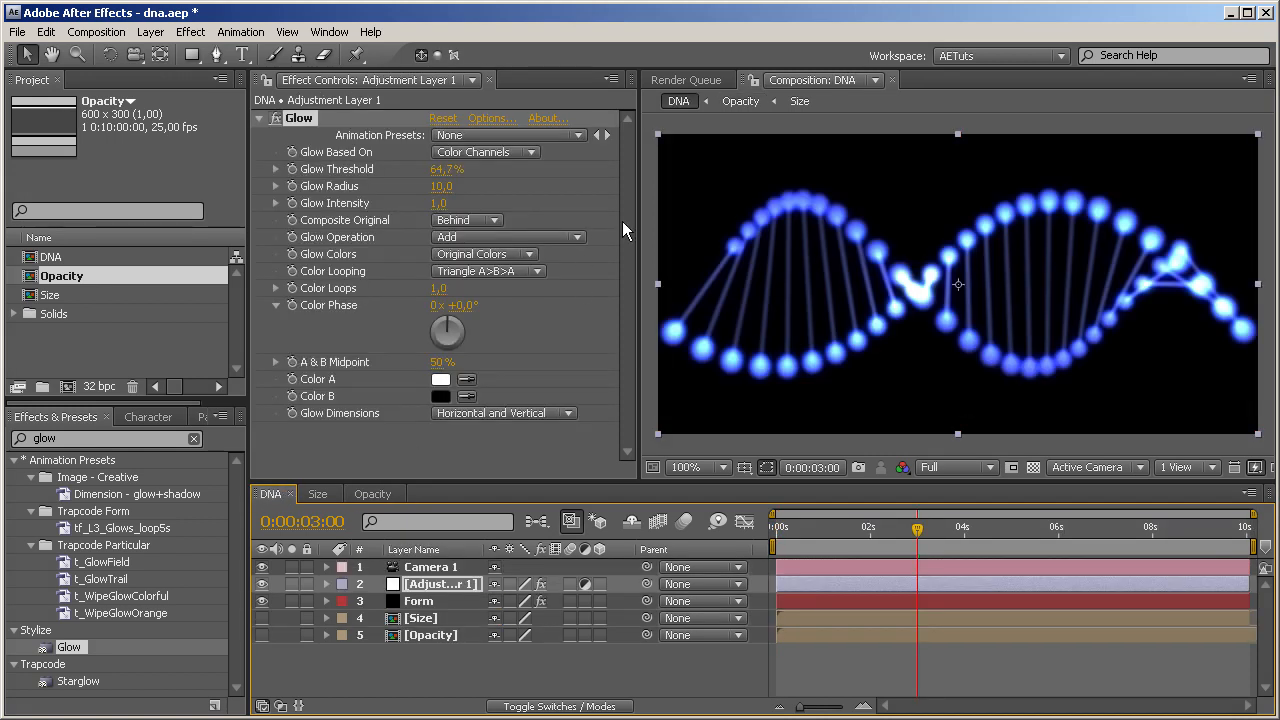
key(ctrl+s)
click(370, 496)
drag(494, 590, 484, 584)
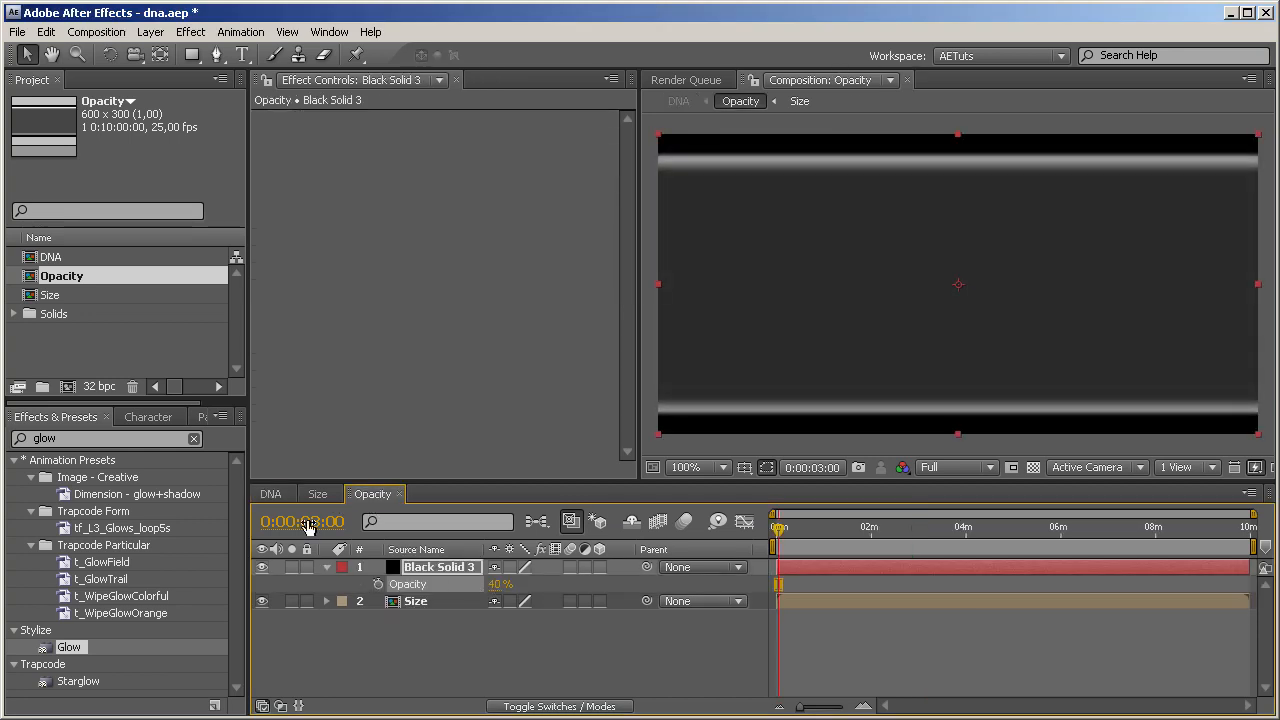
click(272, 494)
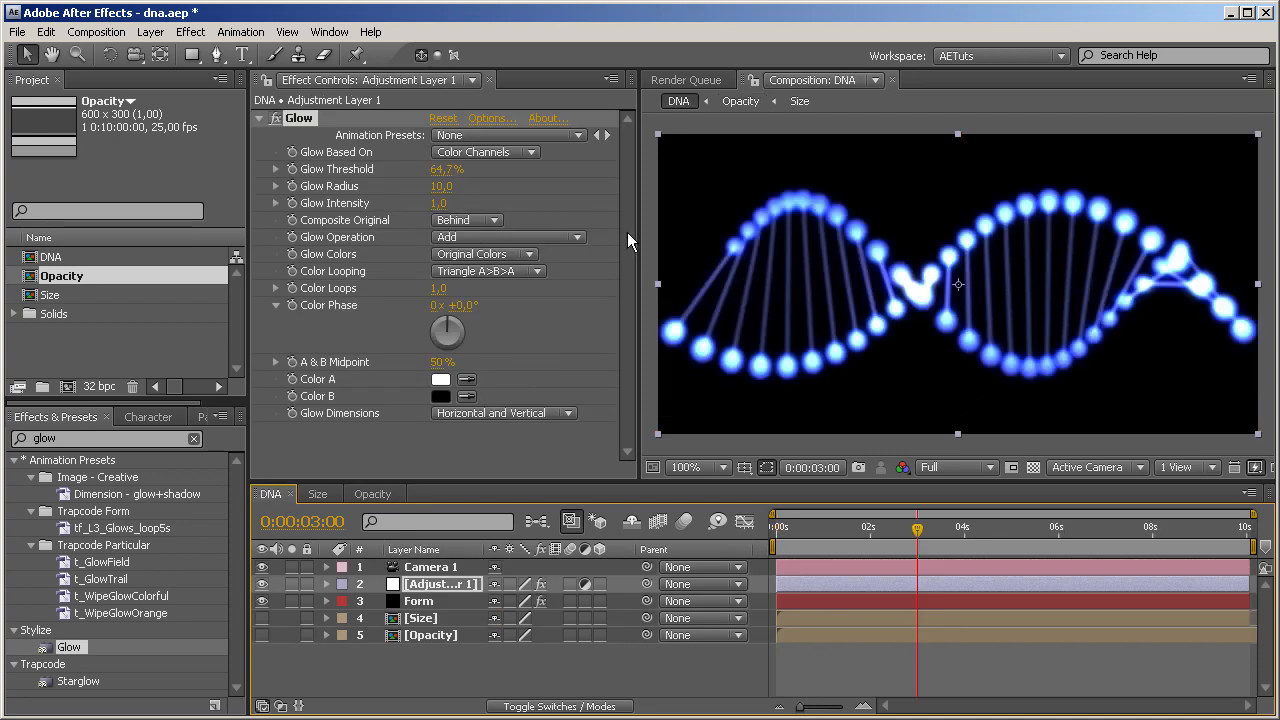
Move the DNA composition to 0:00:01:11 and set Form's Render Mode to Full Render + DOF Square (AE)
click(424, 601)
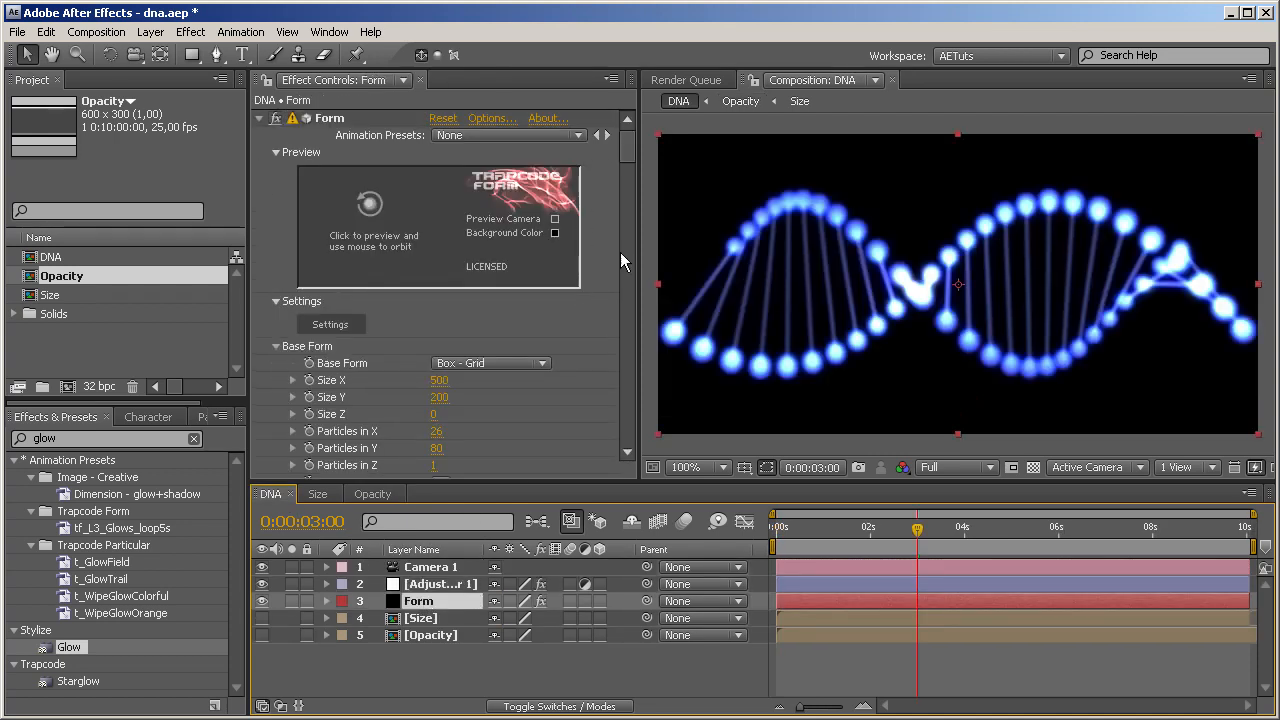
drag(631, 156, 633, 168)
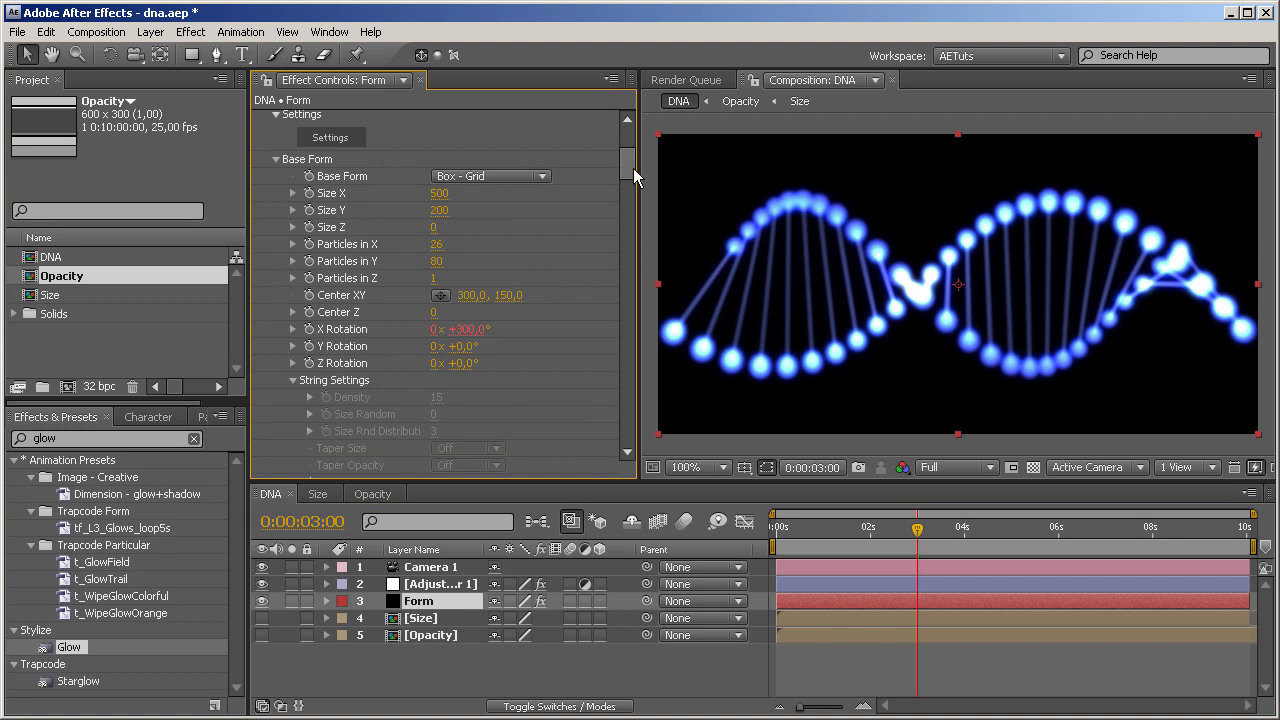
click(846, 527)
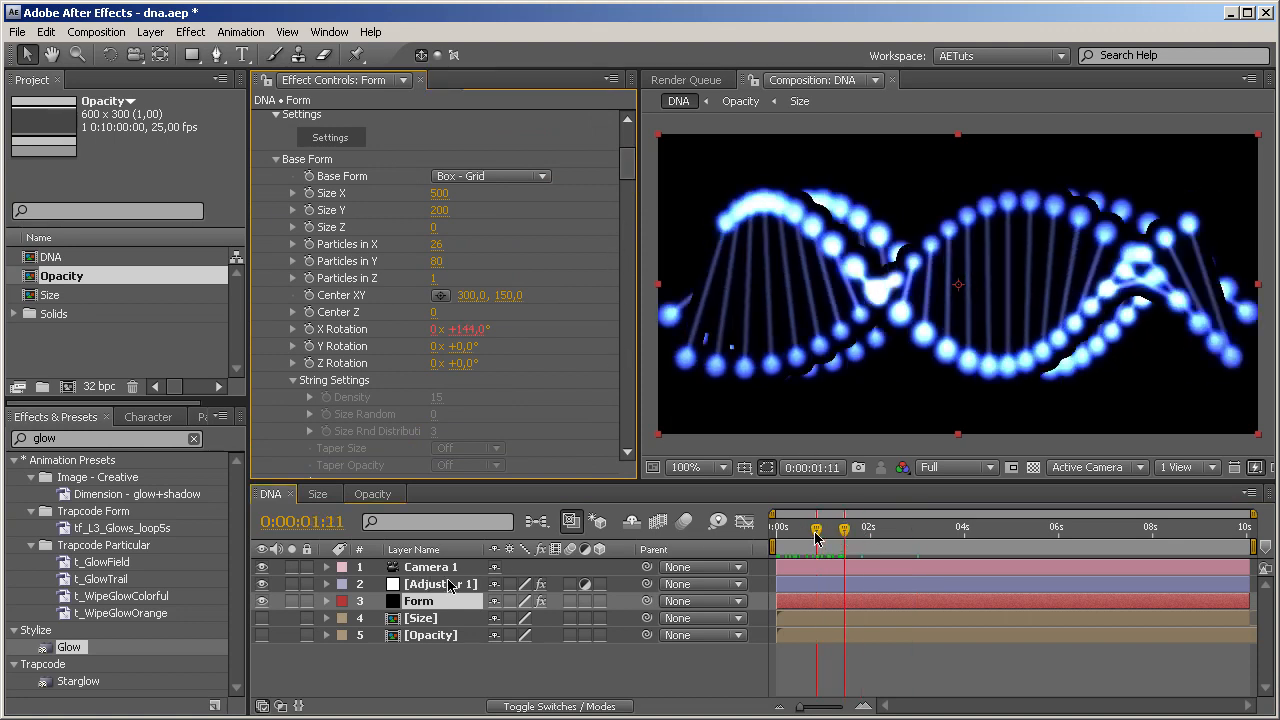
drag(625, 168, 617, 445)
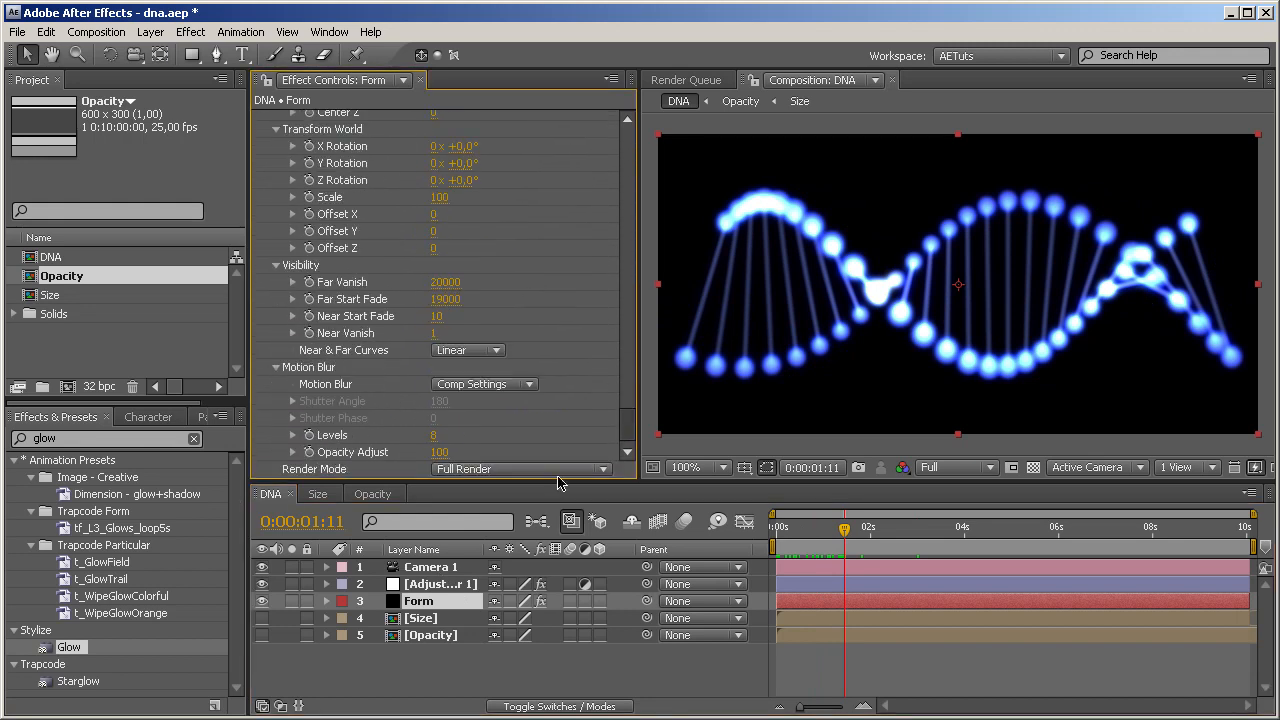
click(490, 470)
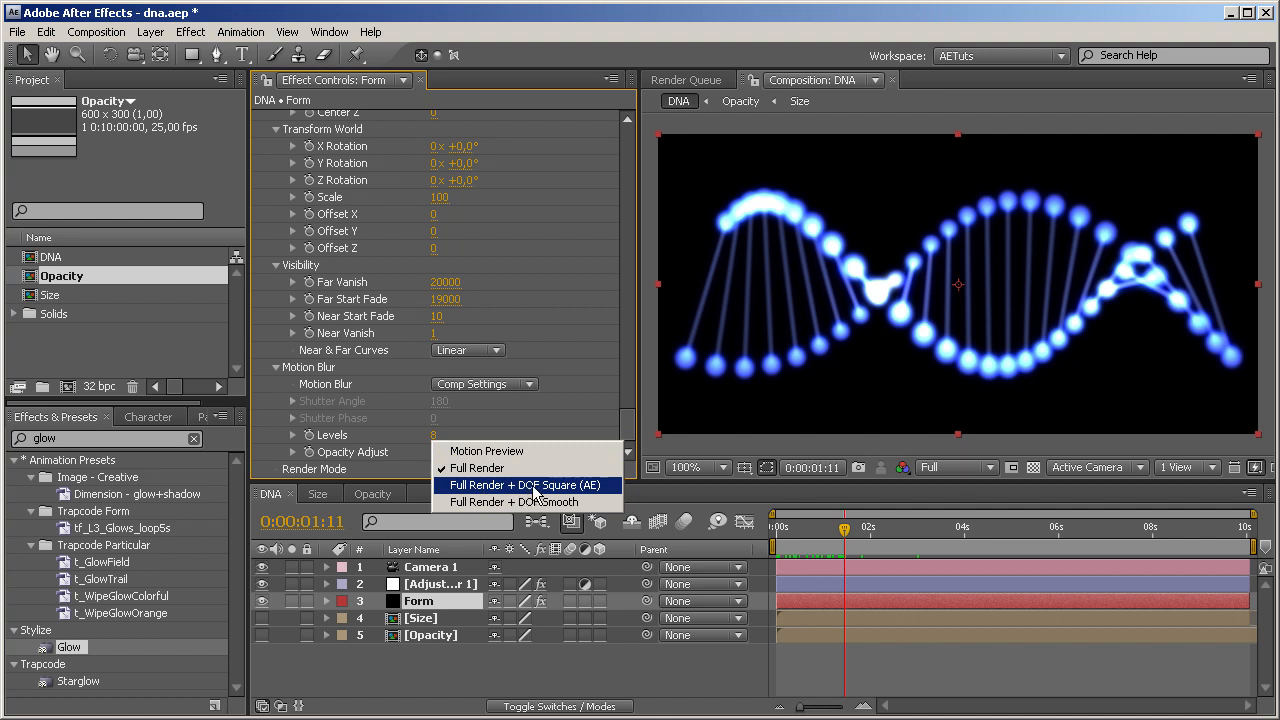
click(535, 487)
Increase Camera 1's Aperture and Blur Level, reduce its Focus Distance, and collapse the camera layer
click(327, 567)
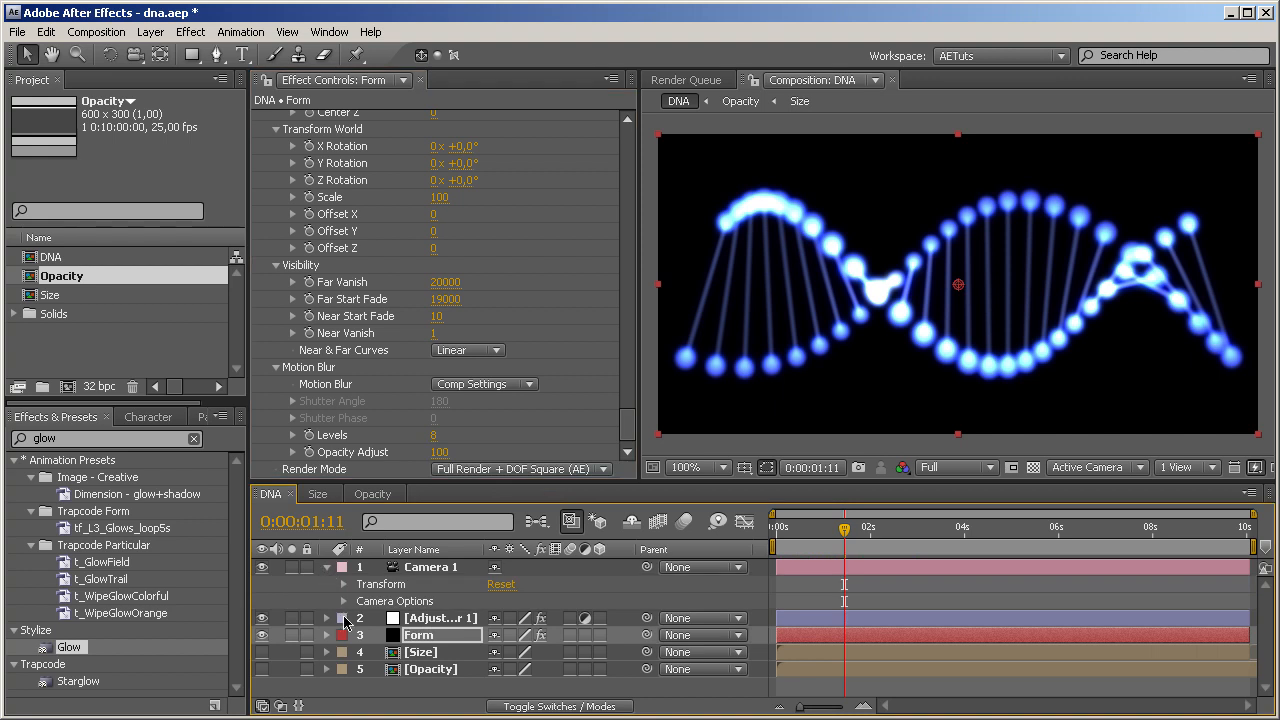
click(341, 601)
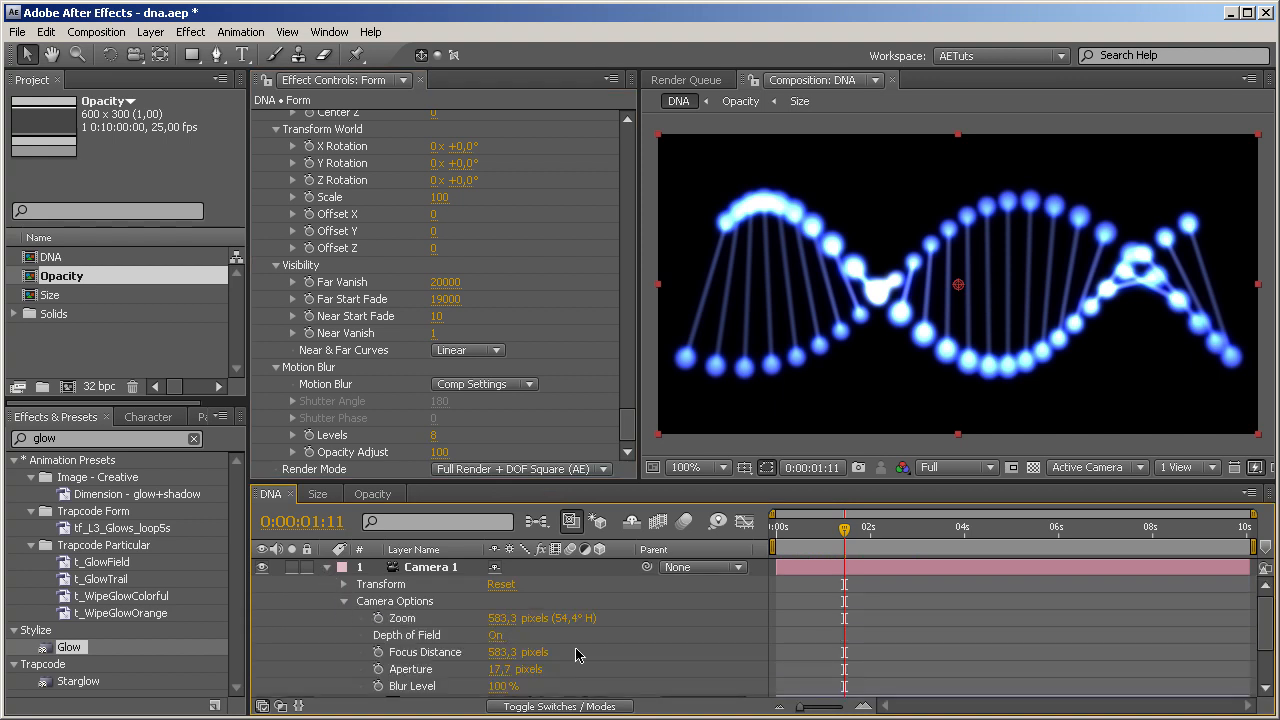
drag(500, 669, 611, 669)
drag(502, 687, 764, 686)
drag(505, 652, 454, 631)
click(326, 567)
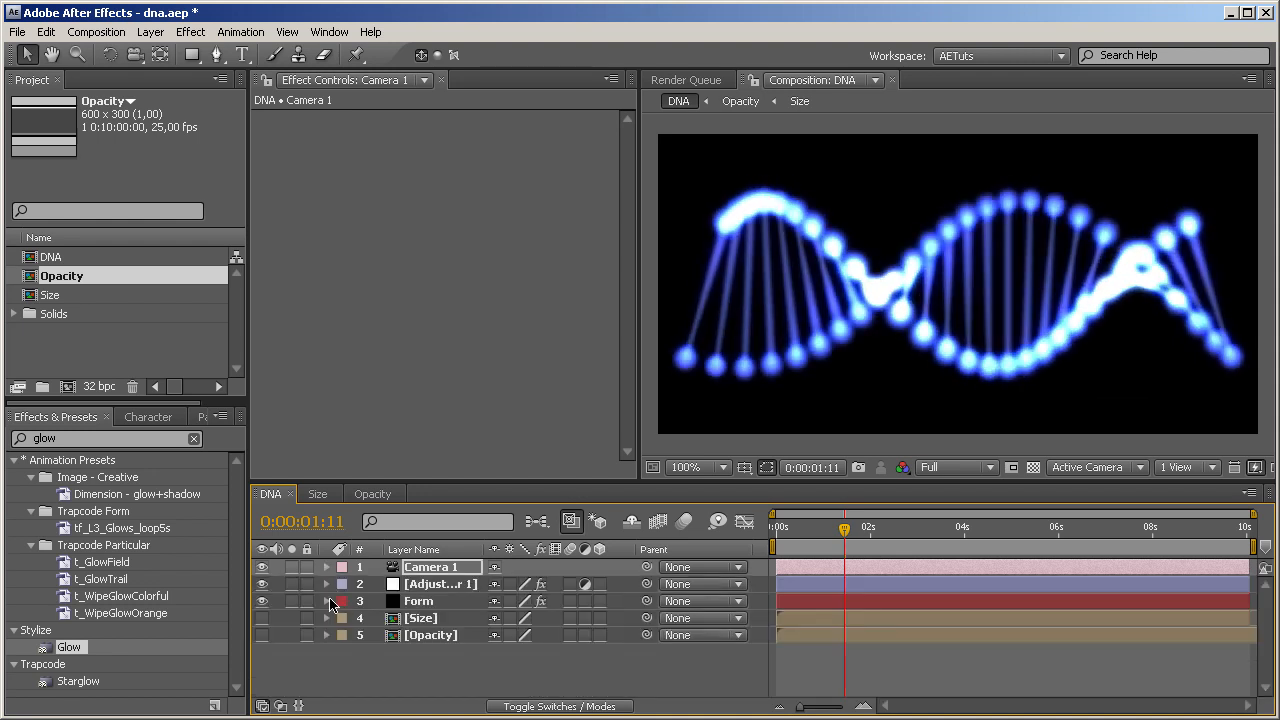
Hide the adjustment layer and set Form's particle Size to 16
click(263, 585)
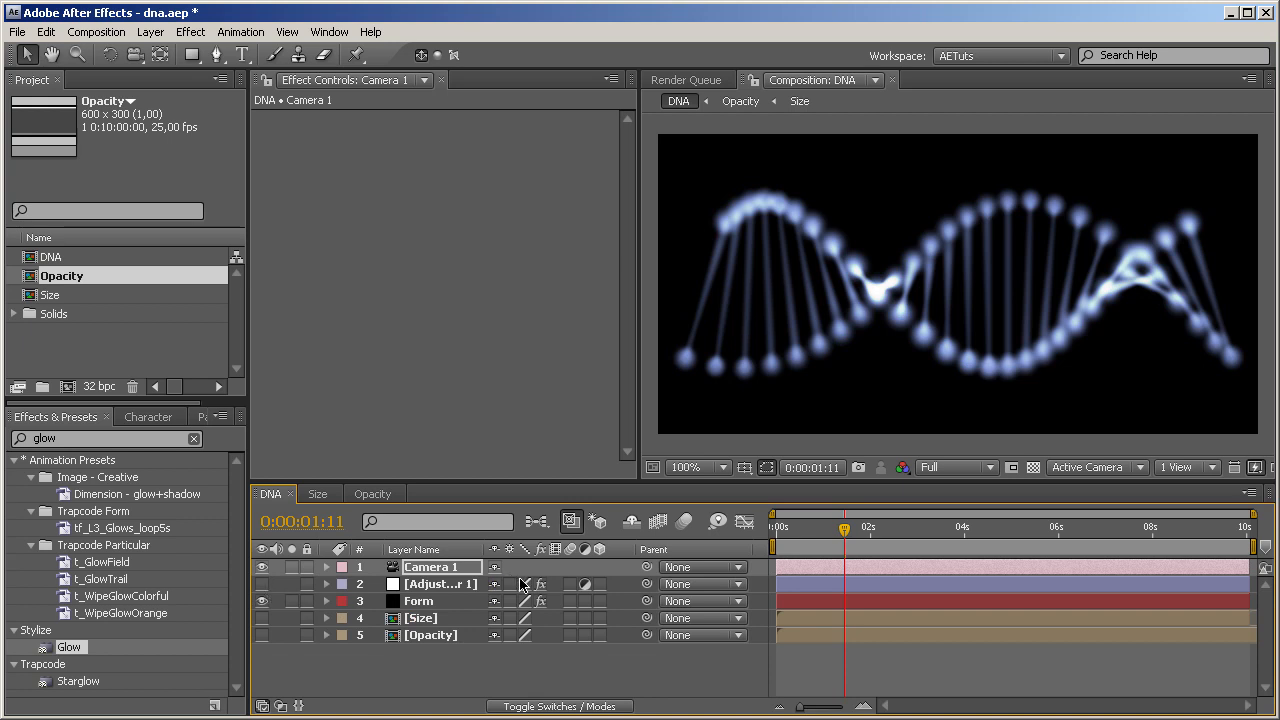
click(436, 601)
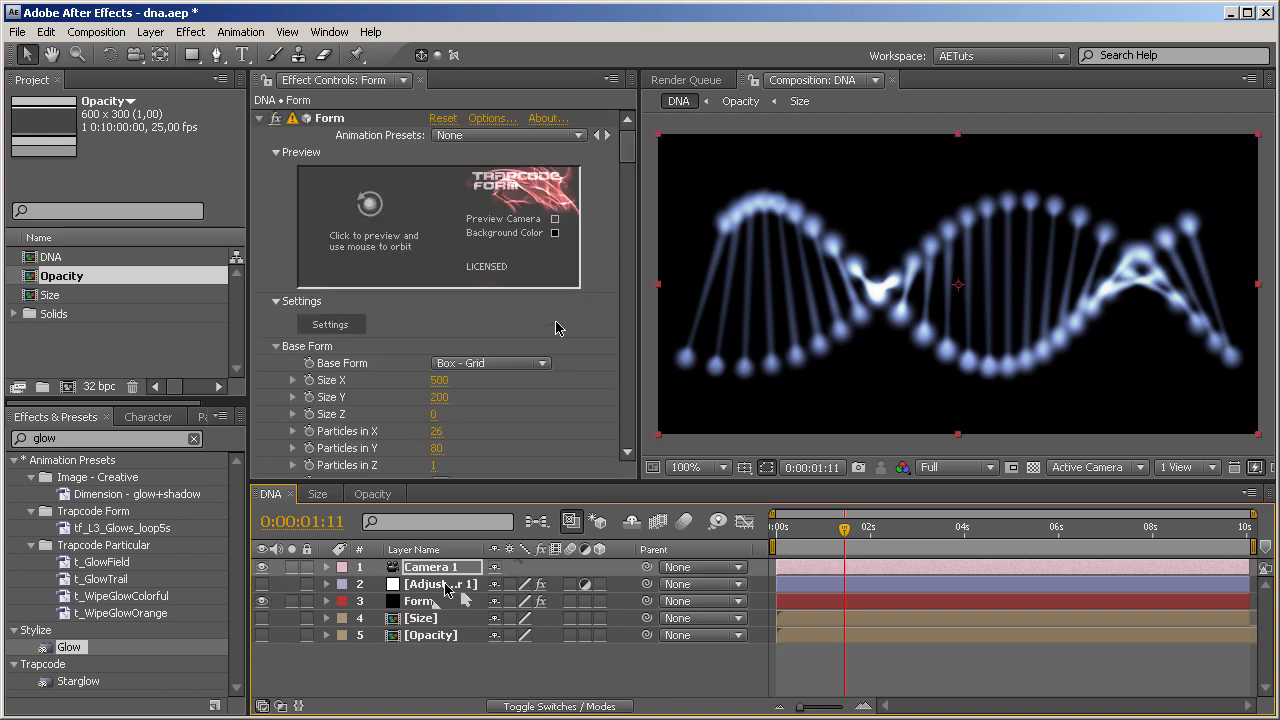
scroll(622, 180, down, 3)
scroll(622, 180, down, 3)
scroll(615, 180, down, 5)
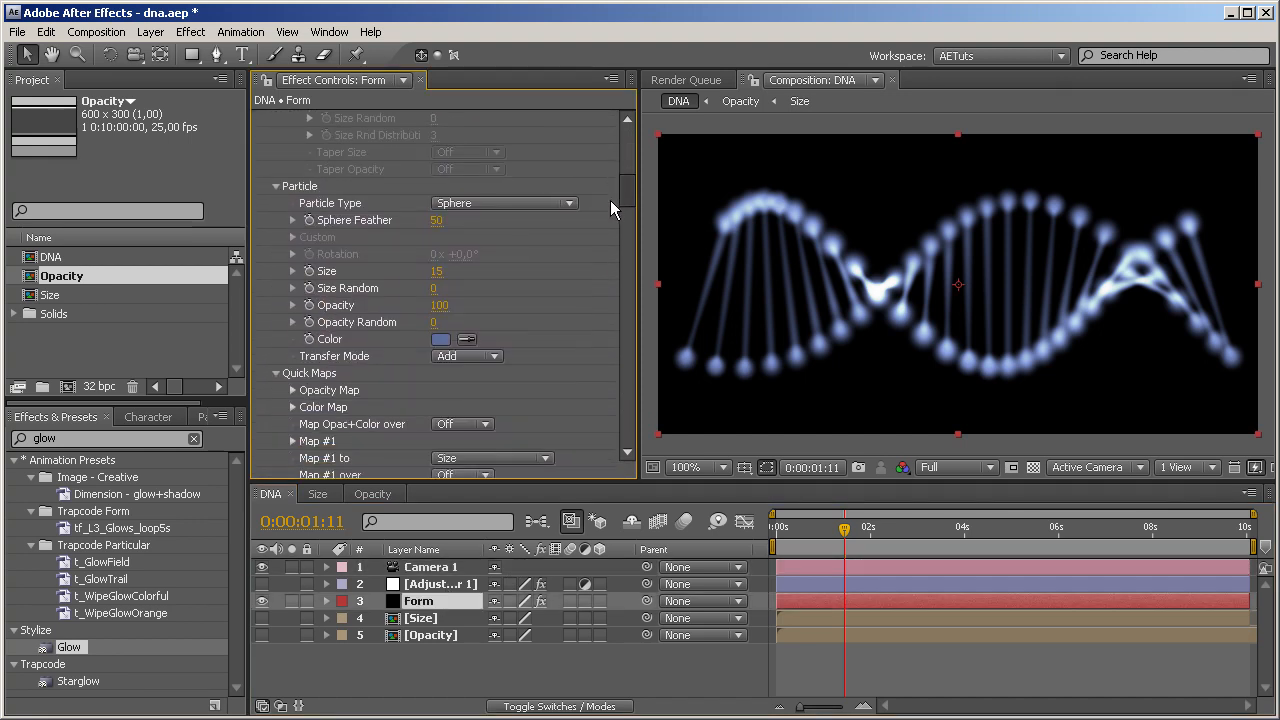
key(ctrl+z)
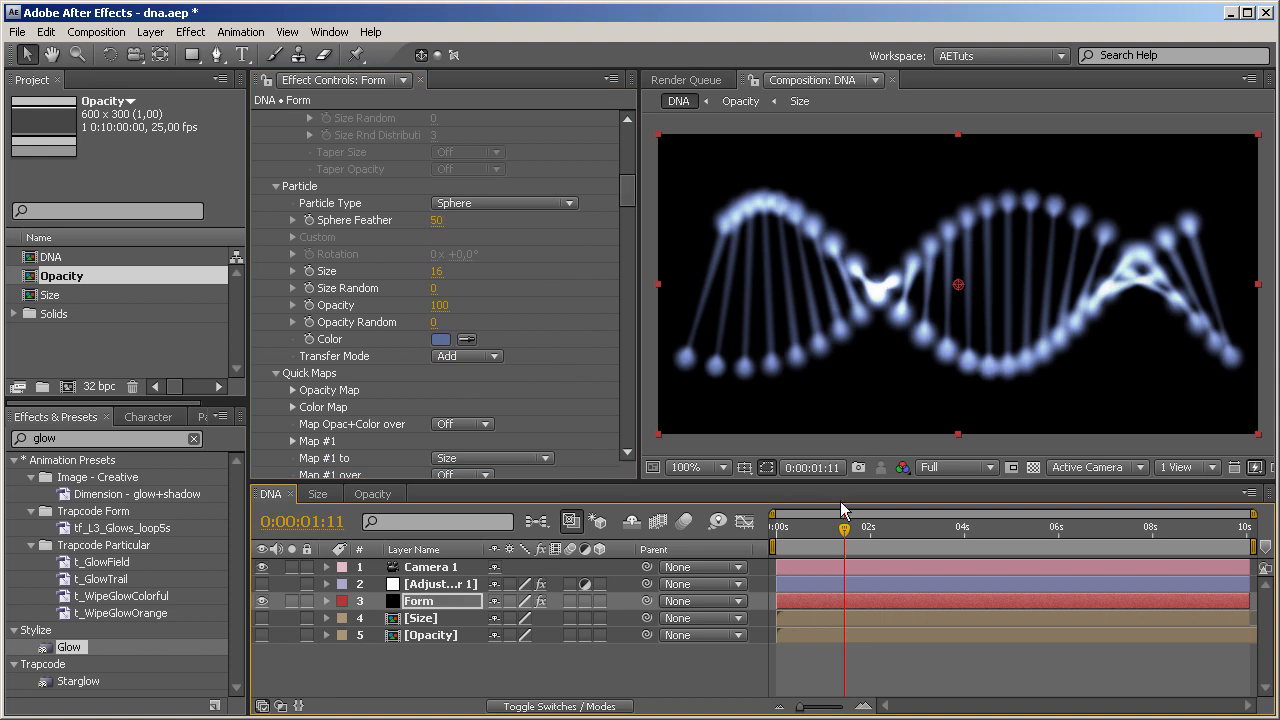
Move the DNA composition to 0:00:01:10 and set Form's Particles in Y to 192
mouse_move(844, 530)
mouse_down()
mouse_move(760, 537)
mouse_move(840, 537)
mouse_up()
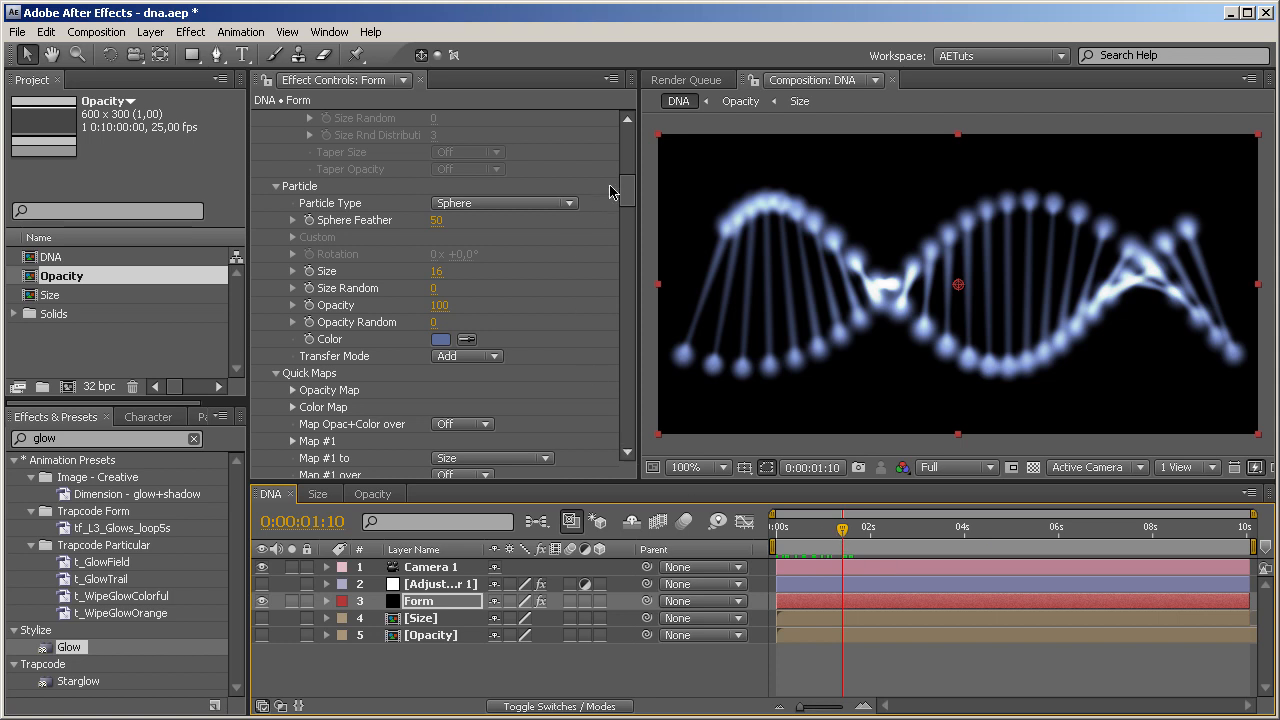
scroll(608, 200, up, 5)
drag(438, 239, 526, 236)
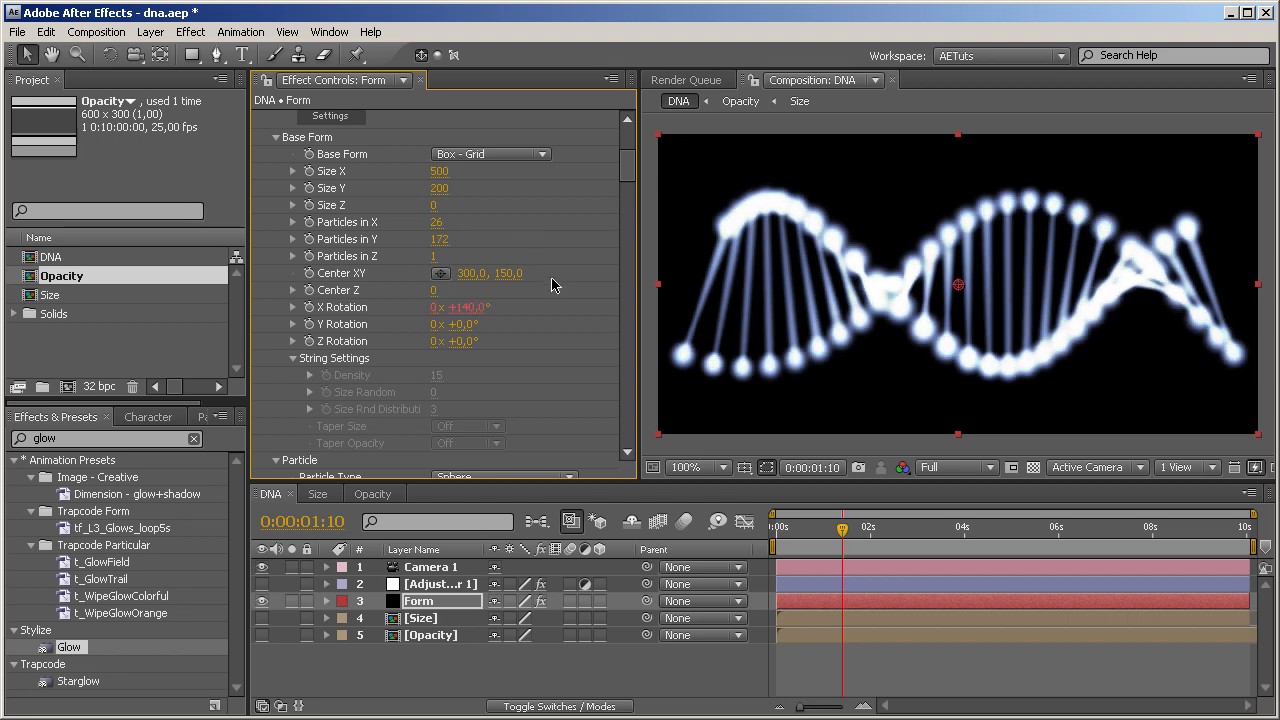
drag(465, 241, 466, 241)
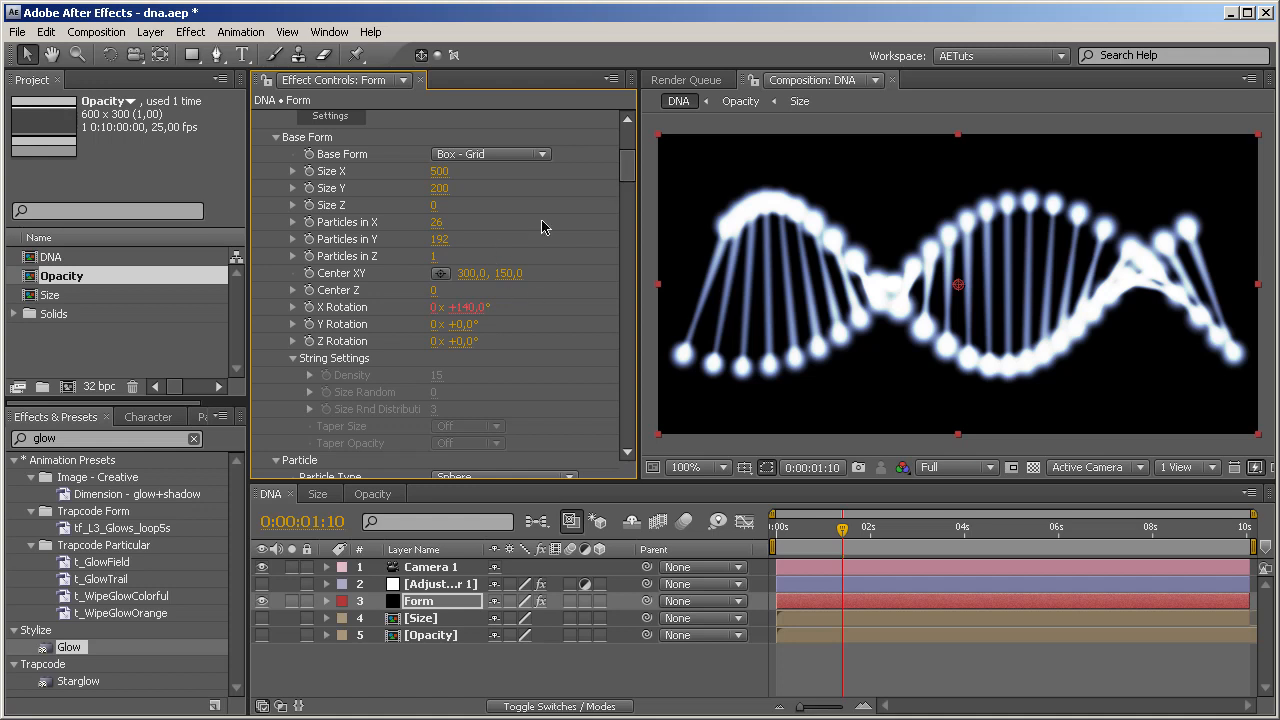
drag(619, 174, 627, 202)
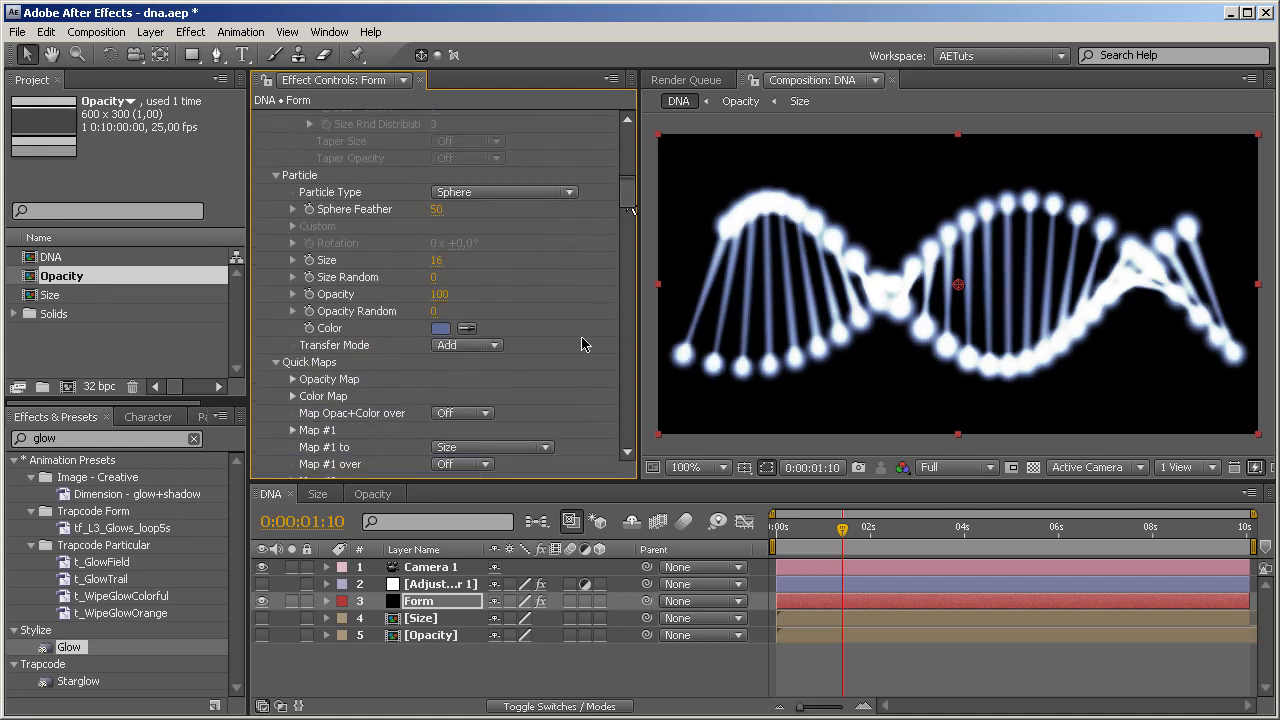
Set Camera 1's Focus Distance to 503.3 pixels and its Aperture to 516.7 pixels
click(422, 572)
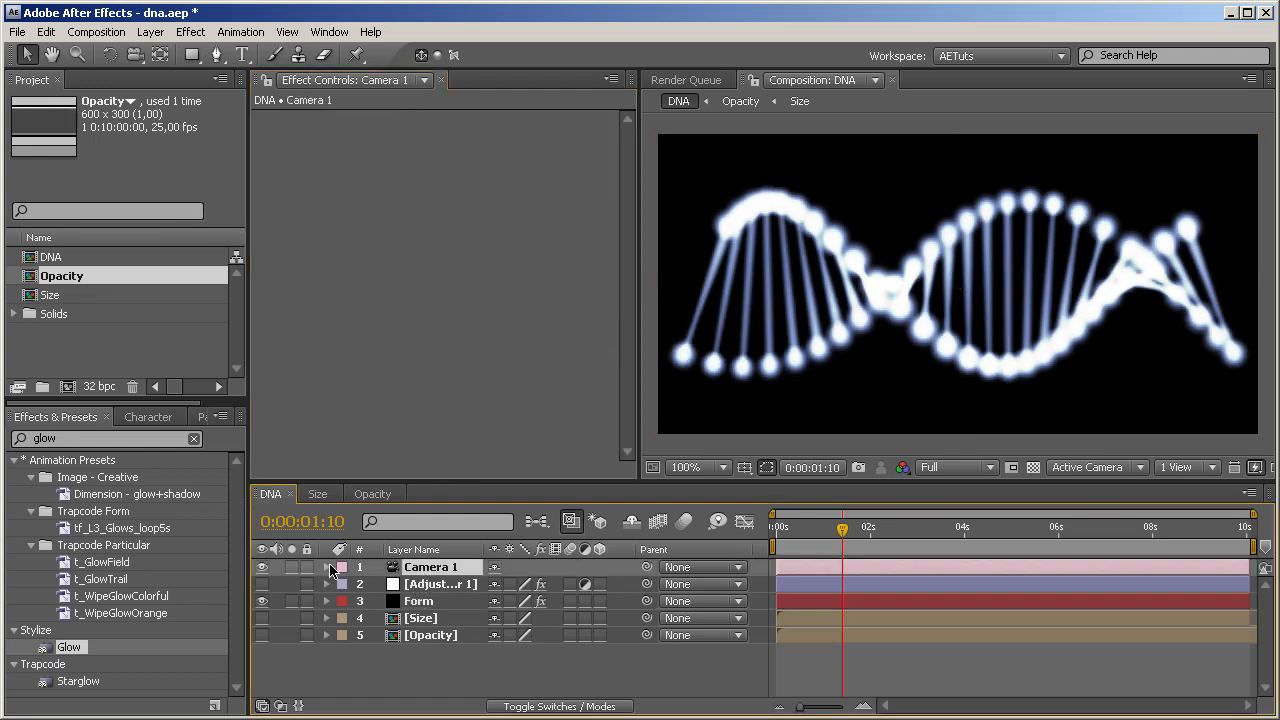
click(326, 567)
drag(510, 652, 392, 563)
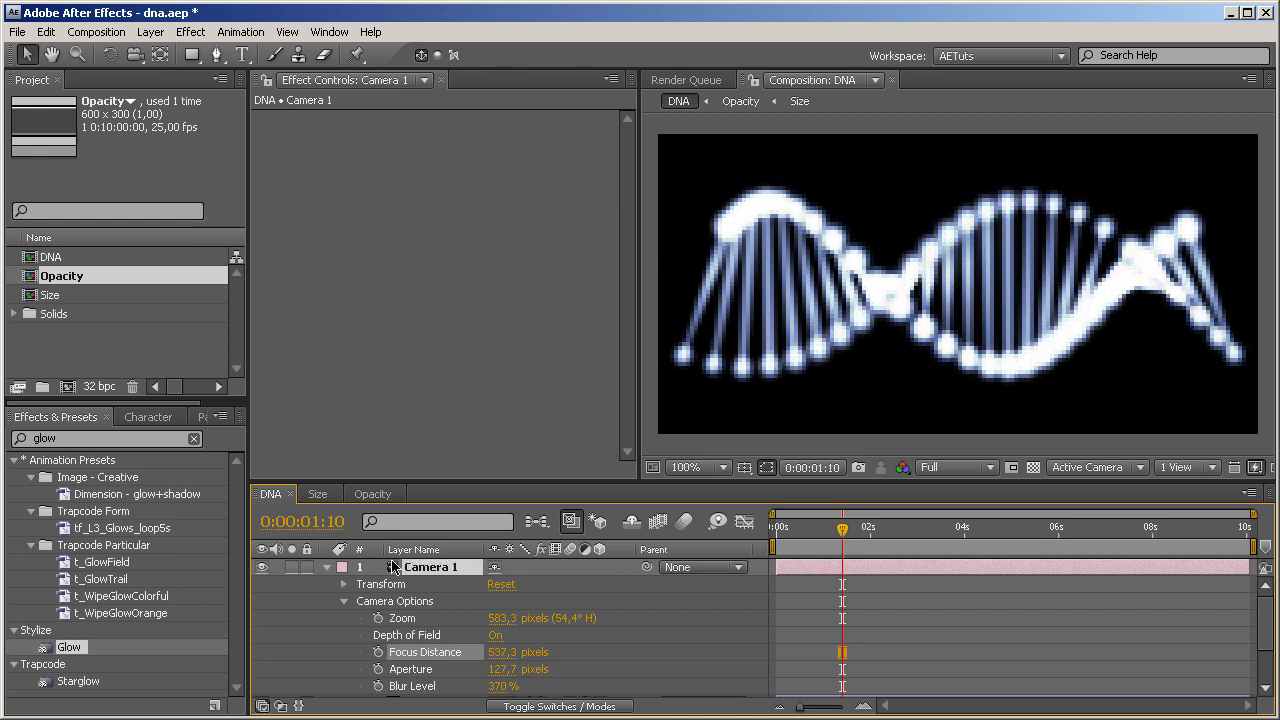
drag(496, 658, 443, 640)
drag(502, 673, 783, 563)
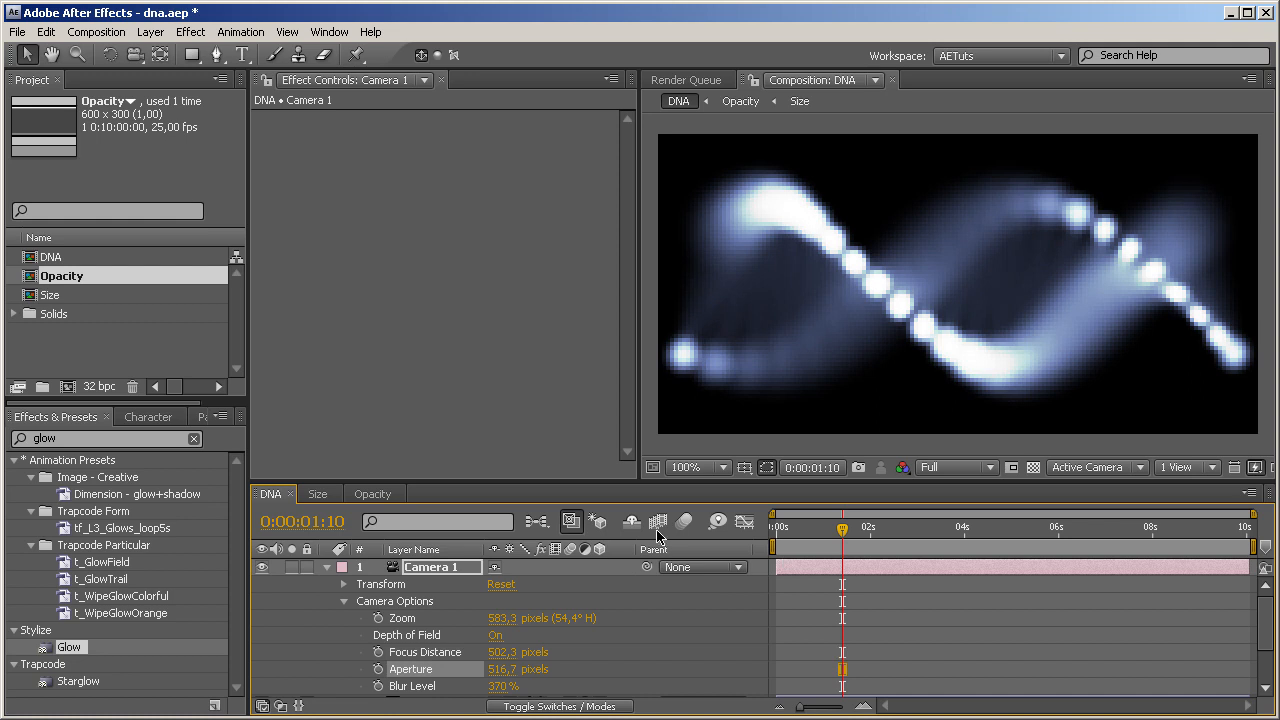
drag(497, 656, 477, 651)
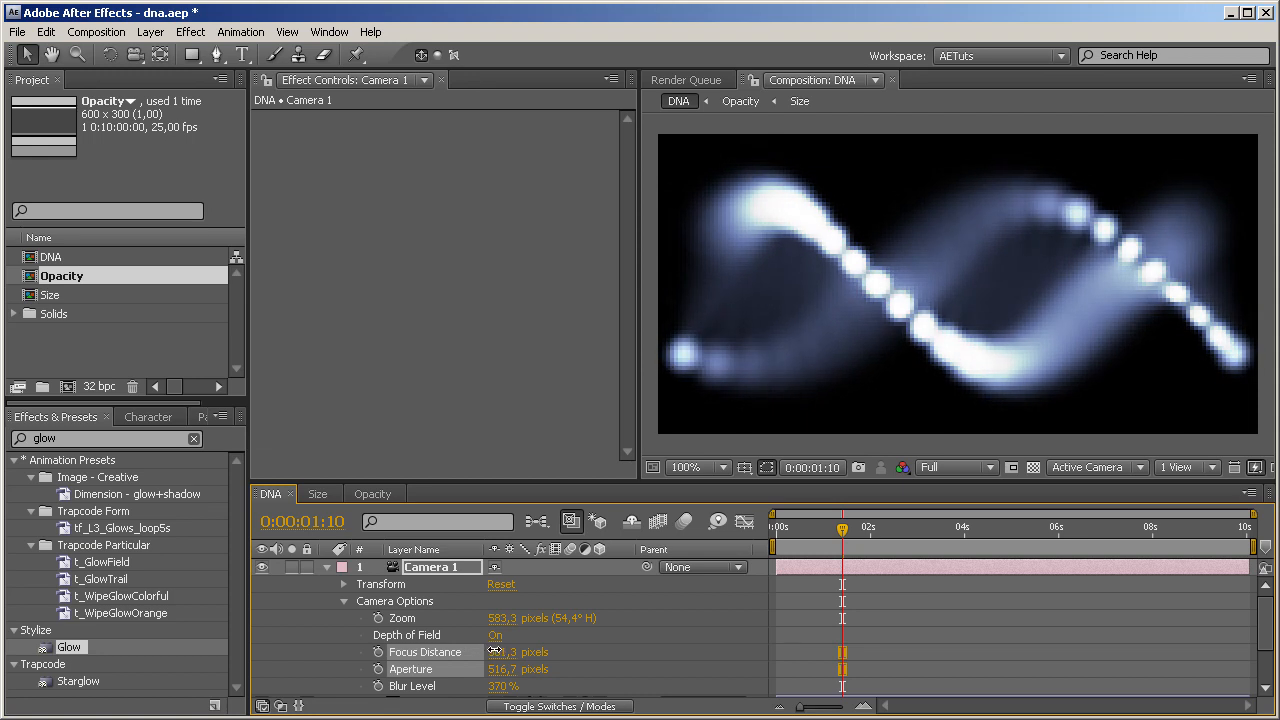
drag(493, 650, 491, 651)
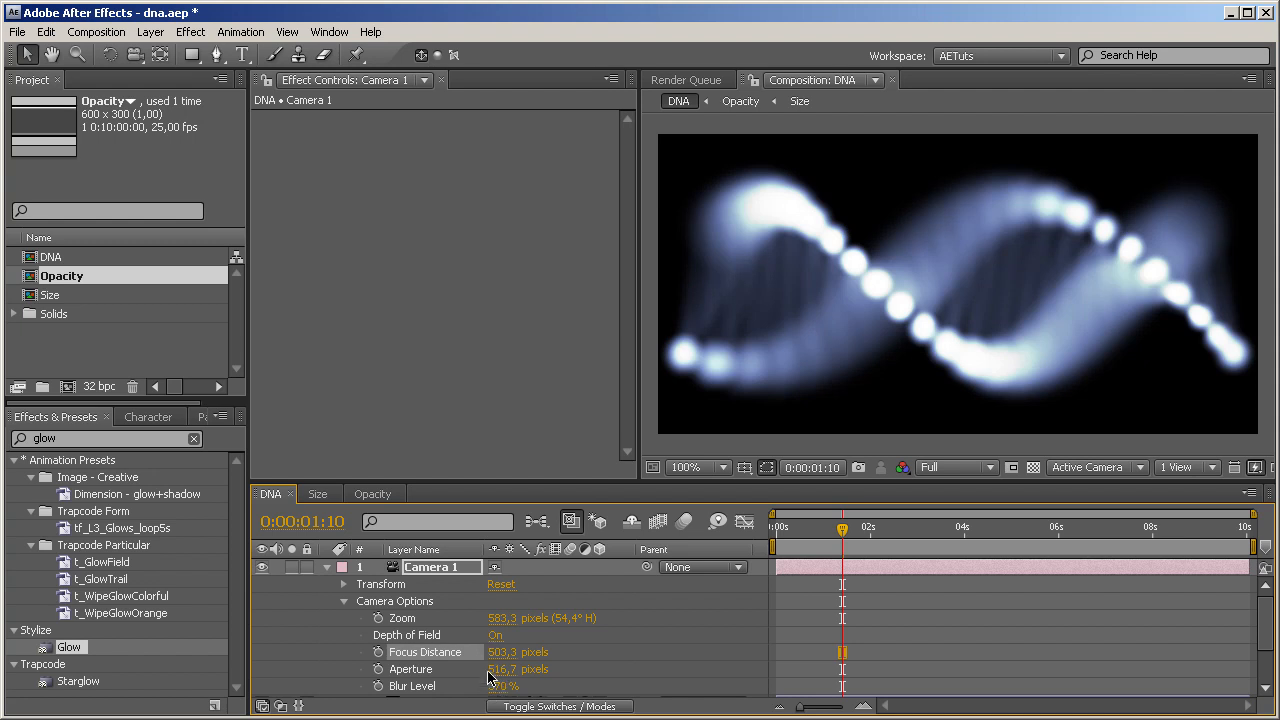
Reduce Camera 1's Aperture to 221.7 pixels and collapse the camera layer
shift+click(443, 668)
drag(443, 668, 300, 660)
drag(500, 668, 424, 668)
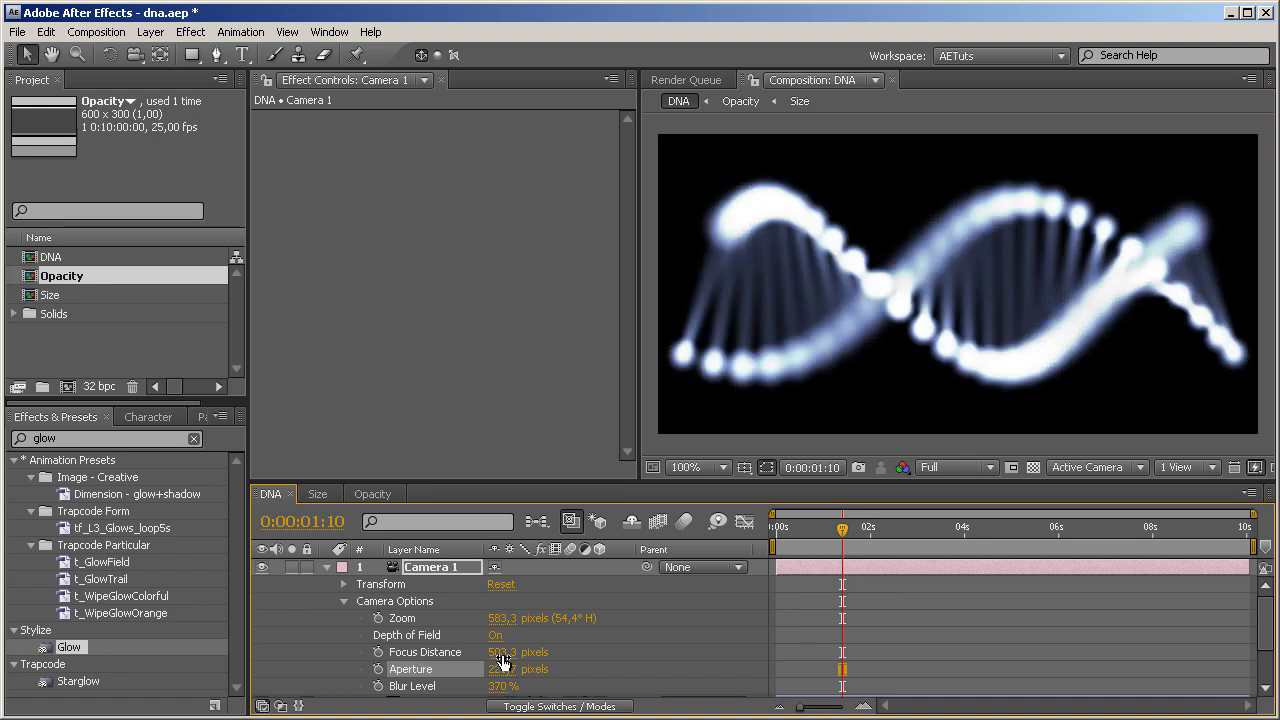
click(327, 569)
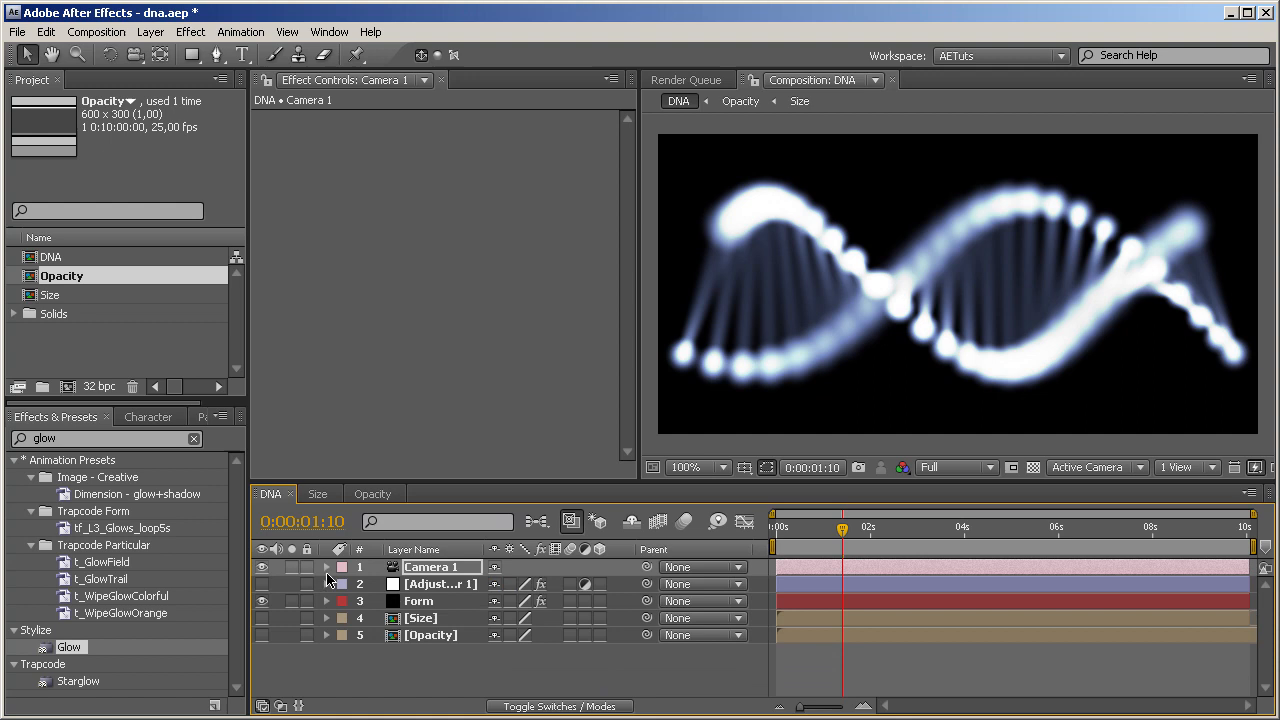
Set Far Start Fade to 503 in the Visibility settings of the Form effect
click(424, 600)
drag(628, 140, 625, 440)
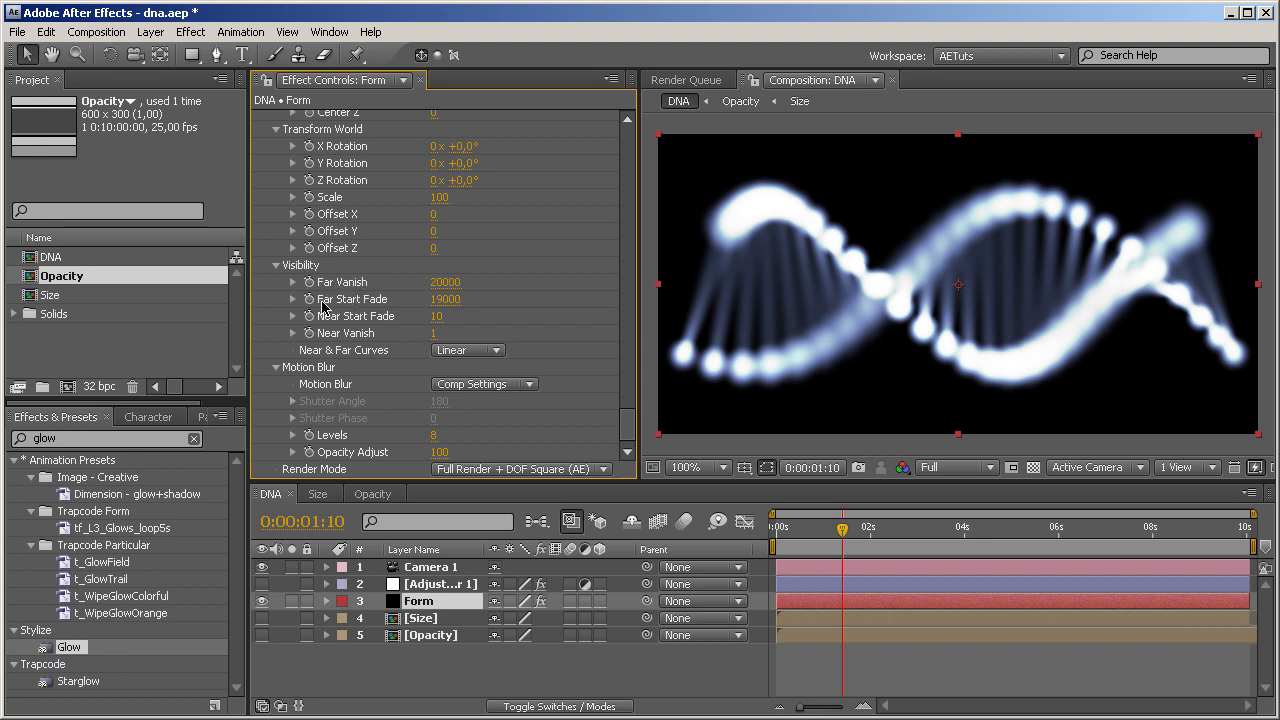
click(447, 299)
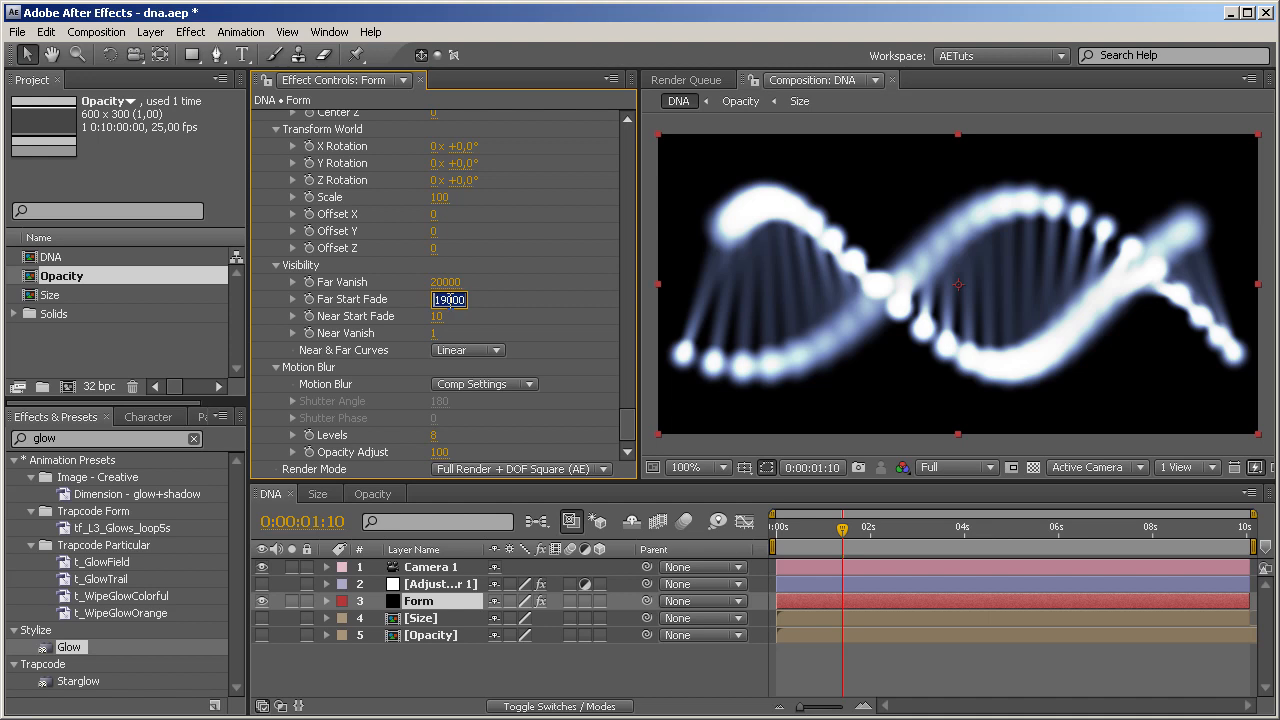
text(5)
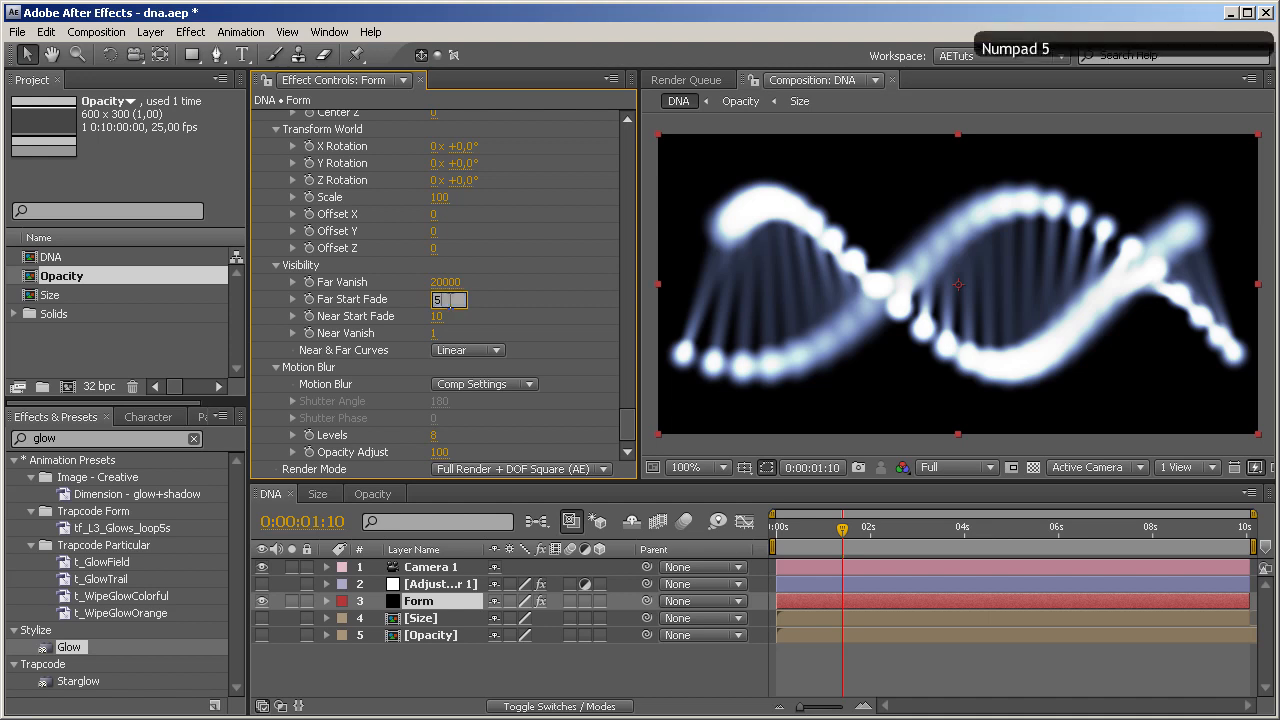
text(00)
key(Return)
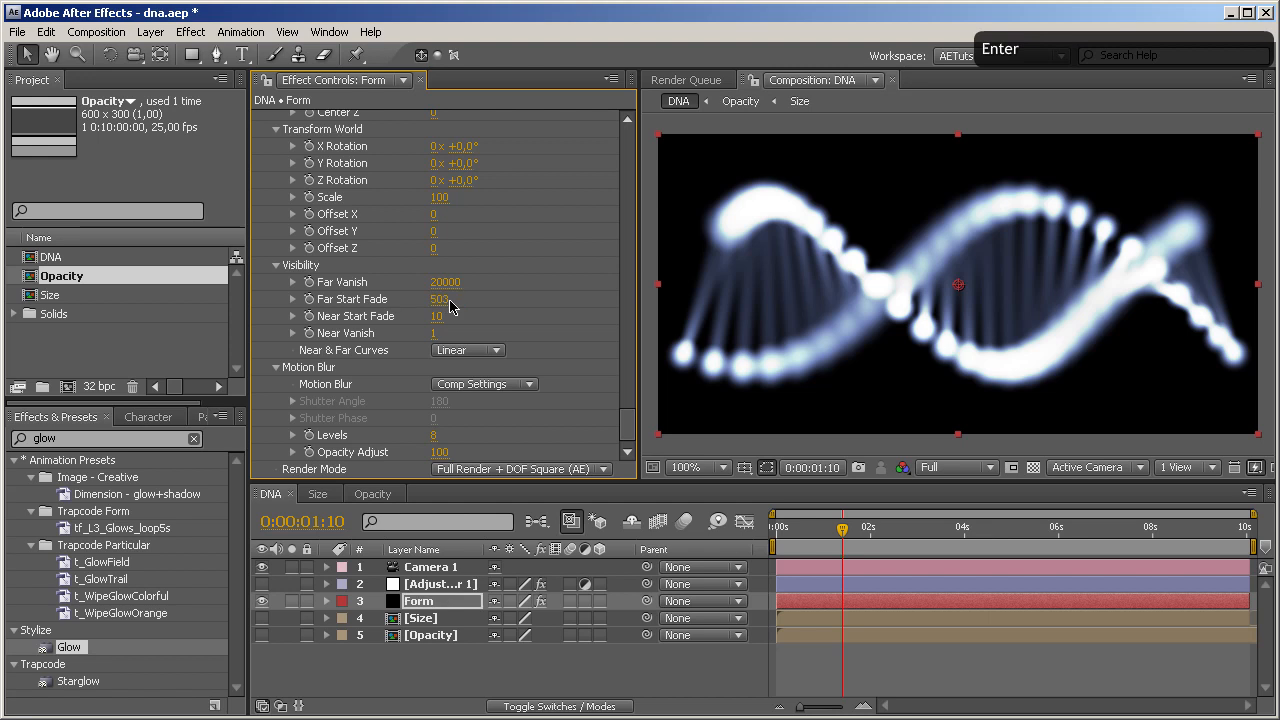
Try Form's Far Vanish at 700 and 600, and raise it to 900
click(456, 285)
text(700)
key(Return)
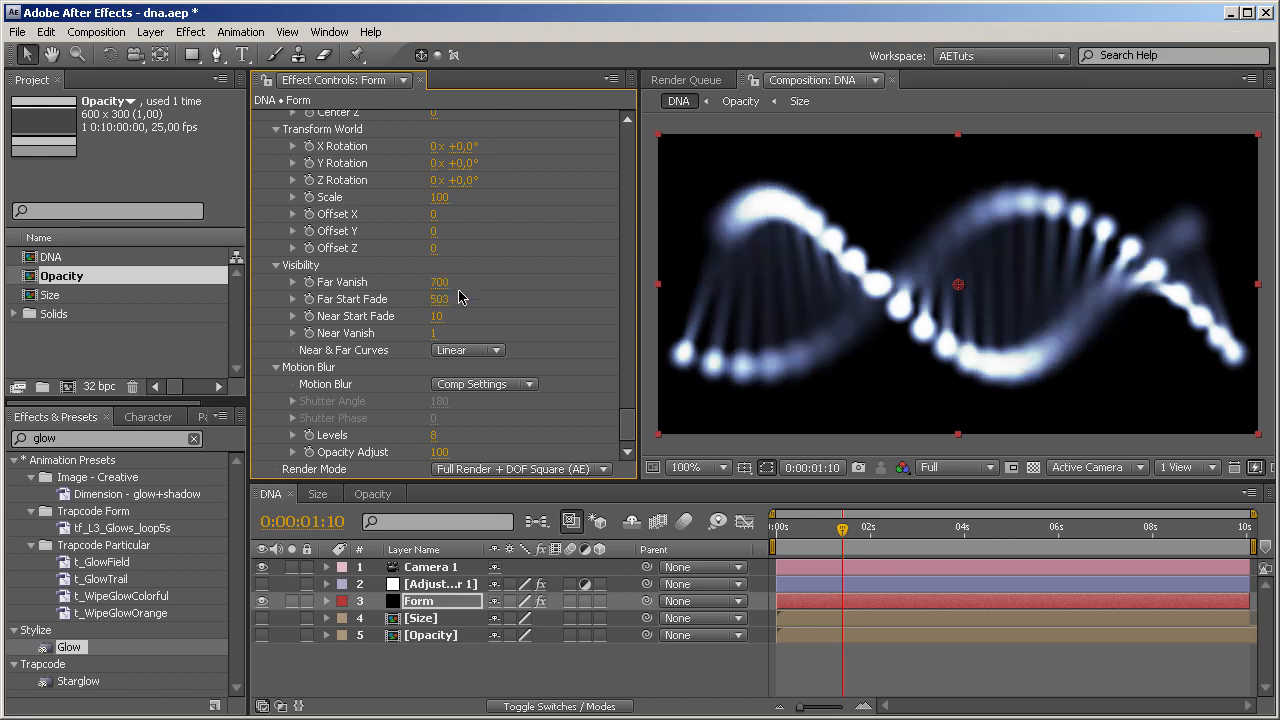
click(441, 282)
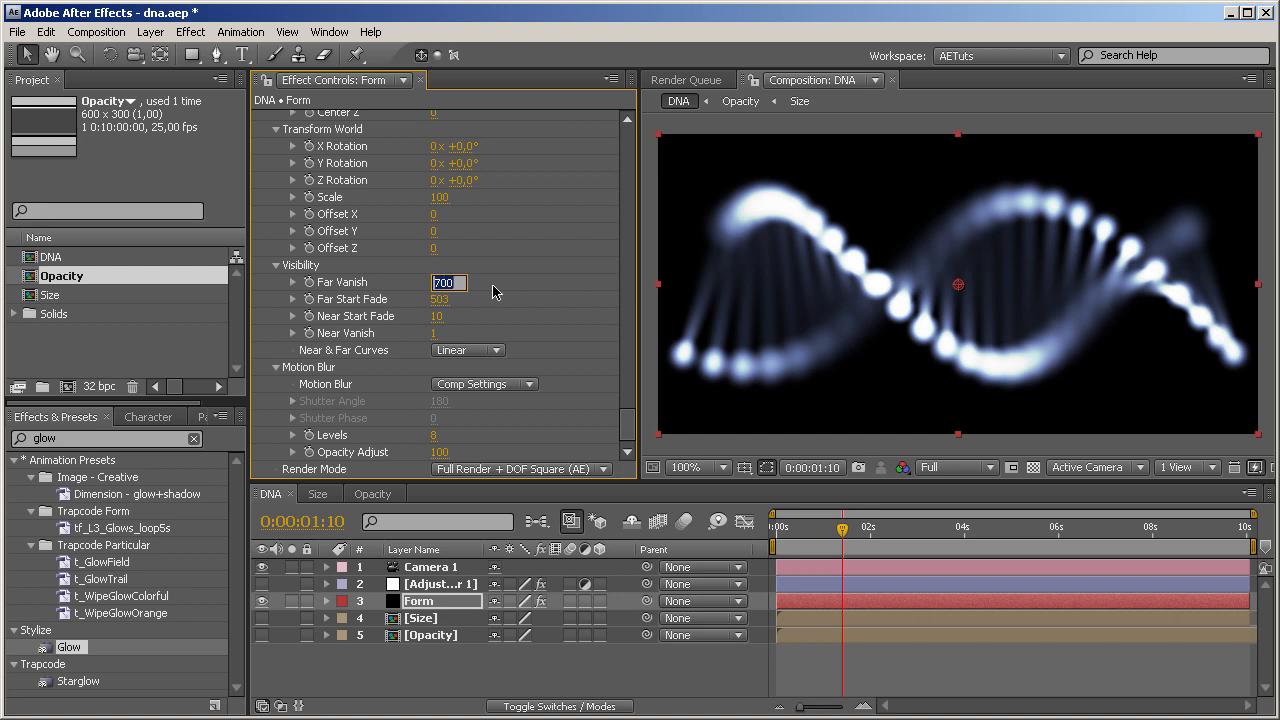
text(600)
key(Return)
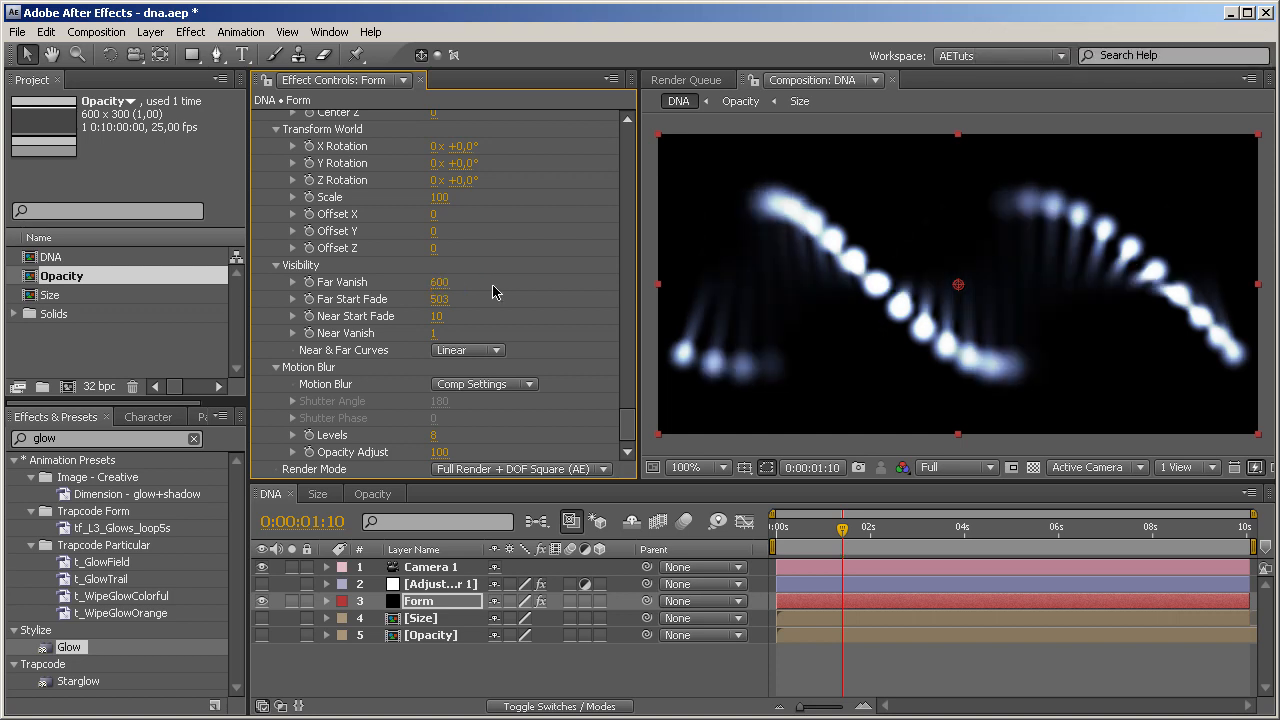
drag(446, 282, 447, 282)
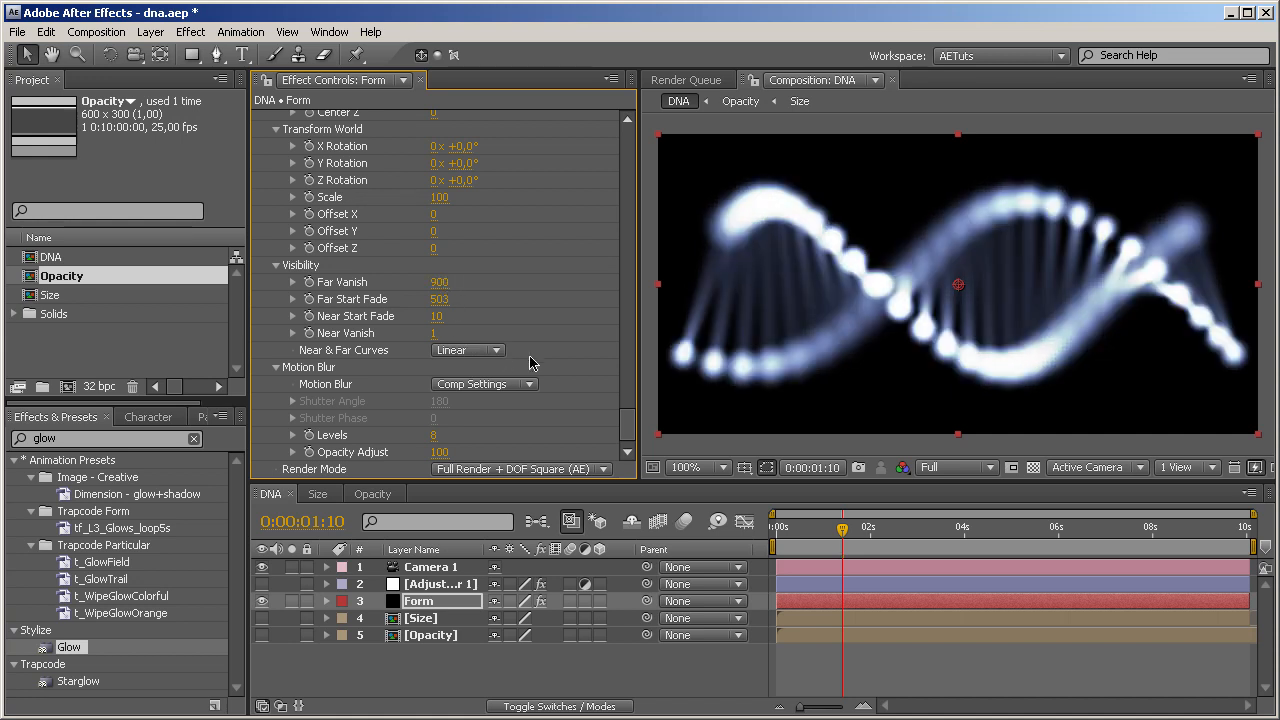
Set Form's Particles in Y to 345, Sphere Feather to 100 and particle Size to 9
drag(627, 426, 627, 168)
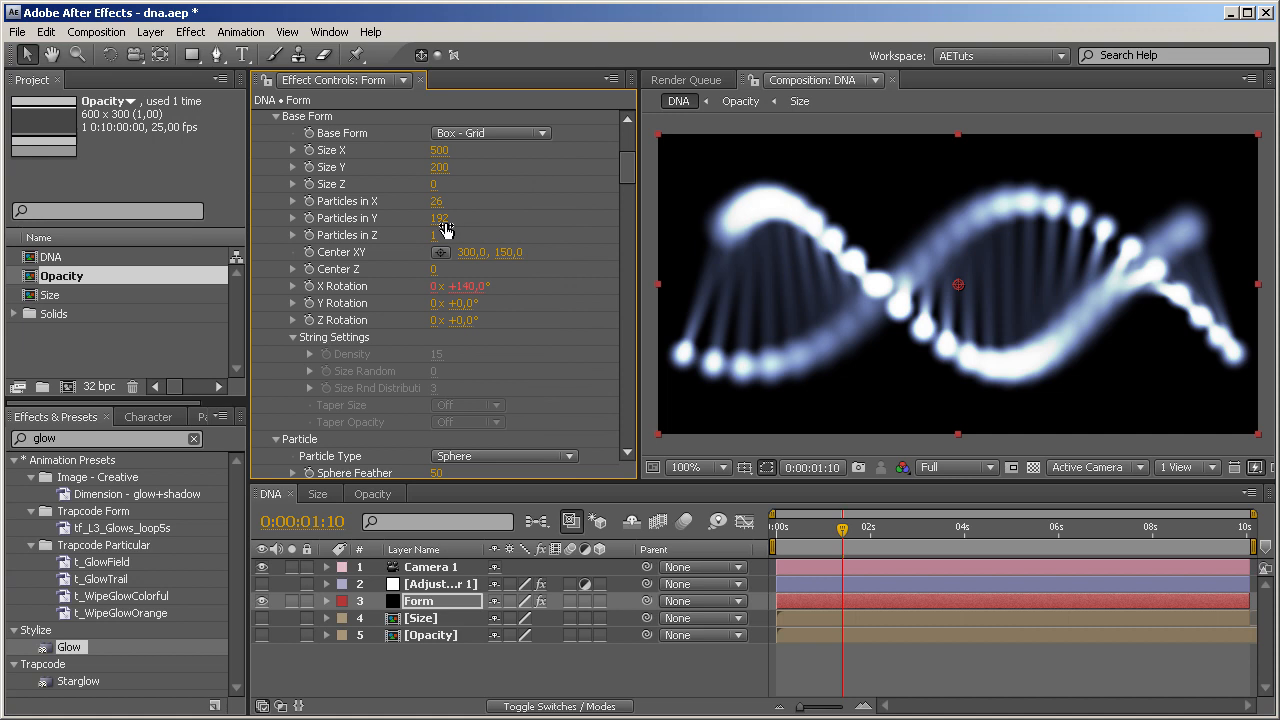
drag(441, 218, 591, 222)
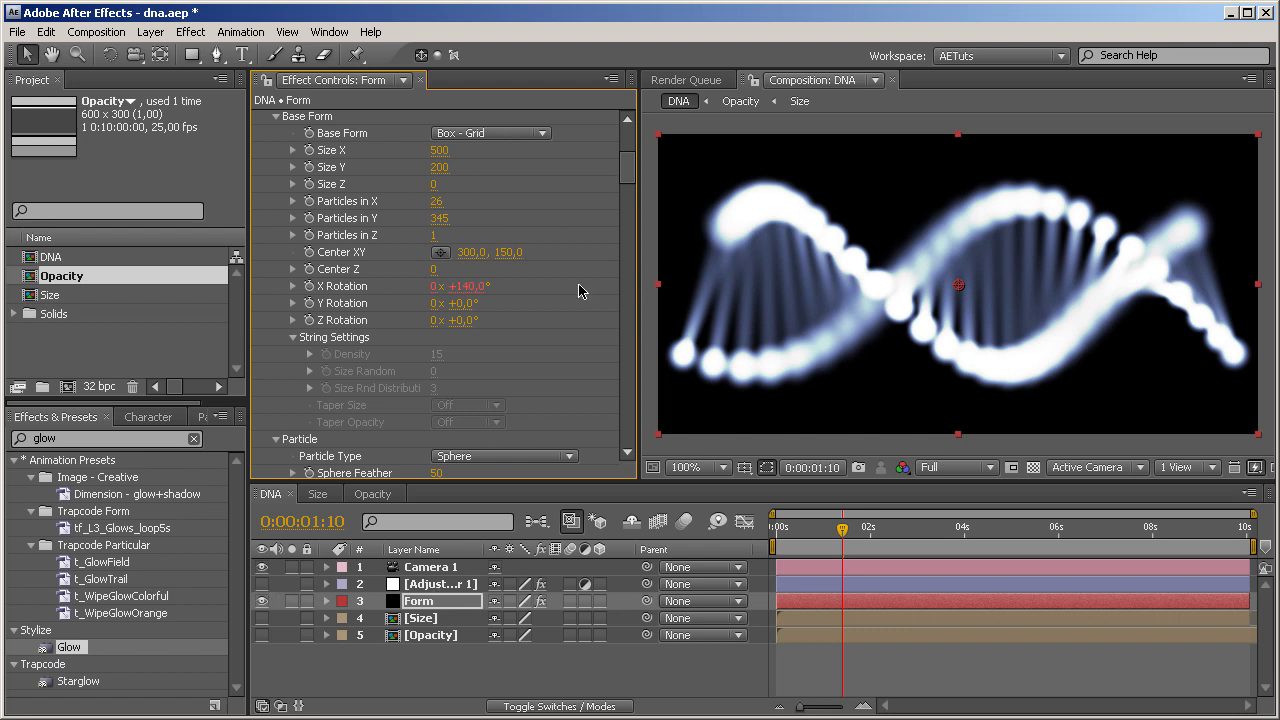
drag(627, 169, 625, 189)
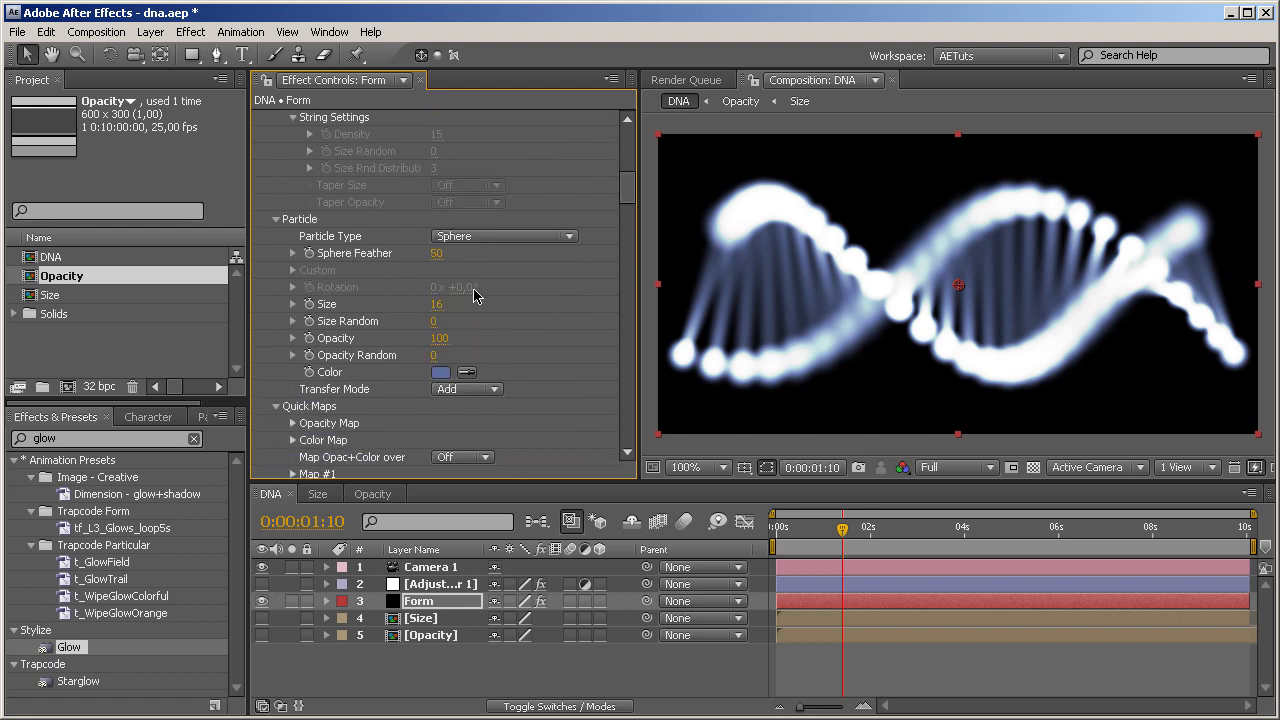
drag(437, 262, 622, 248)
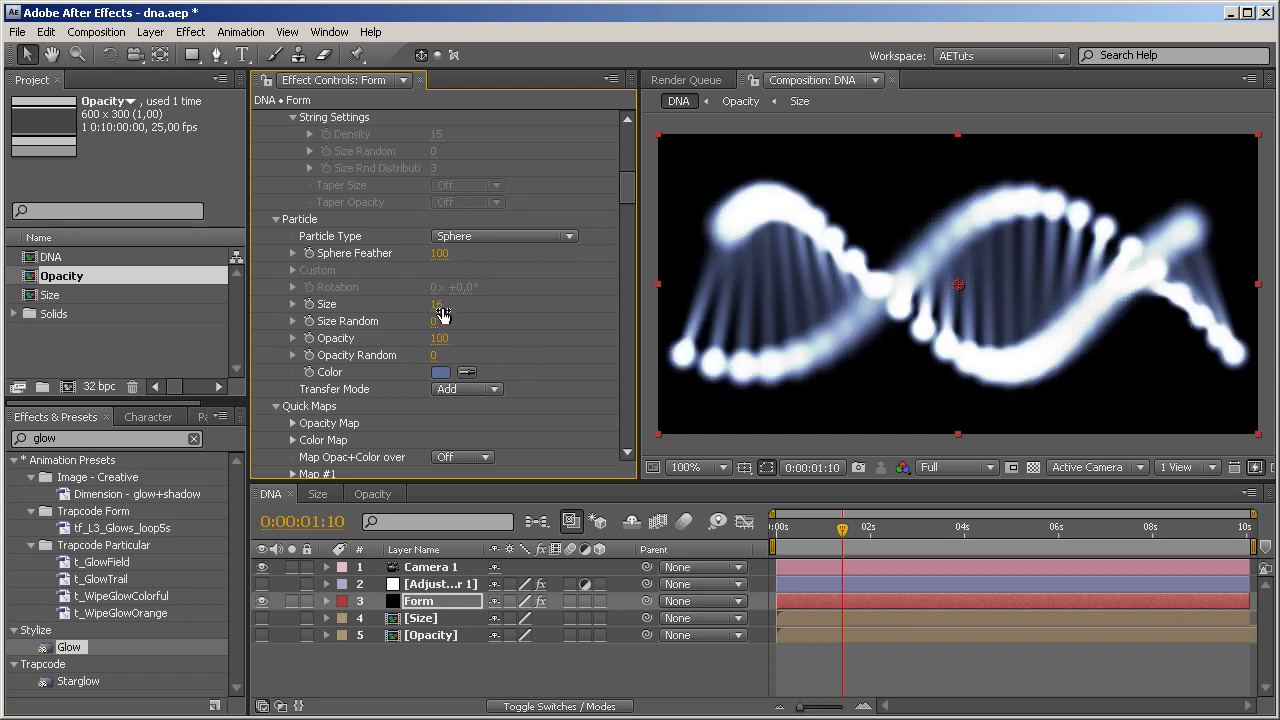
drag(417, 307, 368, 307)
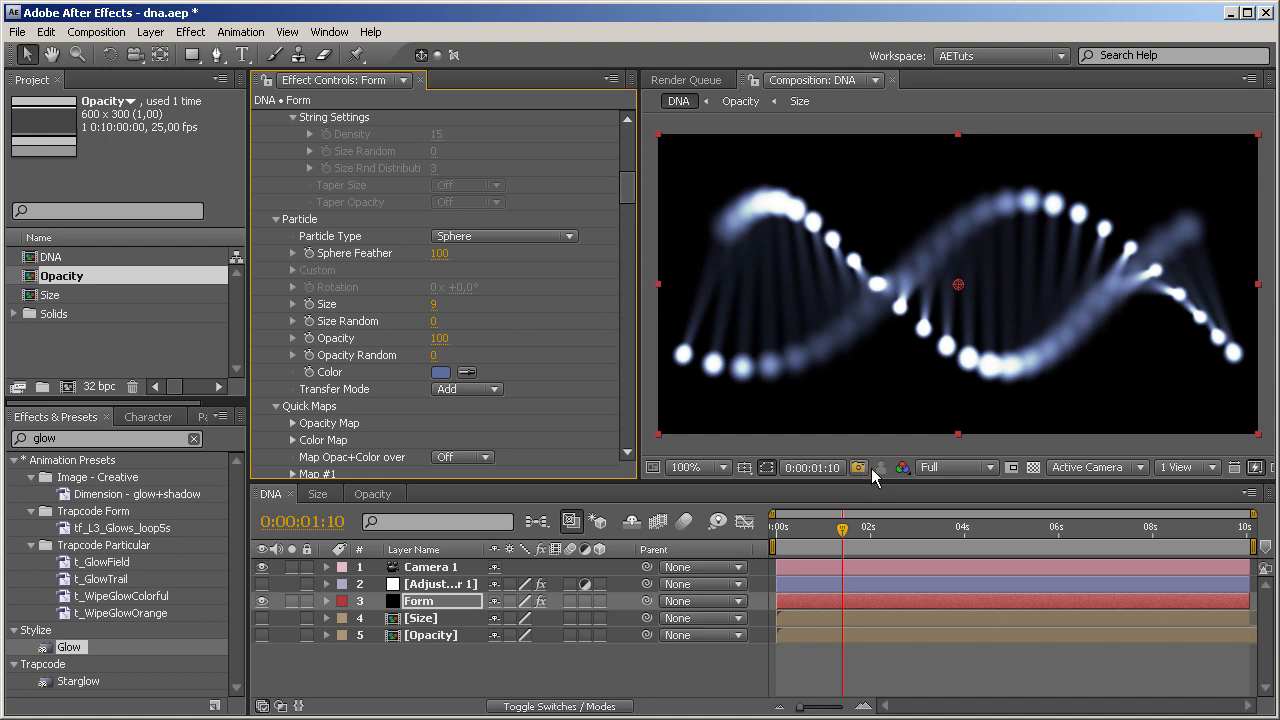
Return to 0:00:00:00 and set Camera 1's Aperture to 199.7 pixels and Blur Level to 429%
click(840, 530)
drag(818, 533, 758, 533)
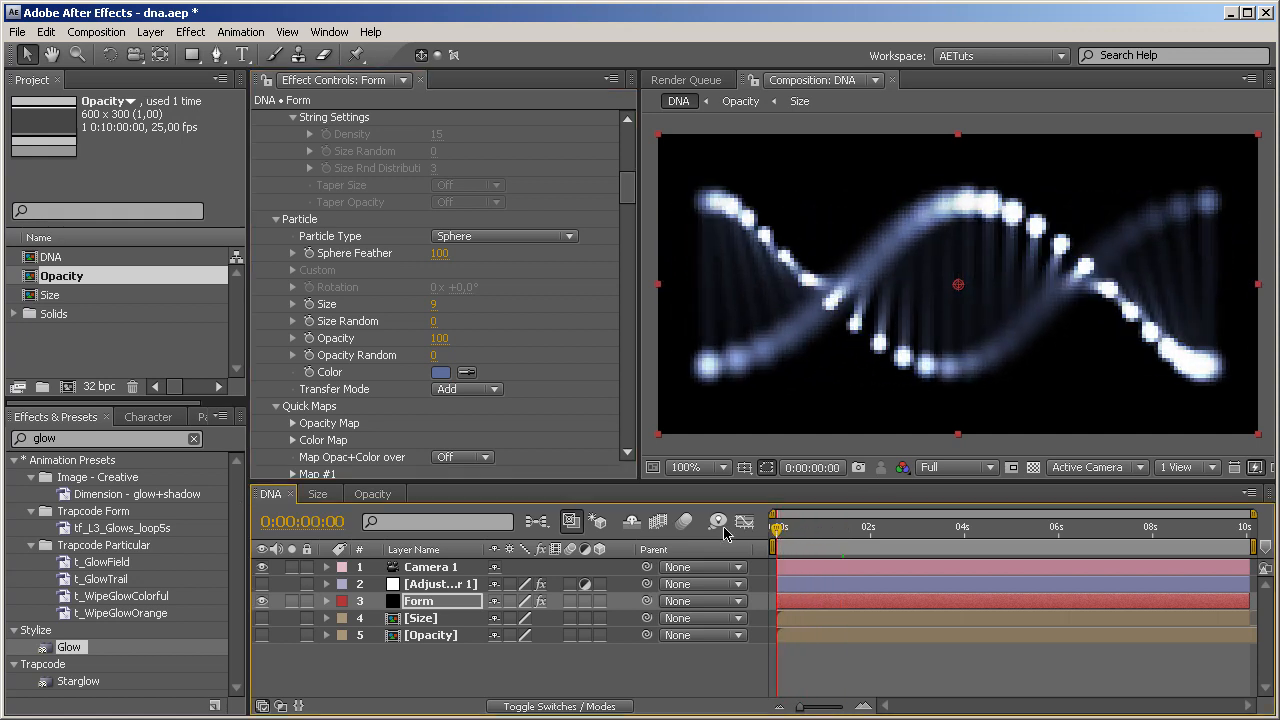
drag(625, 195, 612, 339)
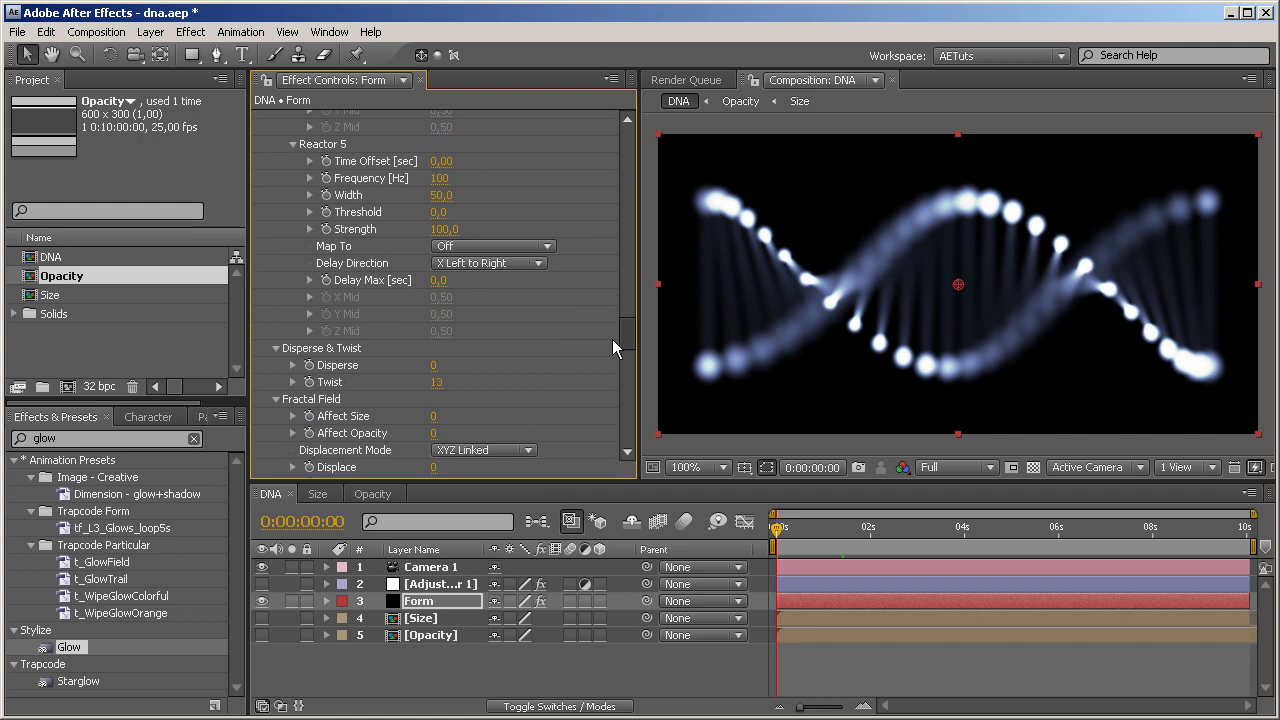
click(405, 568)
click(325, 568)
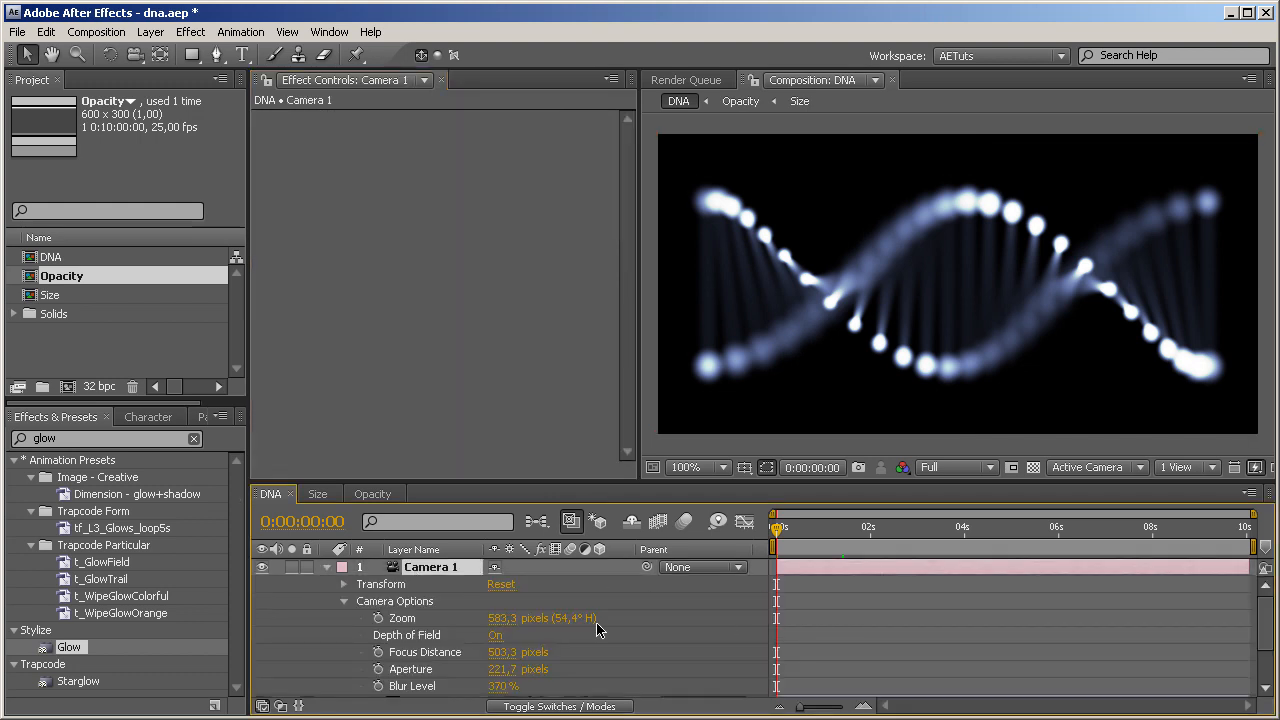
drag(503, 669, 432, 672)
click(501, 681)
drag(503, 690, 527, 690)
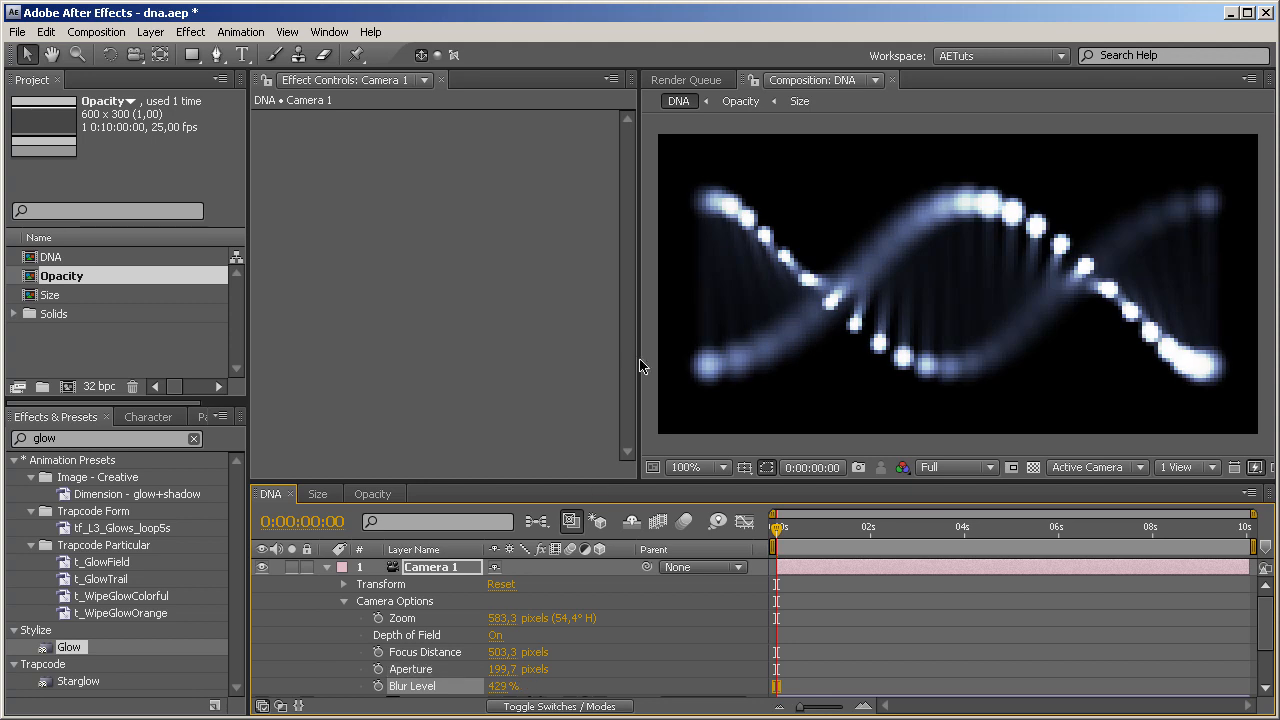
click(328, 569)
Save the project, set Form's Far Vanish to 710, and scrub through the DNA animation
click(420, 602)
drag(628, 145, 617, 455)
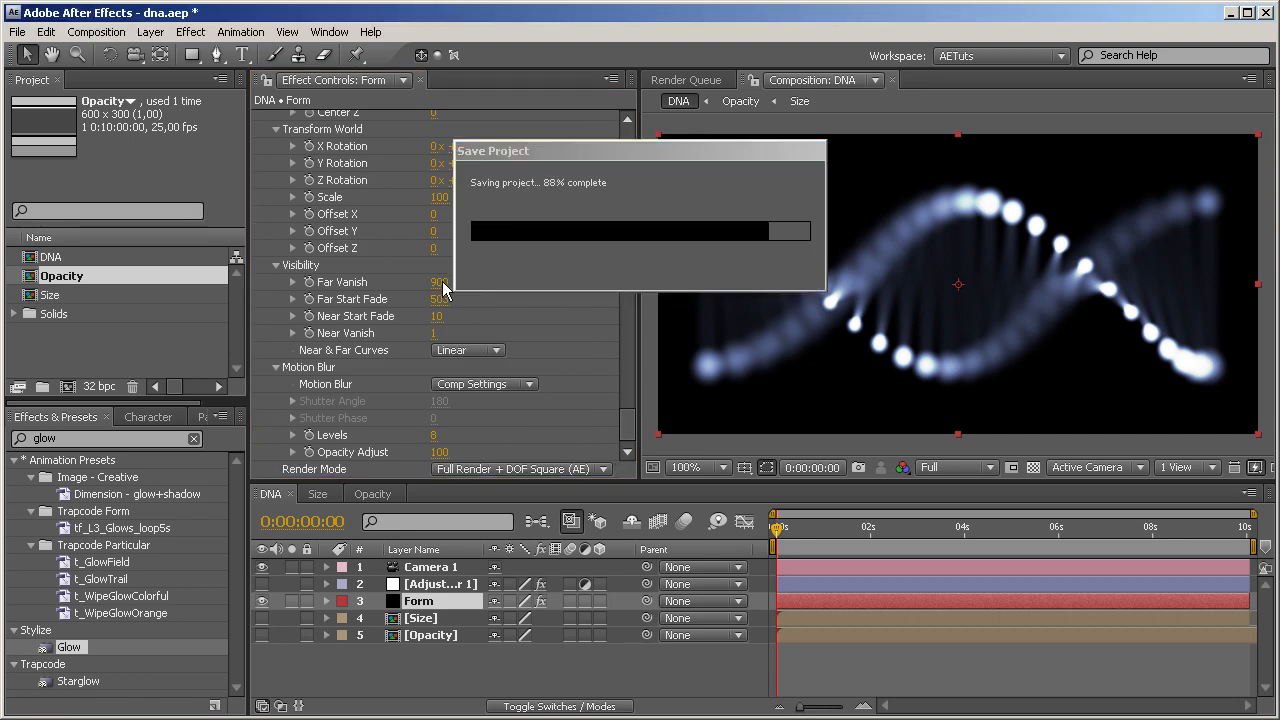
drag(441, 287, 425, 282)
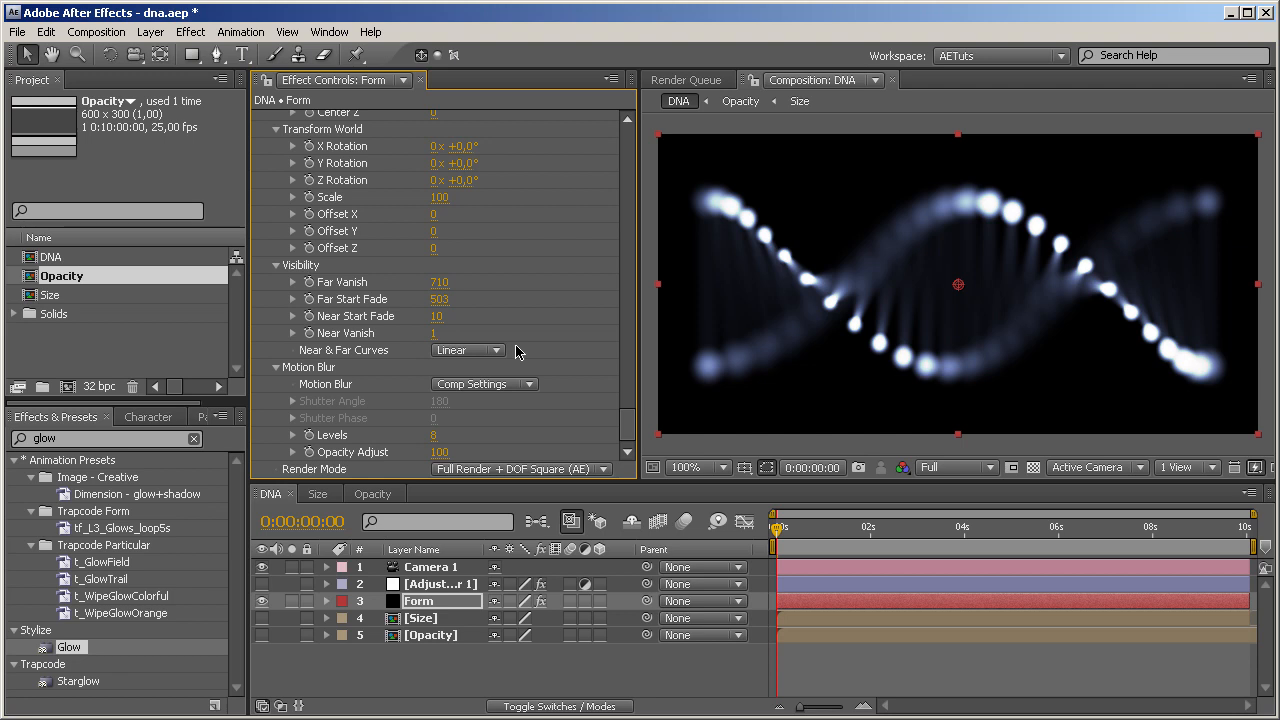
mouse_move(778, 540)
mouse_down()
mouse_move(1053, 521)
mouse_move(776, 530)
mouse_up()
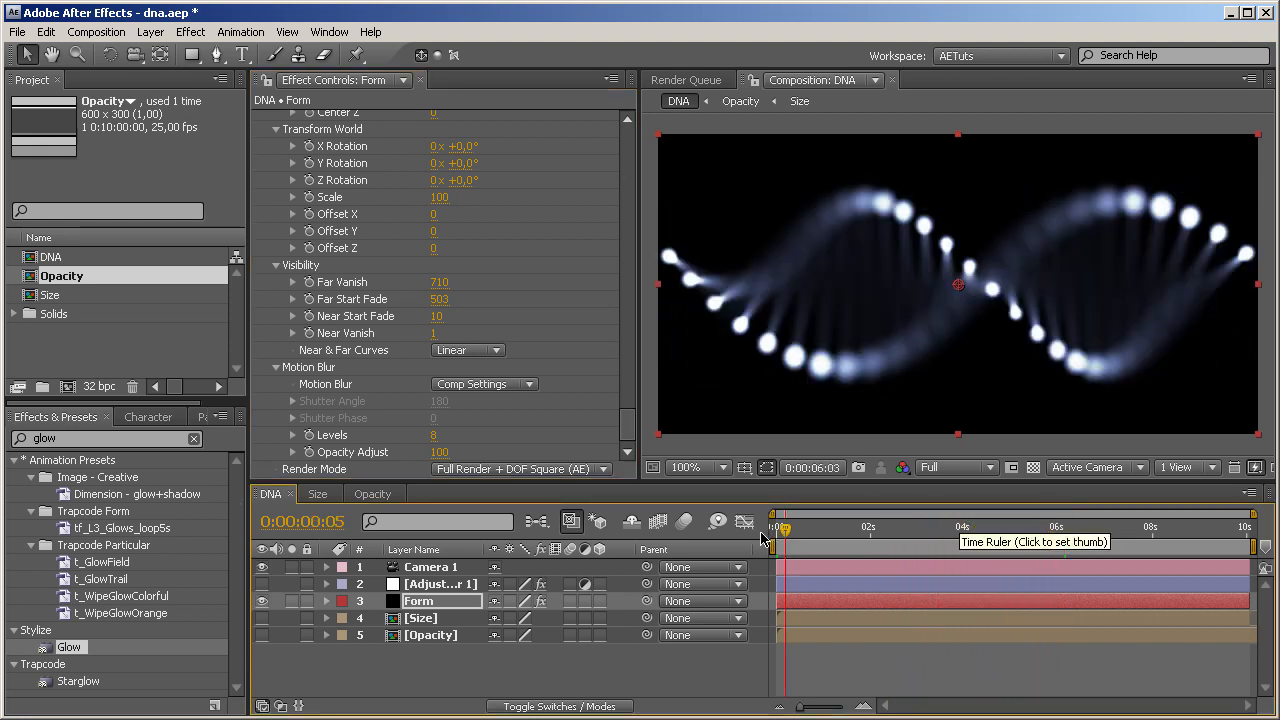
Open the Opacity composition and apply the Linear Wipe transition effect to its Size layer
click(377, 500)
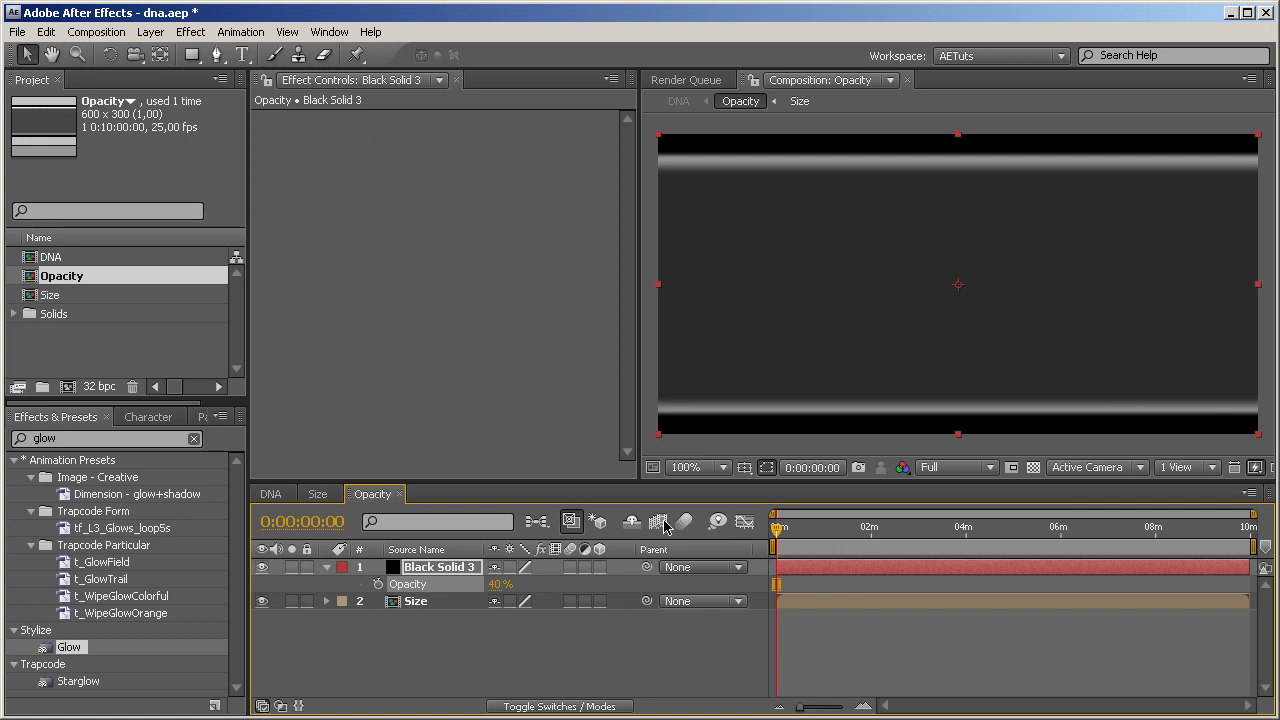
click(457, 634)
click(440, 572)
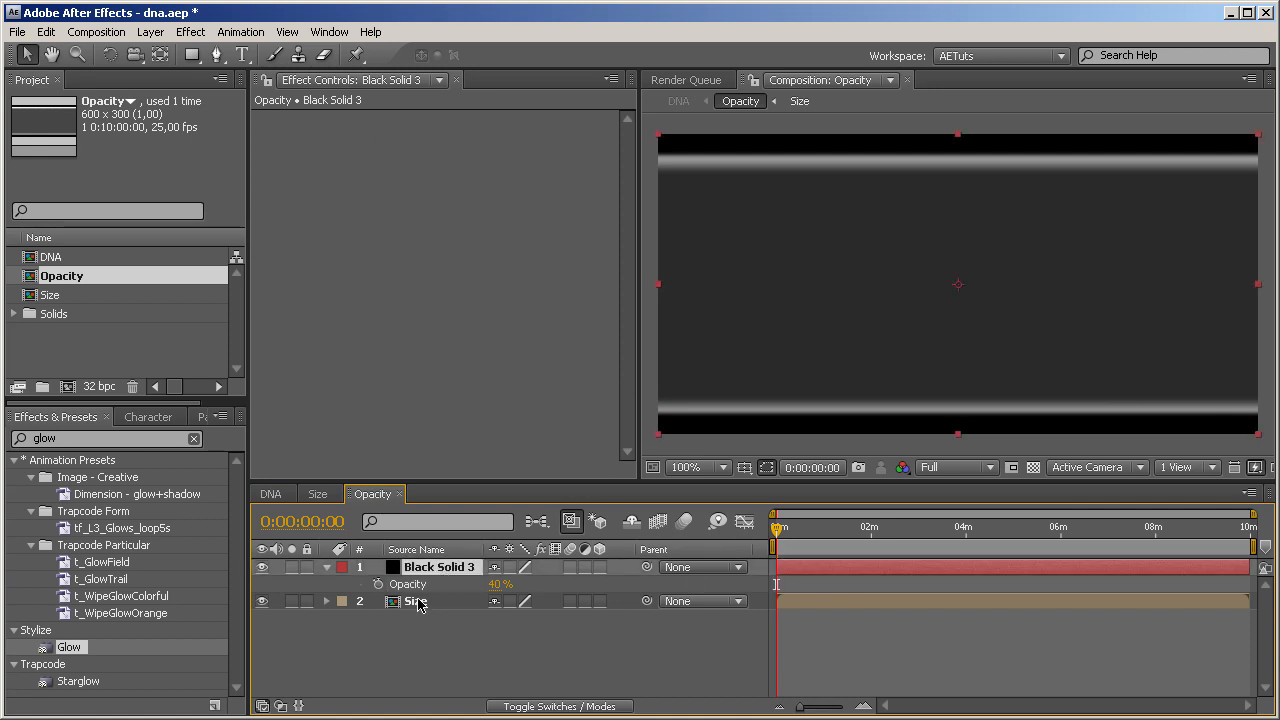
click(417, 602)
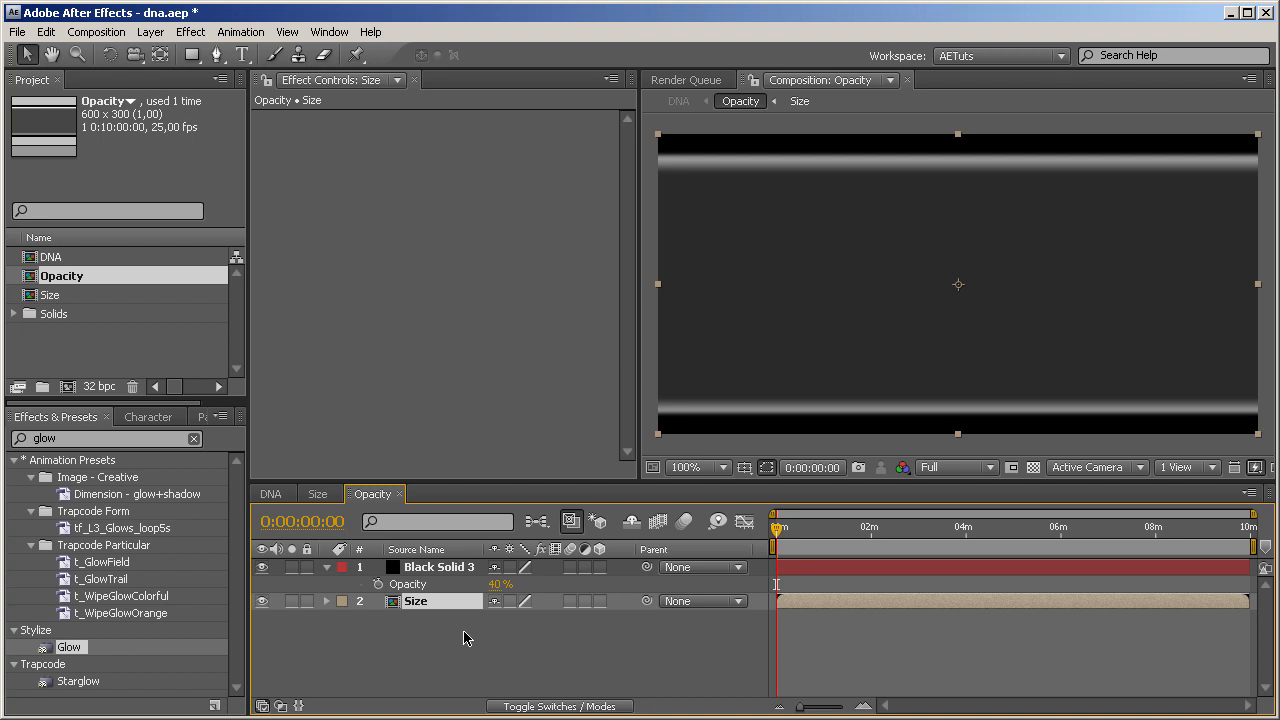
click(80, 438)
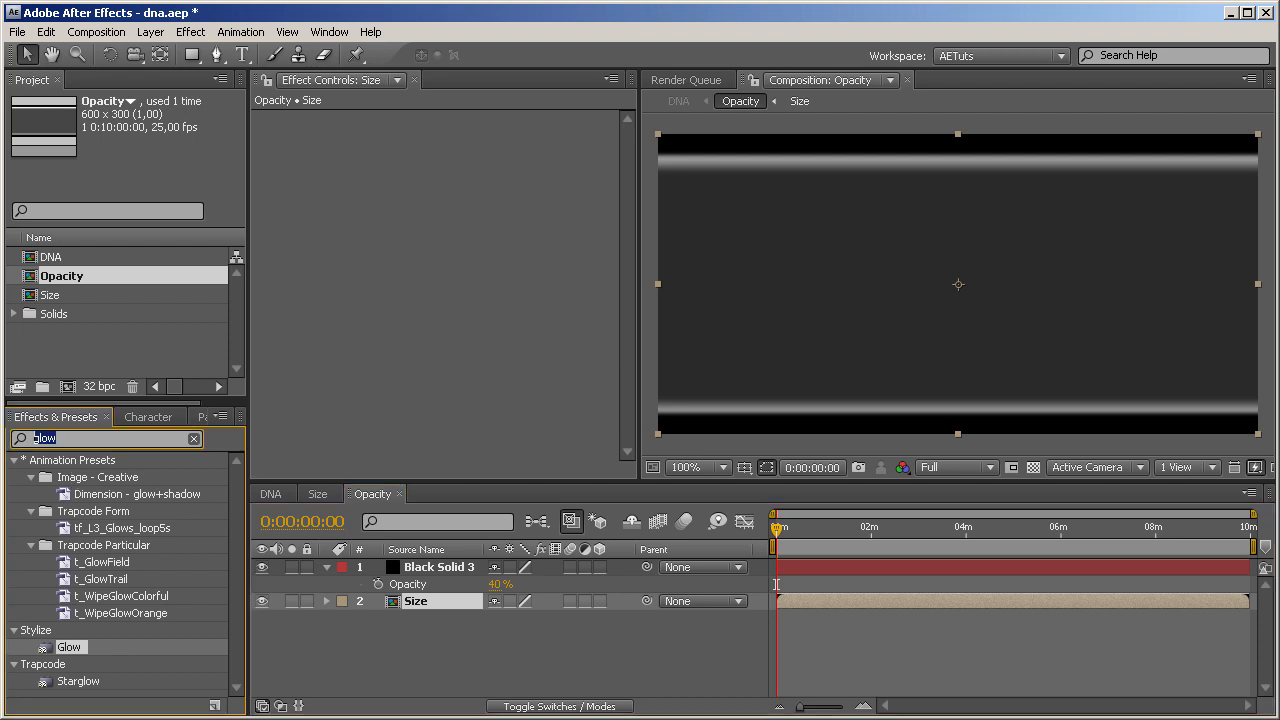
text(linear)
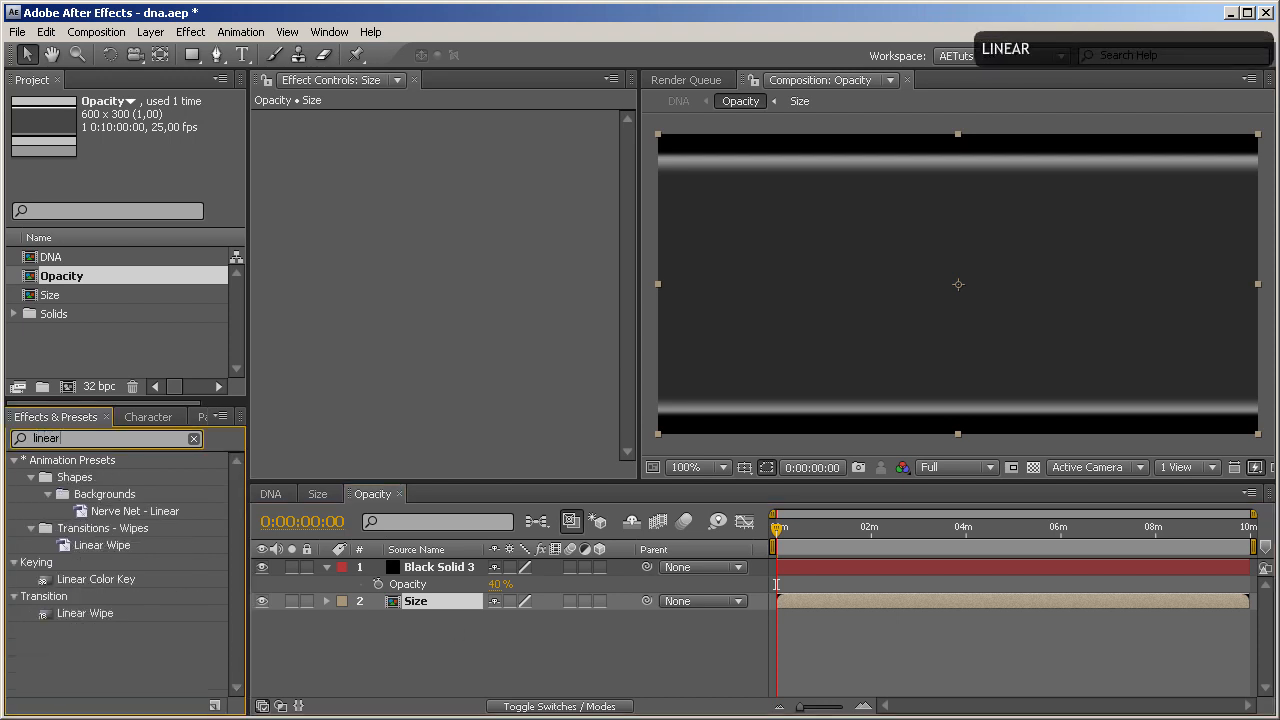
drag(85, 608, 425, 604)
Keyframe Linear Wipe's Transition Completion from 100% at 0:00:00:00 to 0% at 0:00:00:10
drag(437, 152, 578, 151)
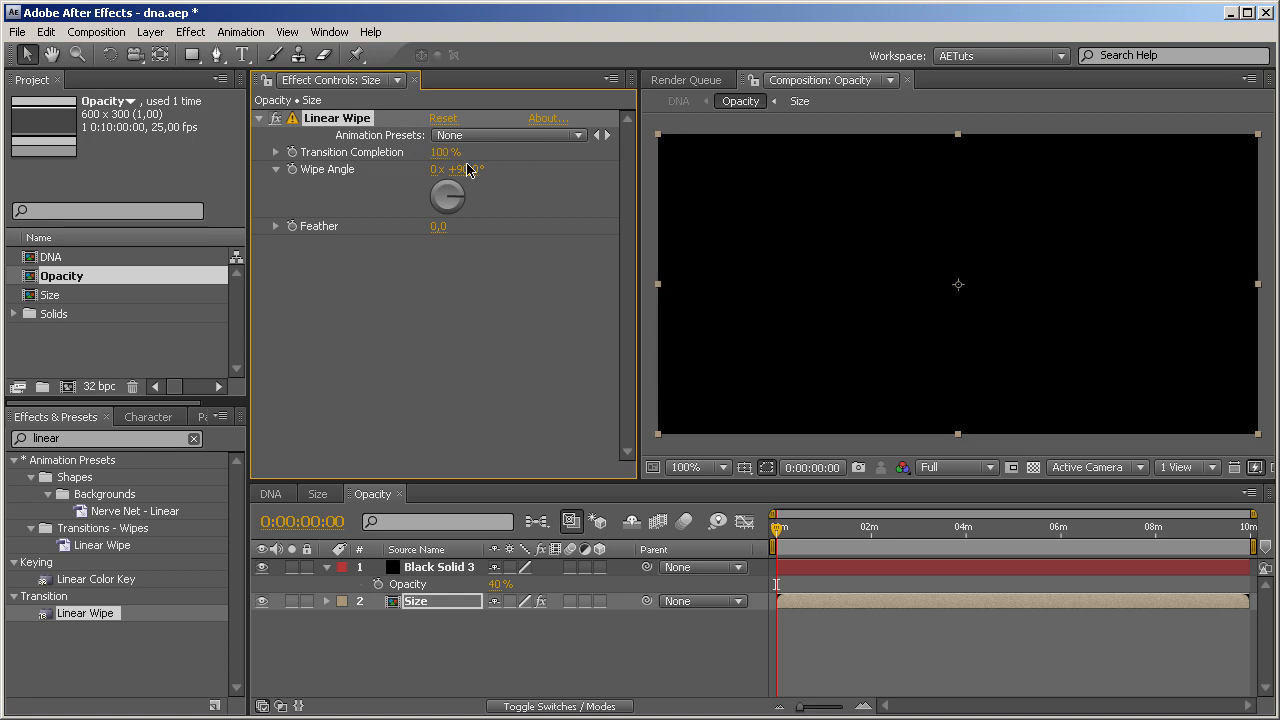
key(ctrl+shift+Right)
click(440, 153)
text(0)
key(Return)
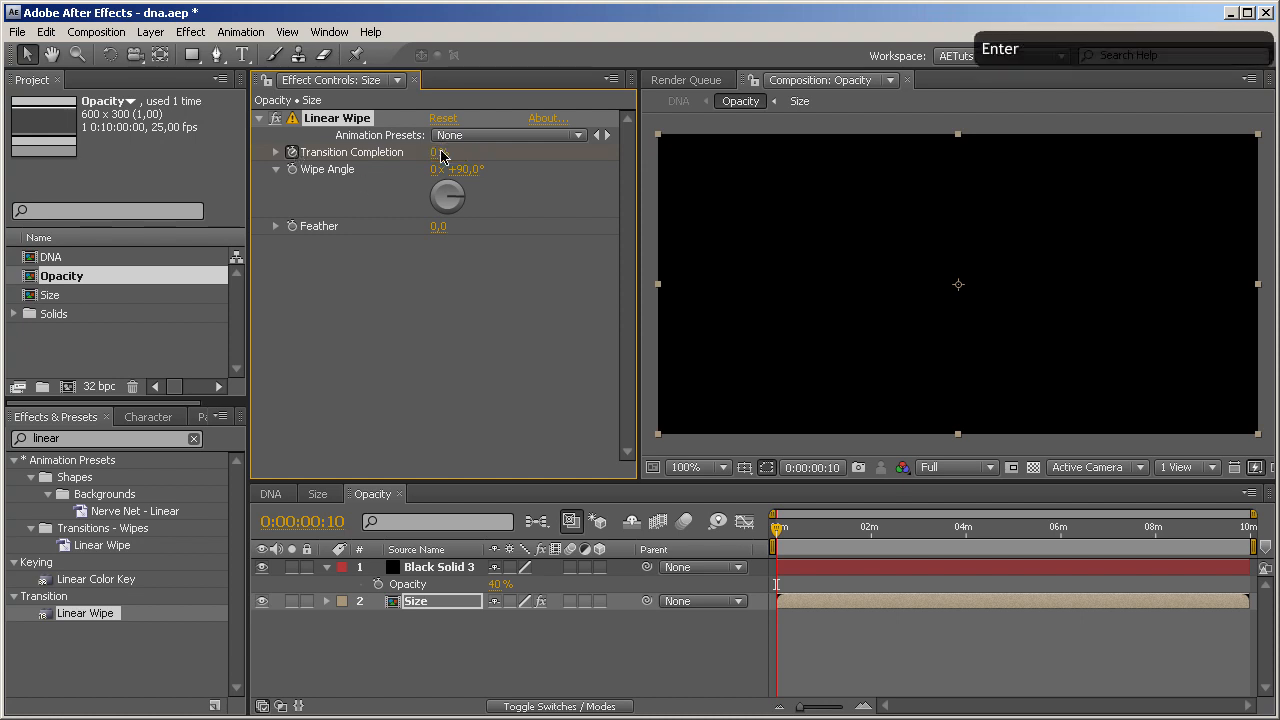
Show the Size layer's keyframes and preview the wipe over the first ten frames, ending at 0:00:00:10
drag(1254, 513, 782, 513)
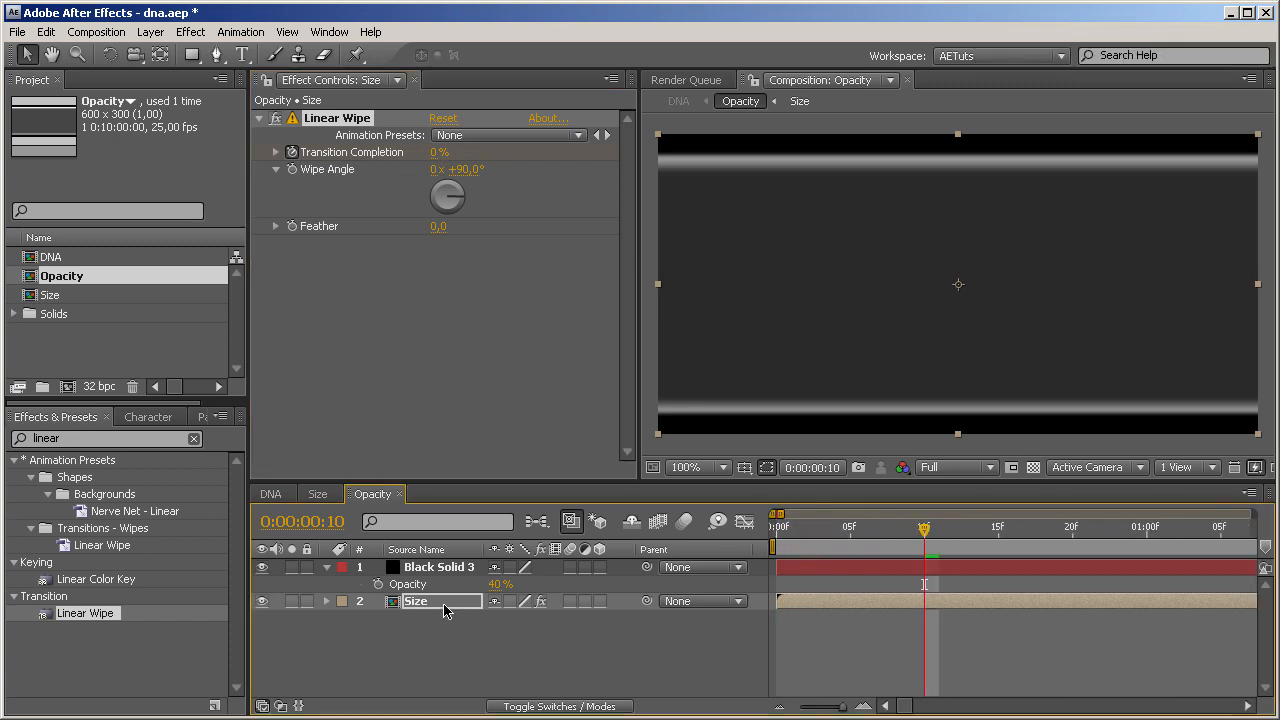
click(433, 601)
key(u)
drag(925, 530, 752, 538)
key(space)
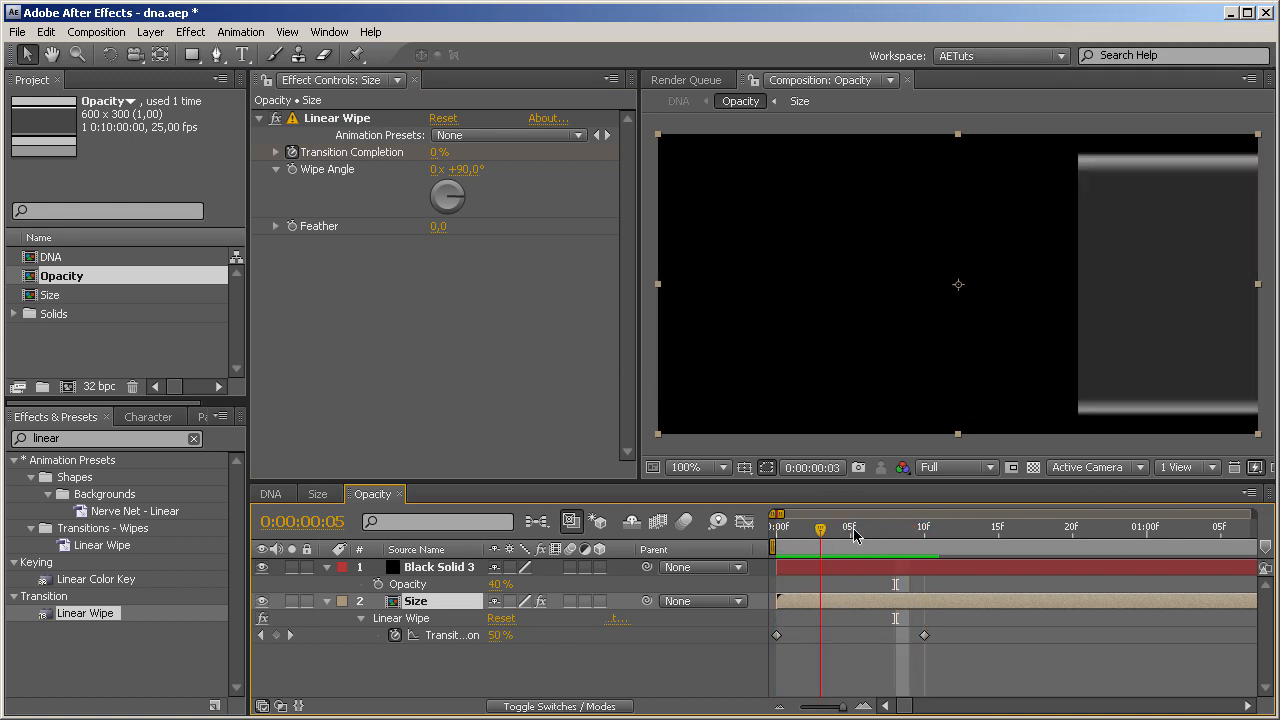
drag(811, 535, 923, 532)
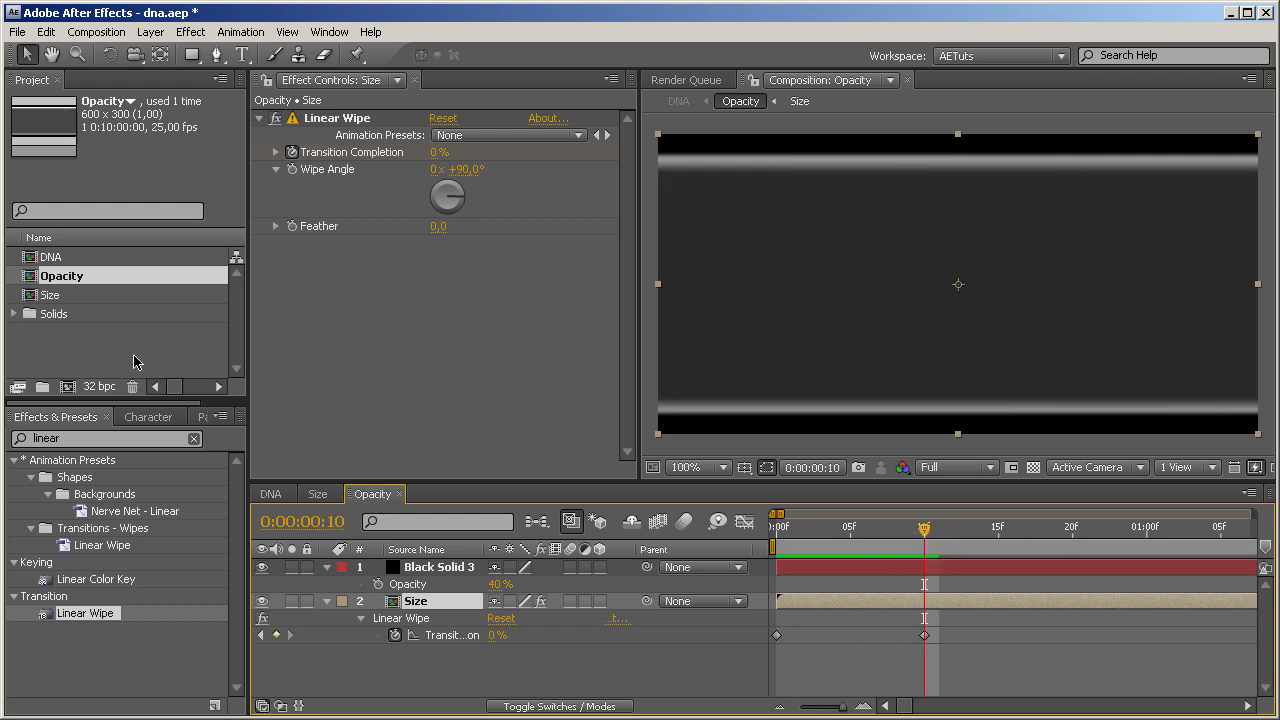
Find the CC Light Sweep effect and apply it to the Size layer
click(98, 439)
text(li)
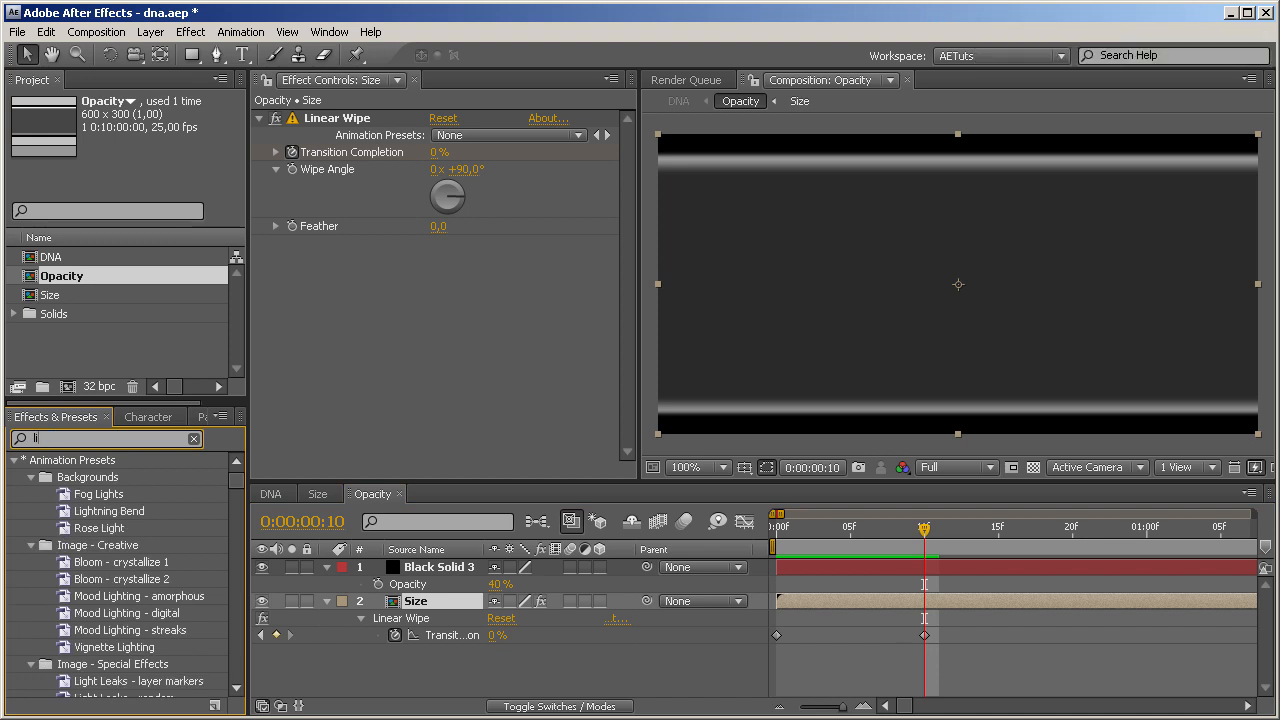
text(ght s)
drag(97, 480, 416, 606)
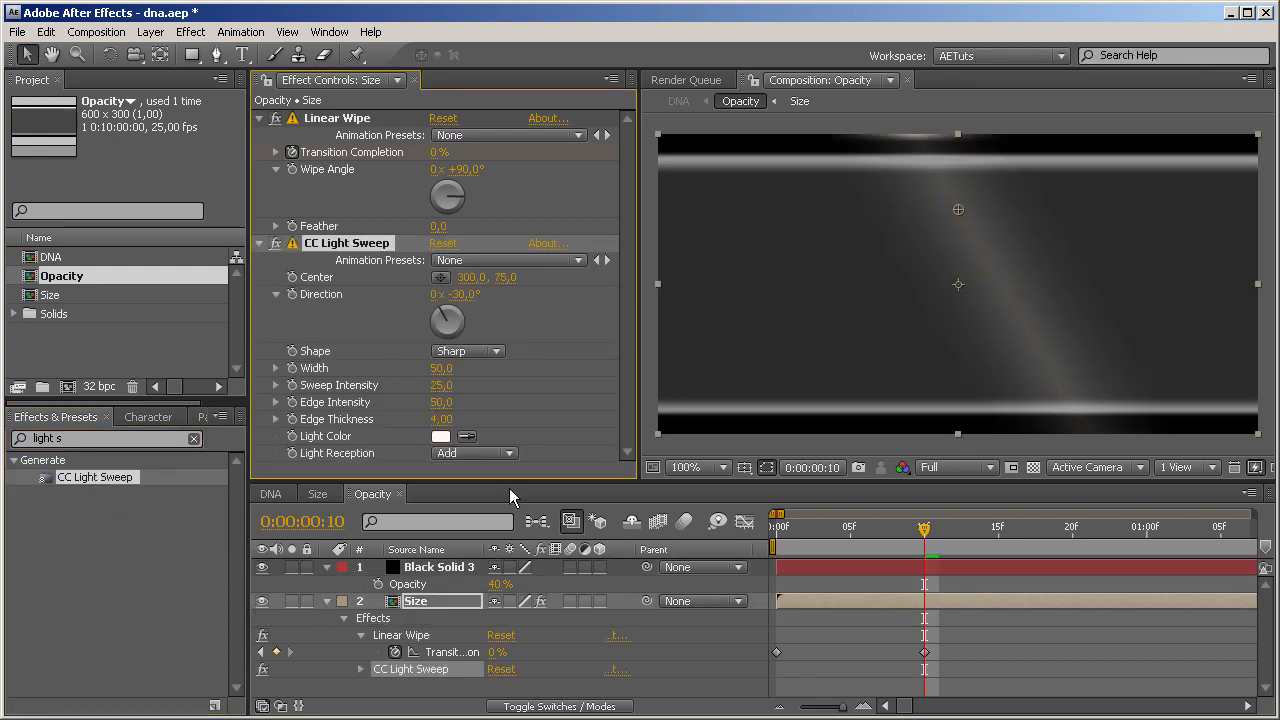
Set CC Light Sweep's Edge Thickness to 0, Direction to 0°, Width to 82 and Sweep Intensity to 124
click(440, 419)
text(0)
key(Return)
click(455, 294)
text(0)
key(Return)
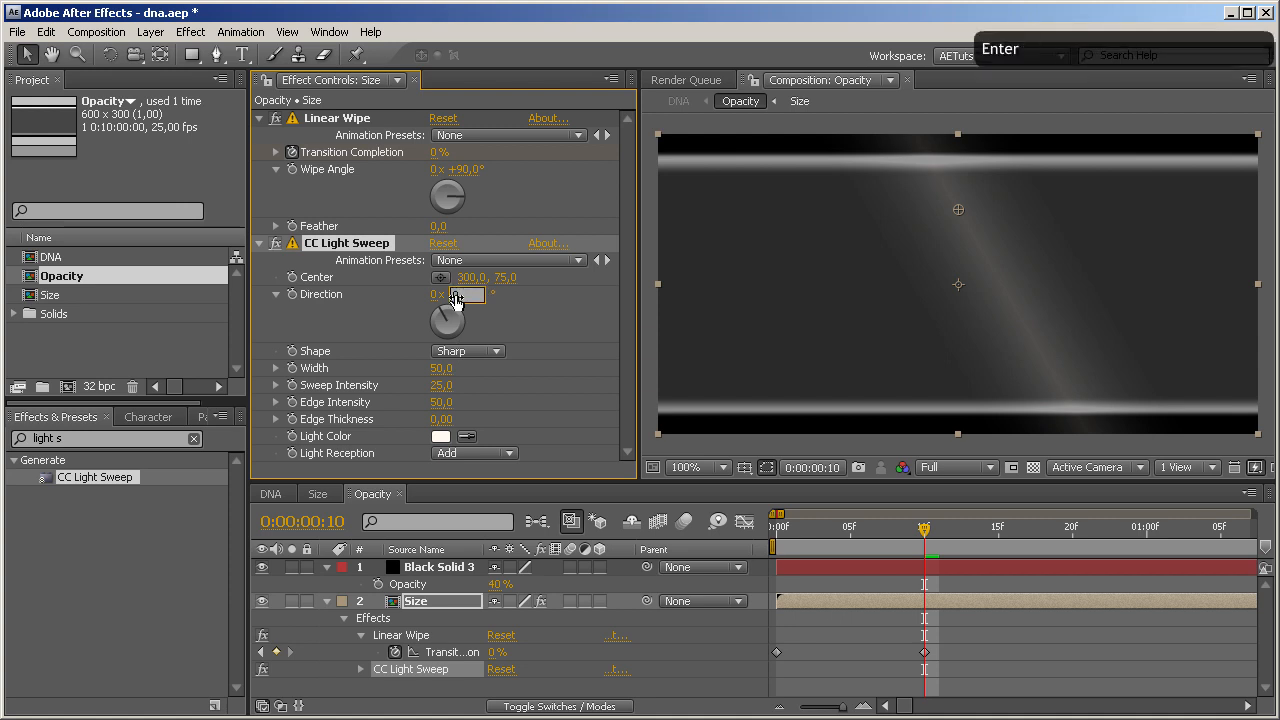
drag(438, 369, 534, 381)
Delete the Black Solid 3 layer, and switch off CC Light Sweep and Linear Wipe on the Size layer
click(433, 570)
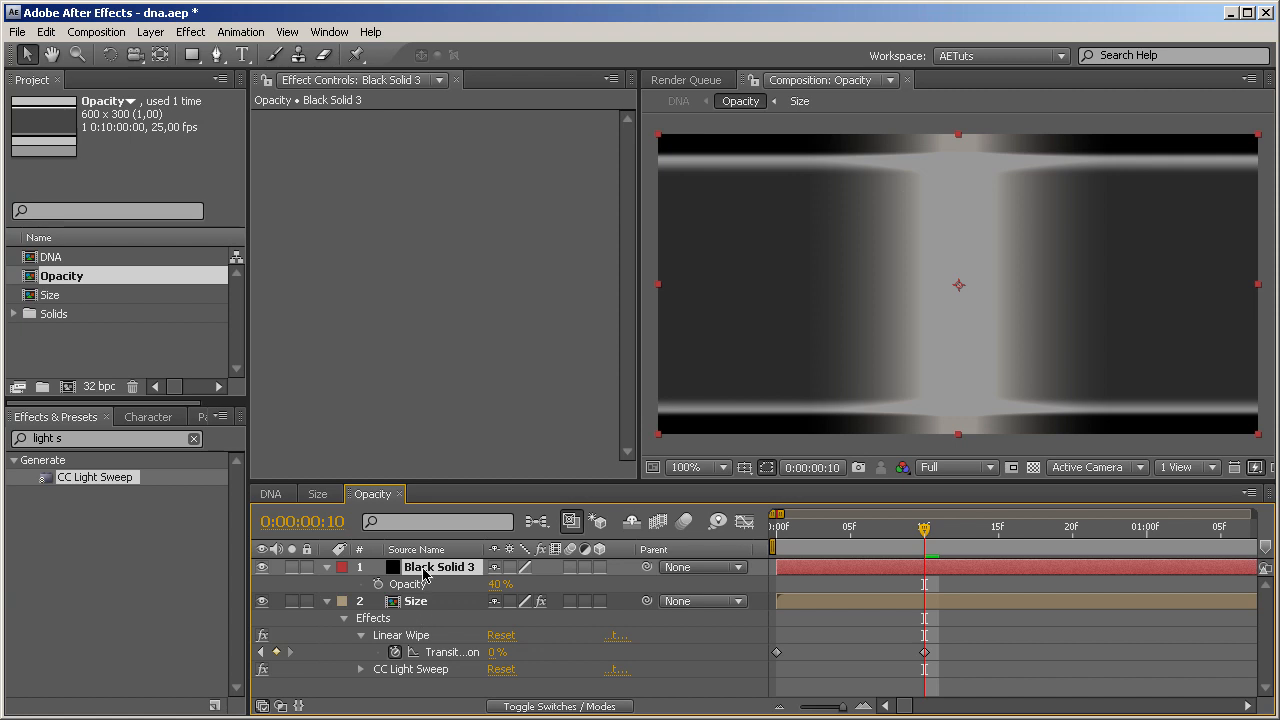
key(Delete)
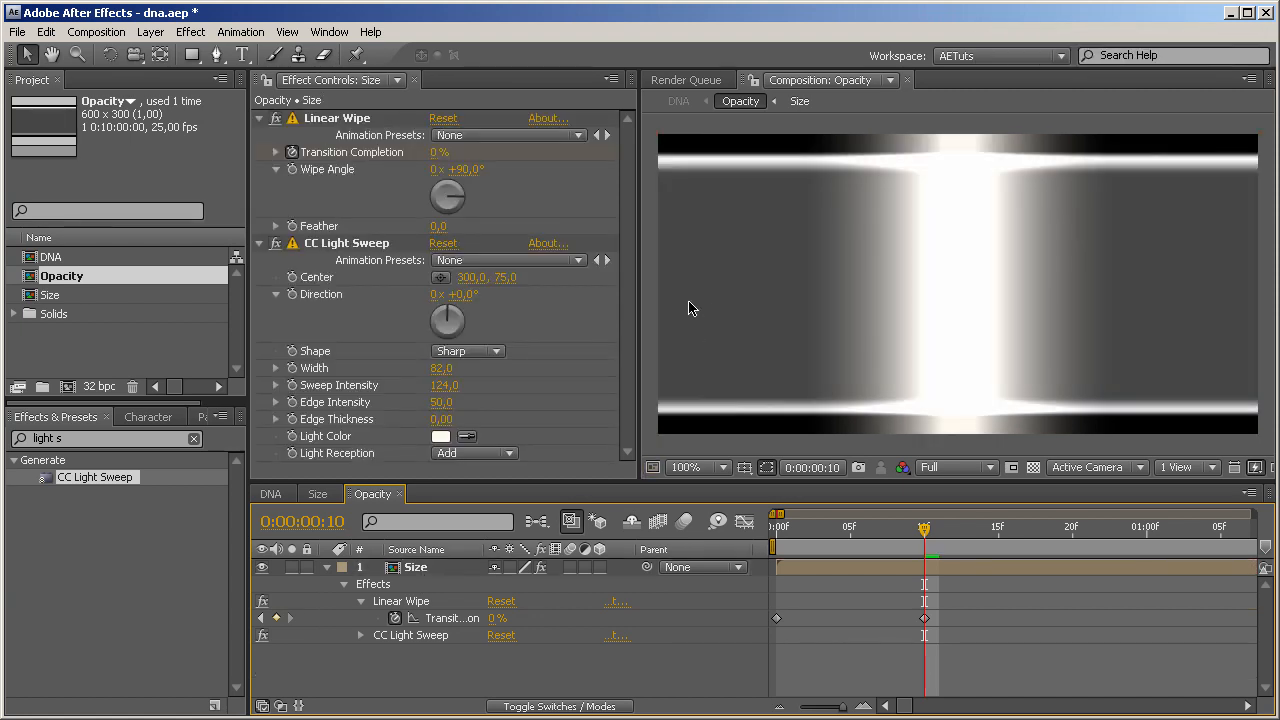
click(275, 243)
click(258, 243)
click(333, 245)
click(344, 330)
click(275, 118)
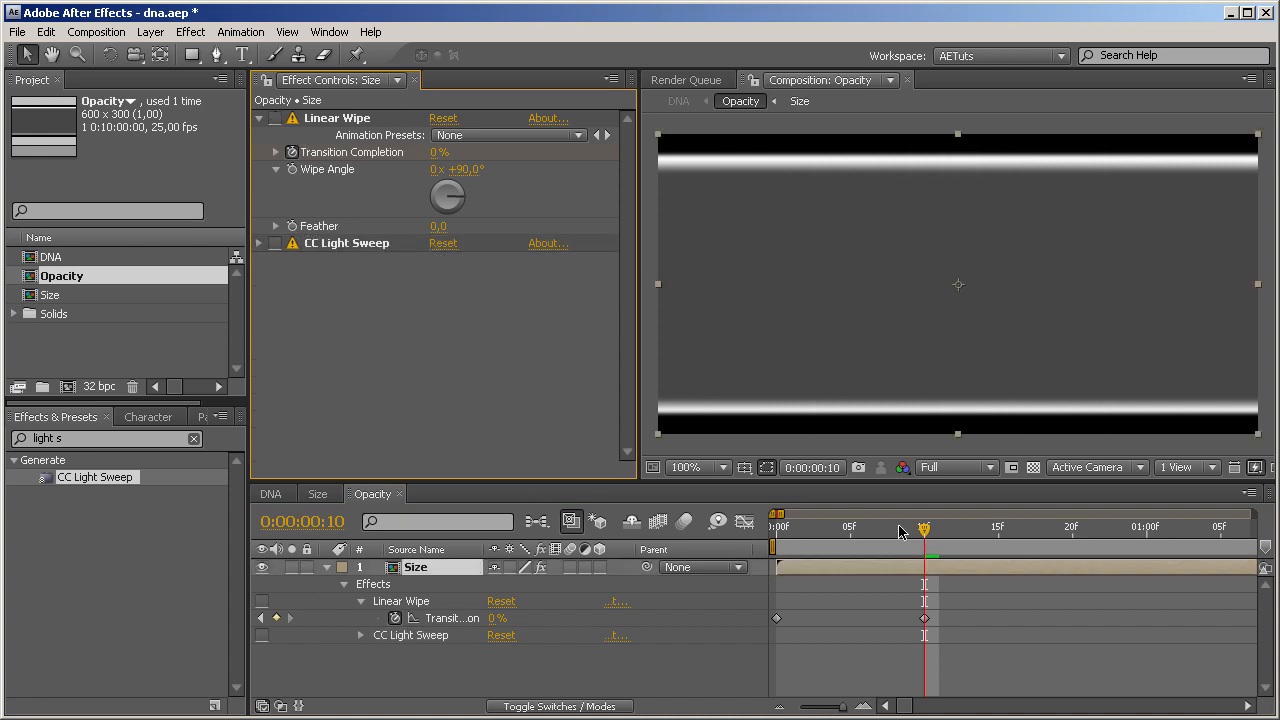
Apply the Solid Composite effect to the Size layer, placing it above Linear Wipe
drag(67, 438, 34, 438)
text(solid)
drag(92, 477, 369, 118)
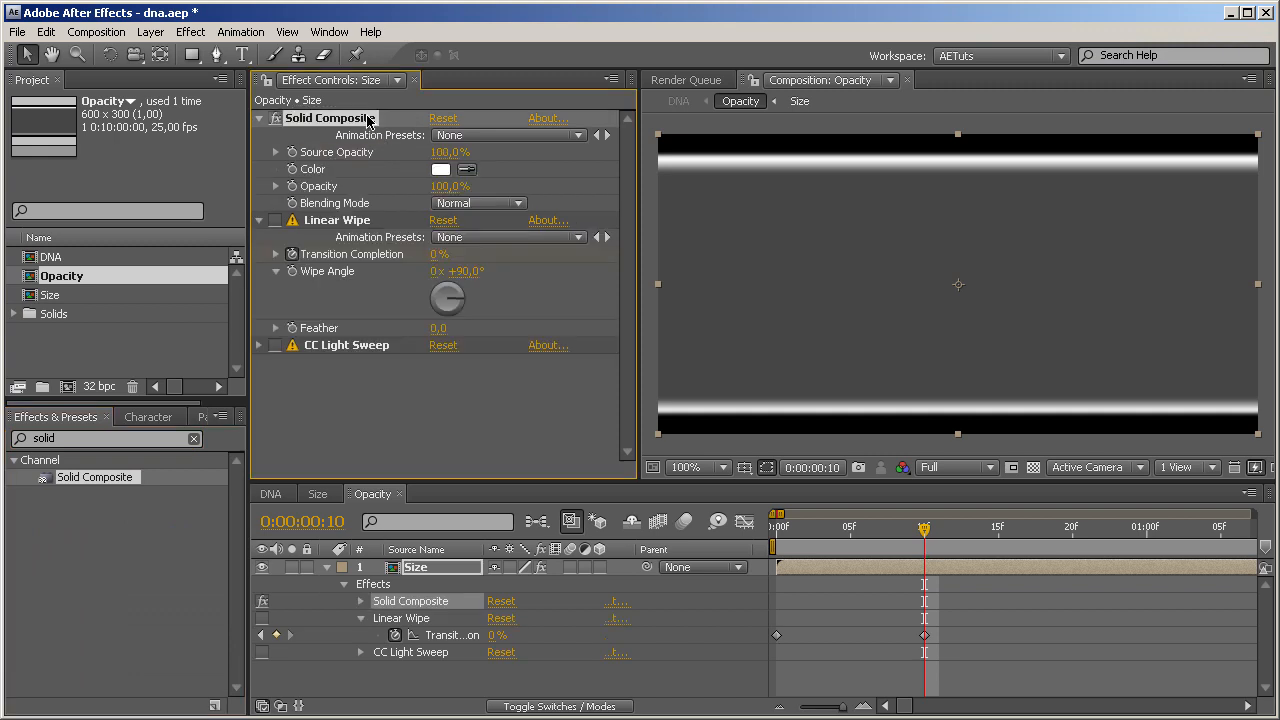
Set Solid Composite's Color to black and Source Opacity to 60%, and switch Linear Wipe and CC Light Sweep back on
click(441, 172)
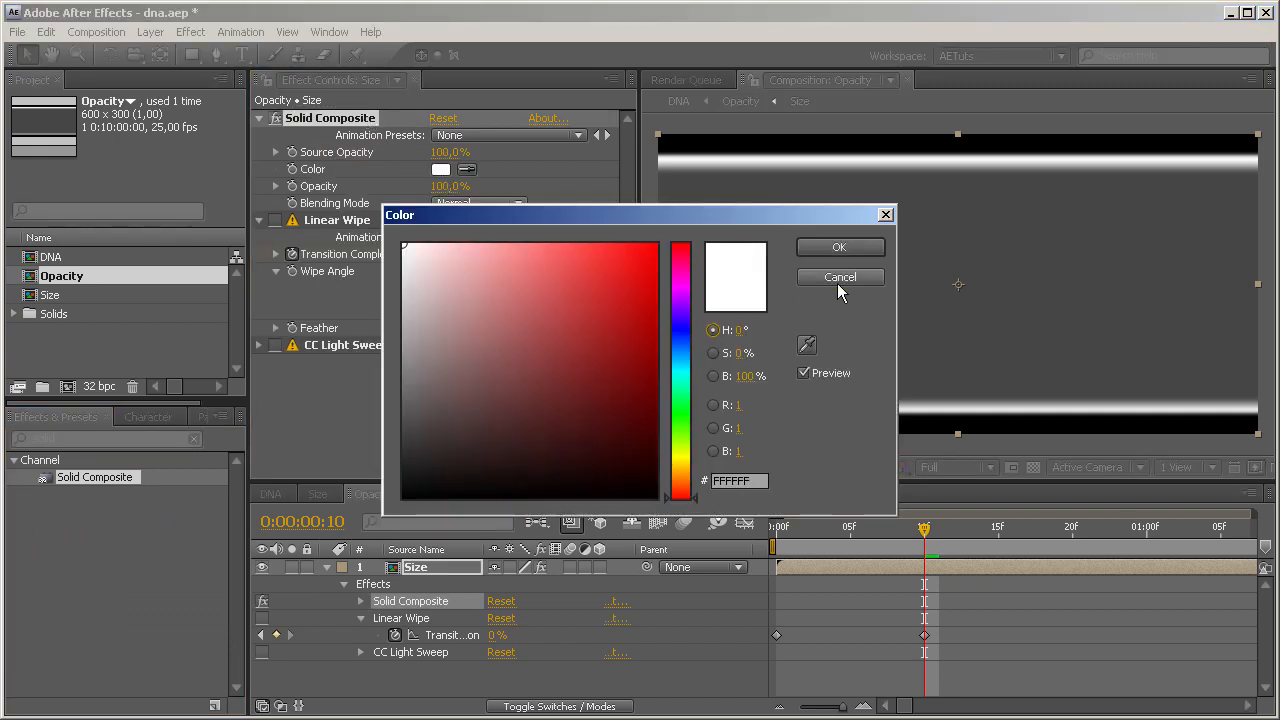
click(838, 279)
drag(449, 158, 503, 154)
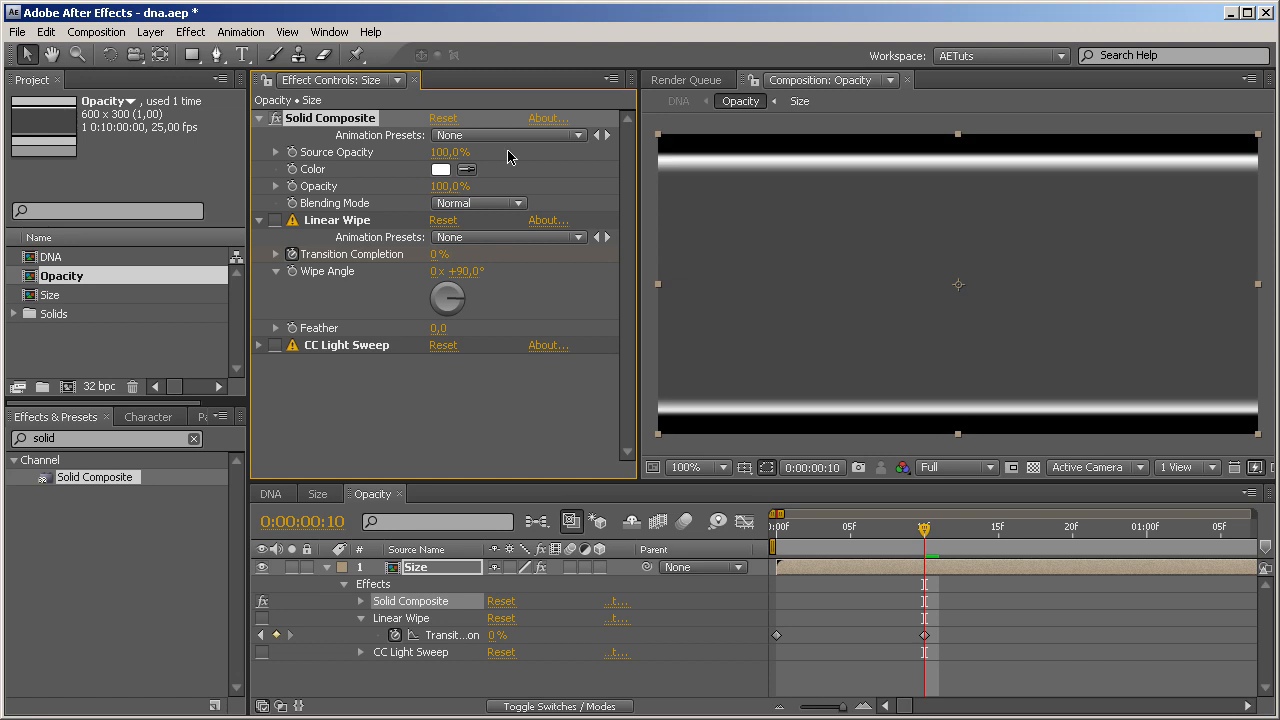
click(440, 169)
click(404, 495)
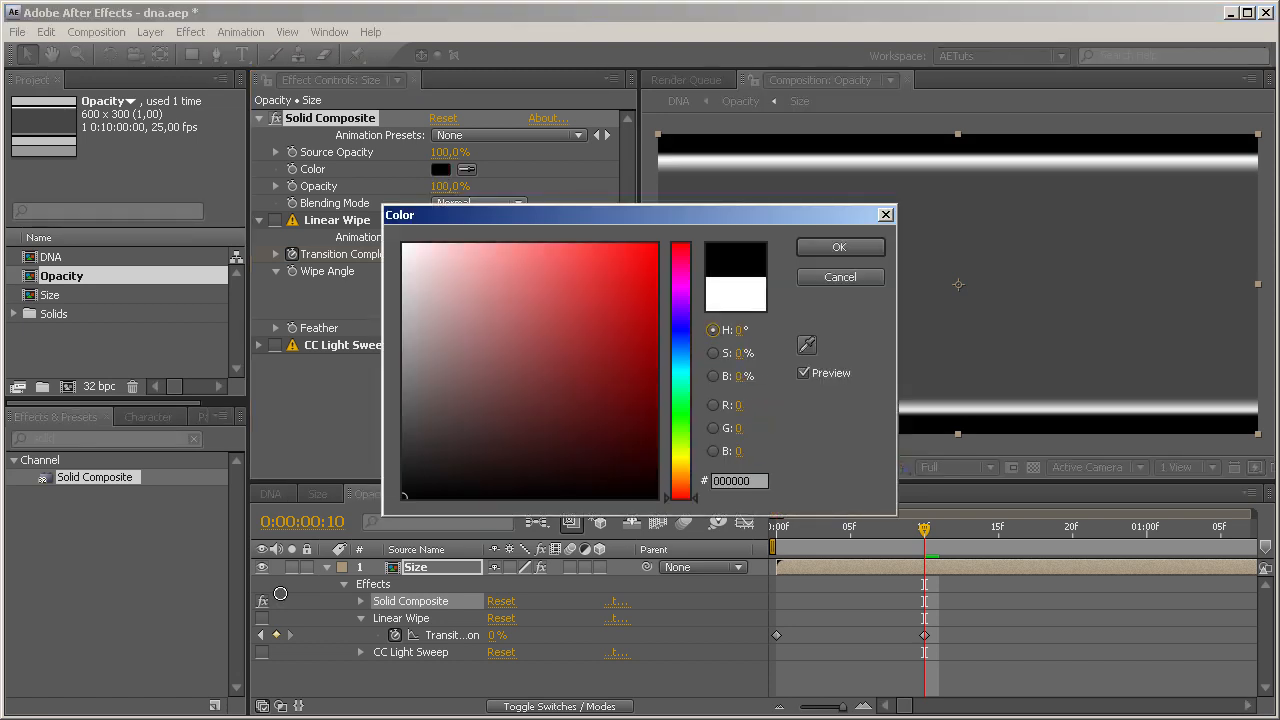
click(808, 252)
drag(446, 152, 411, 156)
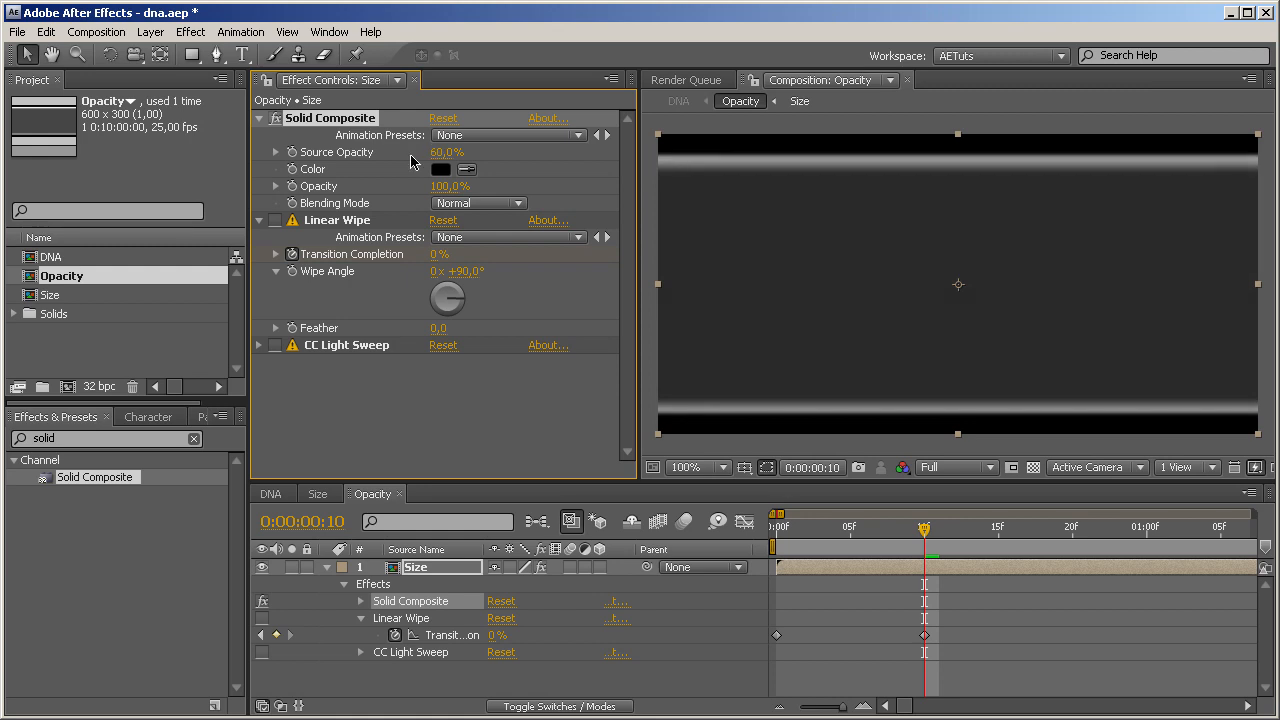
click(275, 345)
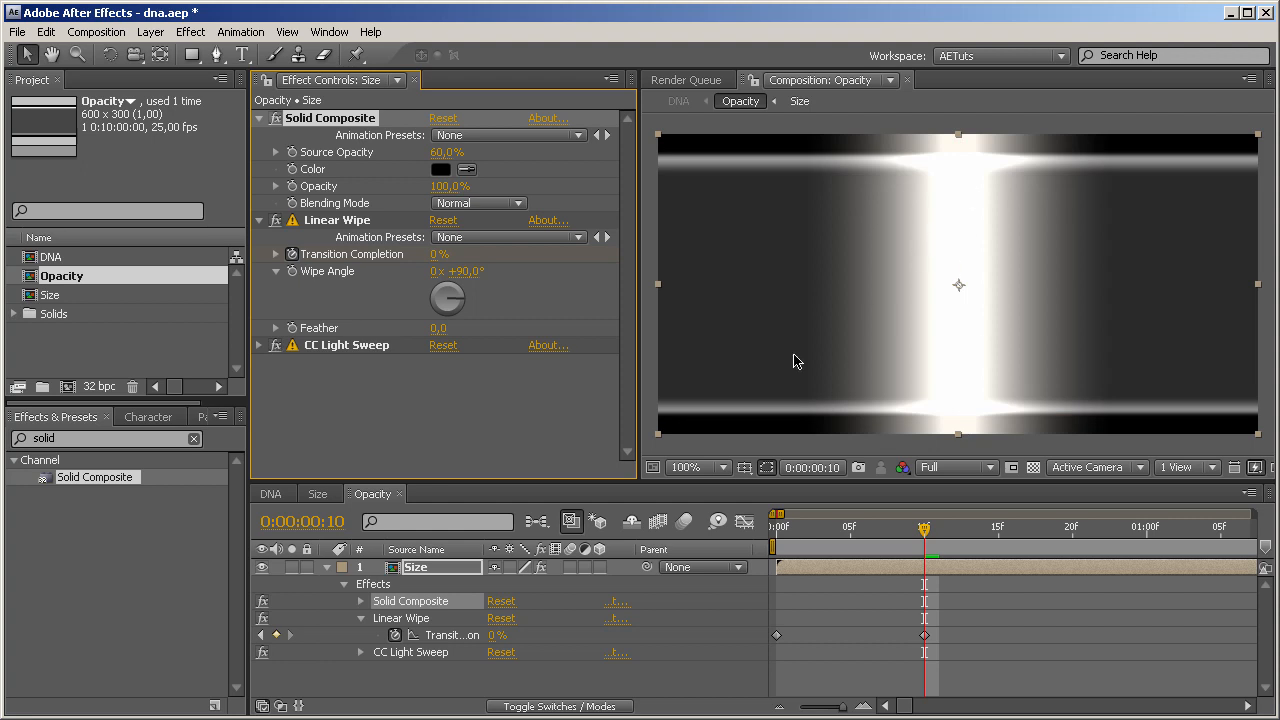
drag(873, 537, 700, 522)
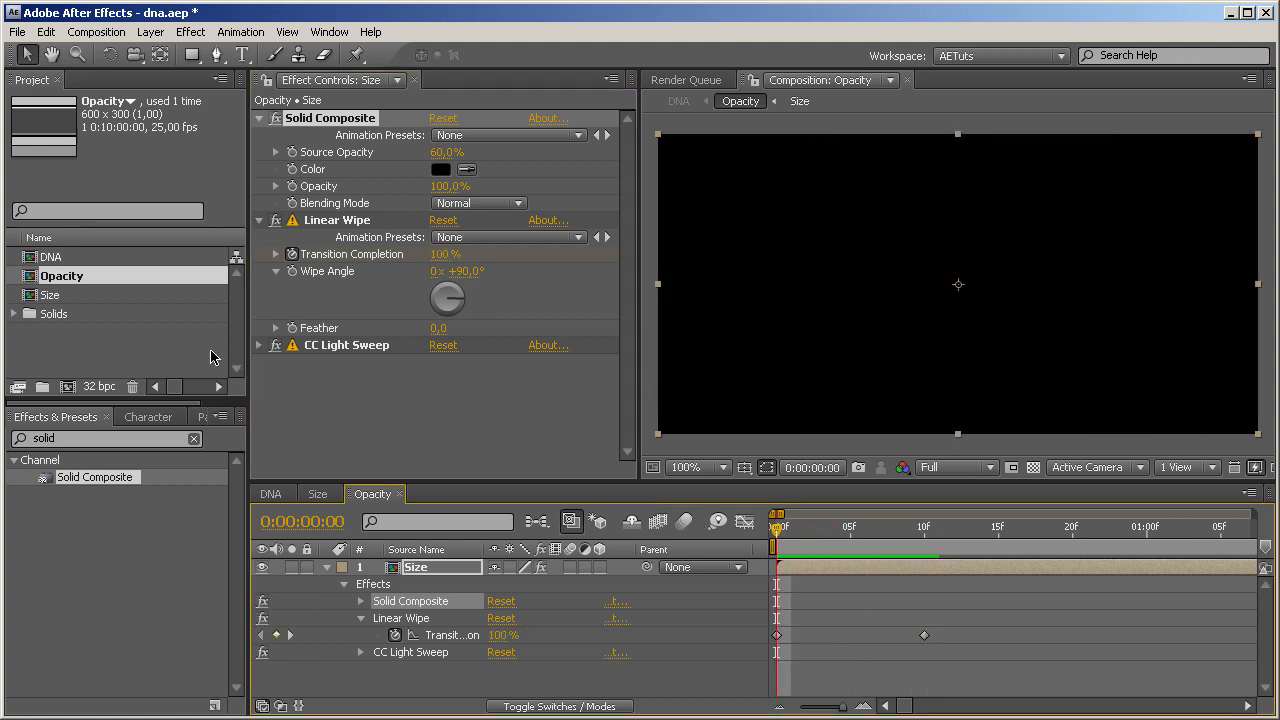
Set the X value of CC Light Sweep's Center to 600 without keyframing it
click(260, 346)
scroll(386, 437, down, 2)
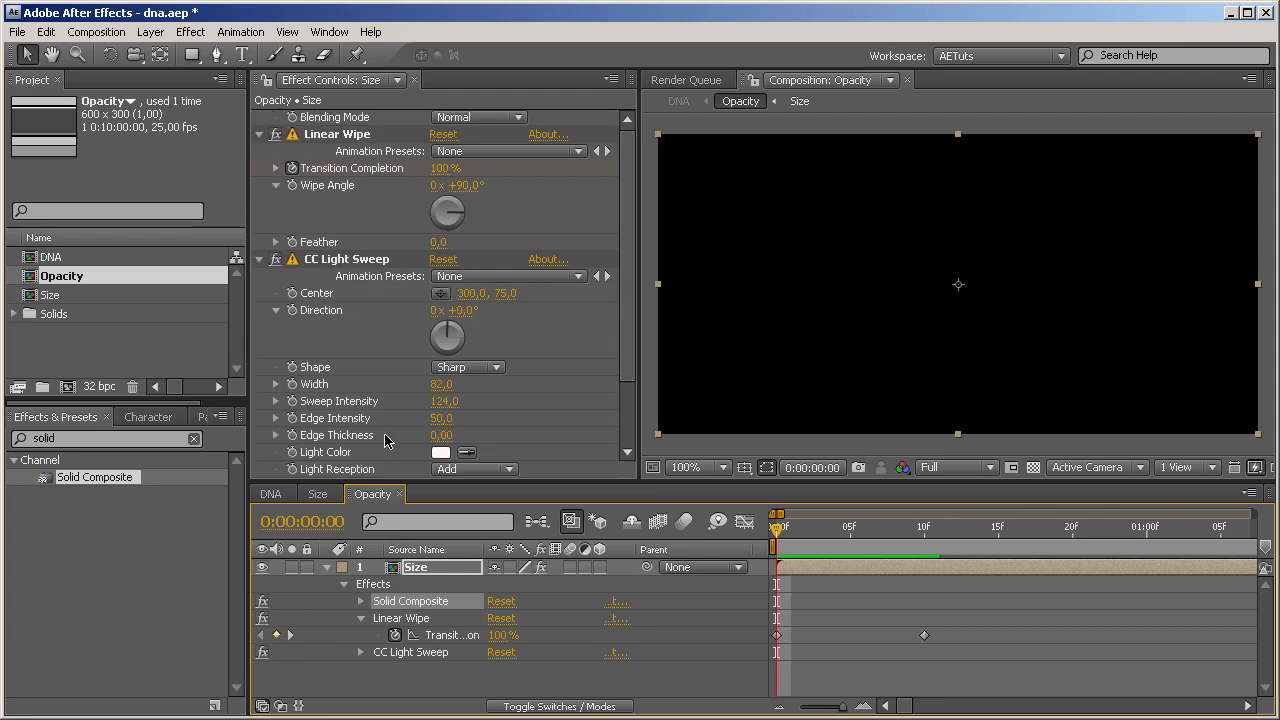
click(472, 293)
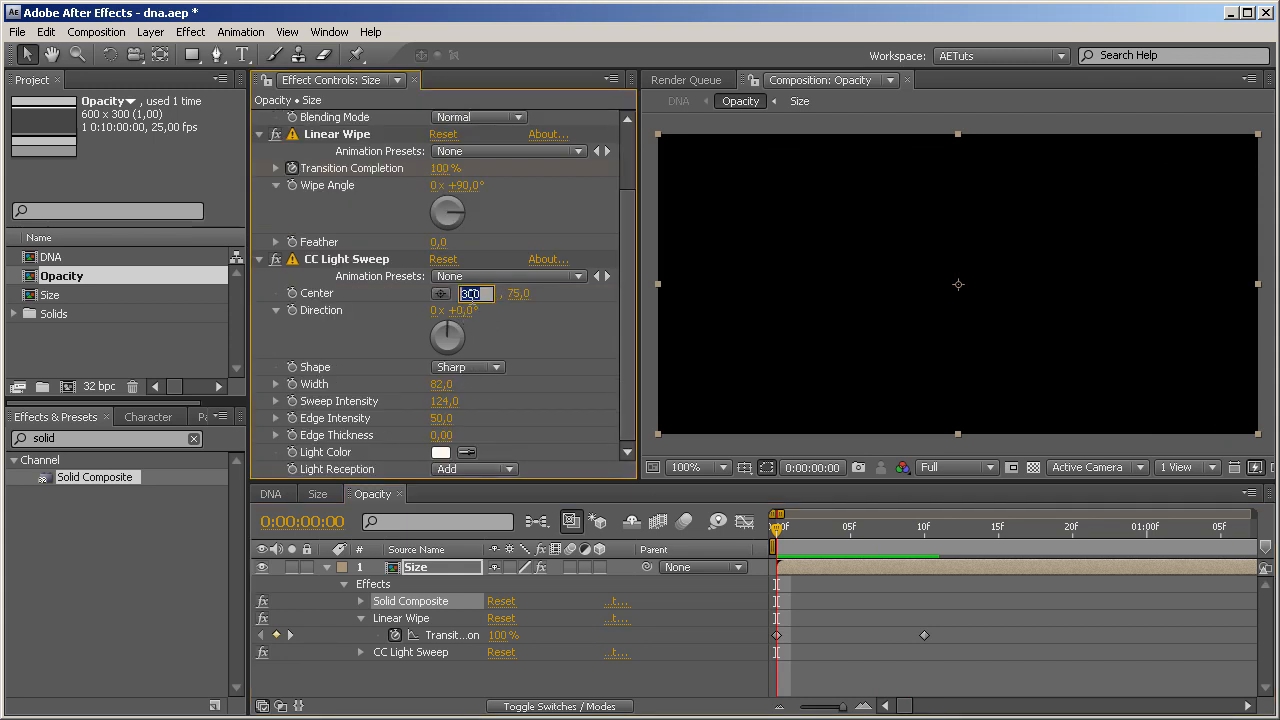
text(600)
key(Return)
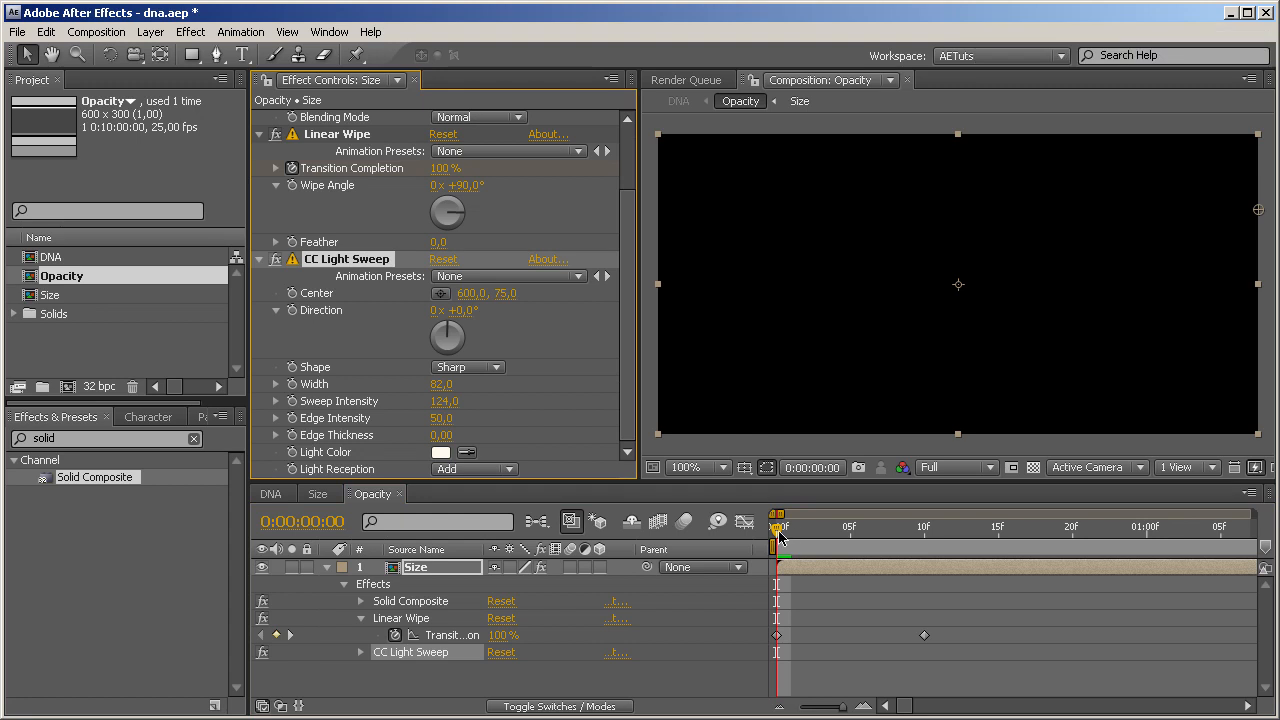
At 0:00:00:10, set the X value of CC Light Sweep's Center to 0 and keyframe it
drag(783, 537, 924, 542)
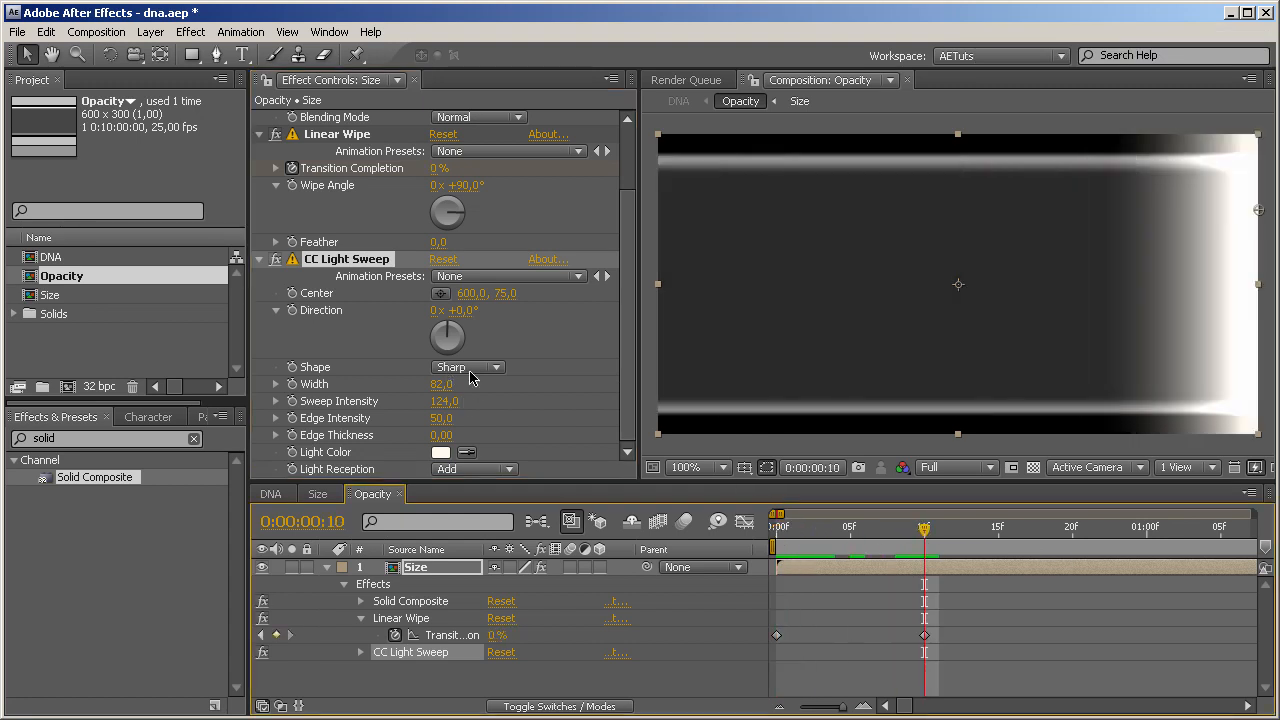
click(466, 296)
text(0)
key(Return)
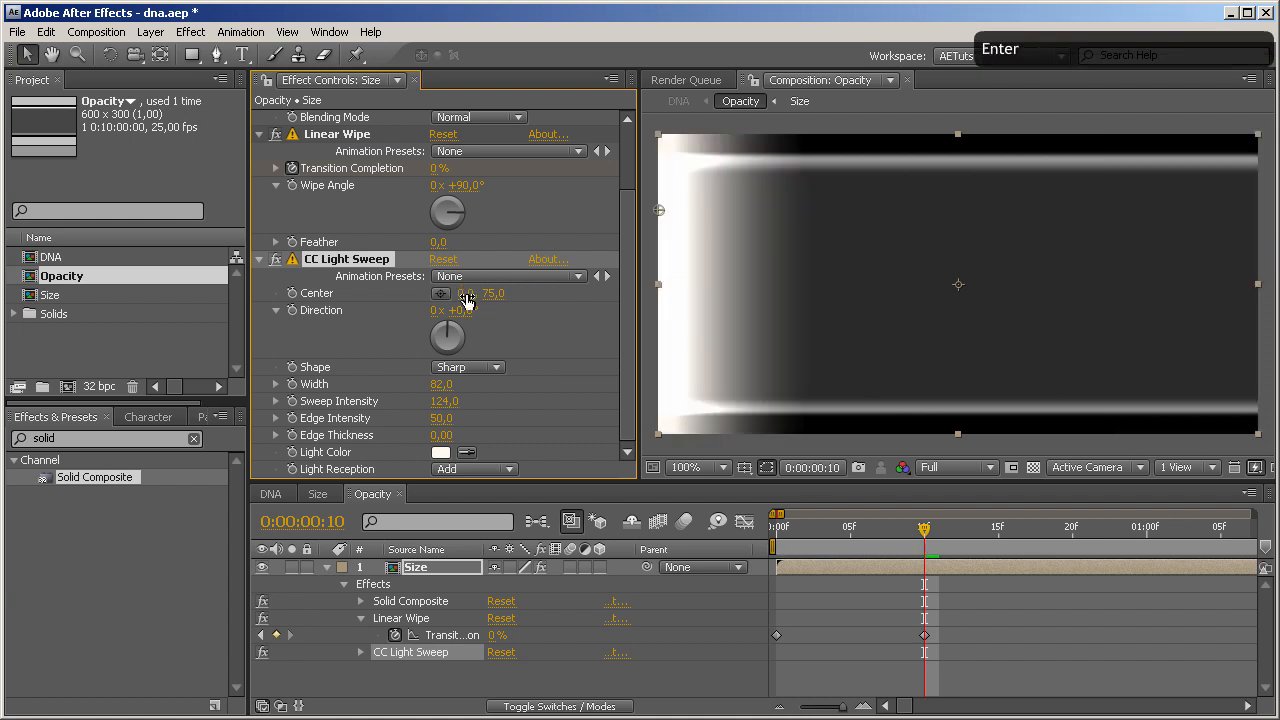
mouse_move(924, 532)
mouse_down()
mouse_move(908, 535)
mouse_move(920, 533)
mouse_up()
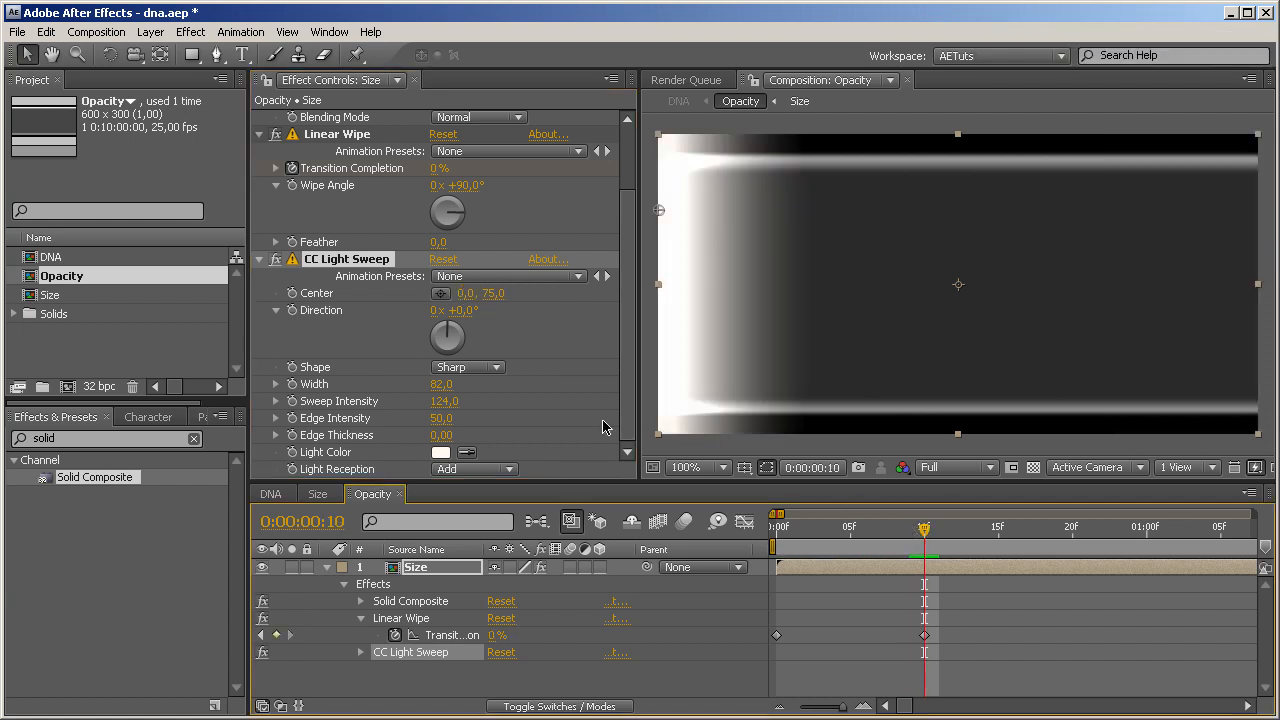
click(292, 294)
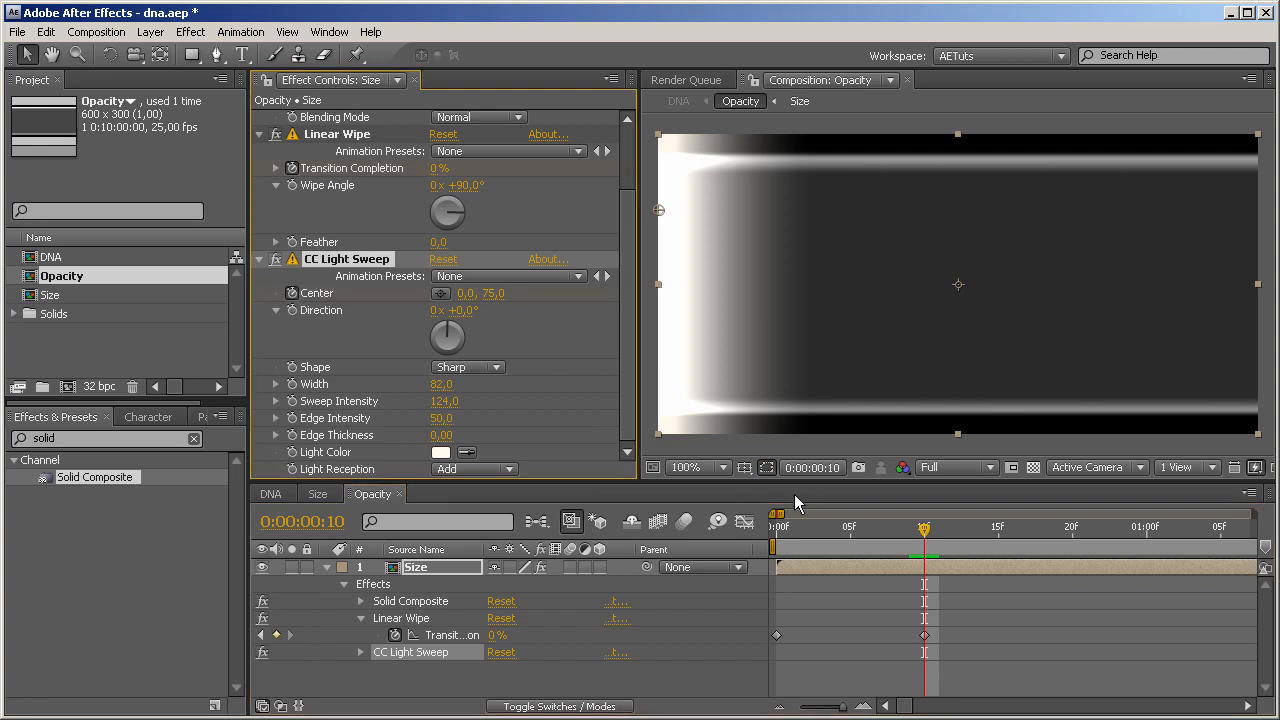
At 0:00:00:00, keyframe CC Light Sweep's Center X at 600, and scrub through the sweep to 0:00:00:10
drag(818, 532, 777, 530)
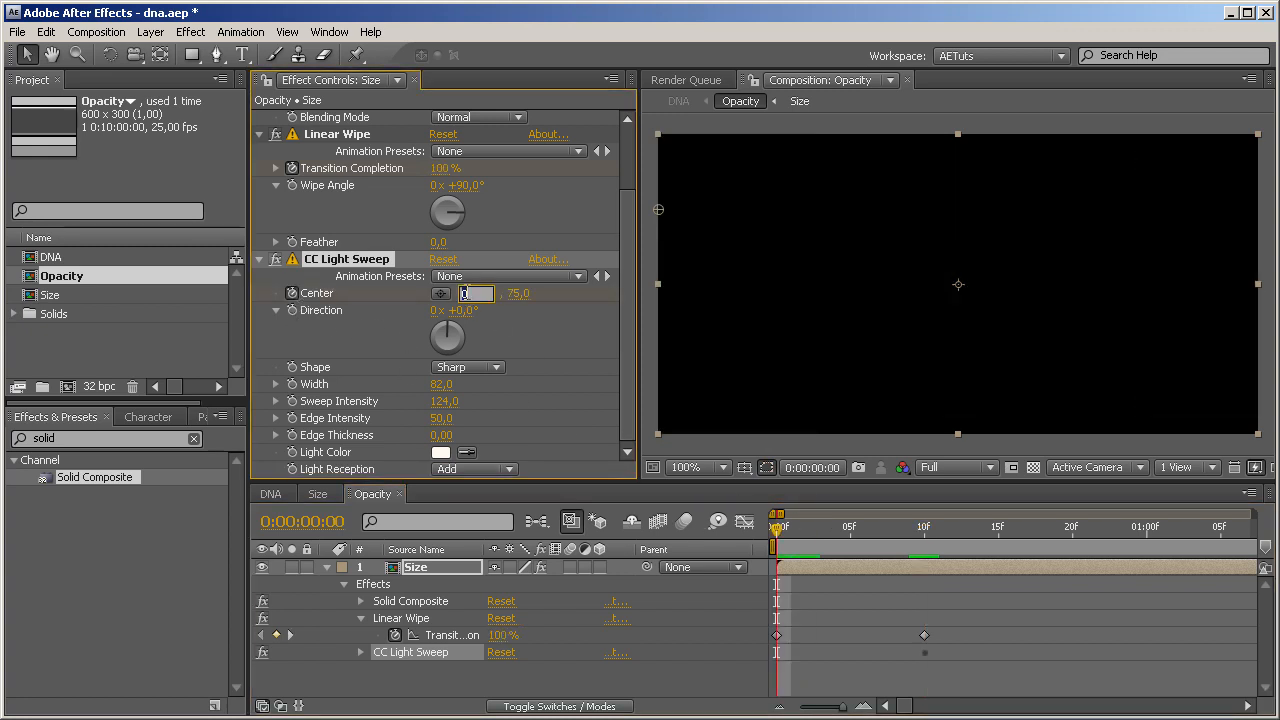
text(600)
key(Return)
drag(781, 530, 924, 530)
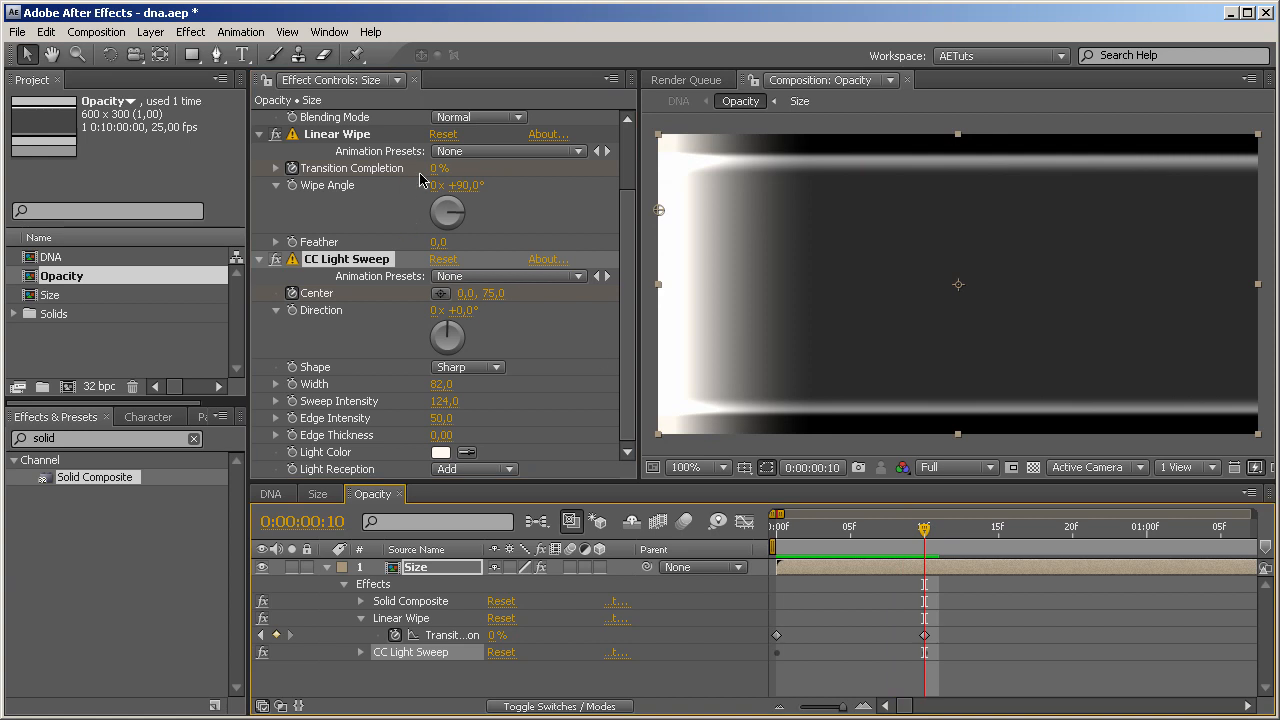
mouse_move(924, 530)
mouse_down()
mouse_move(821, 530)
mouse_move(928, 533)
mouse_up()
mouse_move(926, 530)
mouse_down()
mouse_move(998, 530)
mouse_move(926, 535)
mouse_up()
Add the expression loopOut('continue'); to CC Light Sweep's Center on the Size layer
key(u)
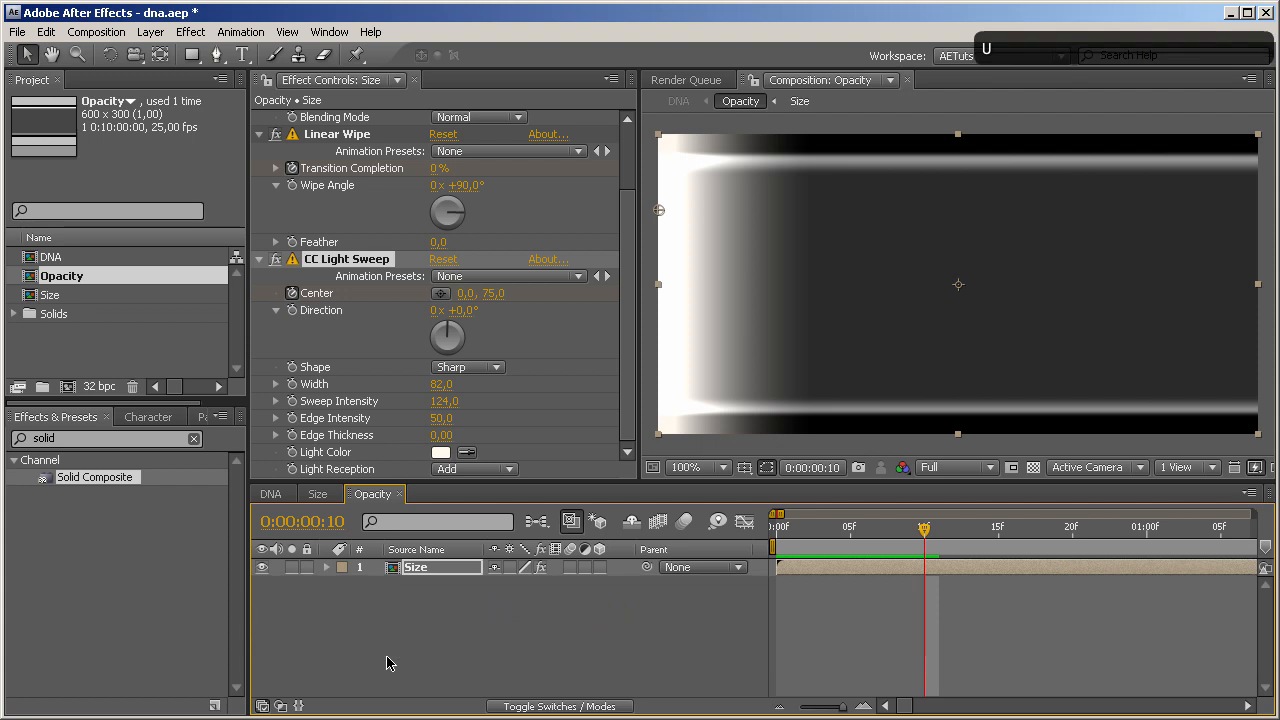
click(444, 568)
key(u)
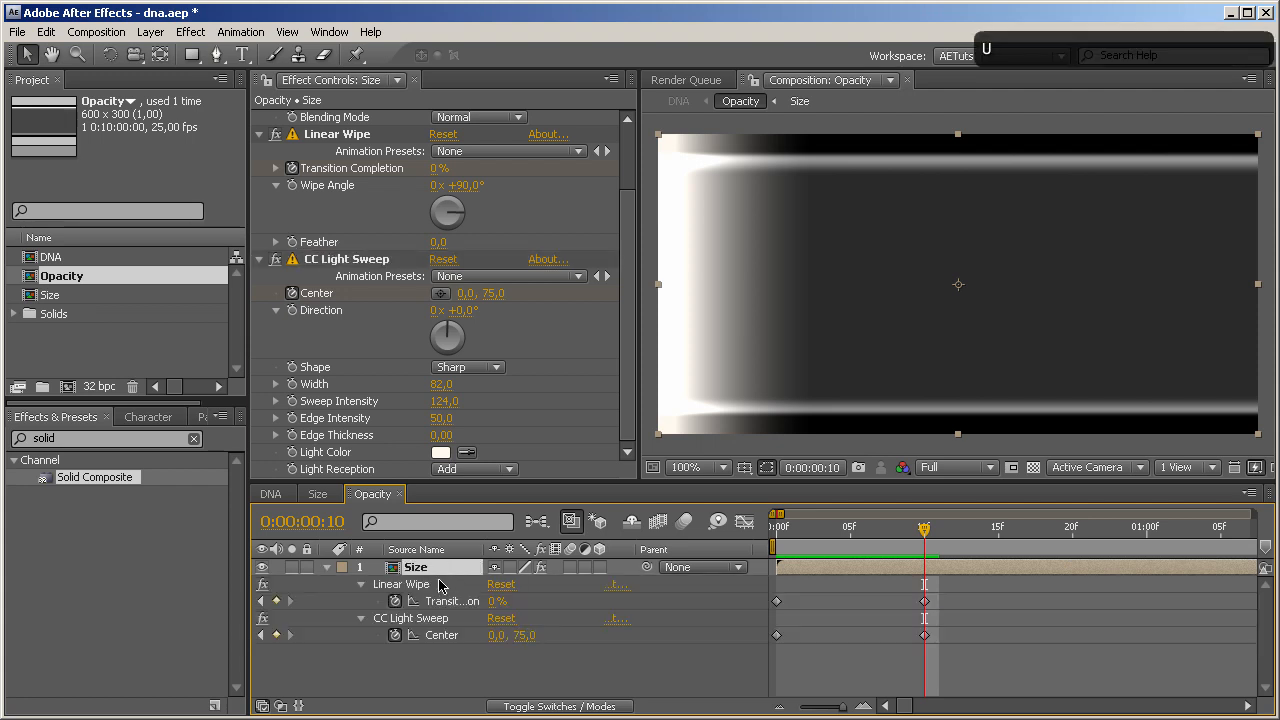
alt+click(395, 635)
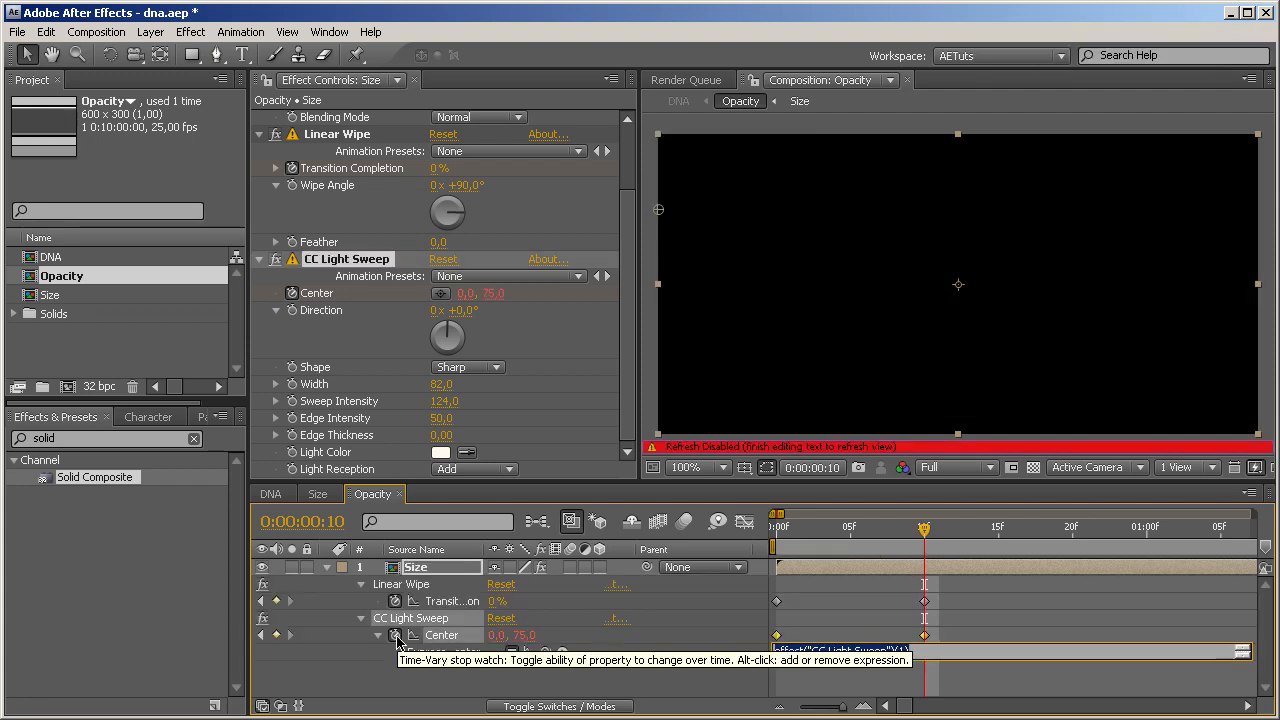
text(loop)
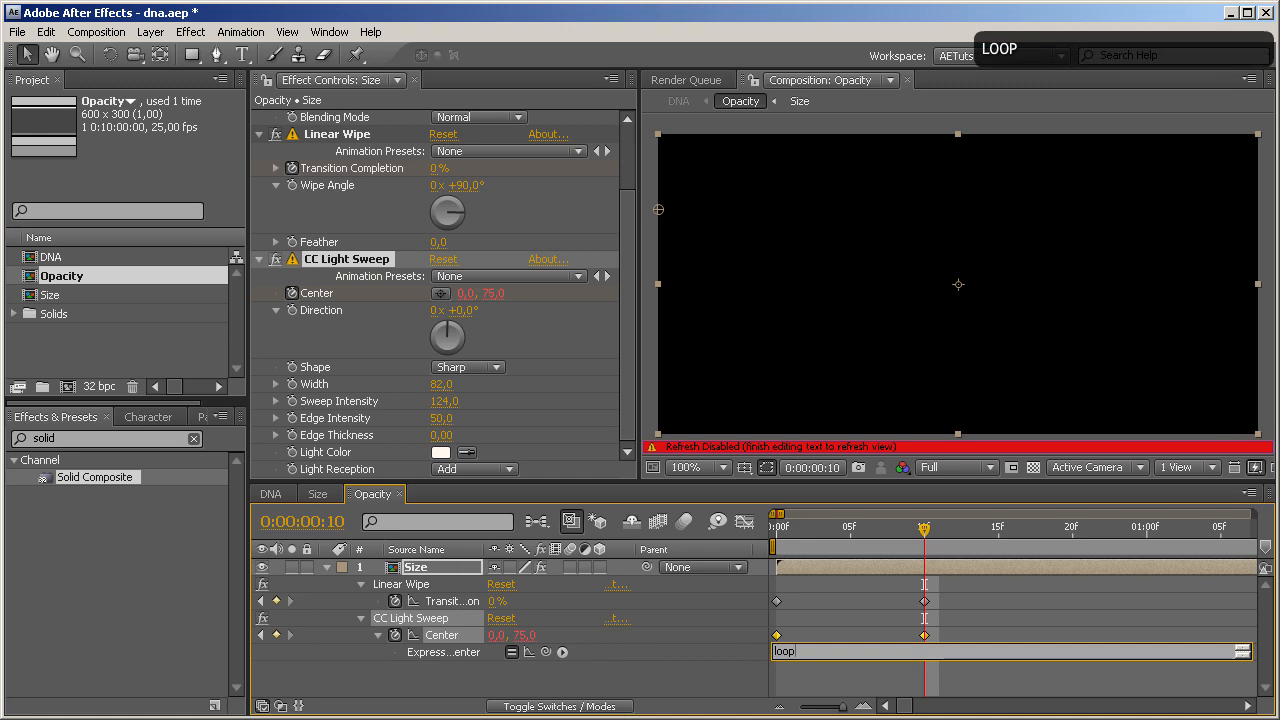
text(Out("coj)
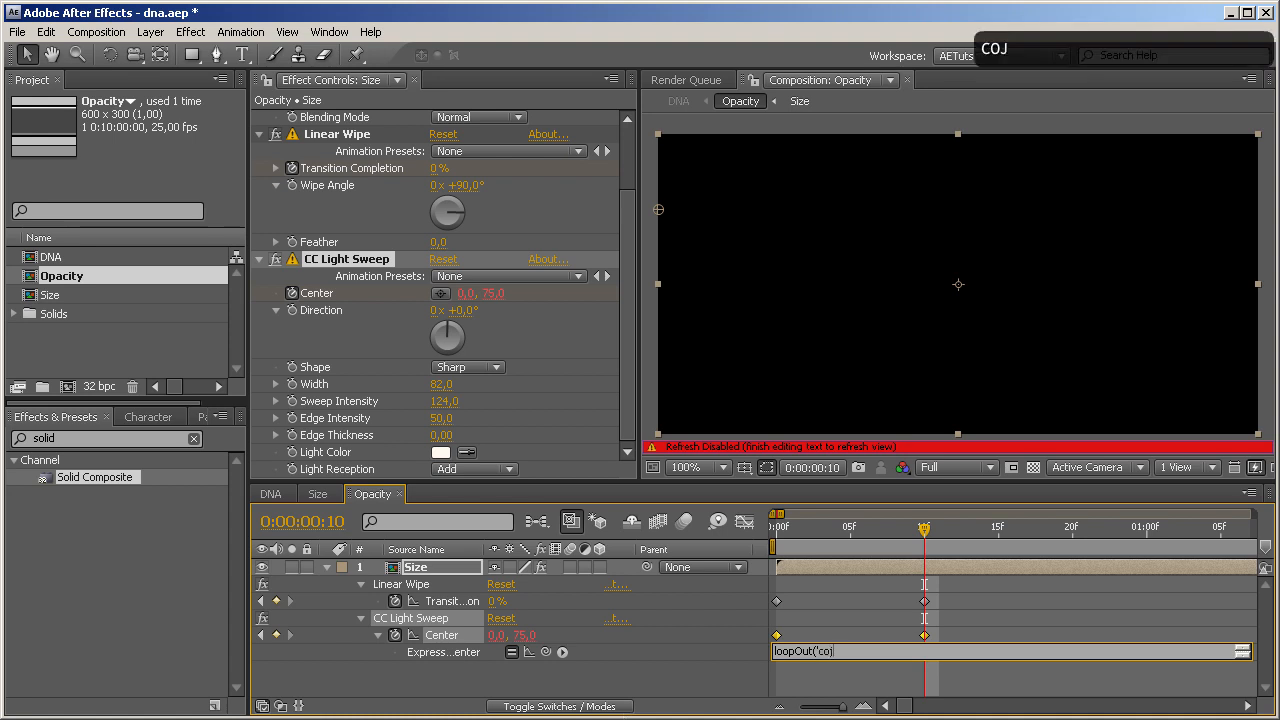
text(n)
key(BackSpace)
text(ntinue');)
key(KP_Enter)
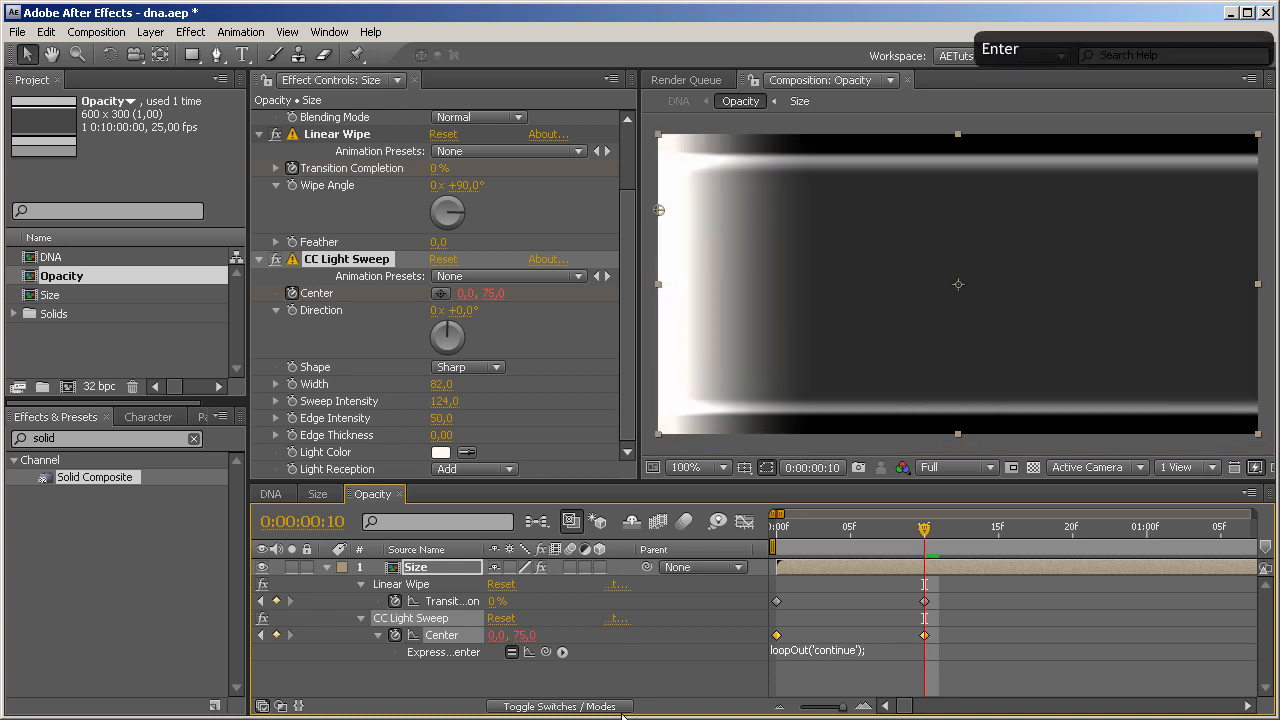
Step through the frames past 0:00:00:10 to check the continued light sweep, and return to 0:00:00:00
key(ctrl+Right)
key(ctrl+Right)
key(ctrl+Right)
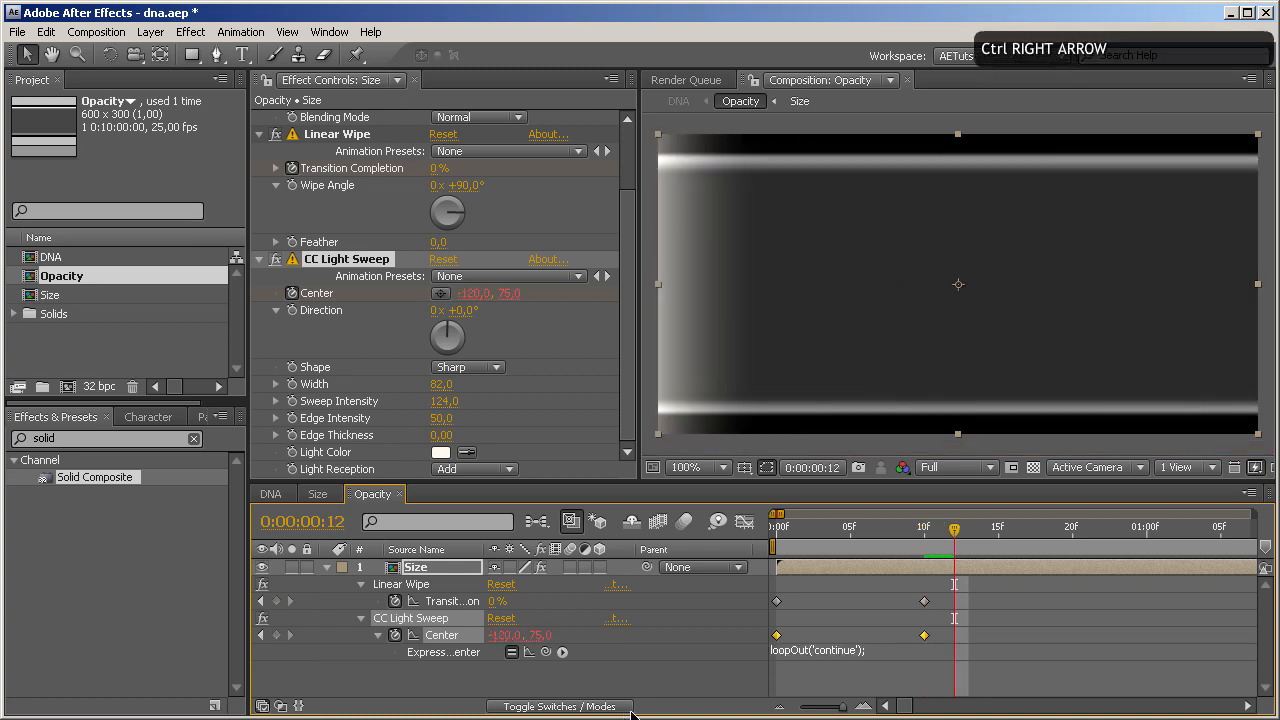
key(ctrl+Right)
key(ctrl+Right)
key(ctrl+Right)
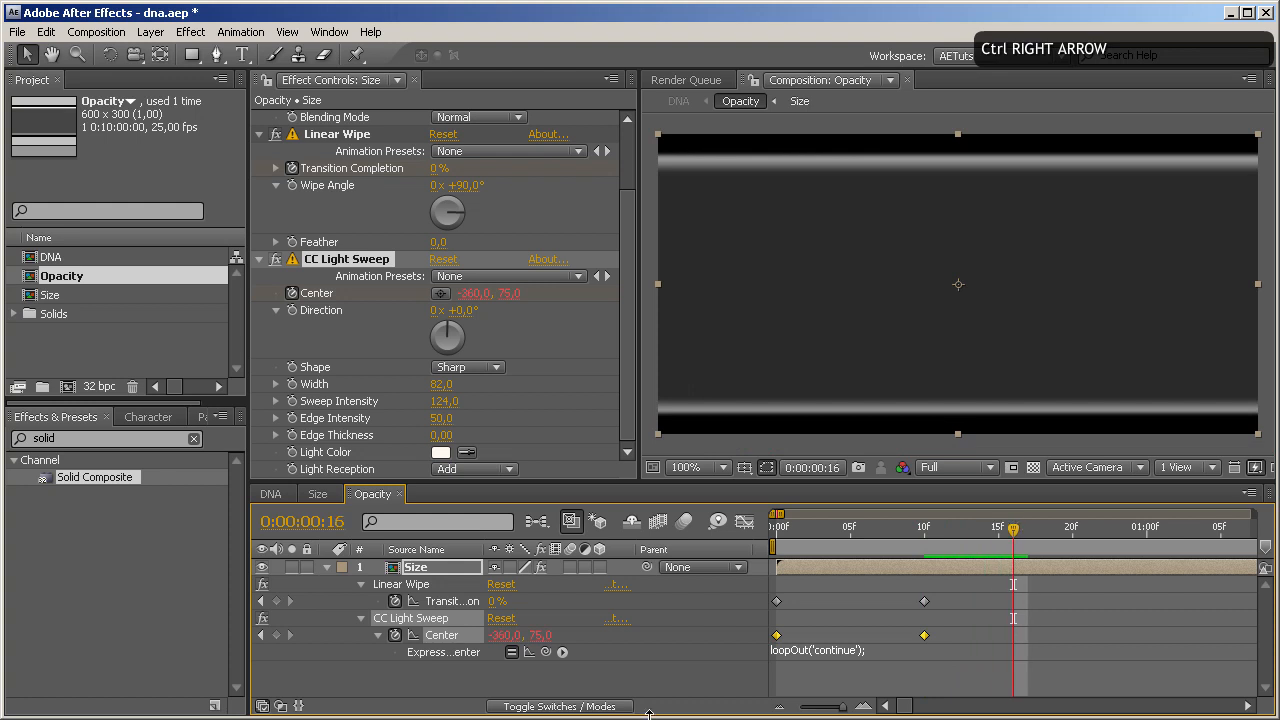
click(865, 681)
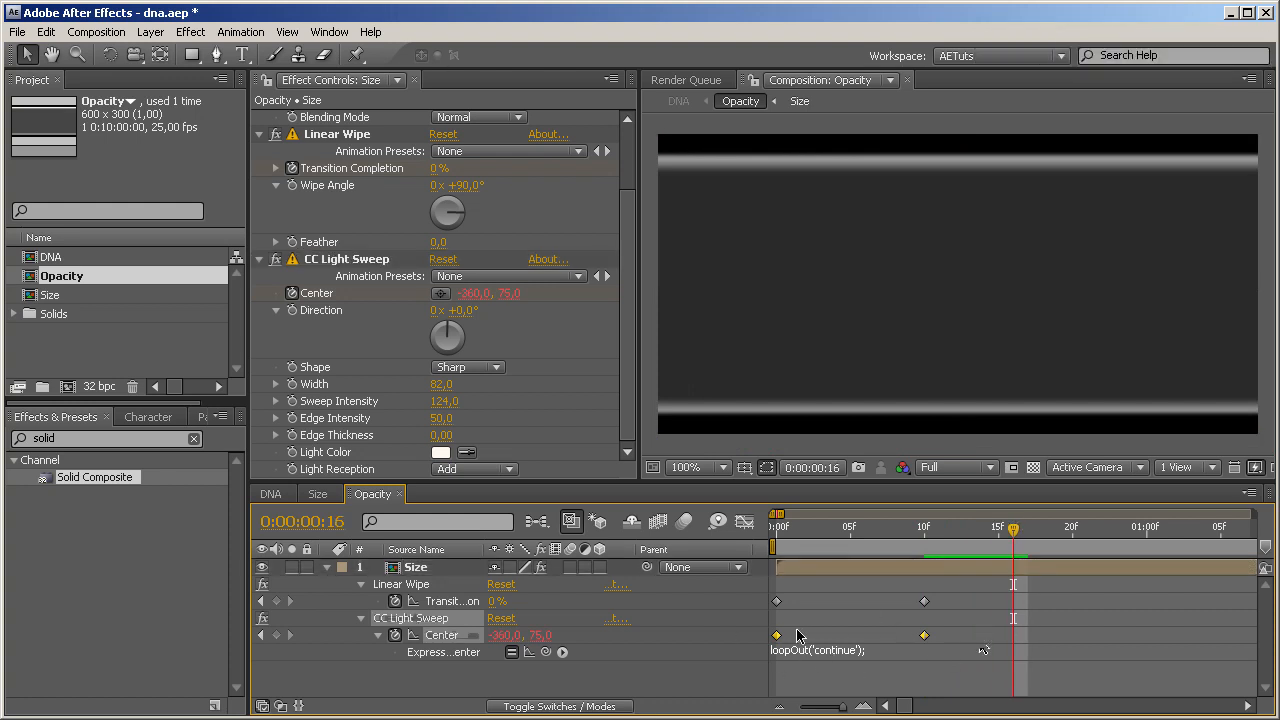
click(862, 638)
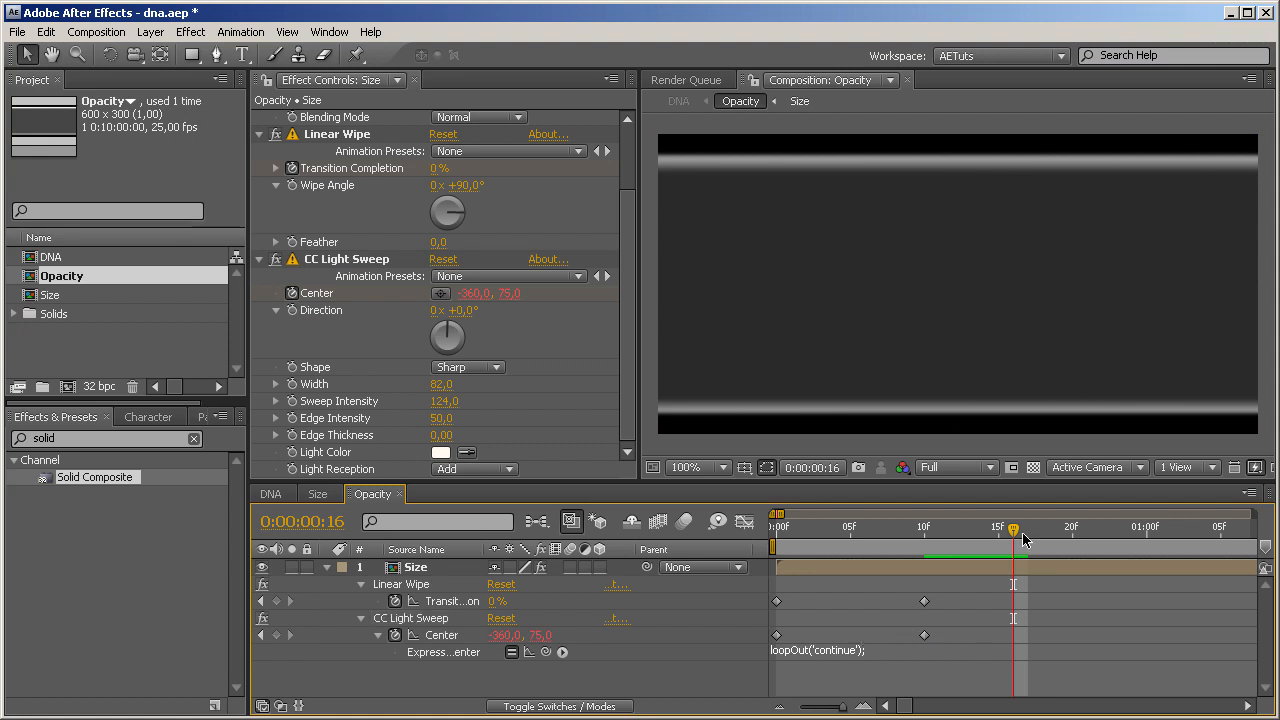
drag(1023, 540, 772, 540)
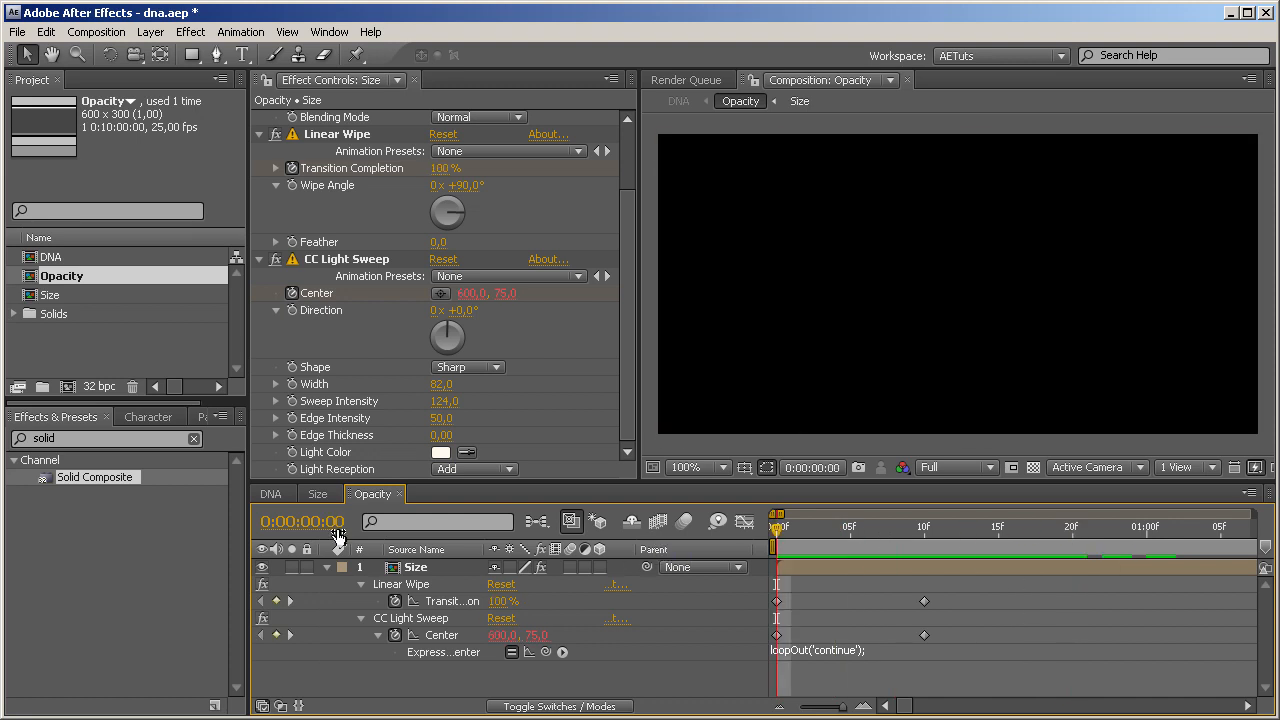
Switch to the DNA composition and RAM-preview the strand's reveal from the start
click(270, 494)
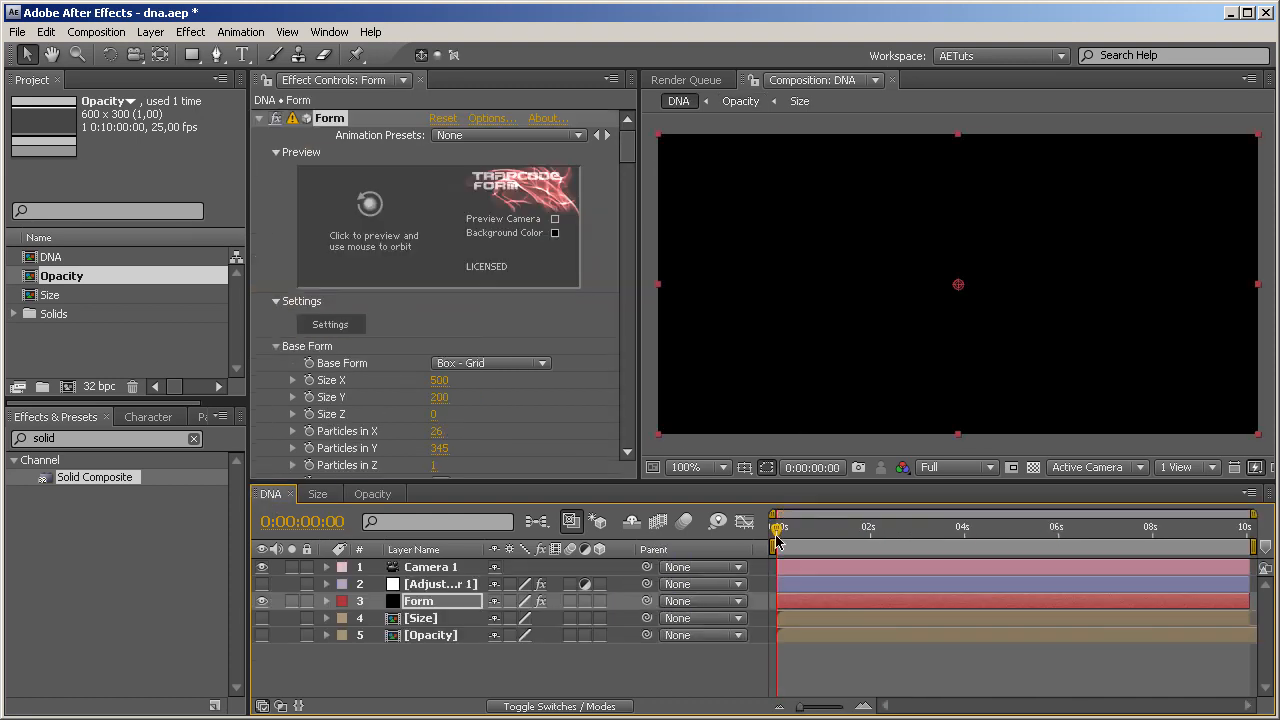
key(KP_0)
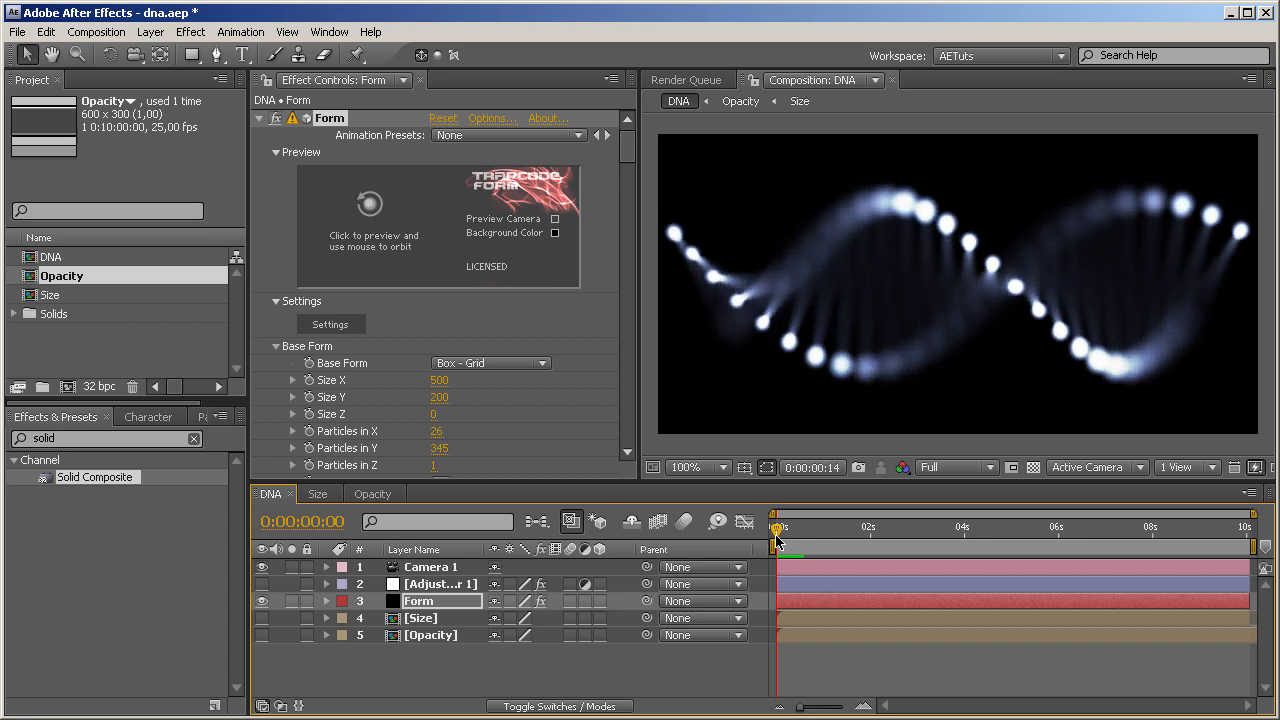
key(KP_0)
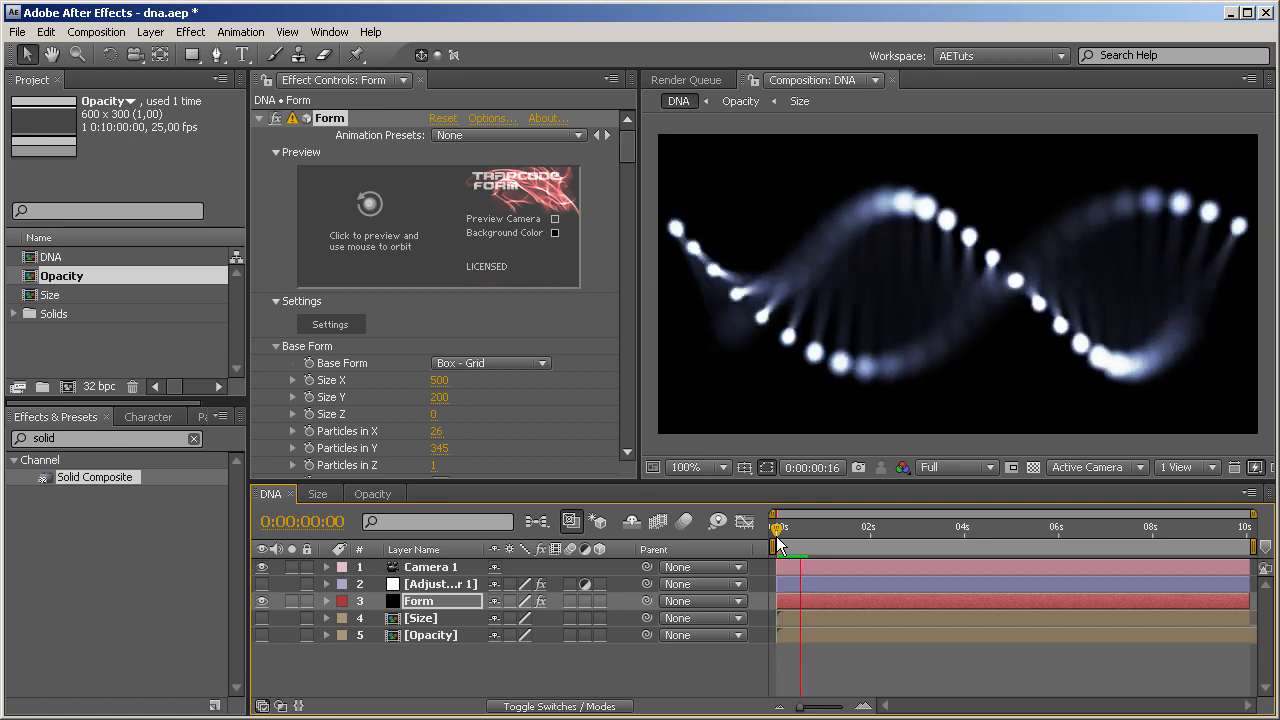
key(KP_0)
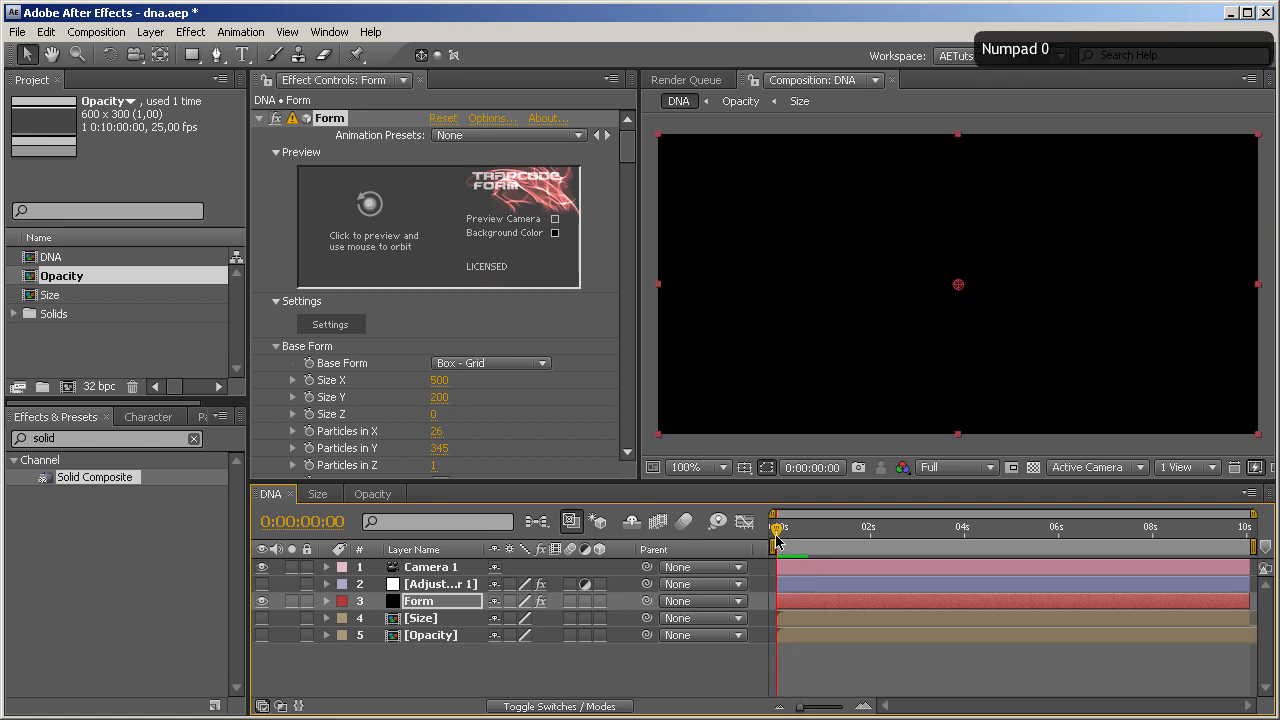
Reverse the Form layer's spin by setting its X Rotation expression to time * -100, and RAM-preview the result
click(436, 598)
key(e)
key(e)
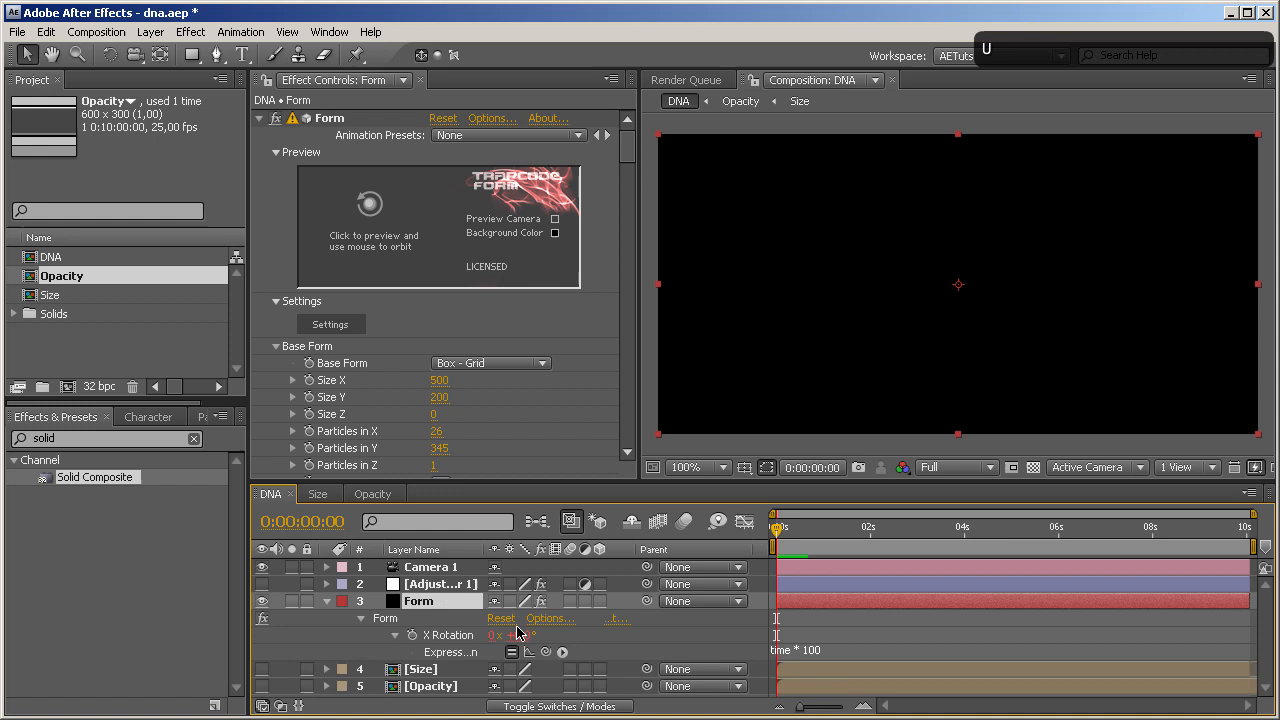
click(802, 651)
click(806, 651)
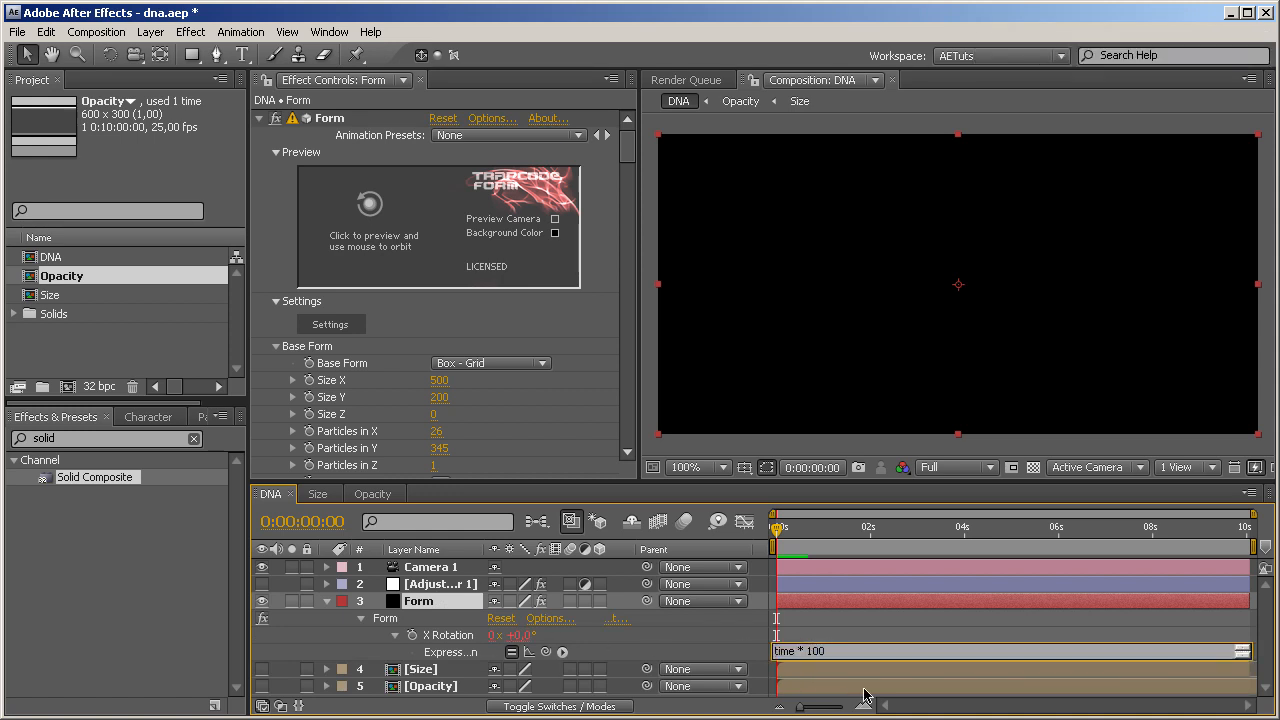
text(-)
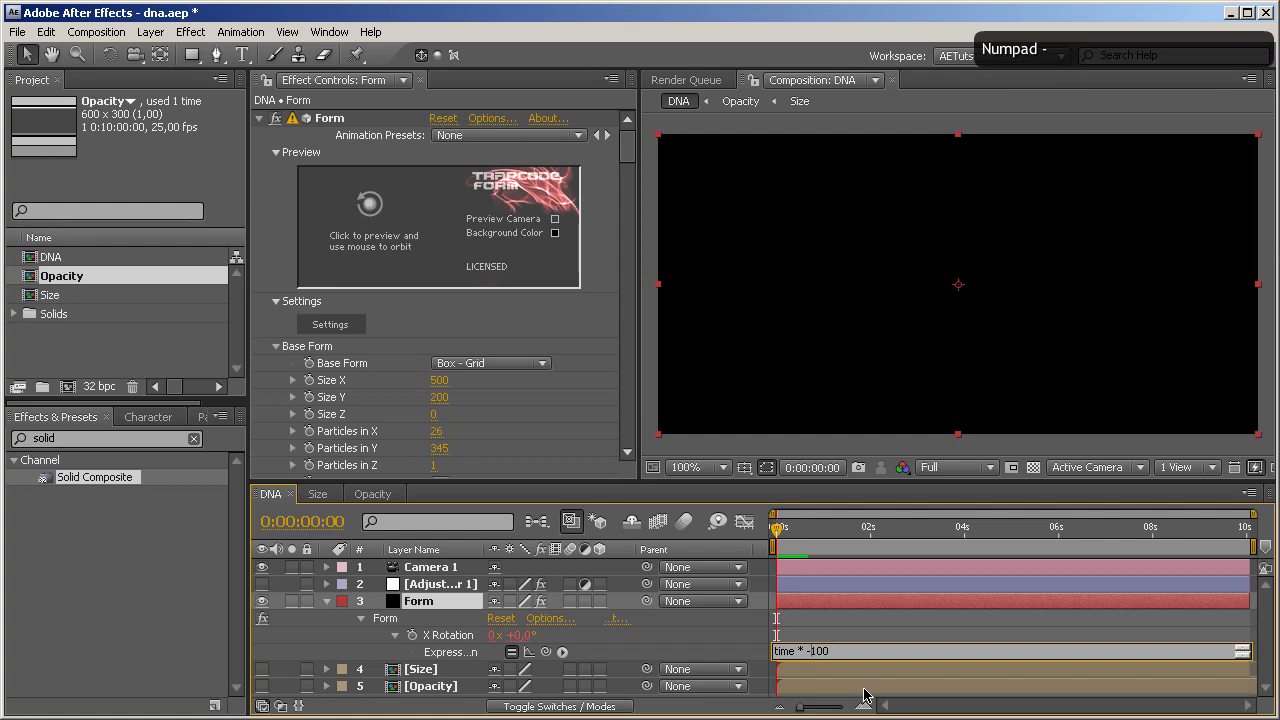
key(KP_Enter)
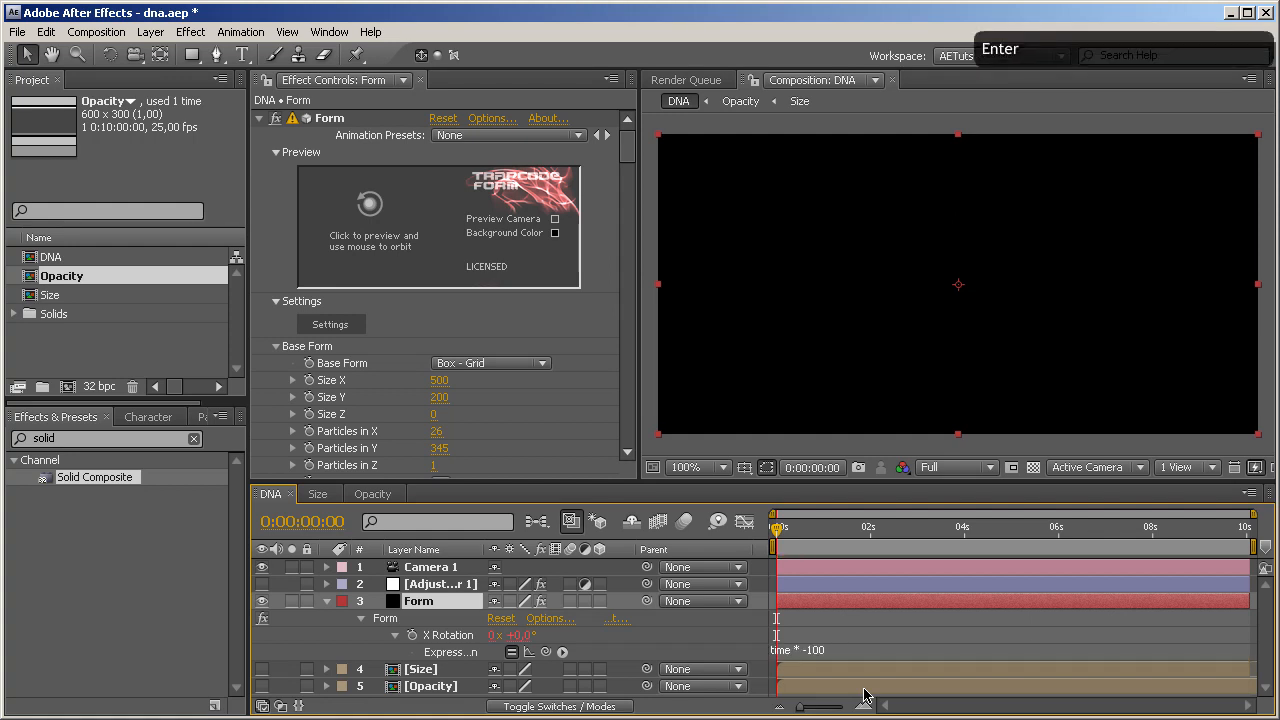
key(KP_0)
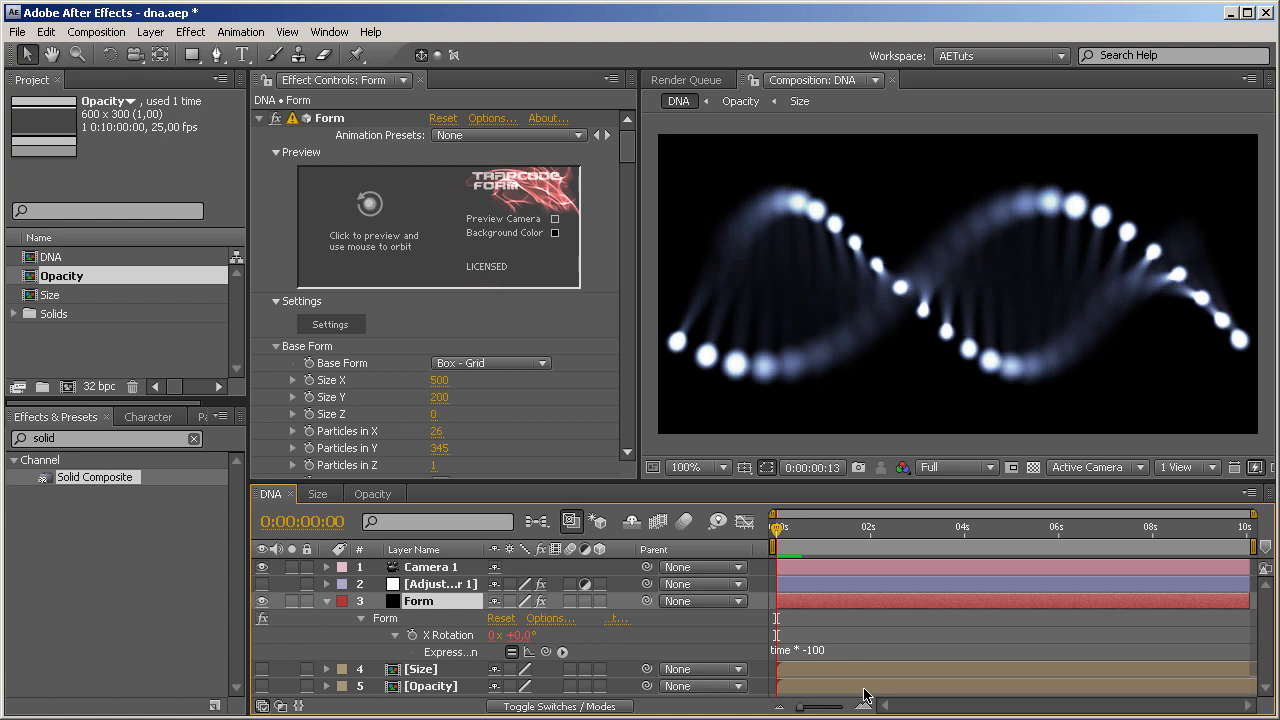
key(KP_0)
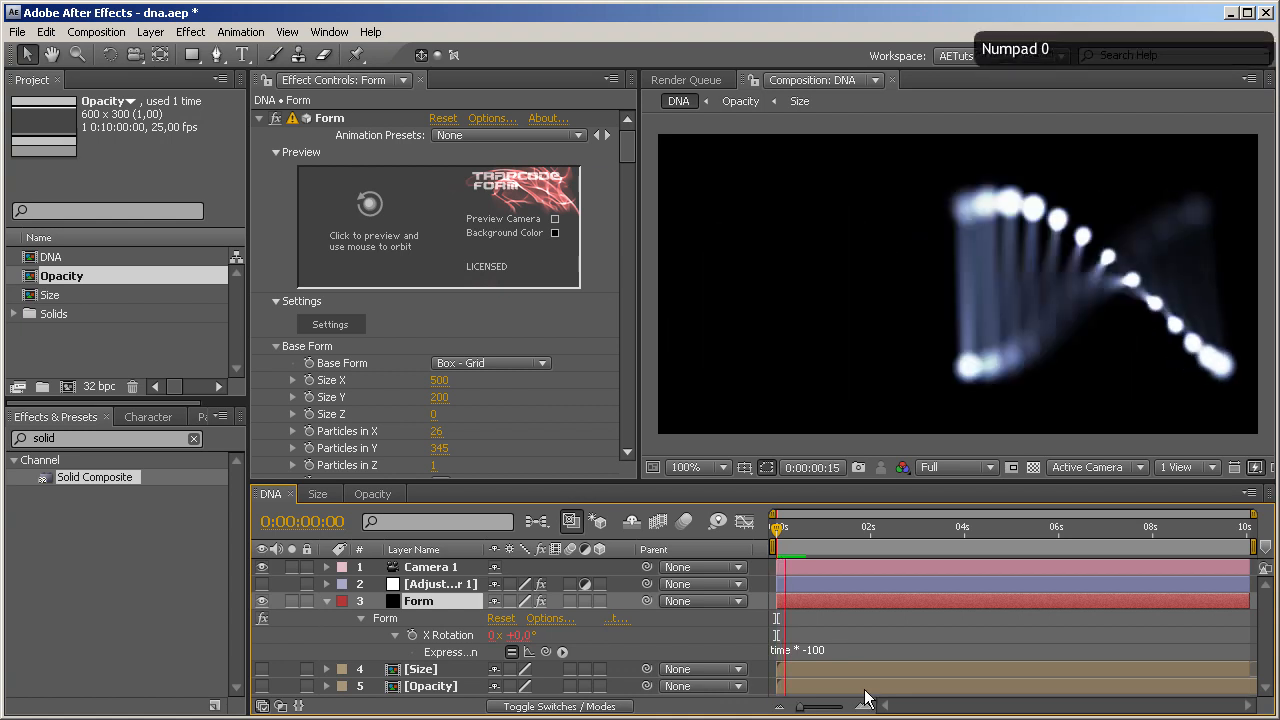
key(KP_0)
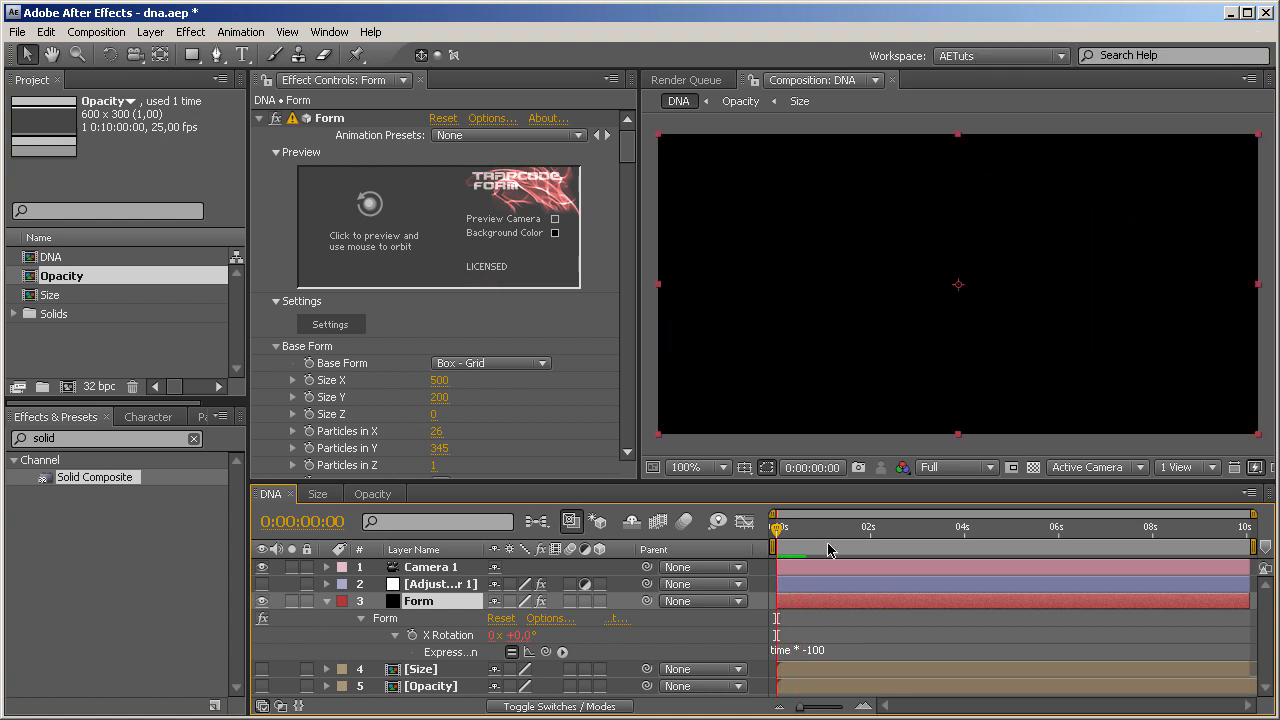
Make the adjustment layer visible, set its Glow Threshold to 86.7%, and scrub through the DNA animation
click(261, 585)
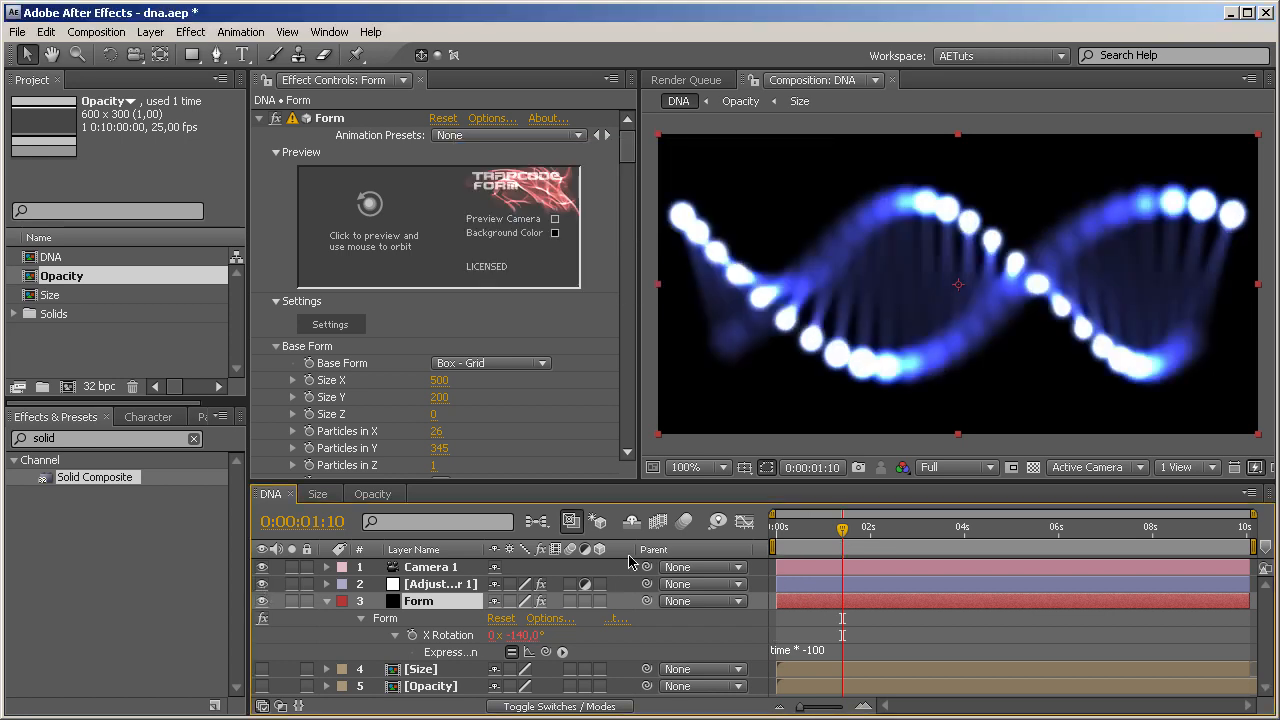
click(450, 586)
mouse_move(446, 169)
mouse_down()
mouse_move(498, 172)
mouse_move(446, 186)
mouse_move(484, 169)
mouse_move(461, 160)
mouse_up()
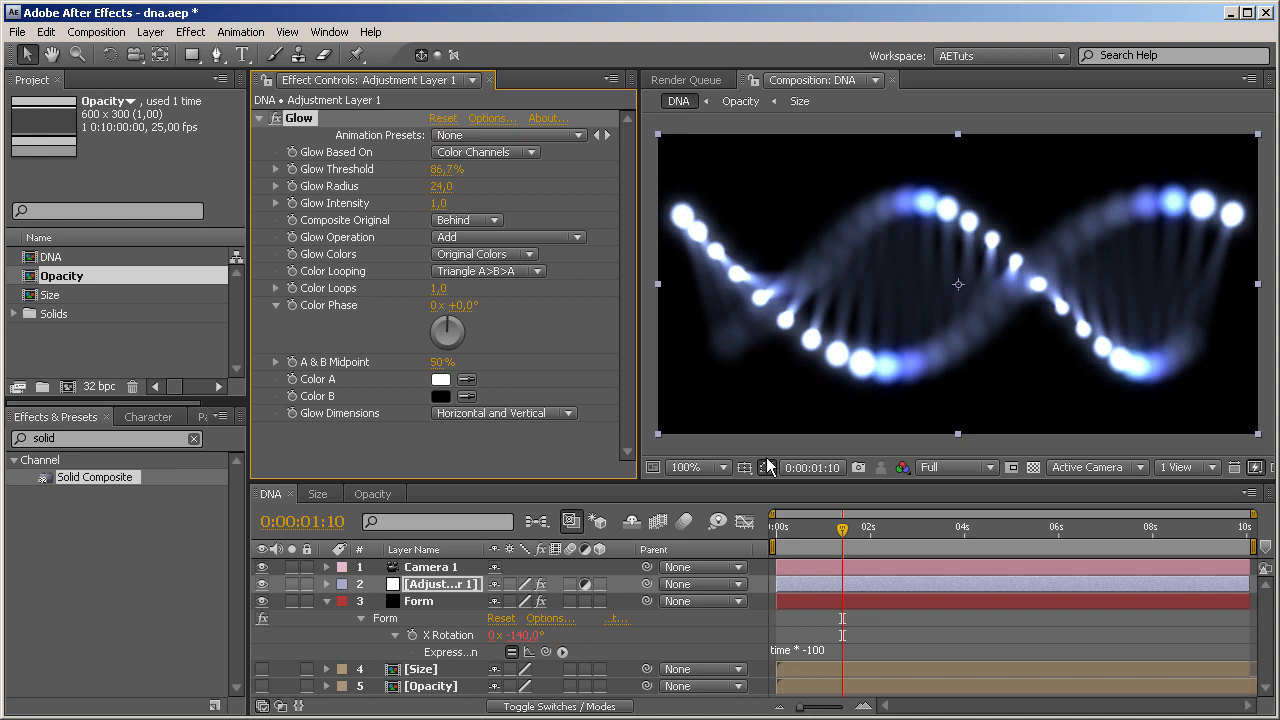
drag(843, 532, 781, 539)
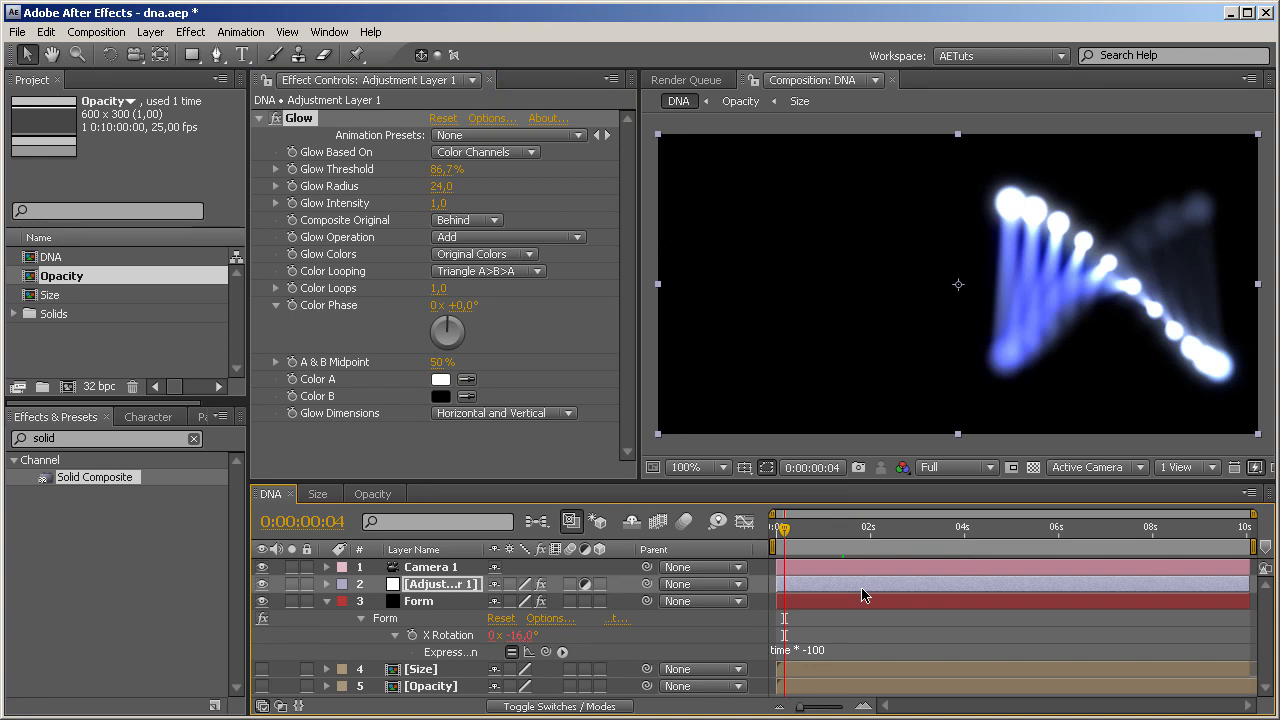
drag(784, 529, 958, 523)
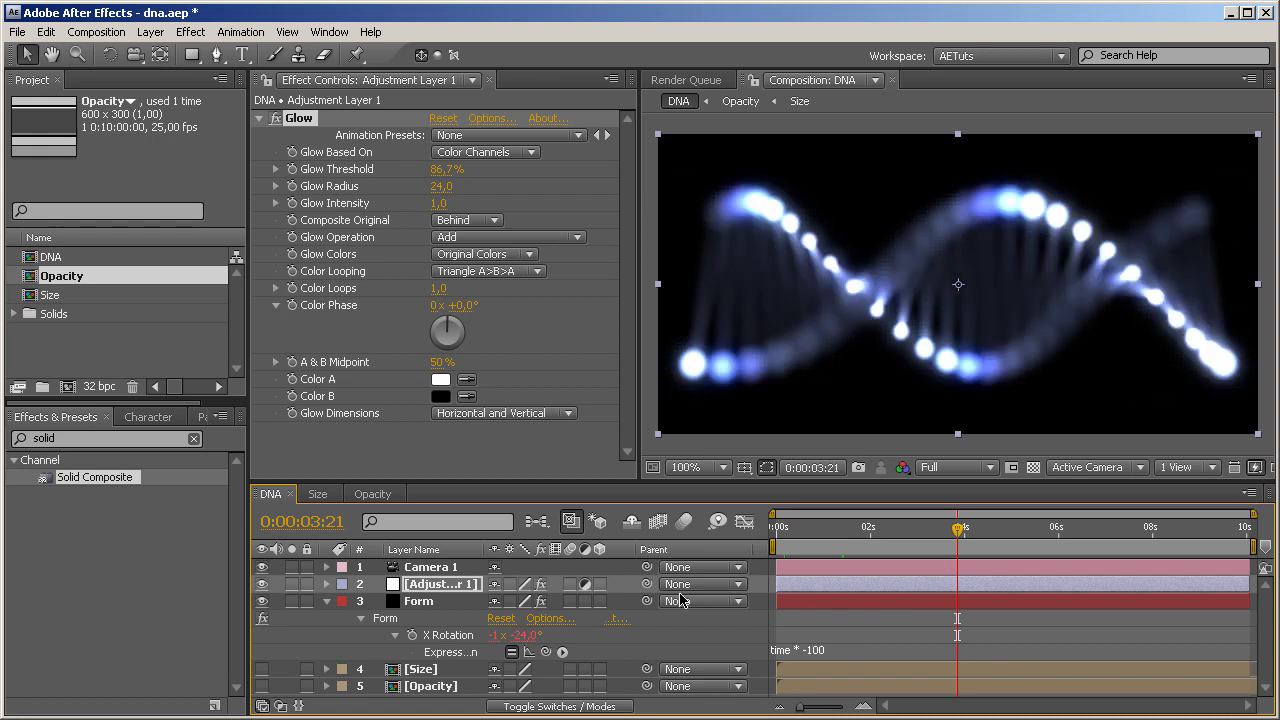
Try Form's X Rotation expression as time * -500 and RAM-preview the faster rotation from the start
click(812, 652)
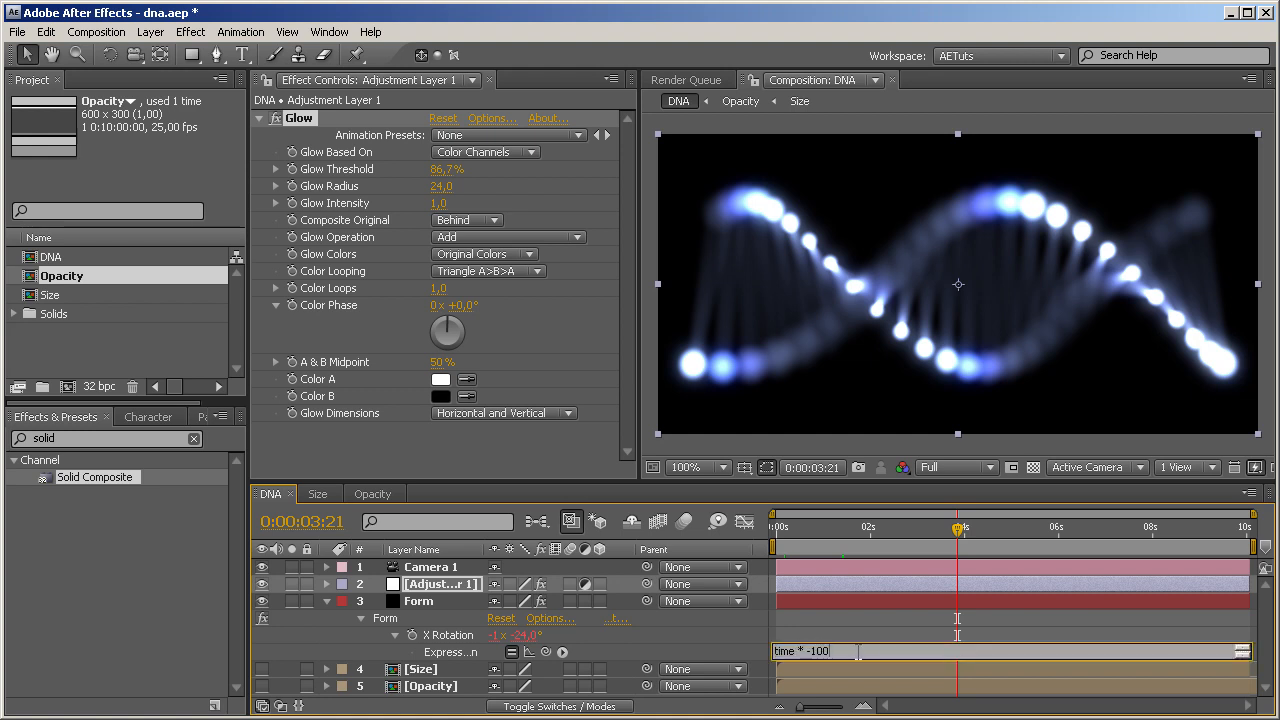
double_click(812, 650)
text(500)
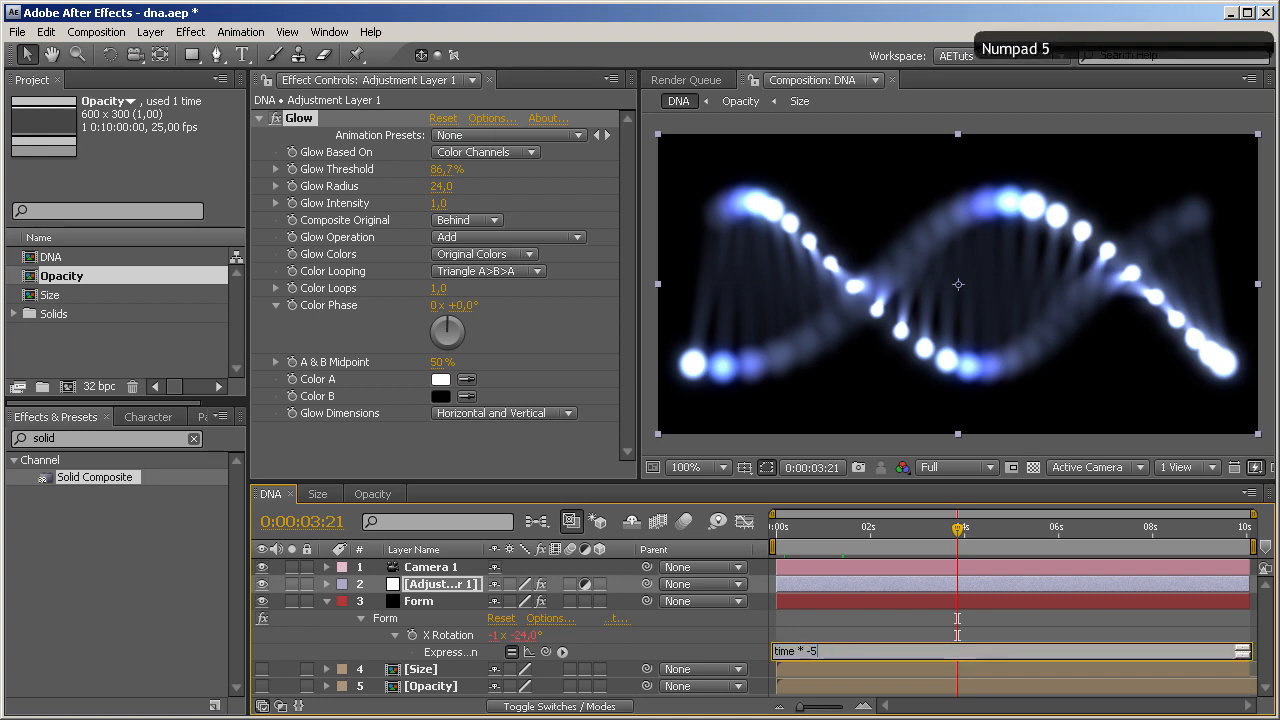
key(Return)
key(Home)
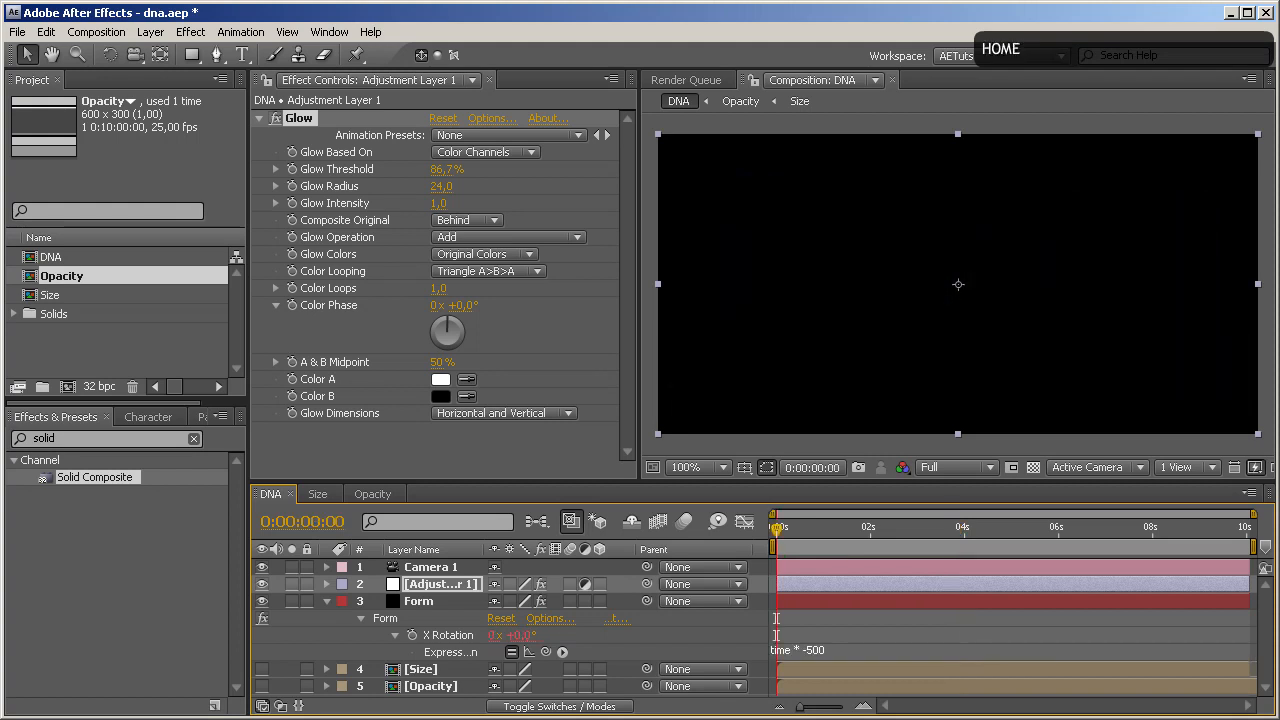
key(KP_0)
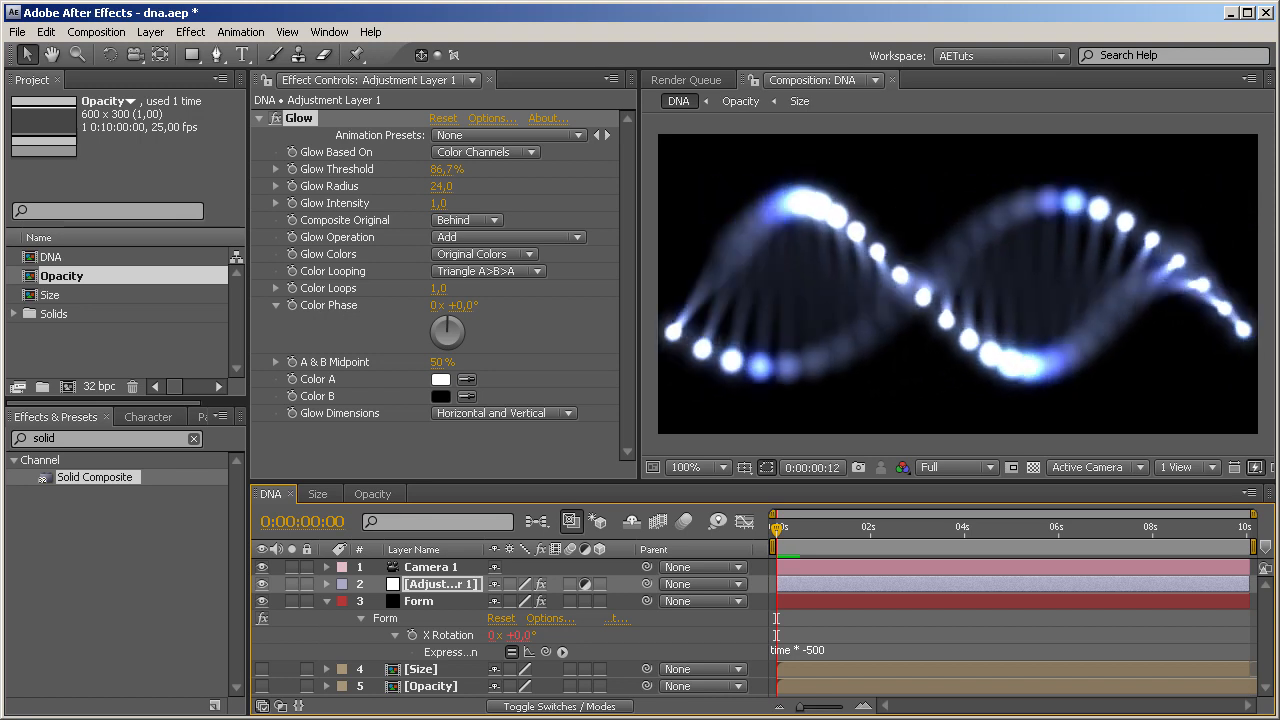
key(KP_0)
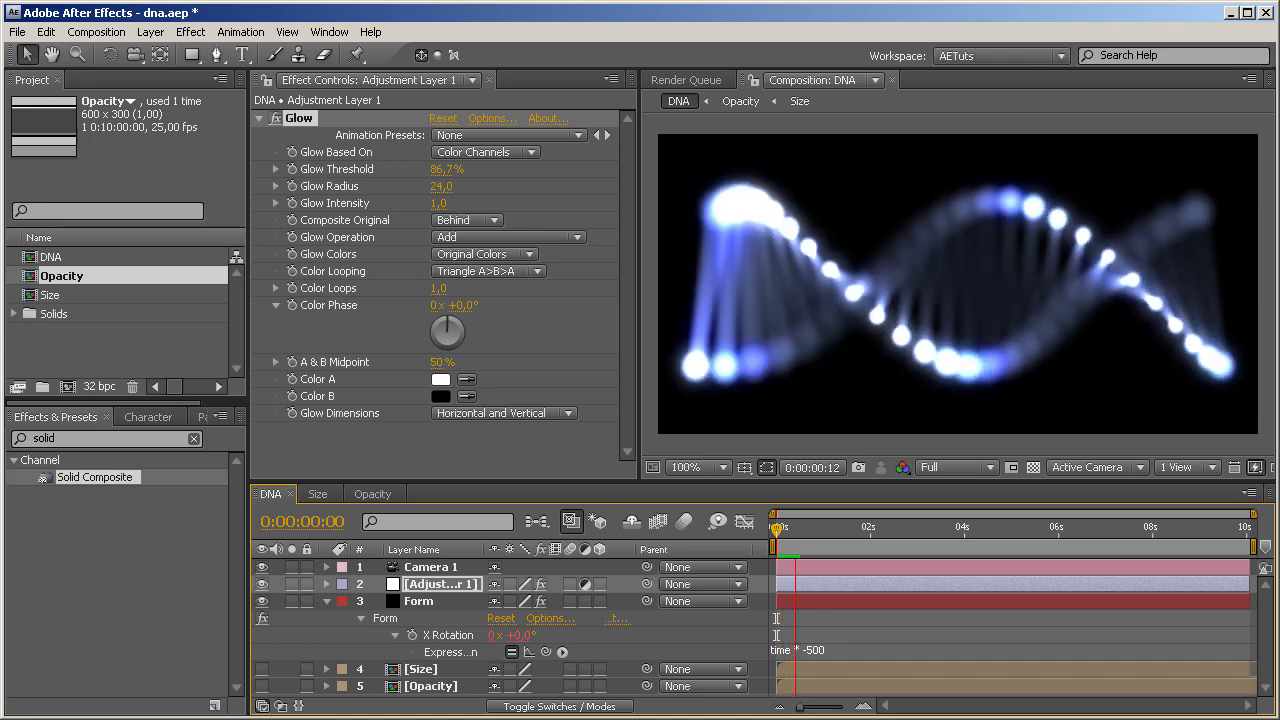
key(KP_0)
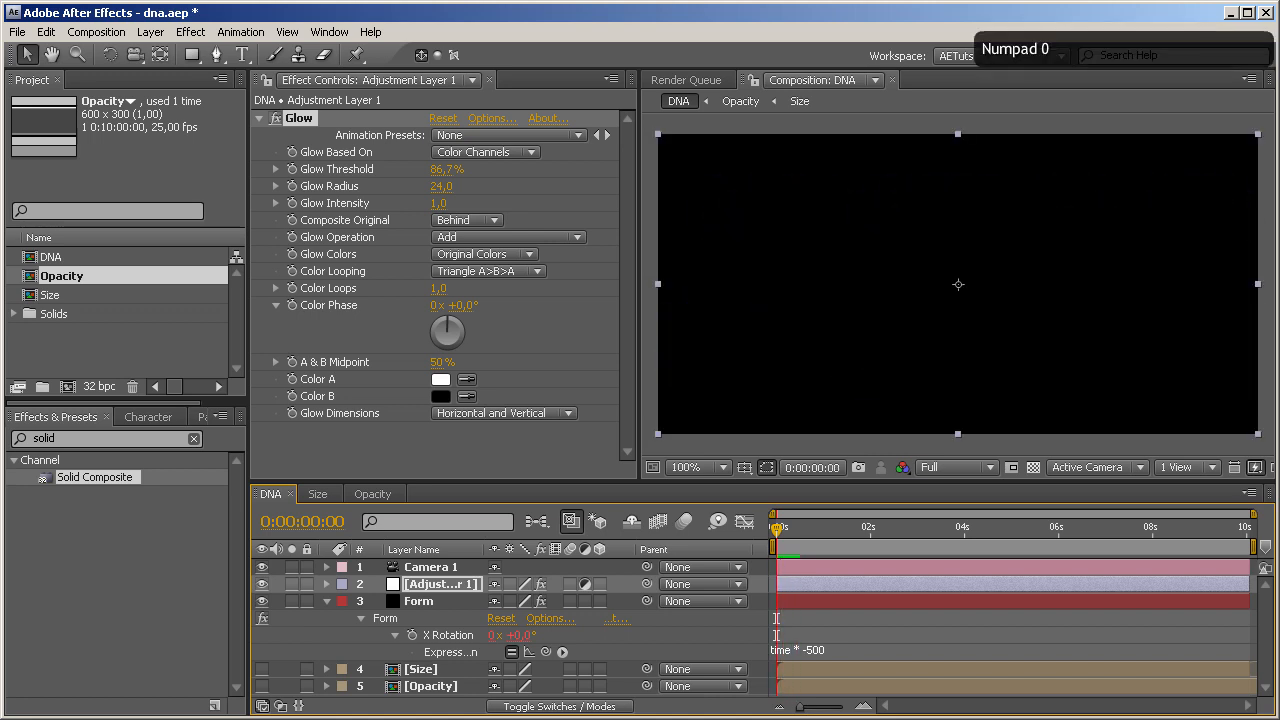
Set Form's X Rotation expression to time * -100 and select the Form layer
click(820, 651)
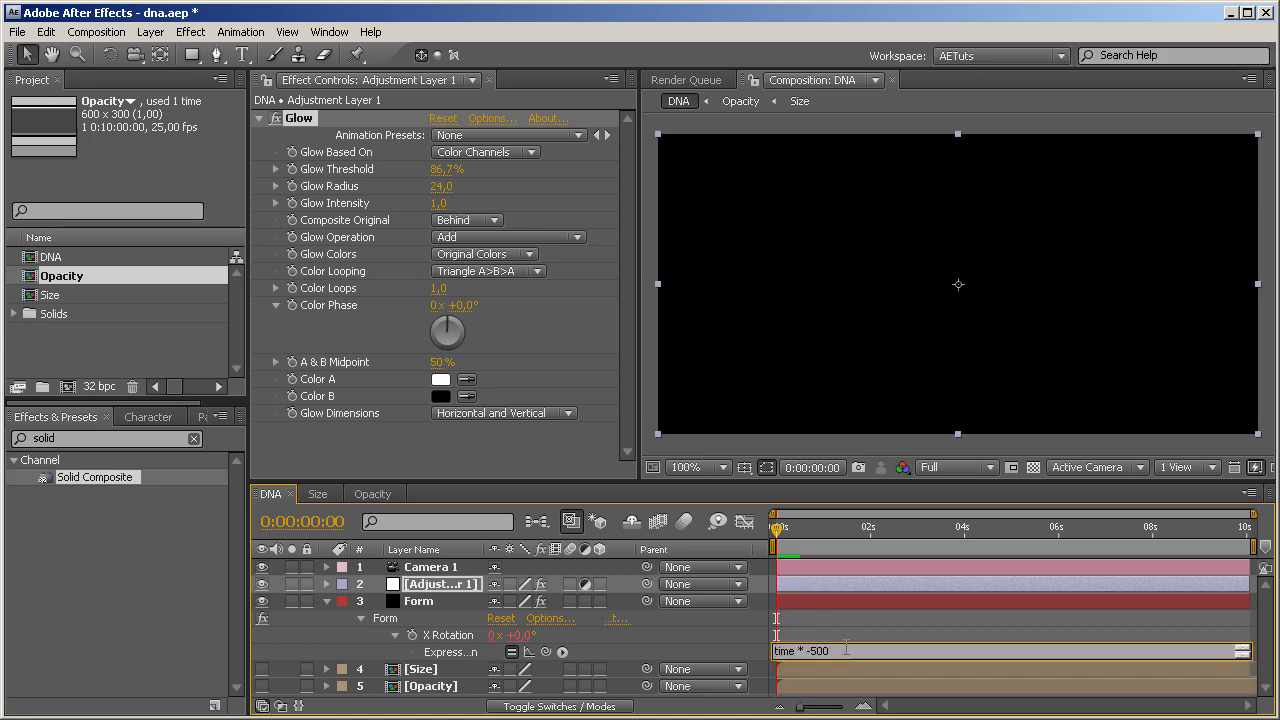
key(BackSpace)
text(1)
key(KP_Enter)
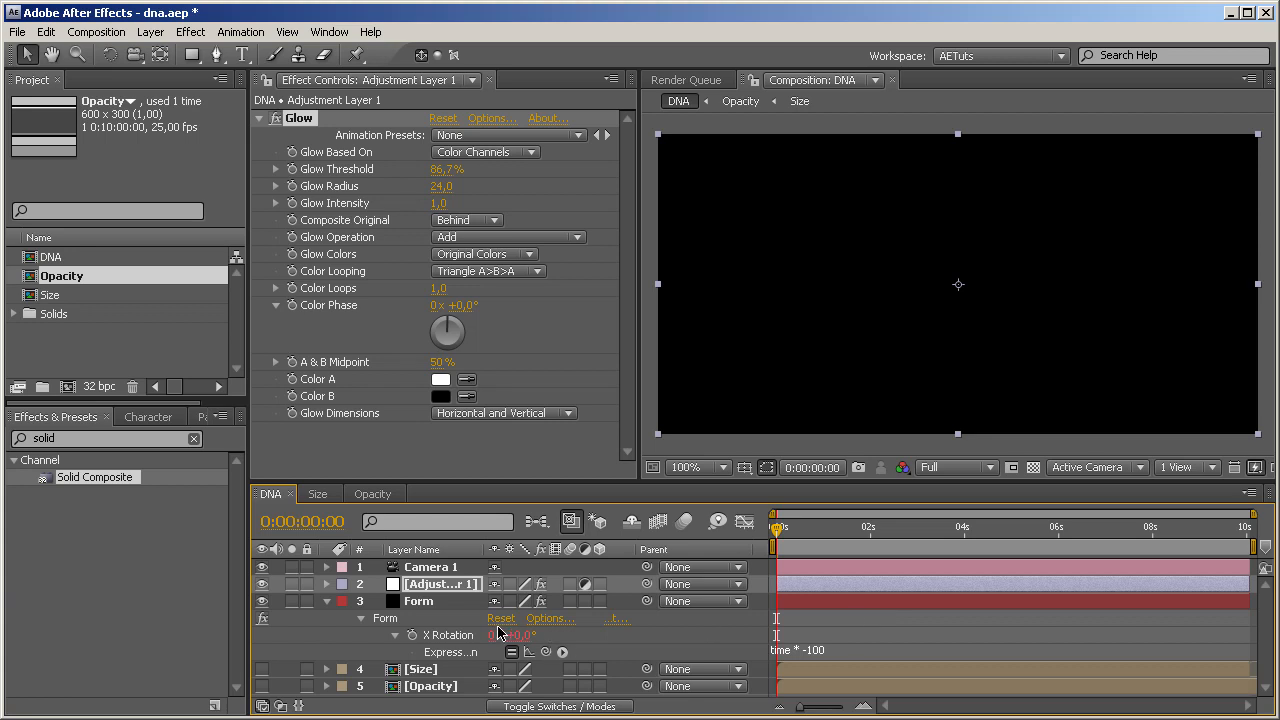
click(418, 601)
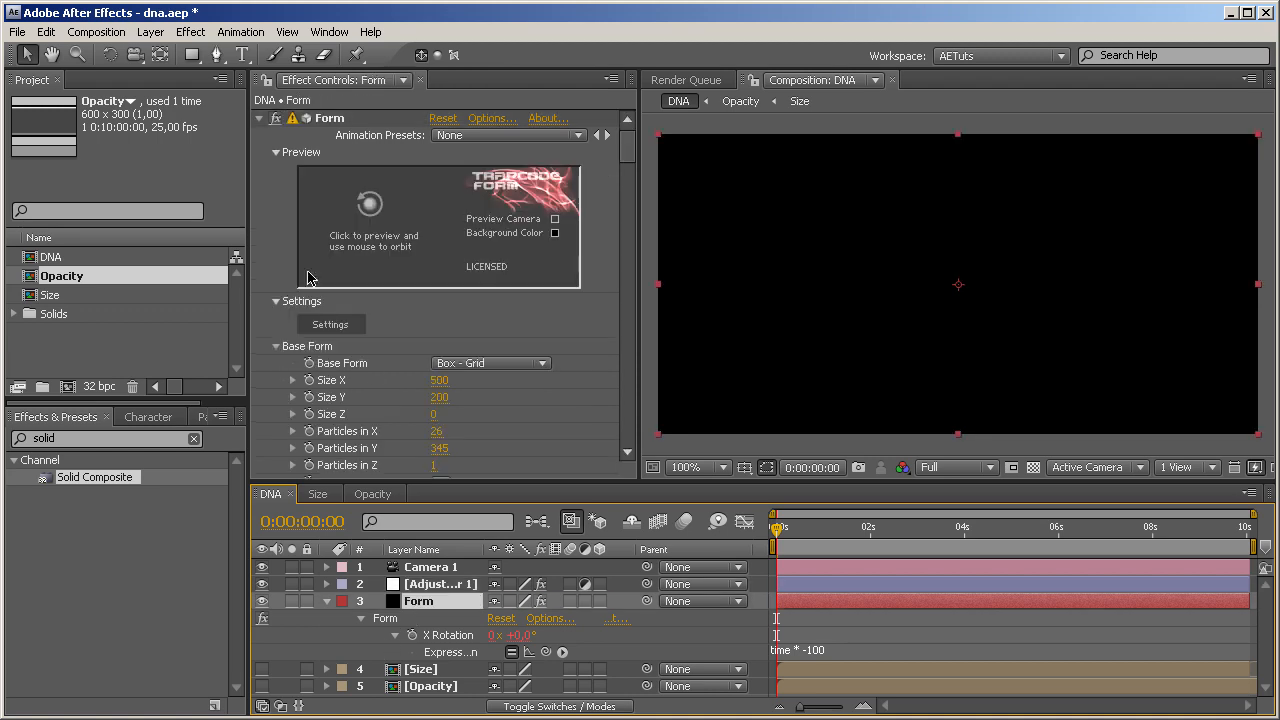
Change Form's X Rotation expression to time * value; so the property's own value drives the rotation speed
drag(628, 156, 628, 177)
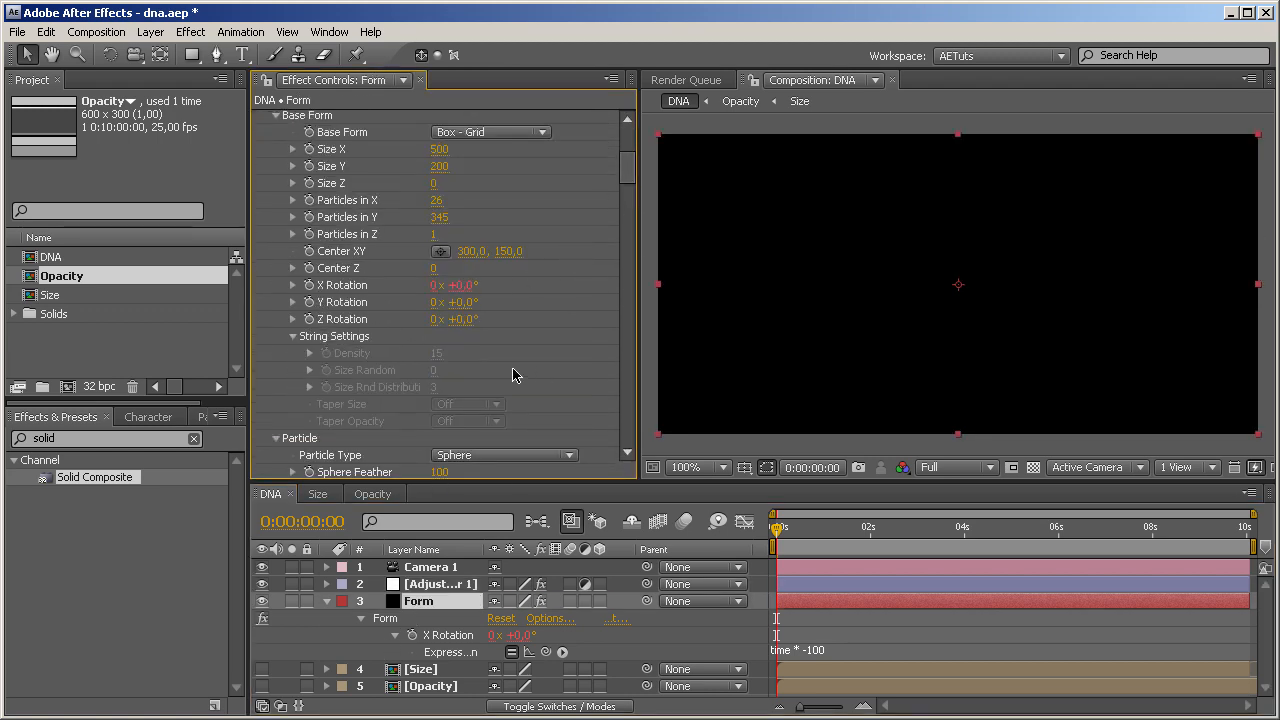
click(826, 652)
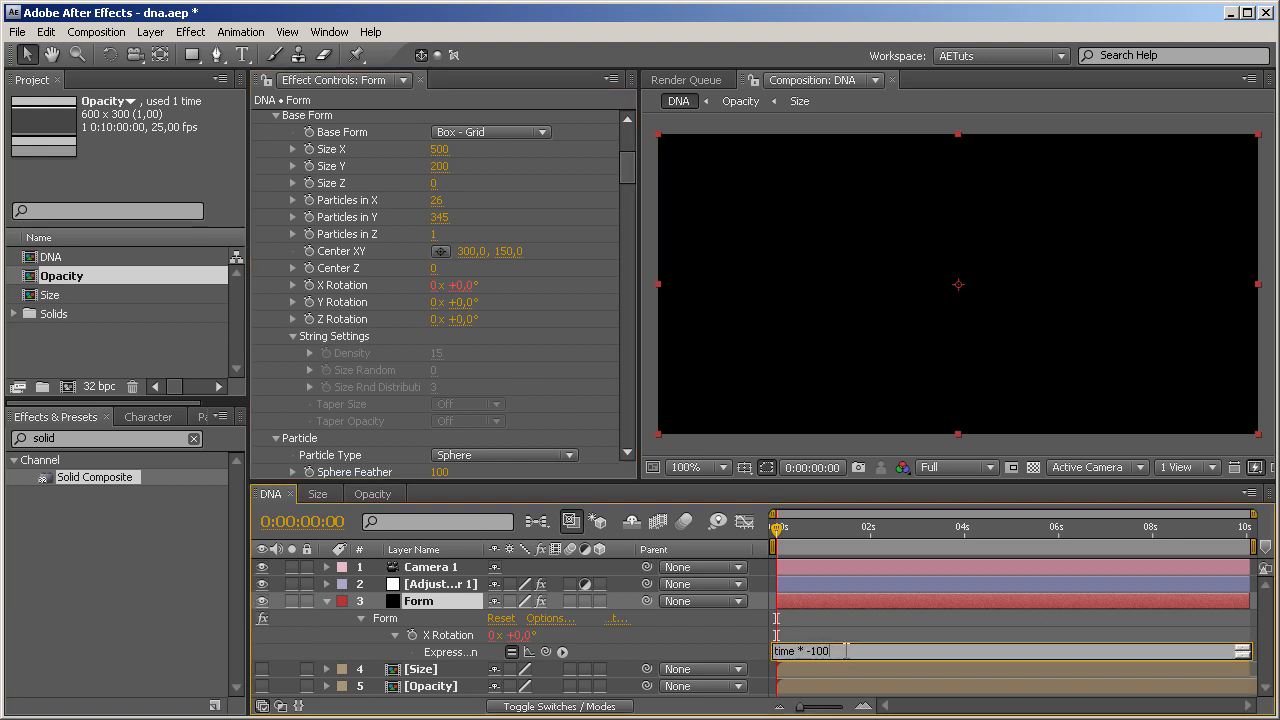
key(BackSpace)
key(BackSpace)
key(BackSpace)
key(BackSpace)
text(value;)
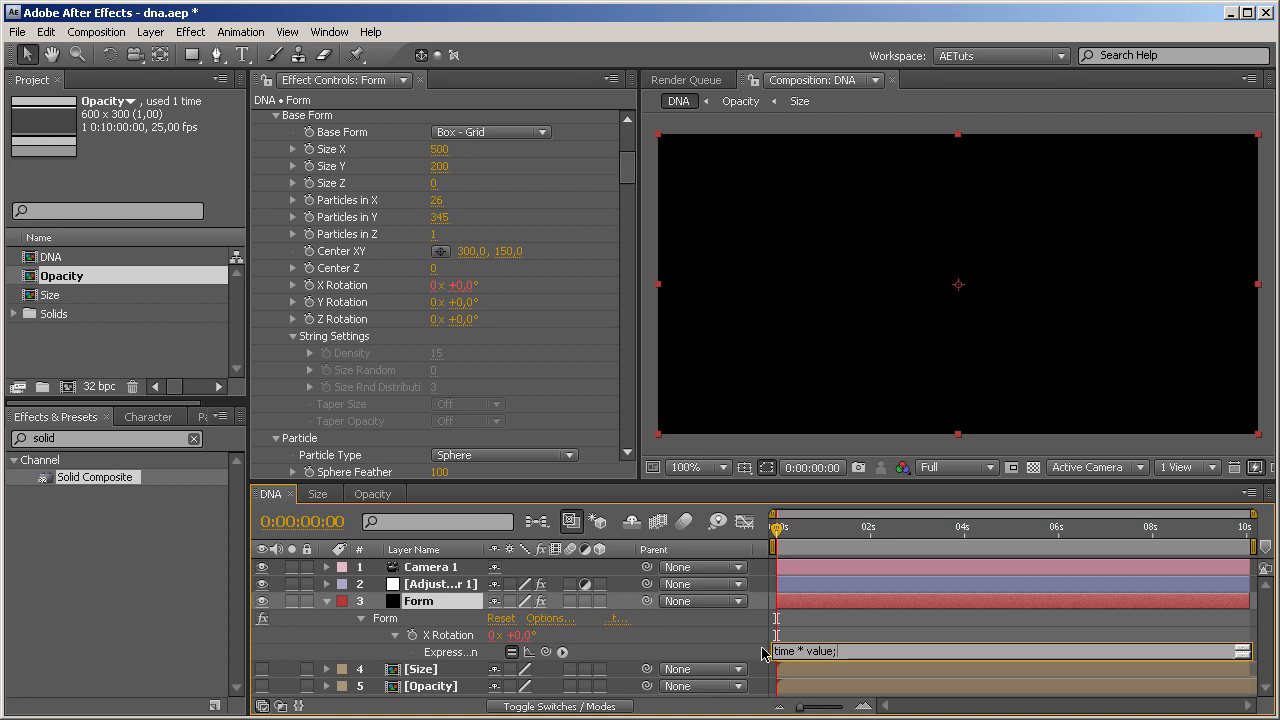
key(Return)
Try an X Rotation value of 100 on the Form layer and check the resulting rotation at 0:00:02:00
mouse_move(862, 538)
mouse_down()
mouse_move(1005, 538)
mouse_move(884, 536)
mouse_up()
click(518, 635)
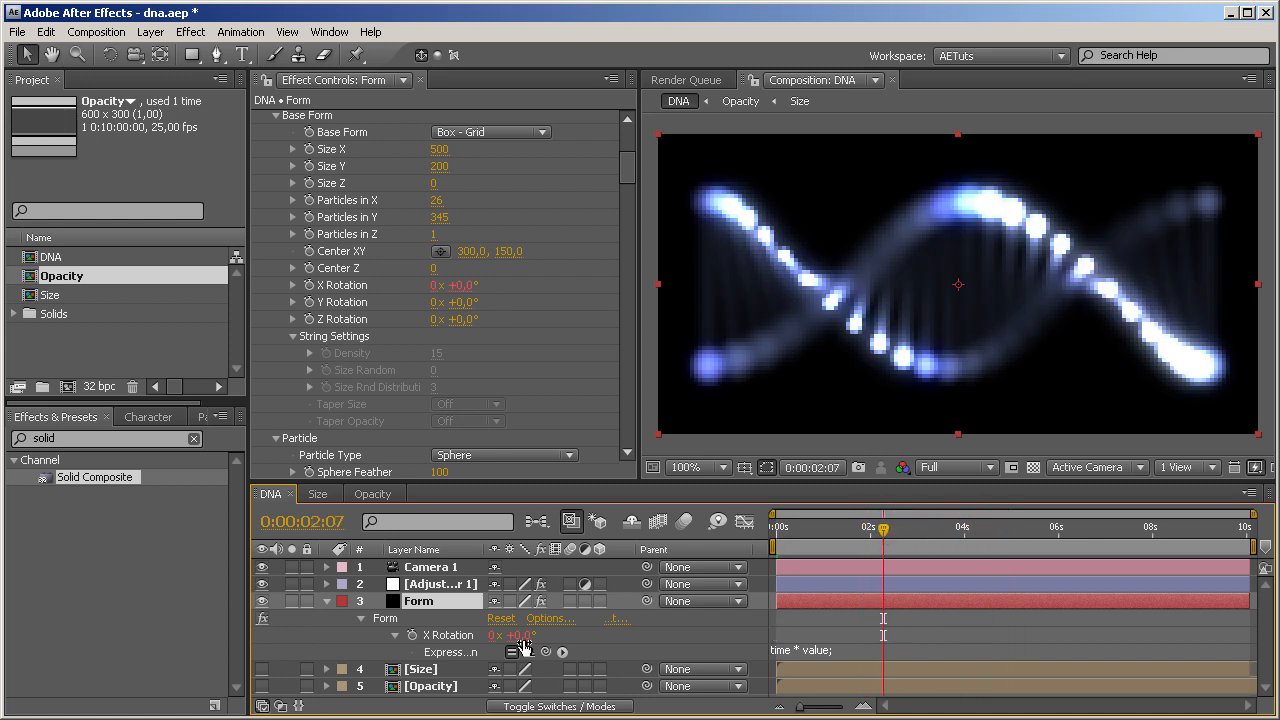
text(100)
key(Return)
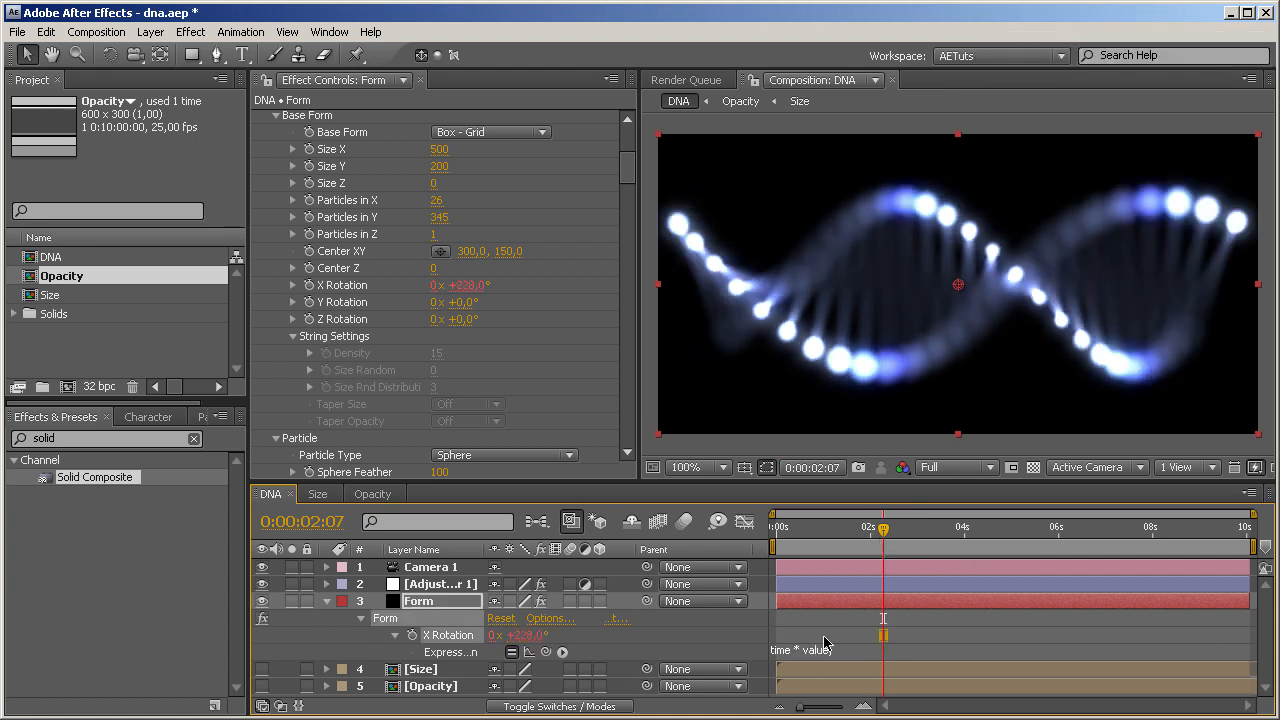
click(871, 533)
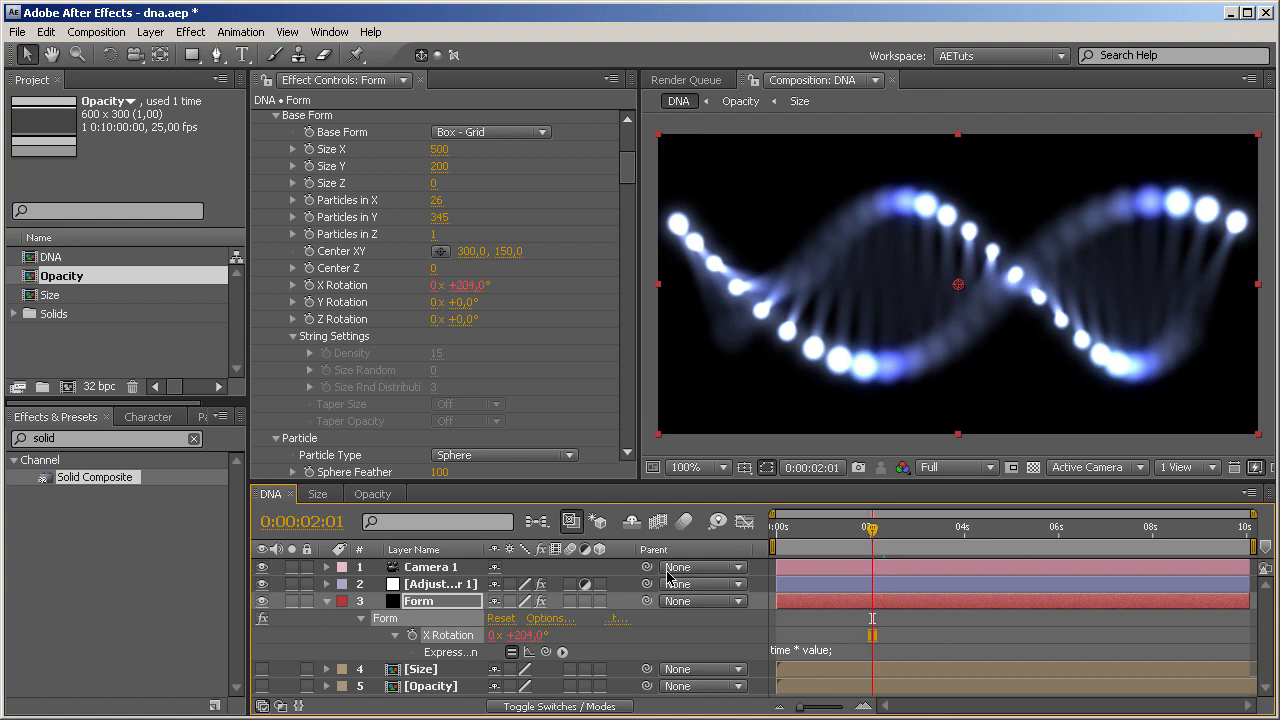
key(ctrl+Left)
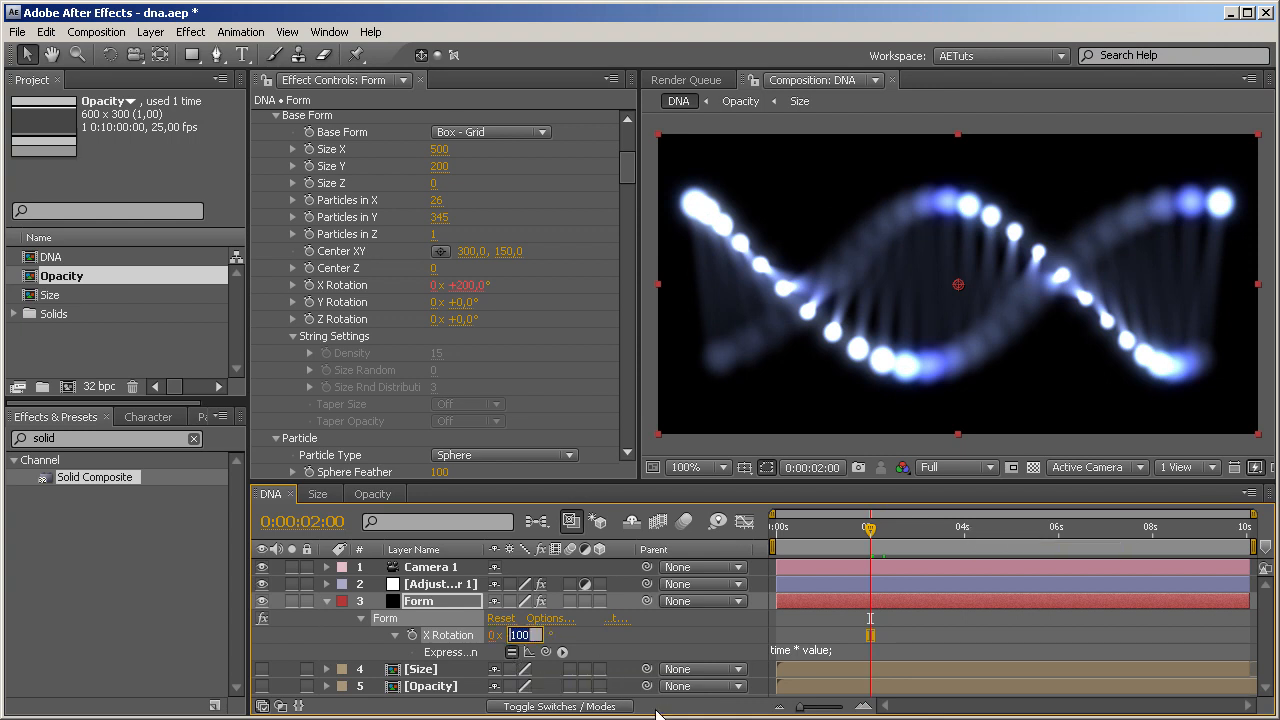
click(620, 658)
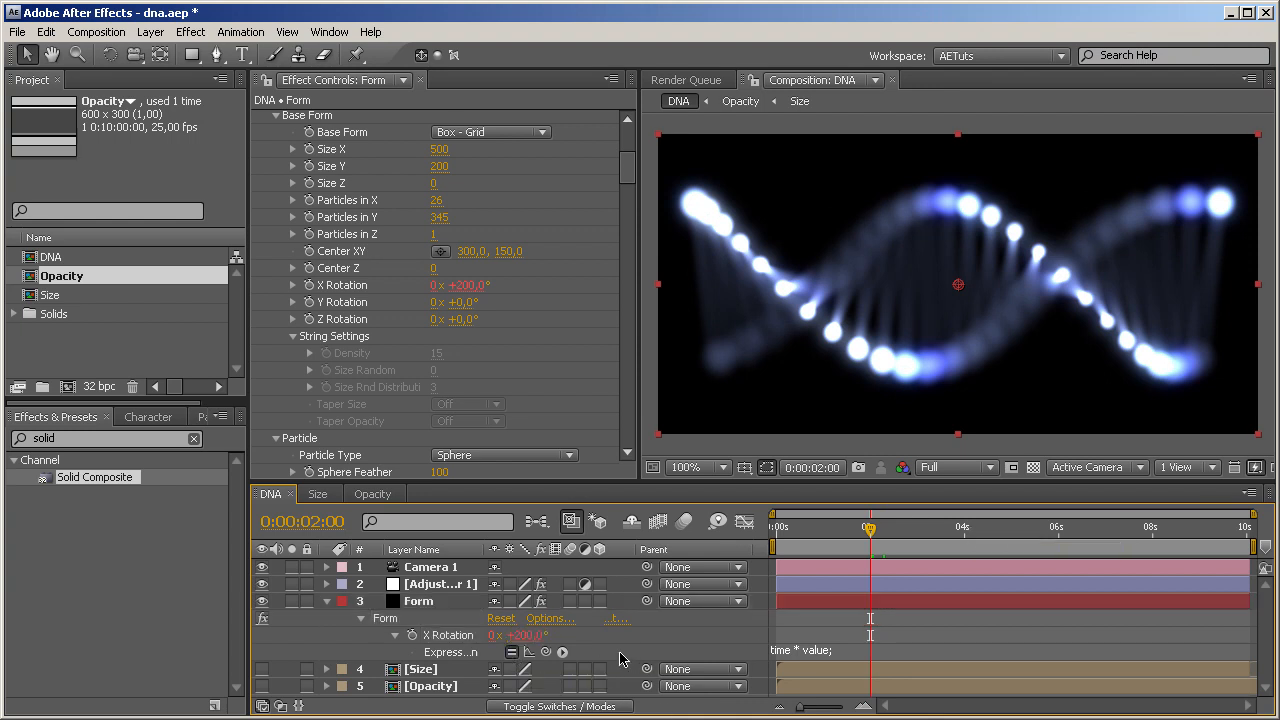
Try an X Rotation value of -100 on the Form layer and RAM-preview the animation from the start
click(527, 636)
text(10)
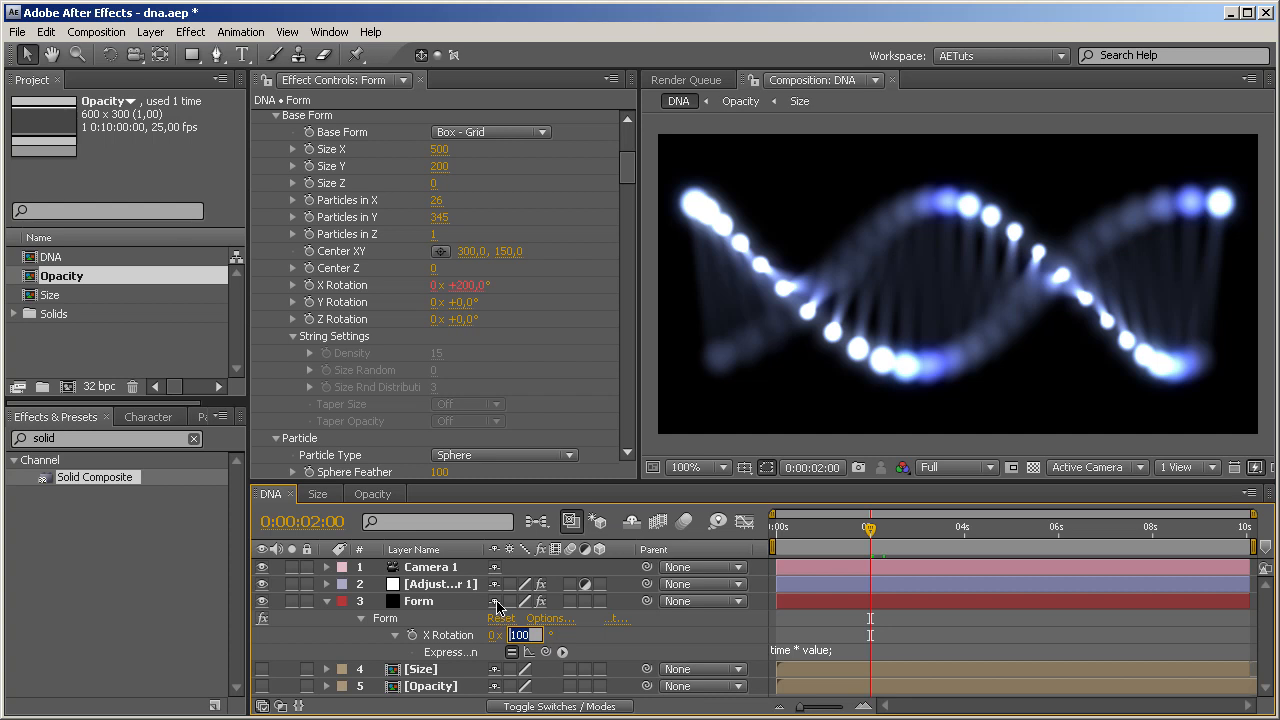
text(-200)
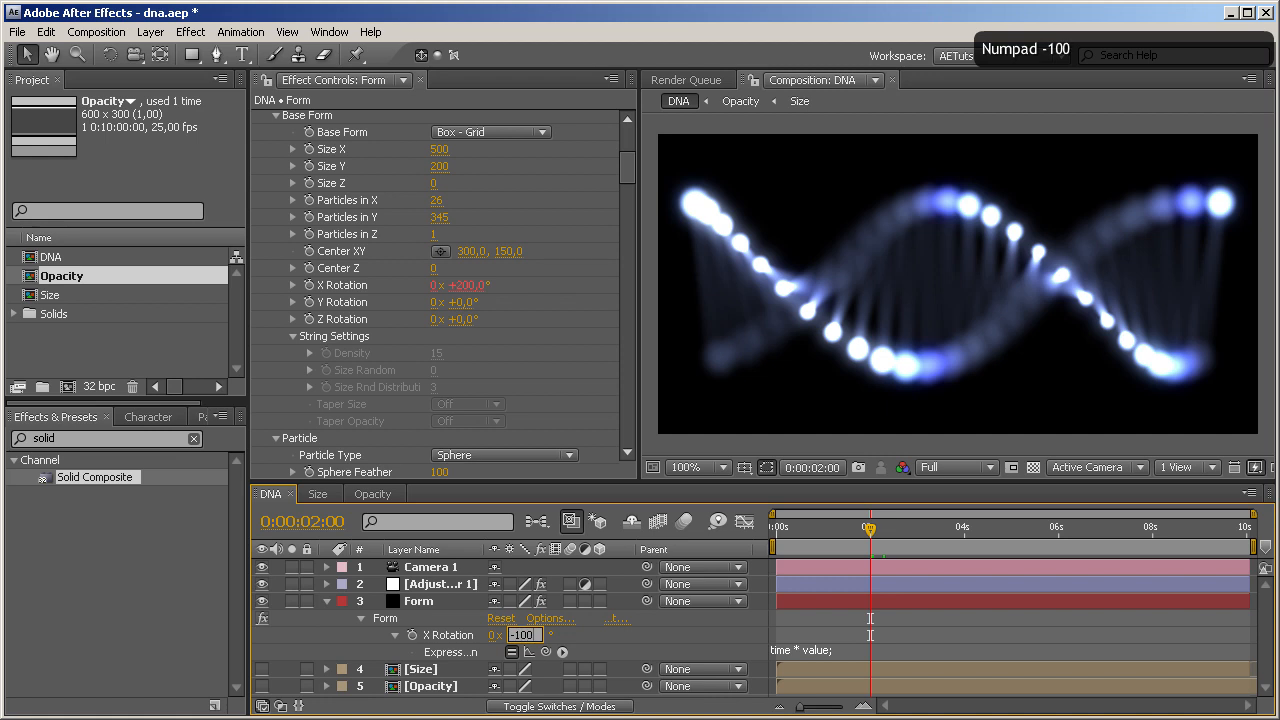
key(Return)
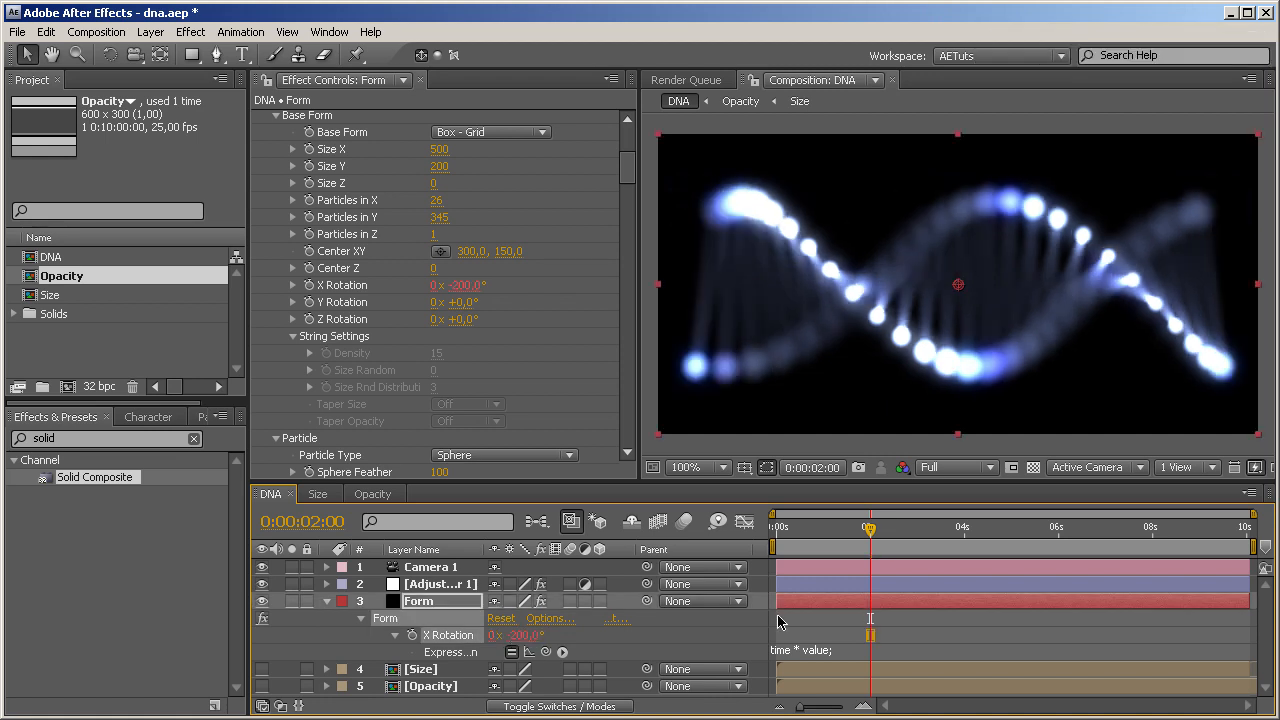
key(Home)
key(KP_0)
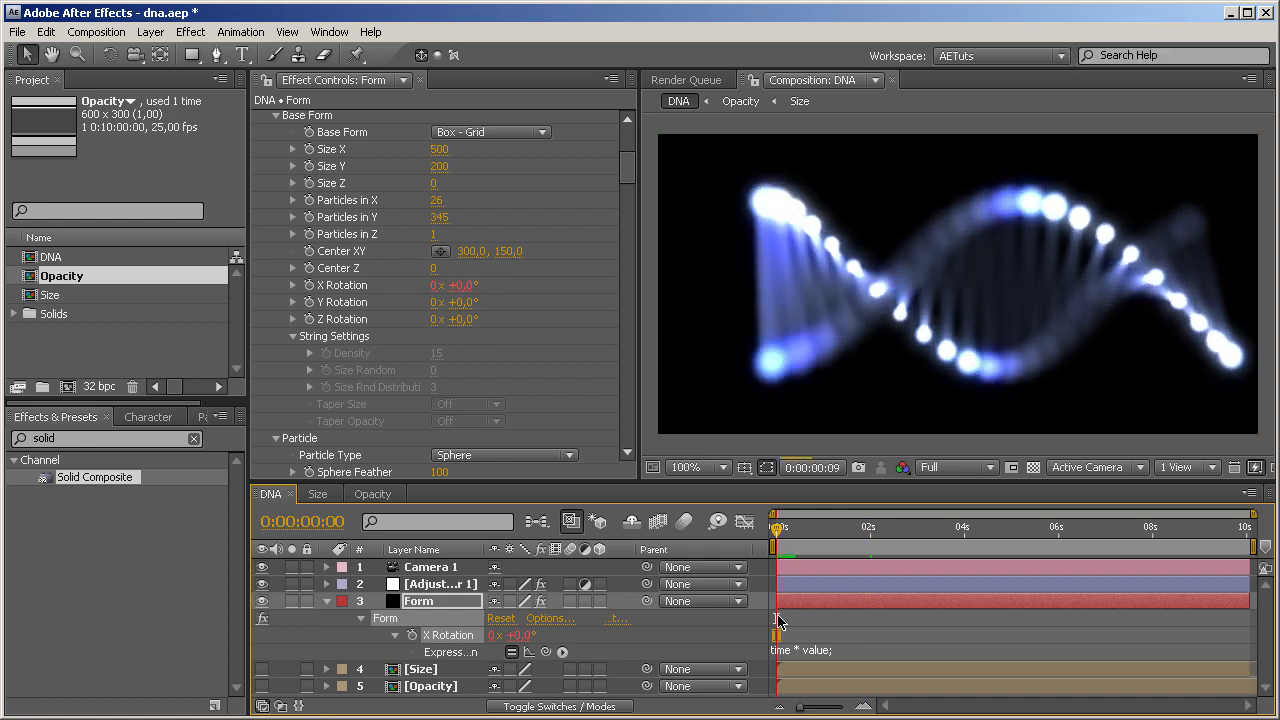
Collapse the Form layer's properties, try an X Rotation value of -300, and RAM-preview the faster spin
click(325, 605)
click(463, 285)
text(-30)
key(Return)
key(KP_0)
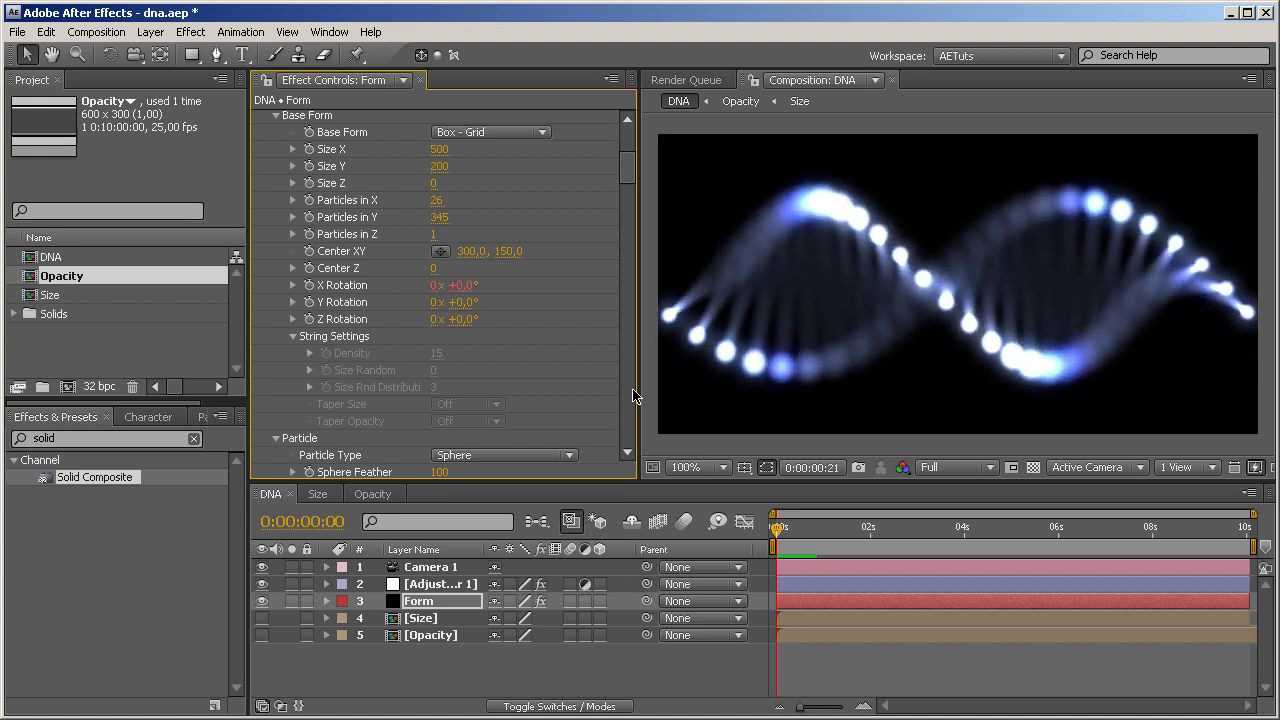
key(KP_0)
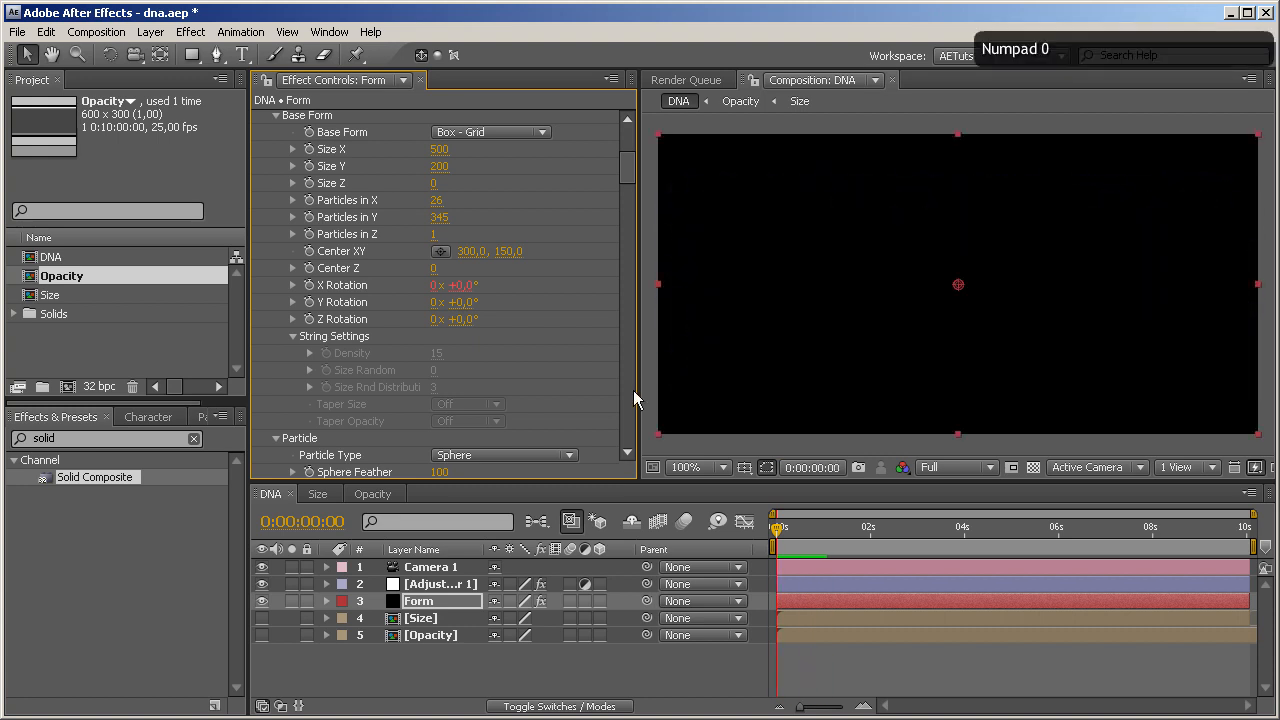
Slow Form's reversed spin with a smaller negative X Rotation value and RAM-preview the DNA animation
click(470, 285)
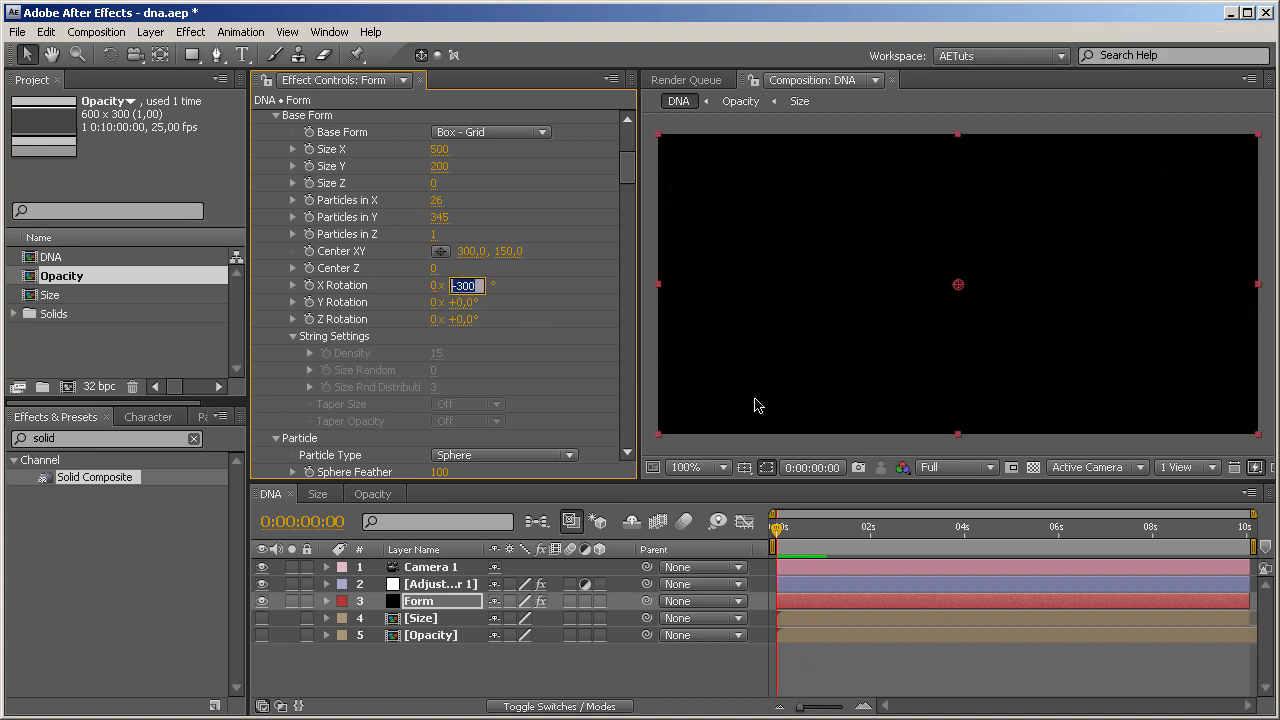
text(-5)
key(Return)
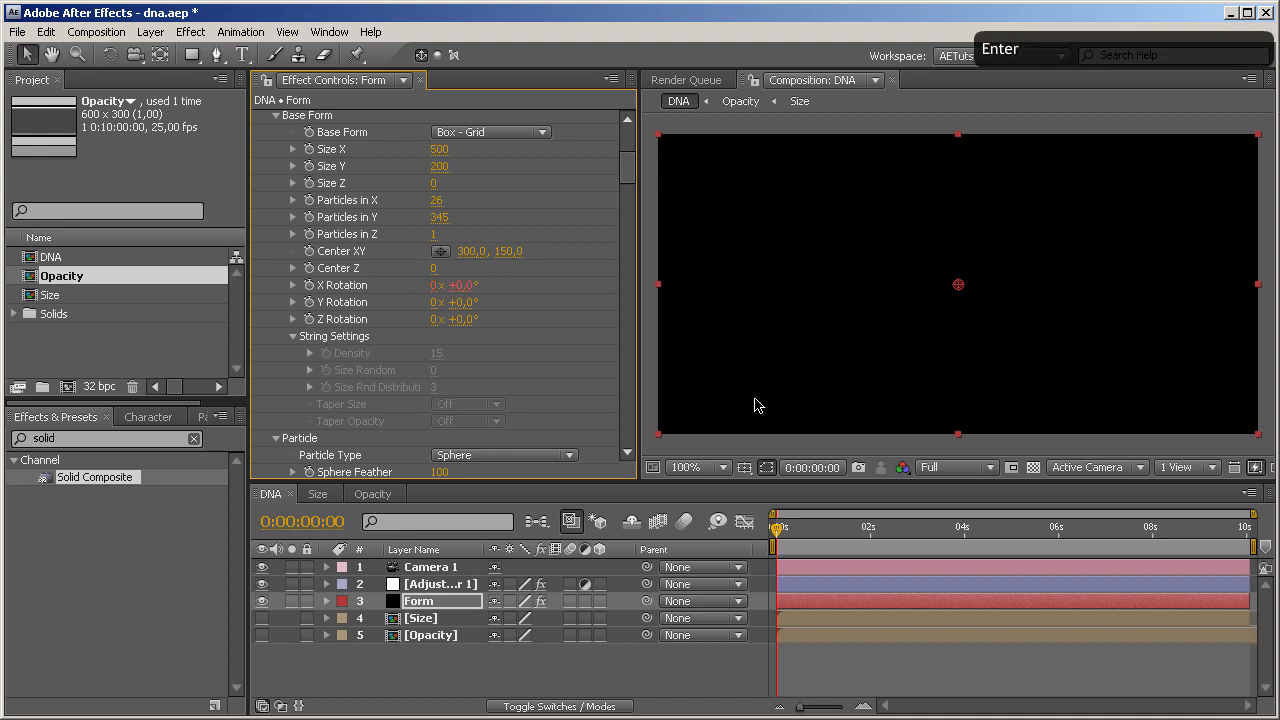
key(KP_0)
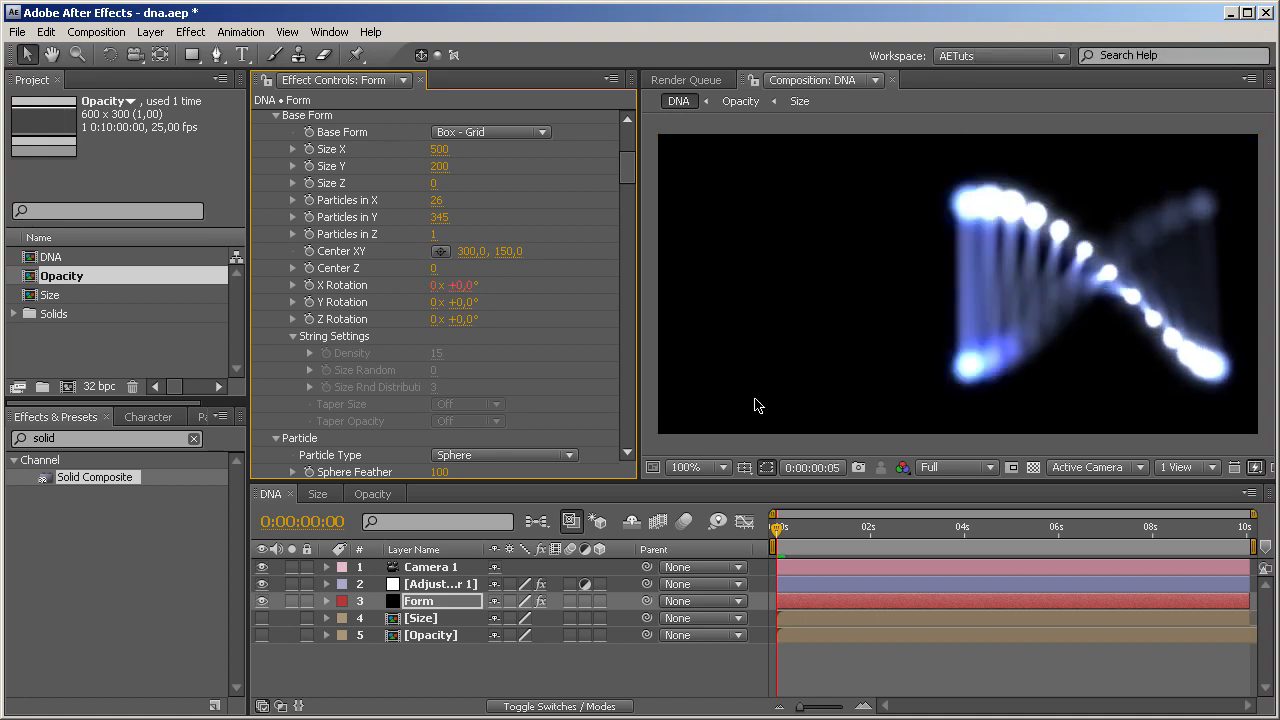